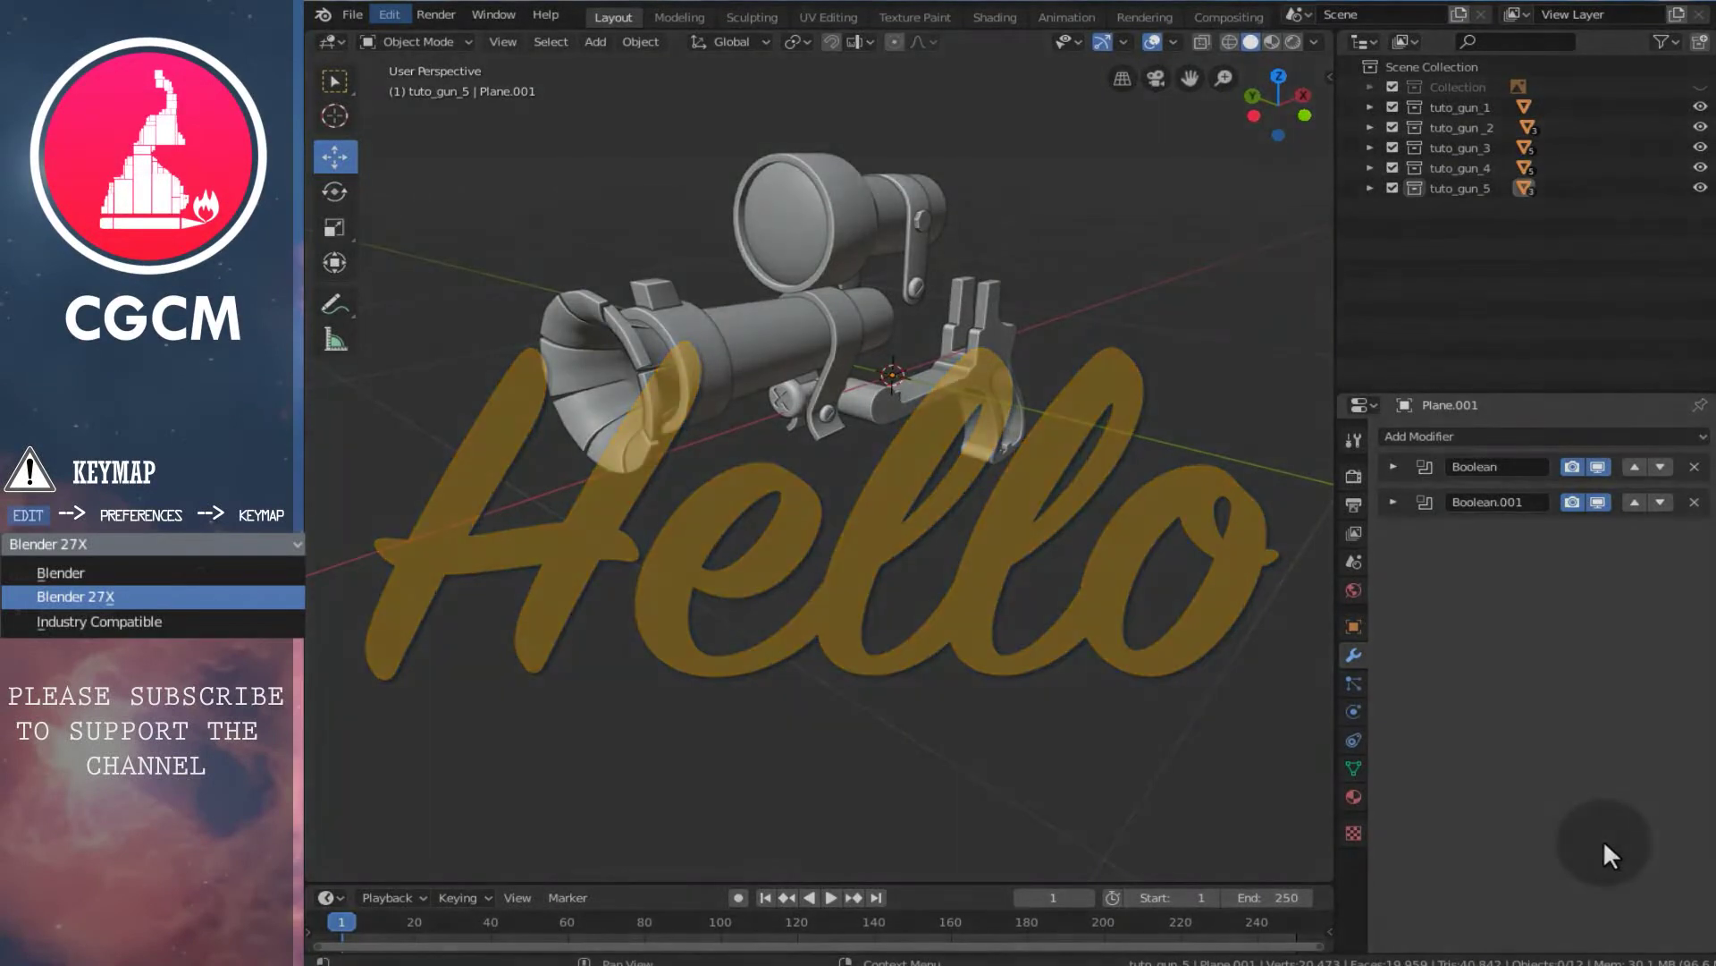
- Deselect everything and show the hidden Collection holding the revolver reference image
middle_drag(858, 376, 781, 331)
middle_drag(1003, 392, 954, 401)
middle_drag(645, 391, 798, 378)
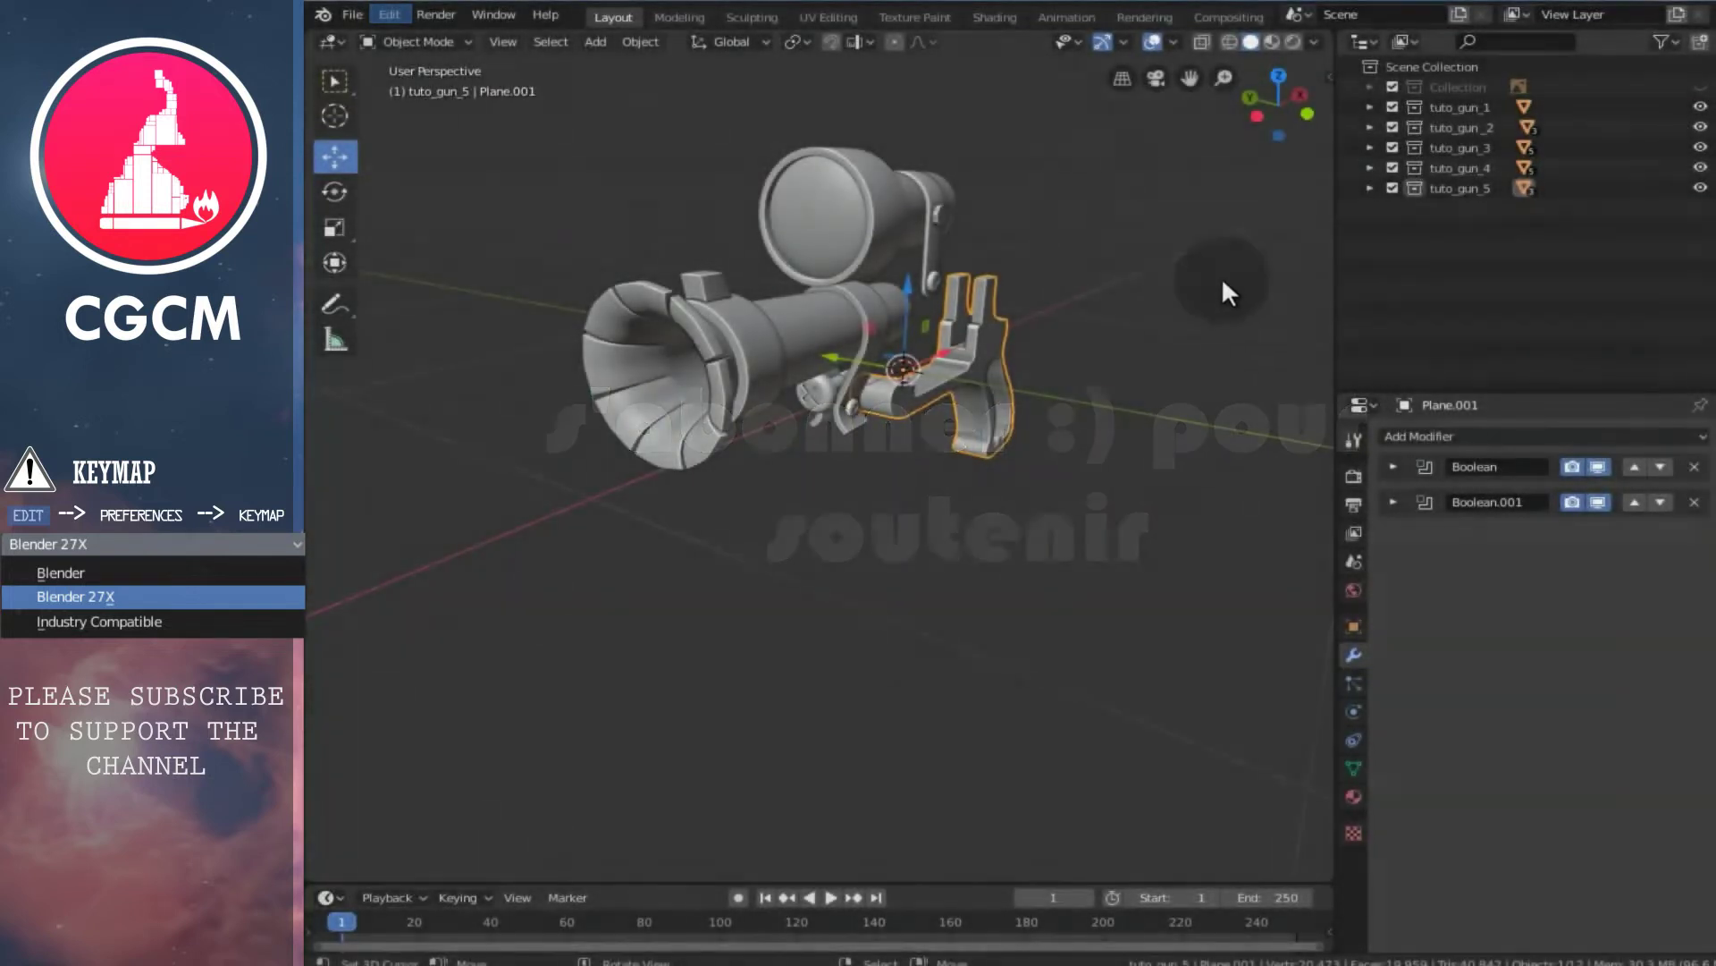
key(a)
click(1699, 86)
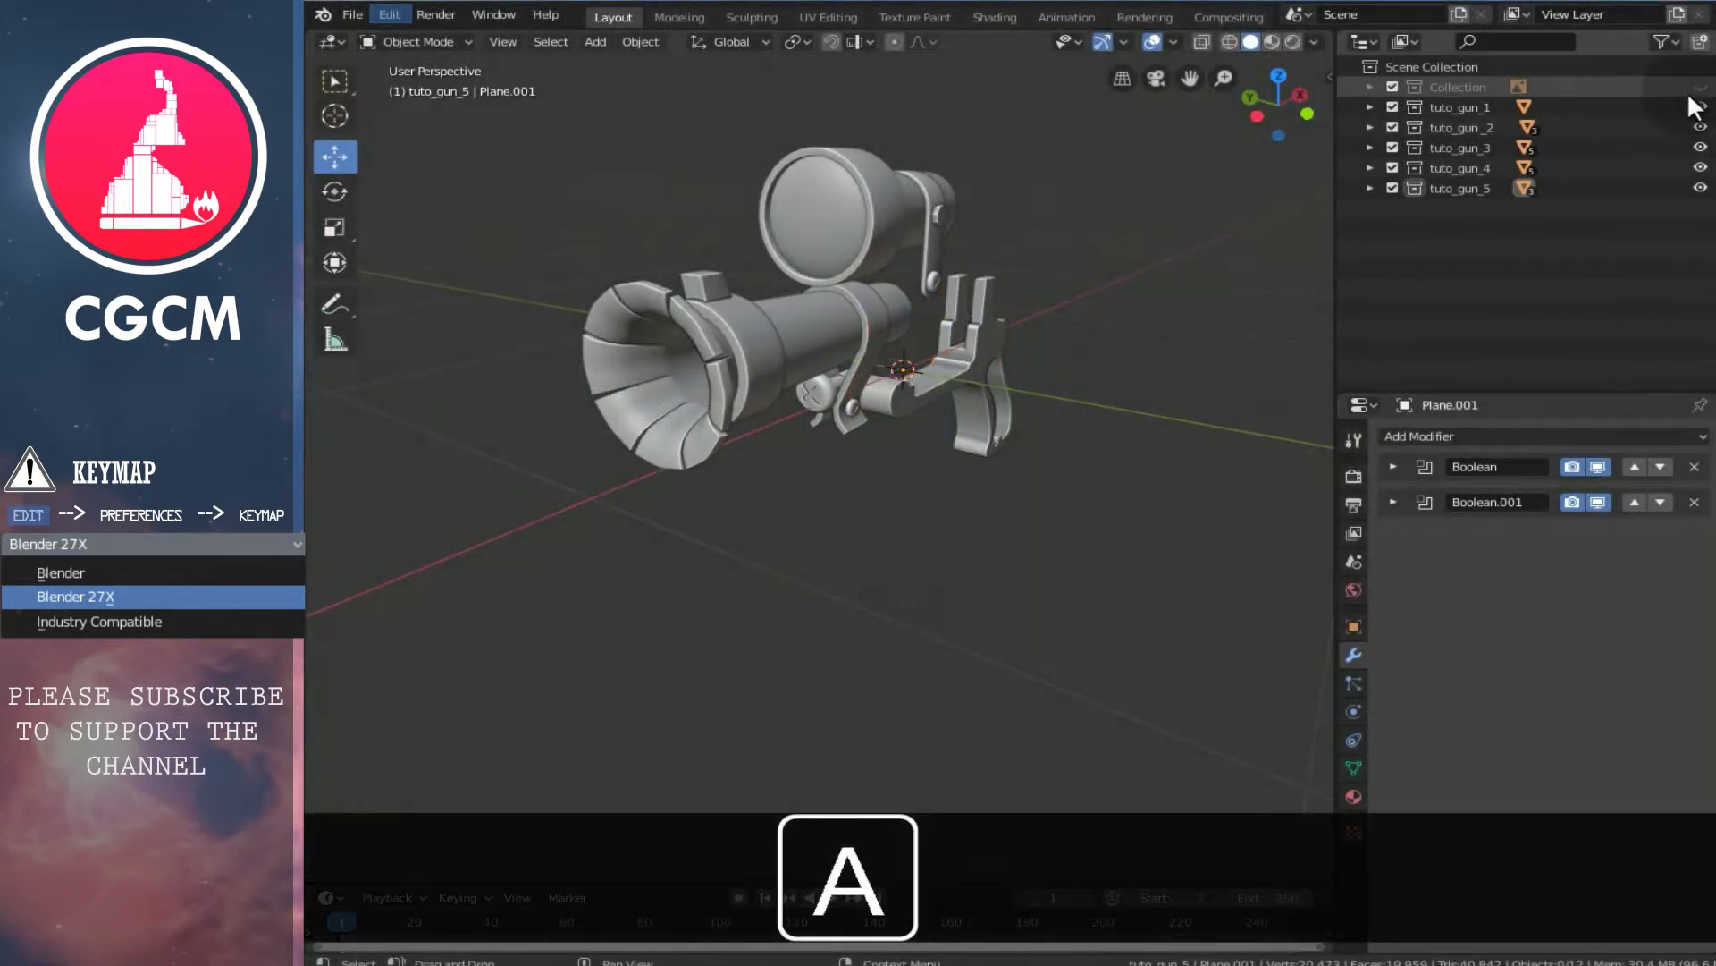
middle_drag(1150, 578, 1045, 522)
shift+middle_drag(964, 653, 968, 474)
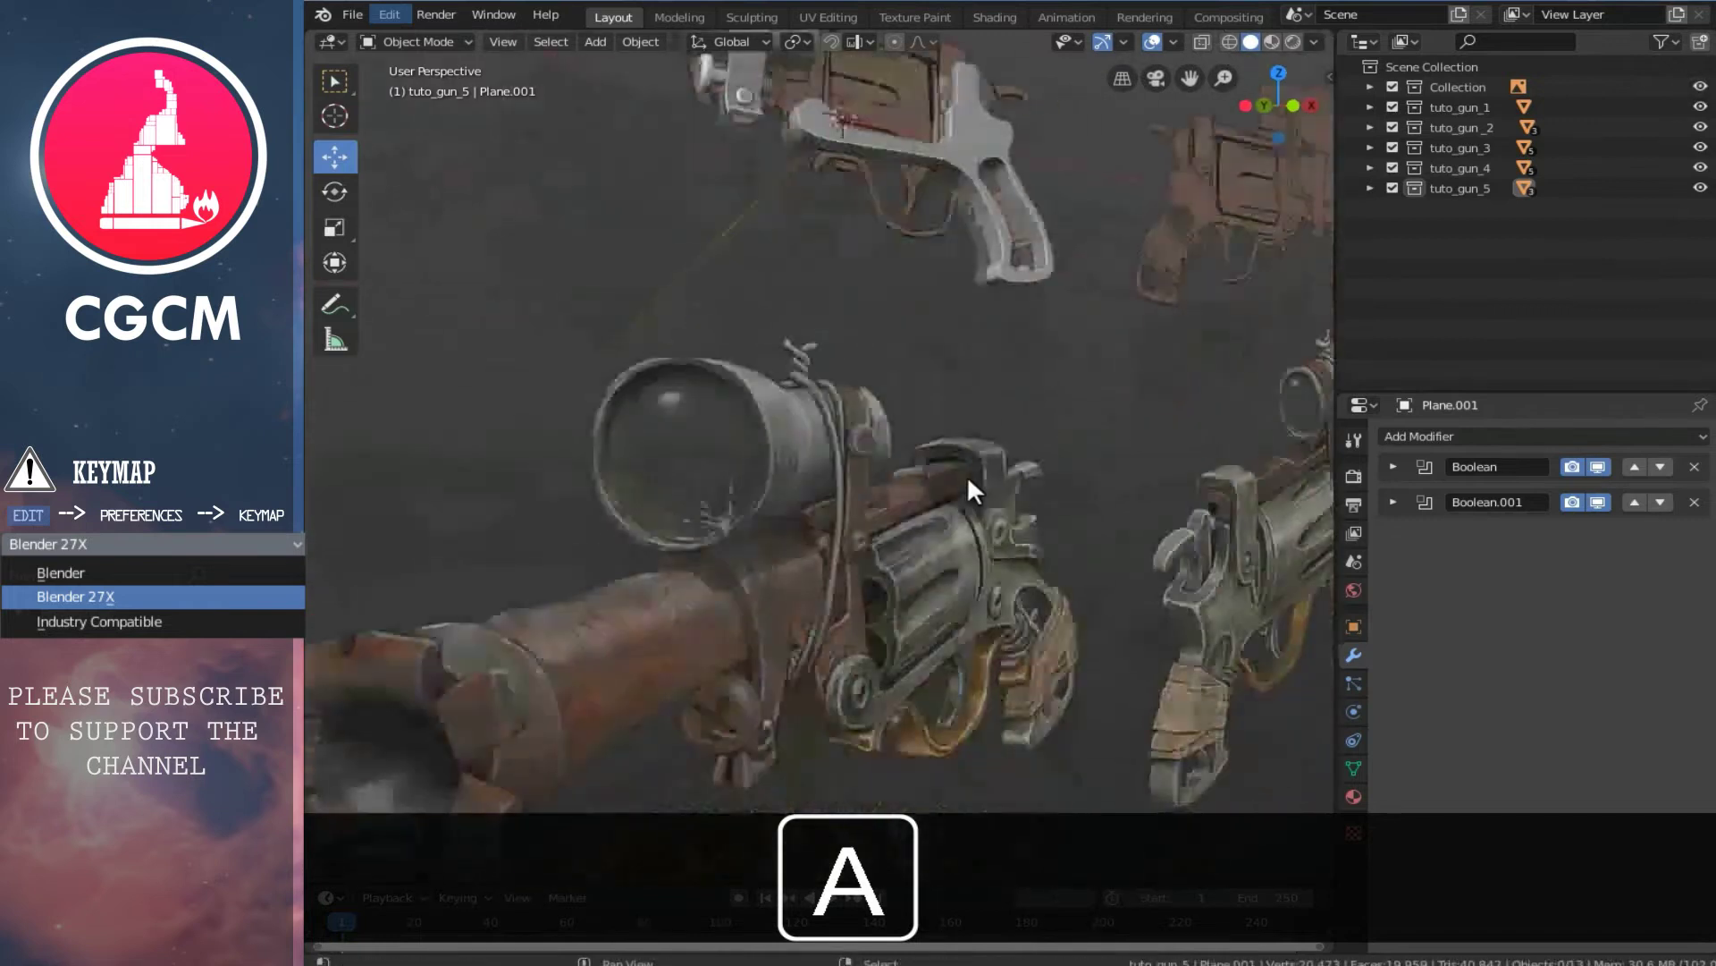
middle_drag(1089, 518, 1022, 523)
scroll(1022, 524, up, 1)
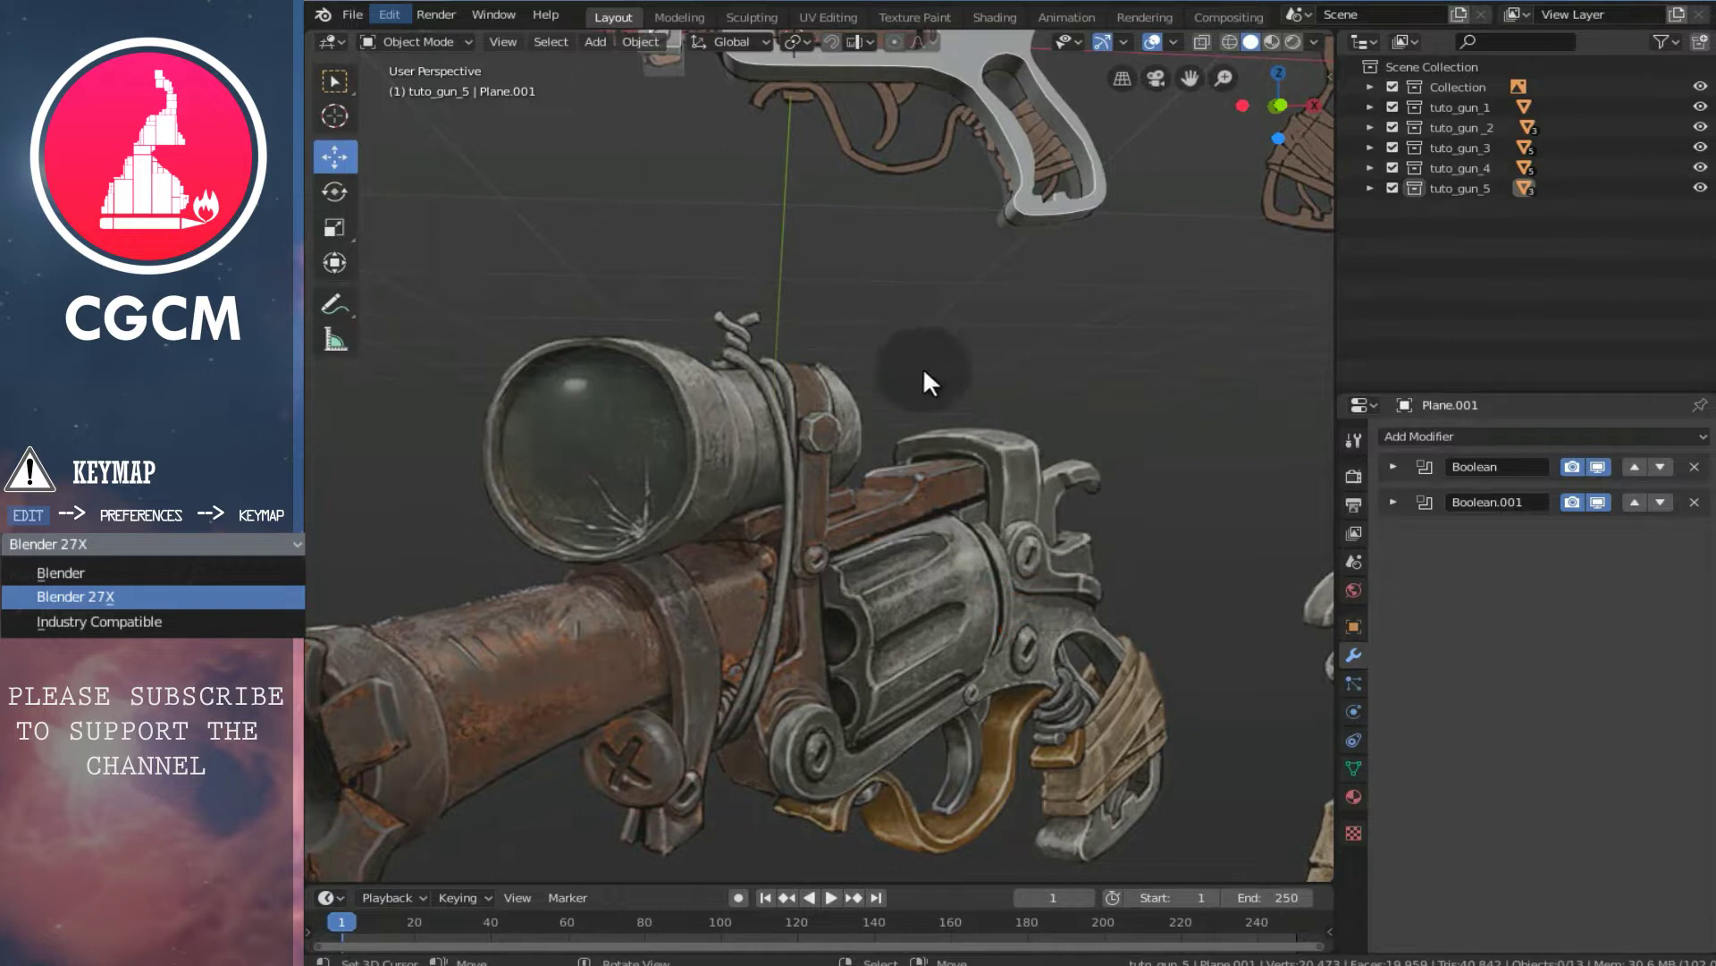
- Isolate the ref image in local view and look at it from the front
right_click(1012, 431)
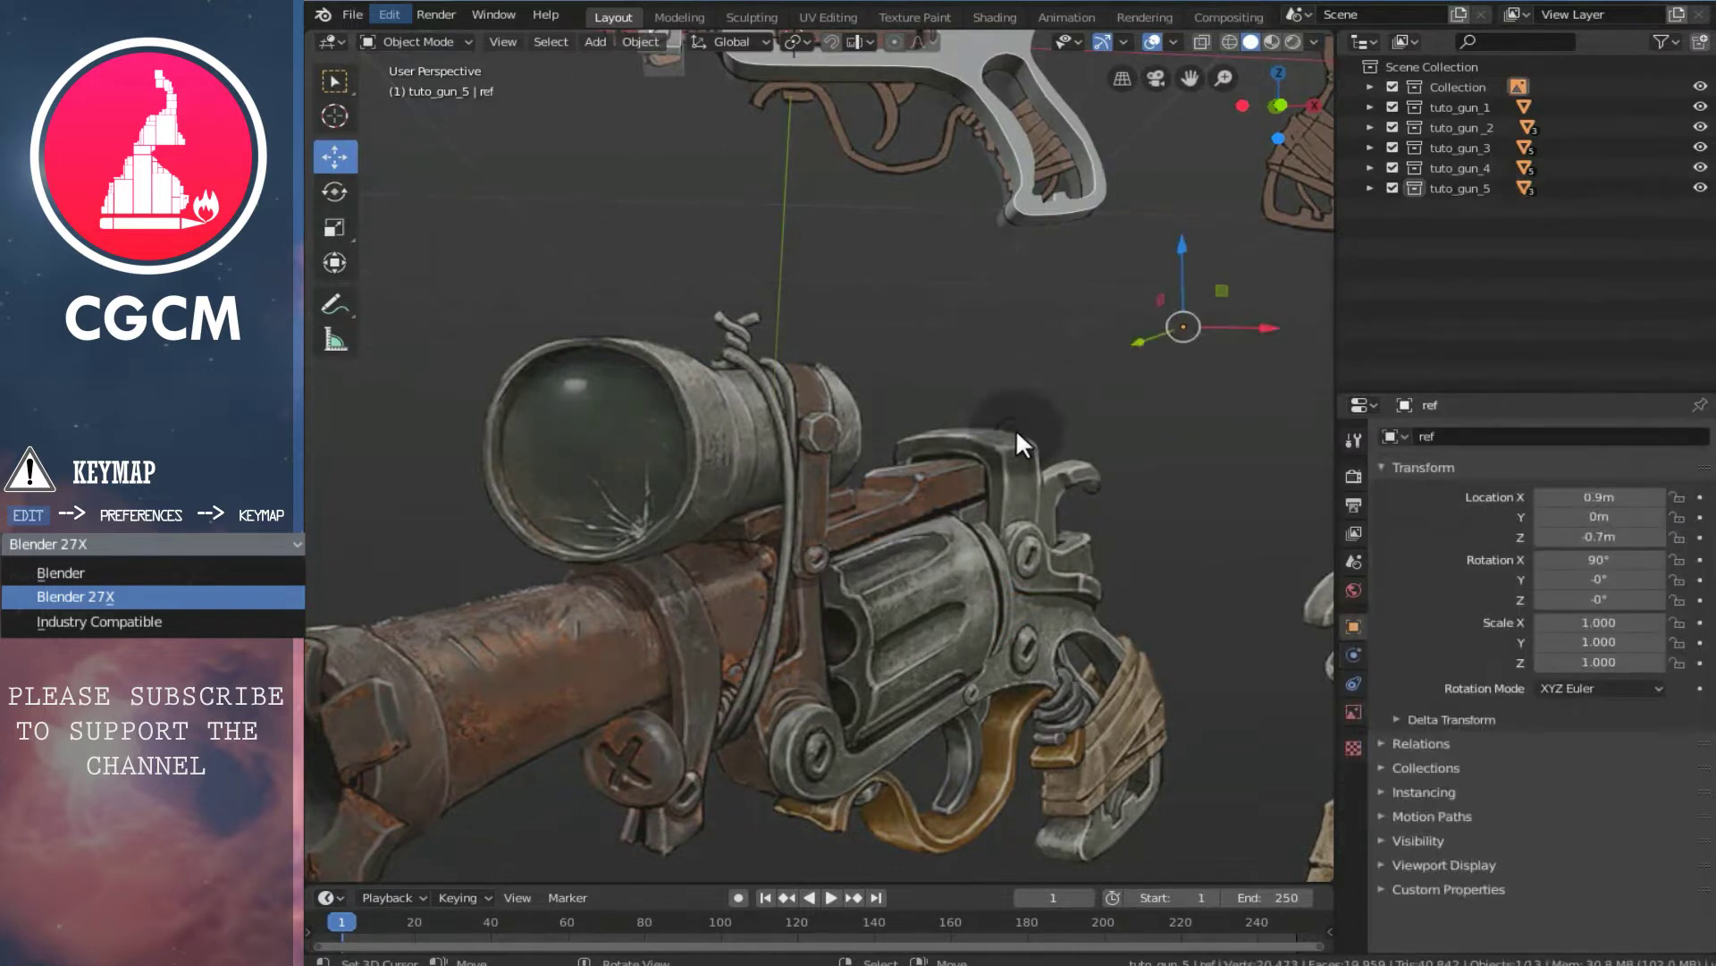
key(KP_Divide)
scroll(637, 378, up, 2)
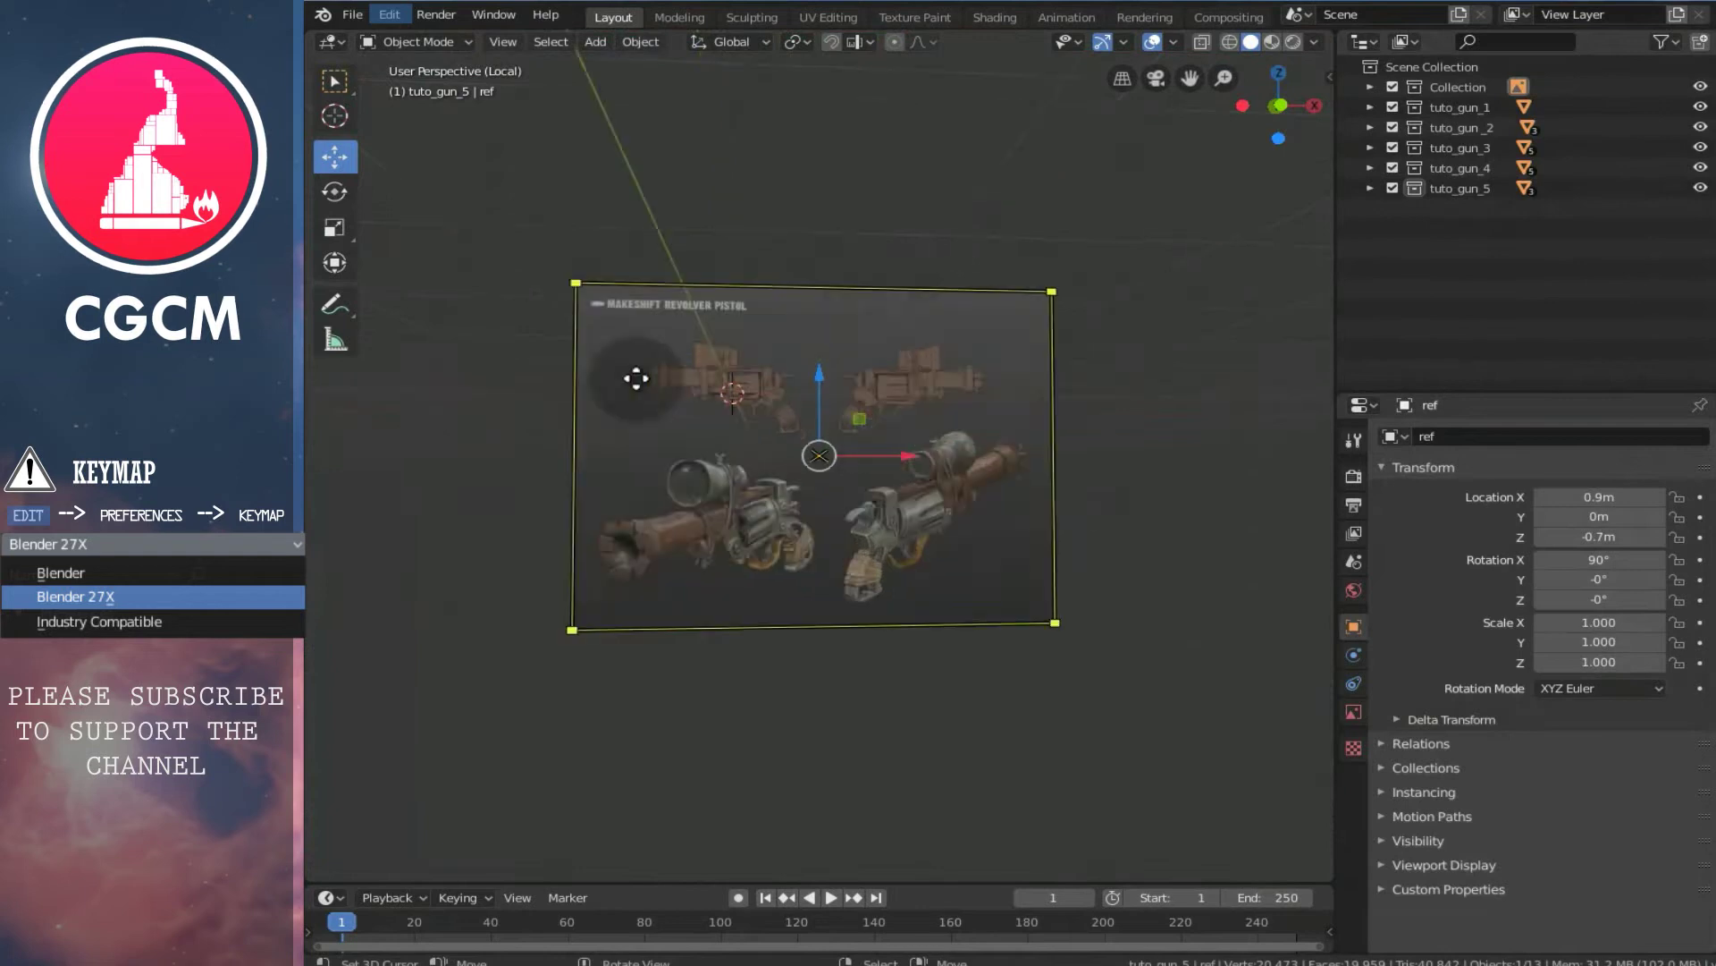
scroll(637, 378, up, 3)
key(KP_1)
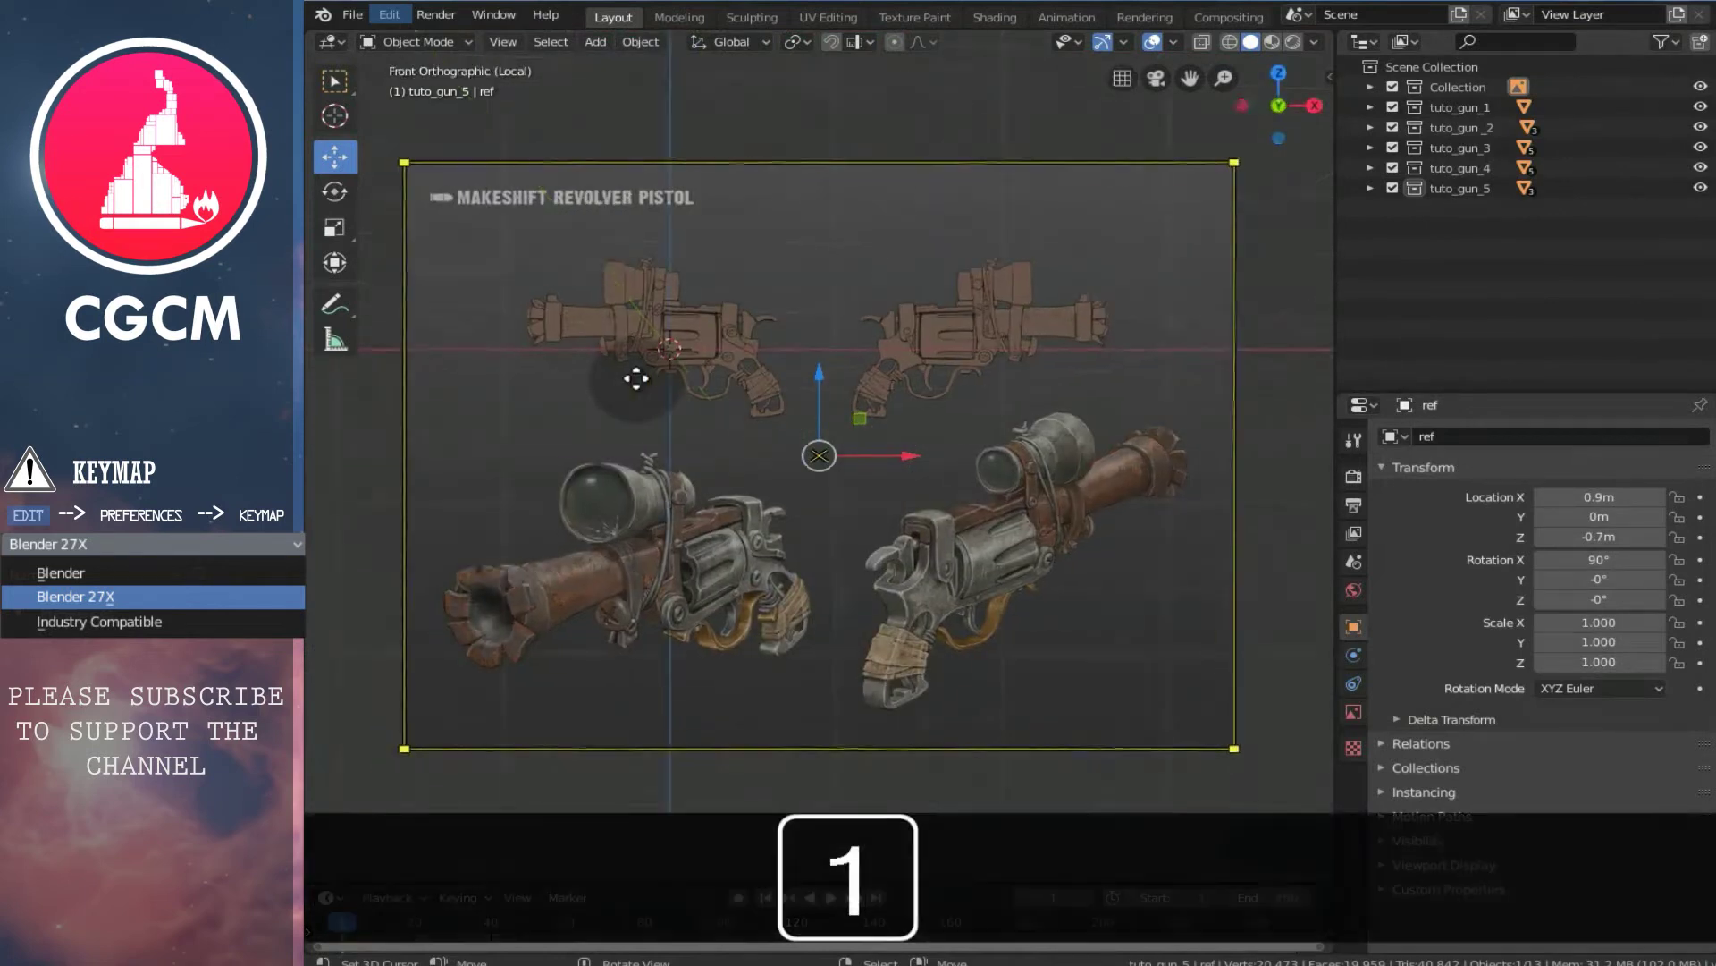
- Add a 2 m mesh plane at the origin and rotate it 90° about the global X axis
shift+scroll(811, 411, up, 3)
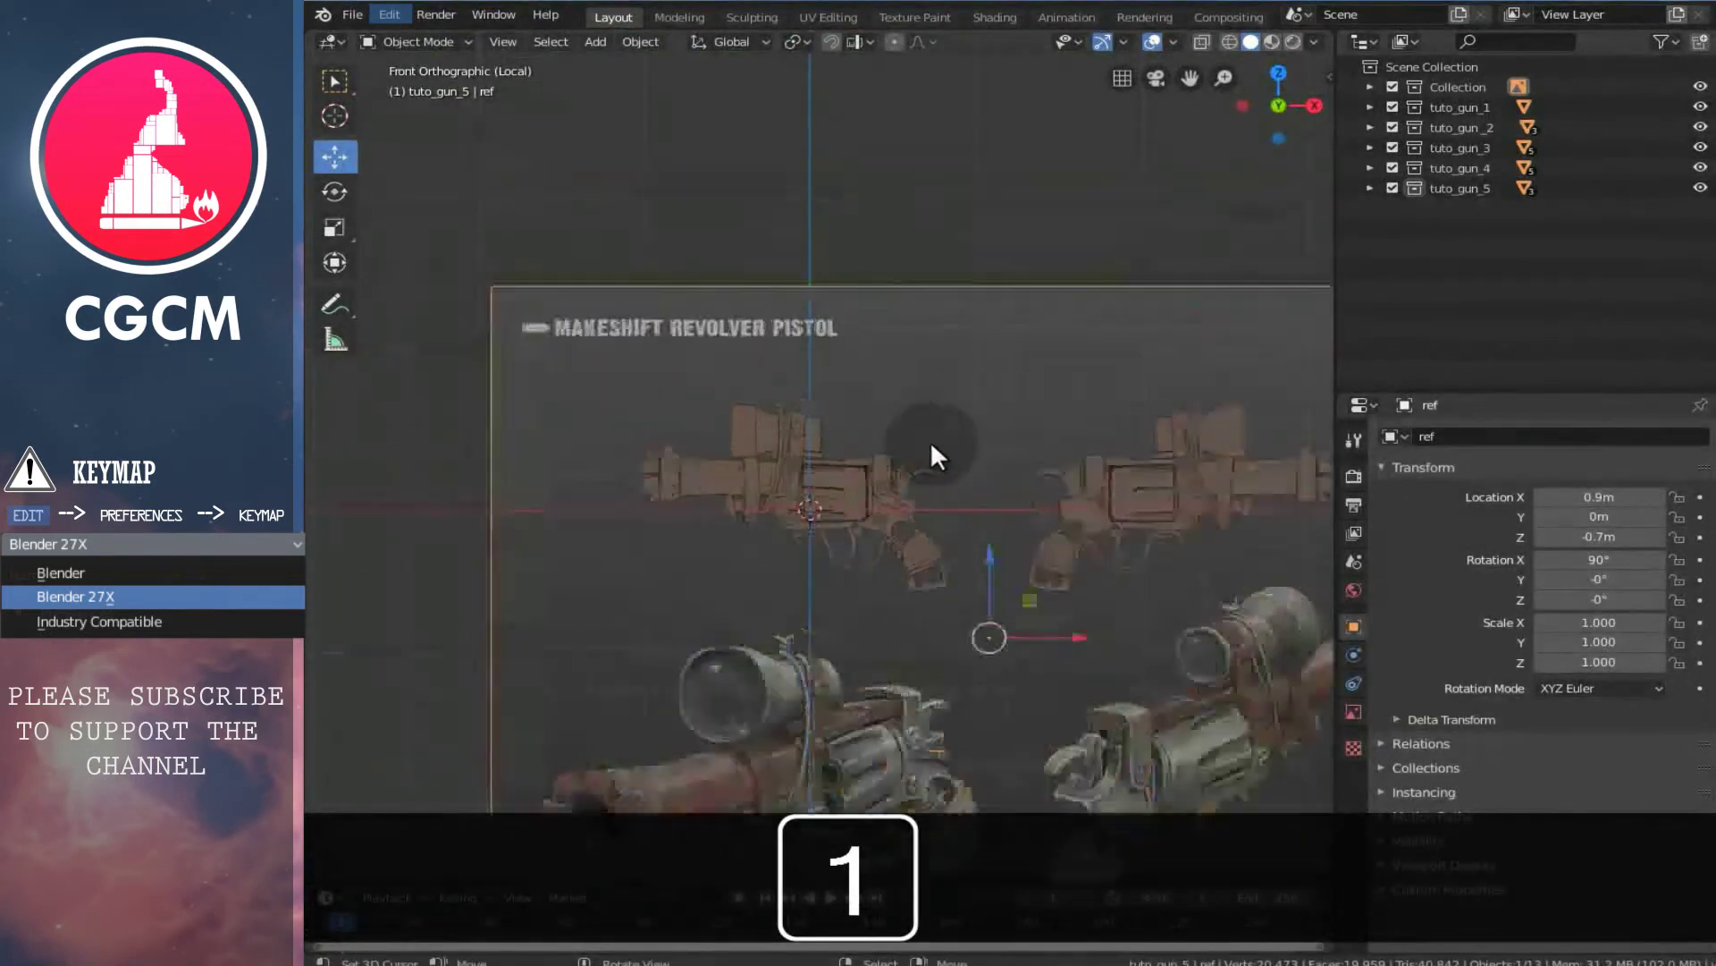
scroll(919, 453, up, 4)
scroll(892, 573, up, 1)
shift+scroll(881, 520, down, 3)
key(shift+a)
mouse_move(881, 519)
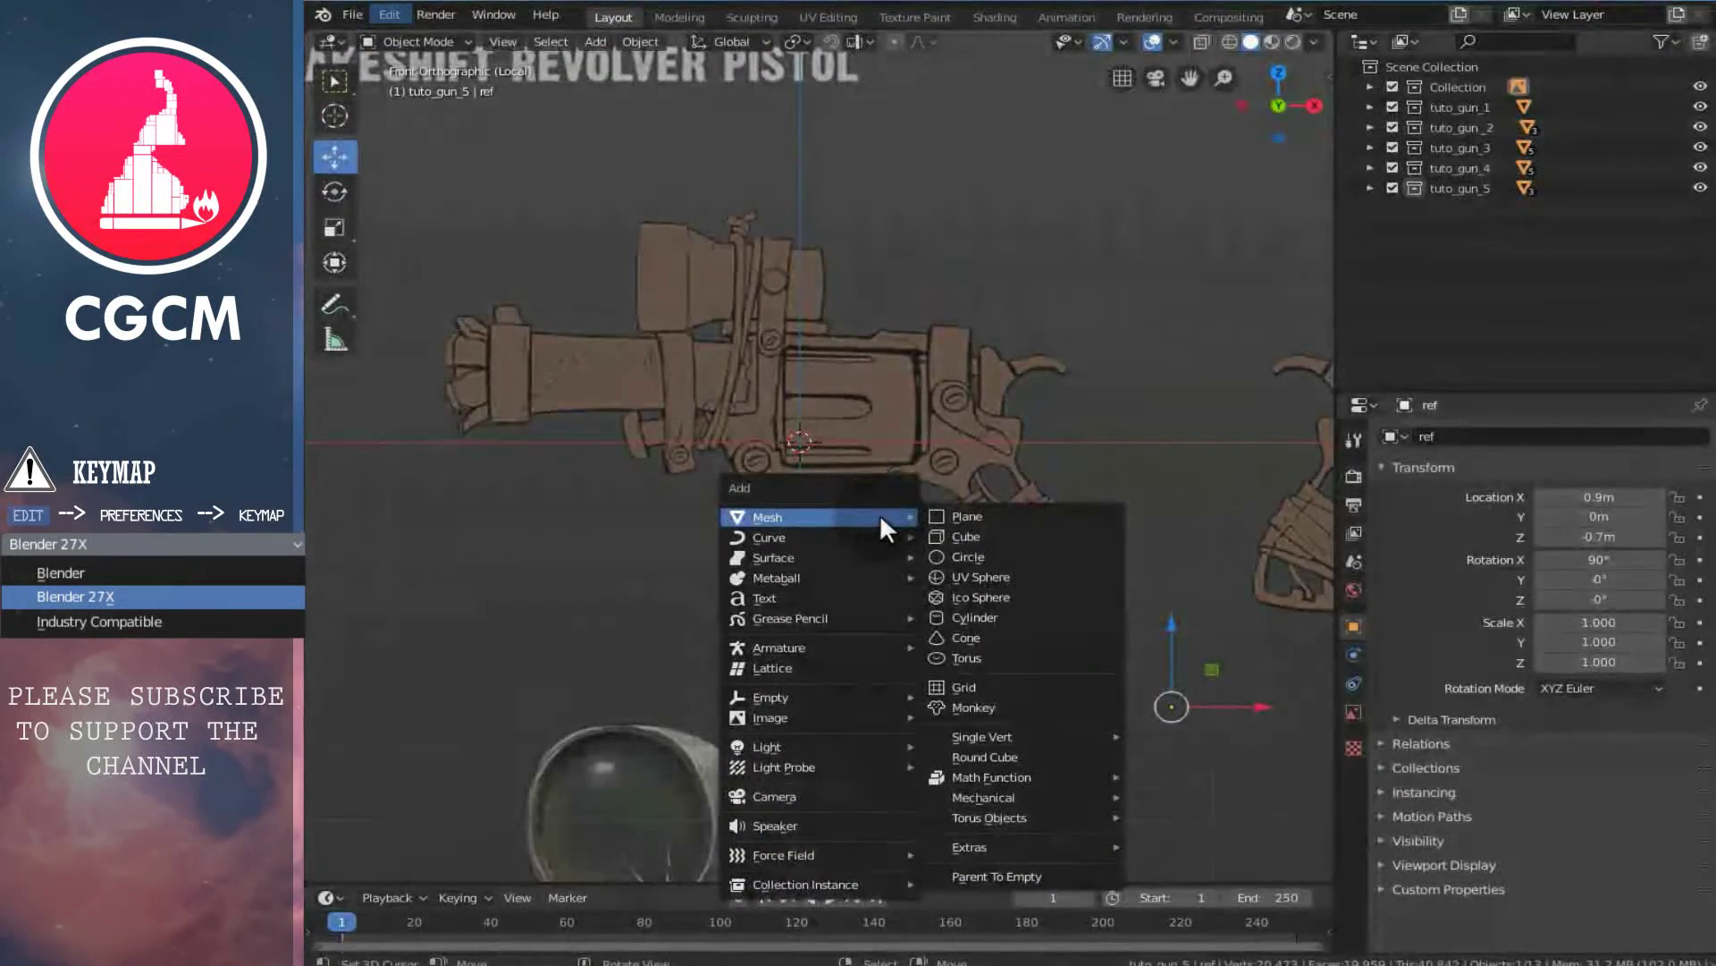
click(959, 523)
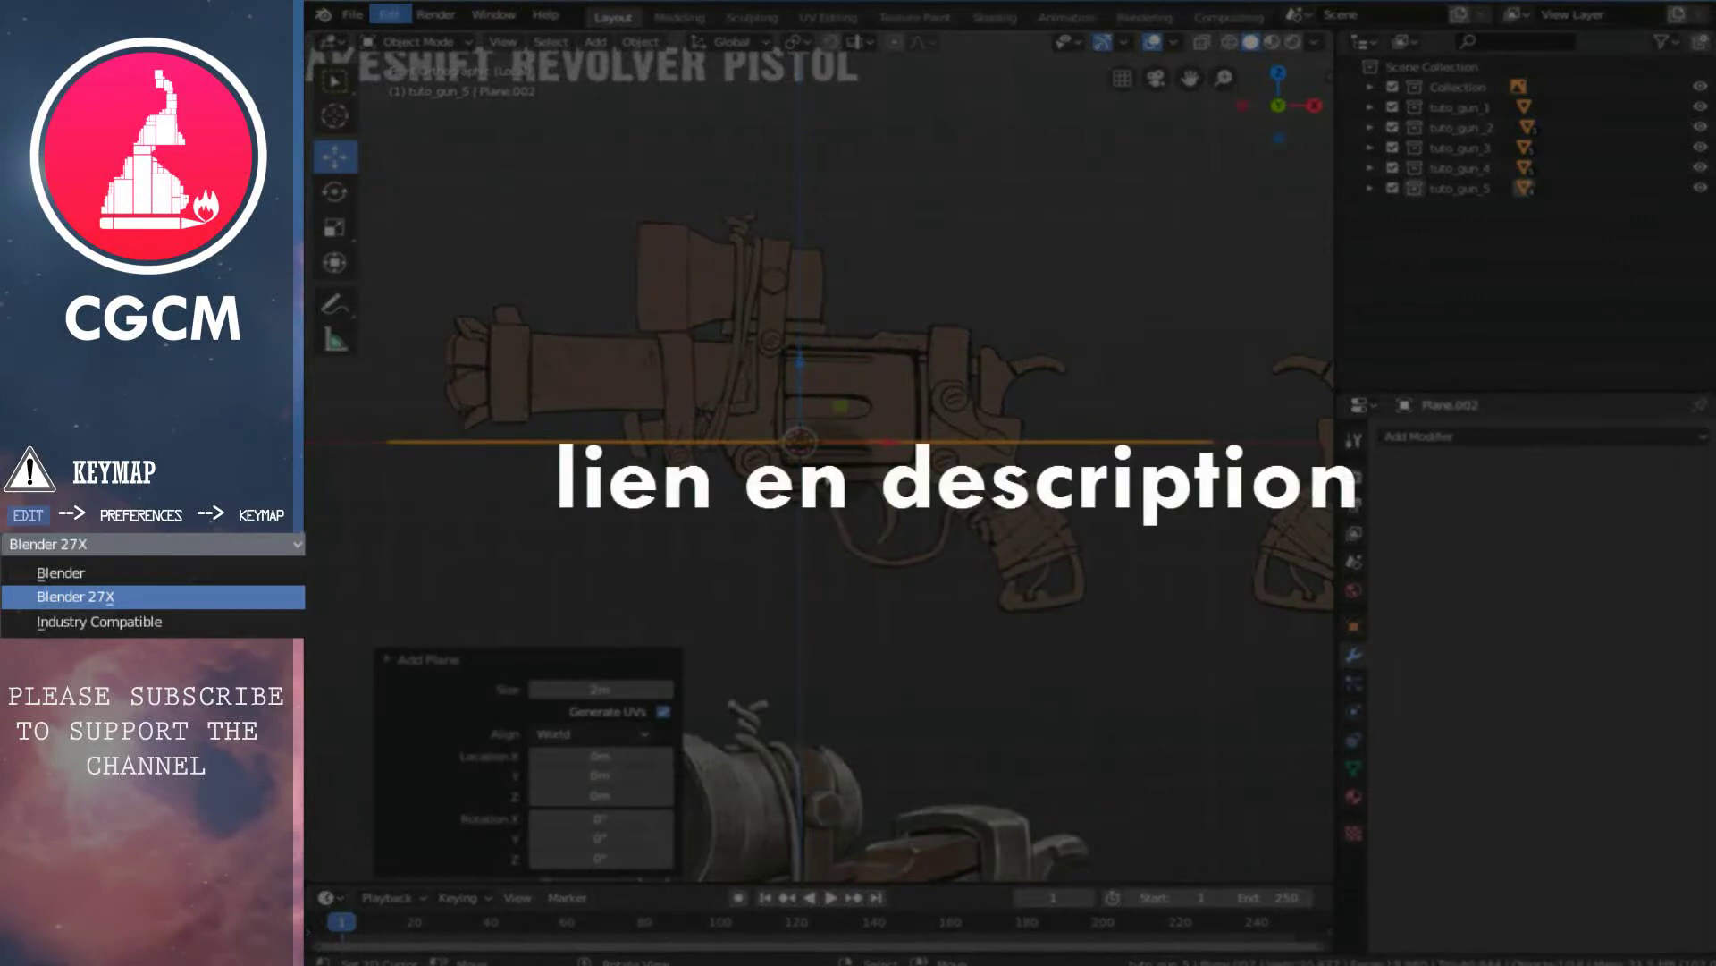
key(r)
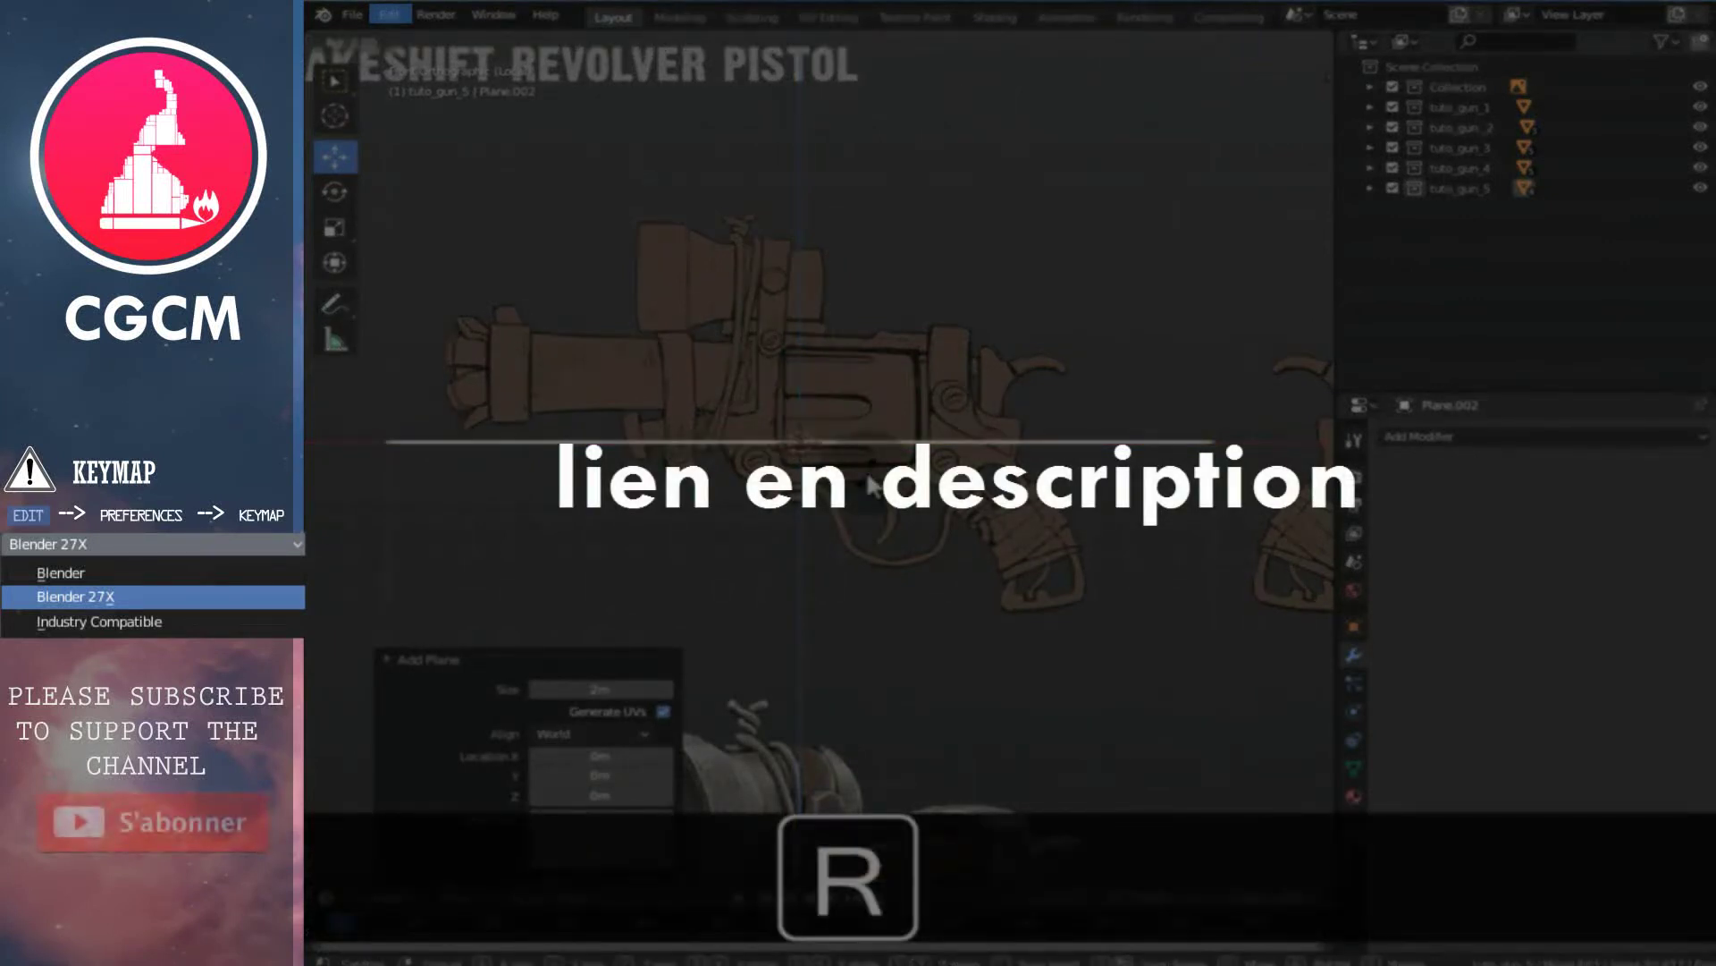
key(x)
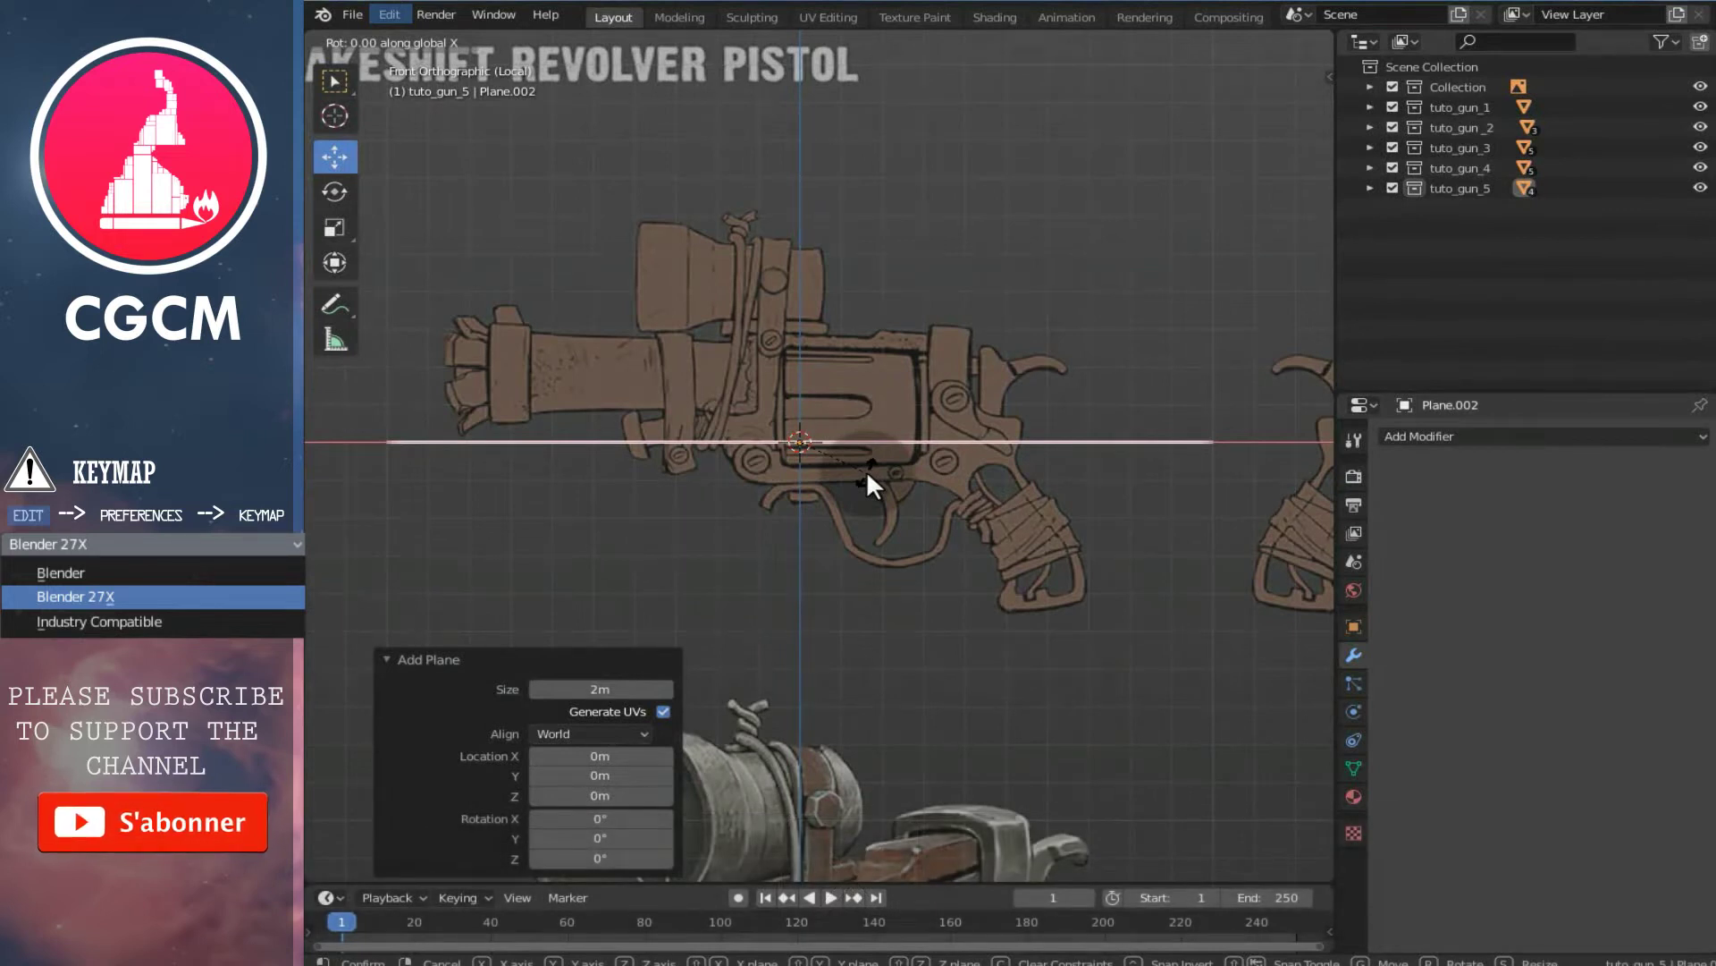
key(9)
key(0)
click(866, 470)
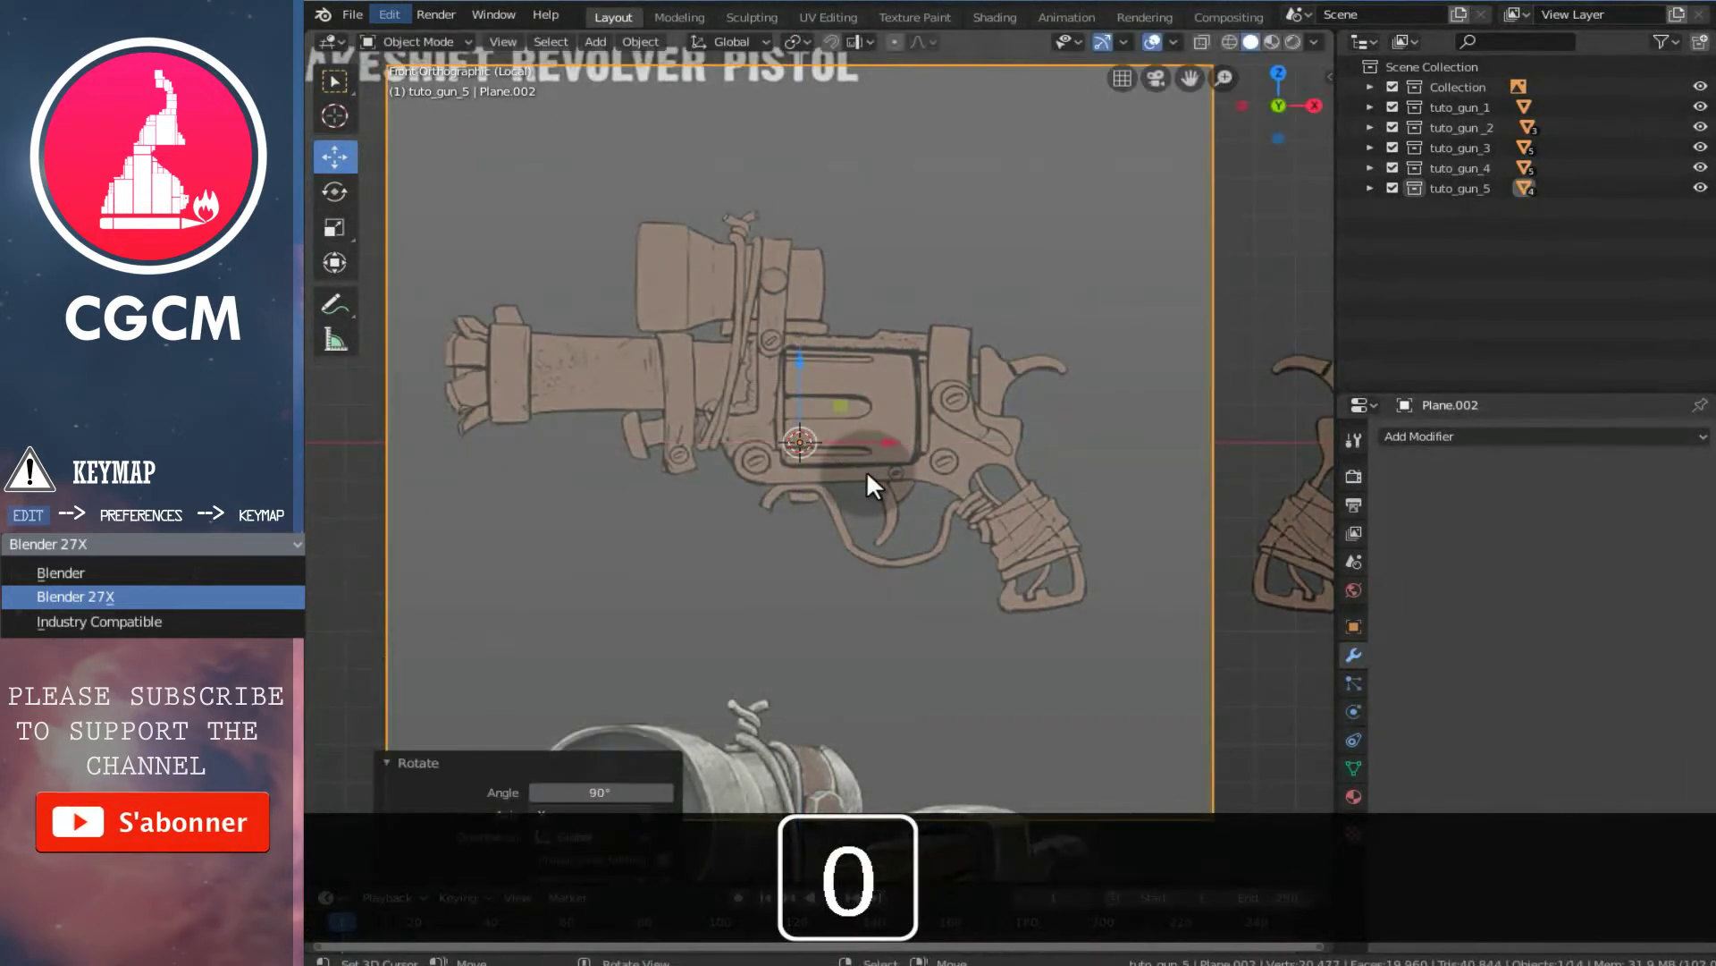
- Scale the plane's mesh down in Edit Mode and move it over the upper screw plate behind the revolver's cylinder
key(Tab)
key(s)
click(837, 490)
scroll(840, 490, up, 3)
key(g)
click(1064, 442)
scroll(969, 463, up, 4)
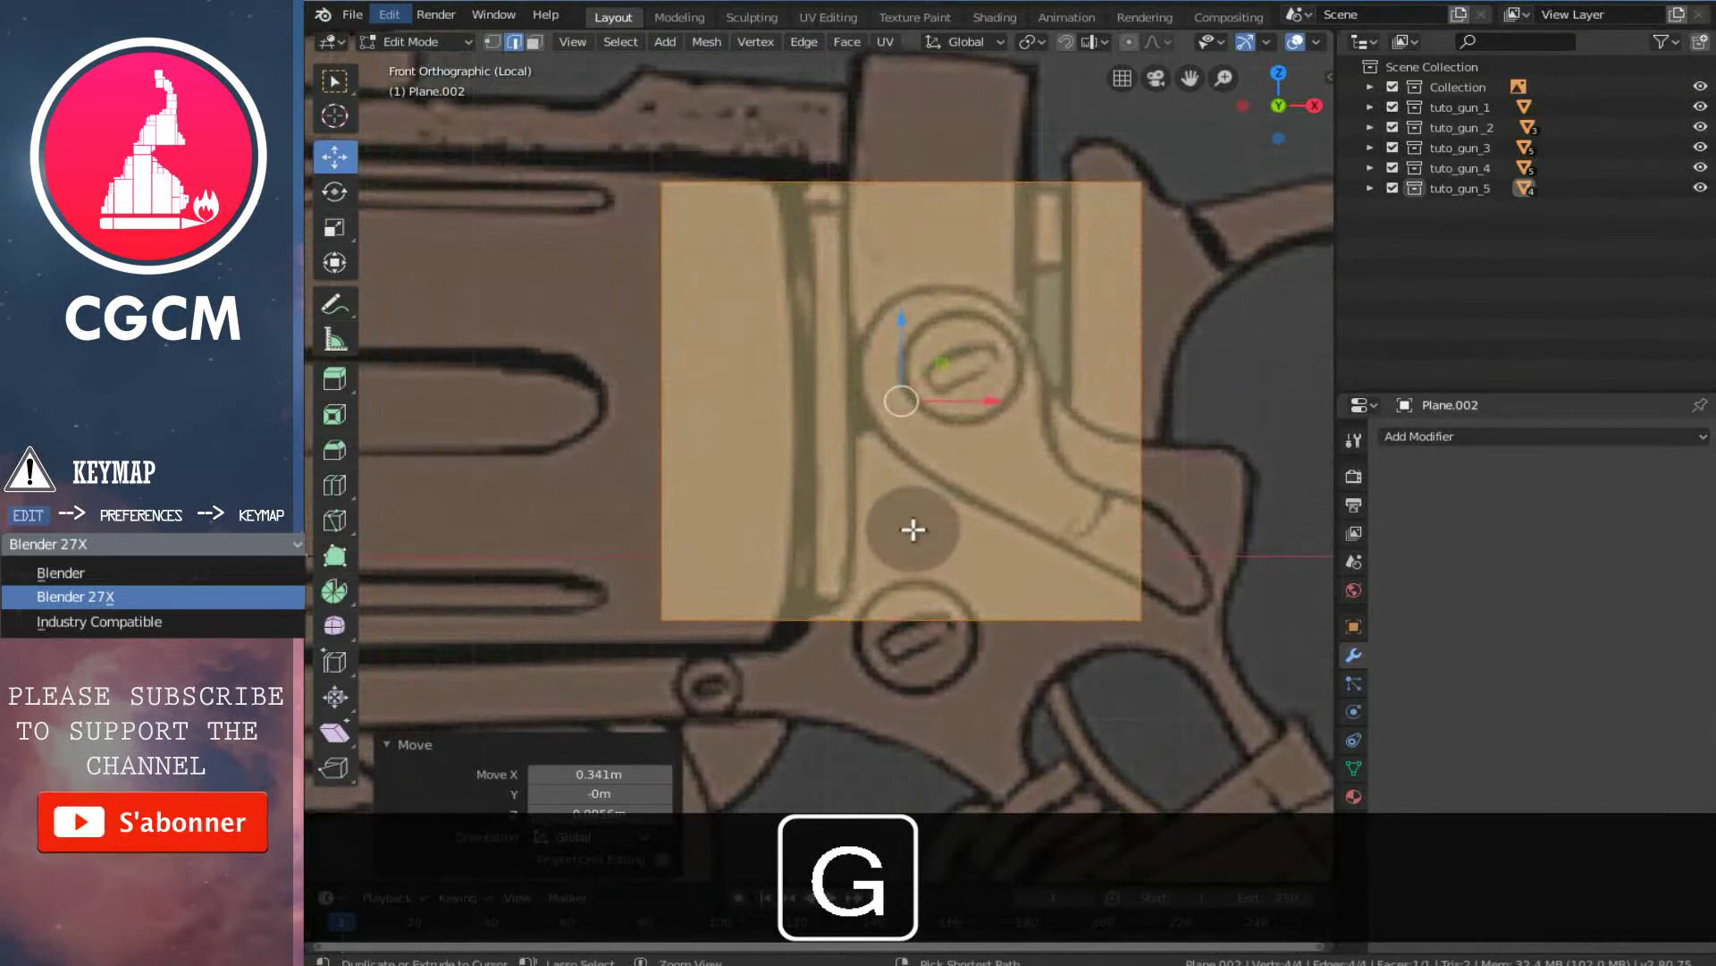
ctrl+scroll(915, 532, up, 4)
key(s)
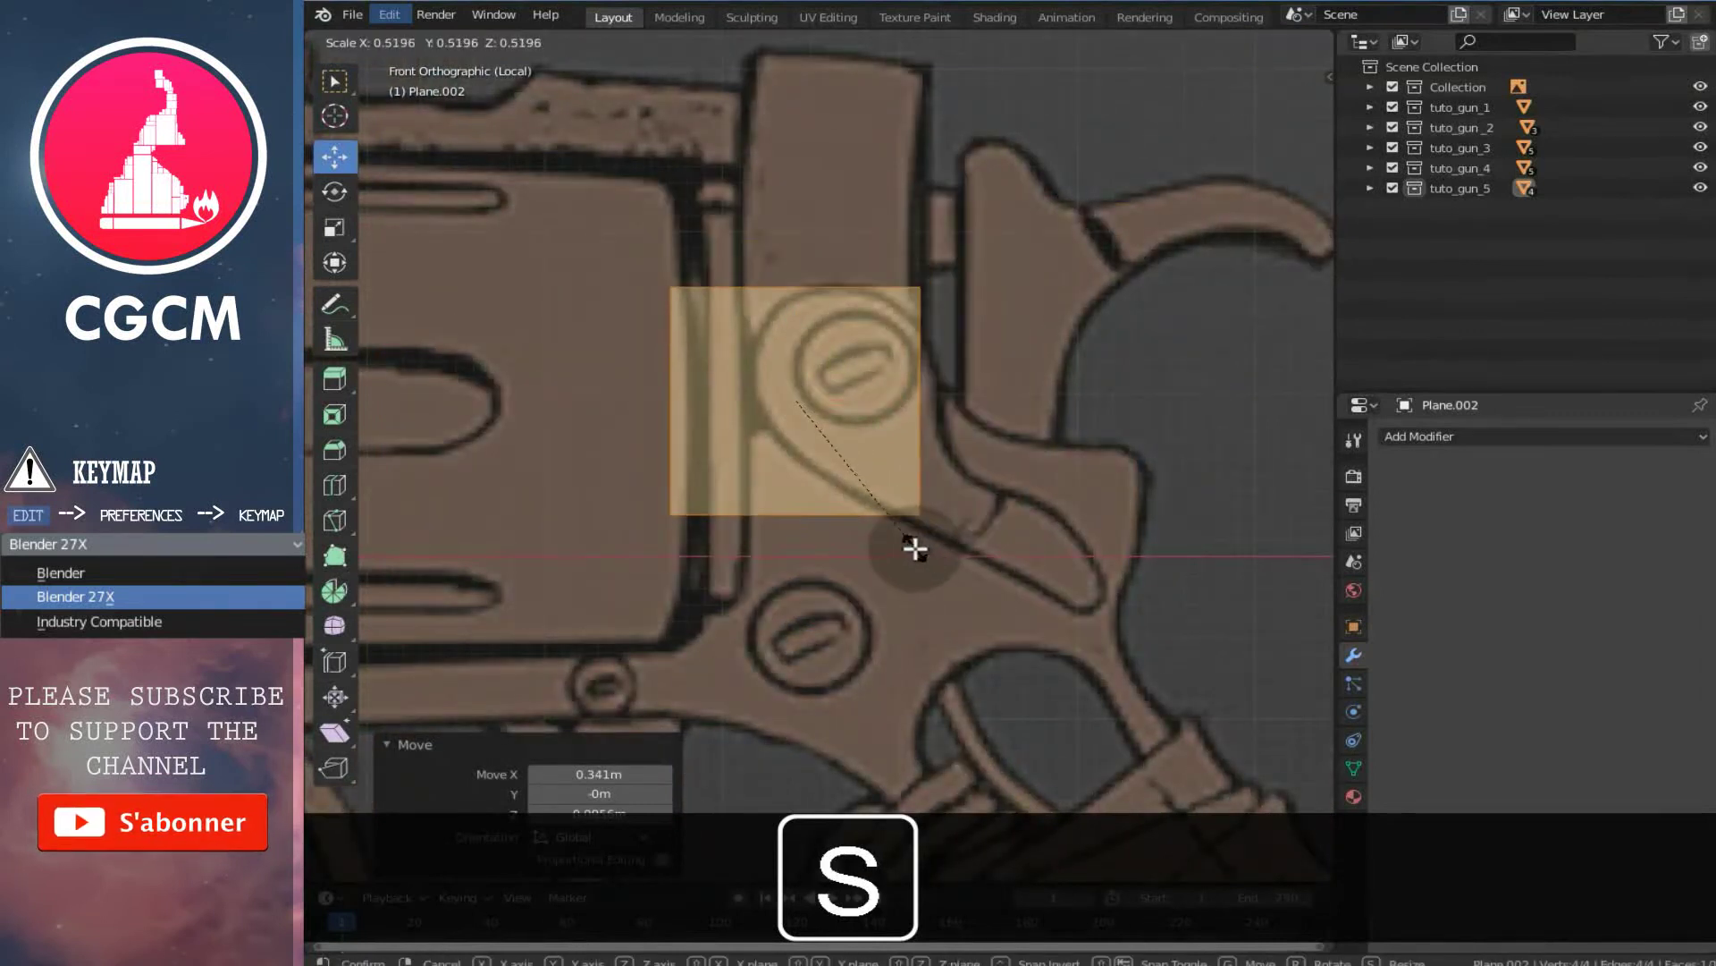
click(907, 544)
key(g)
click(925, 533)
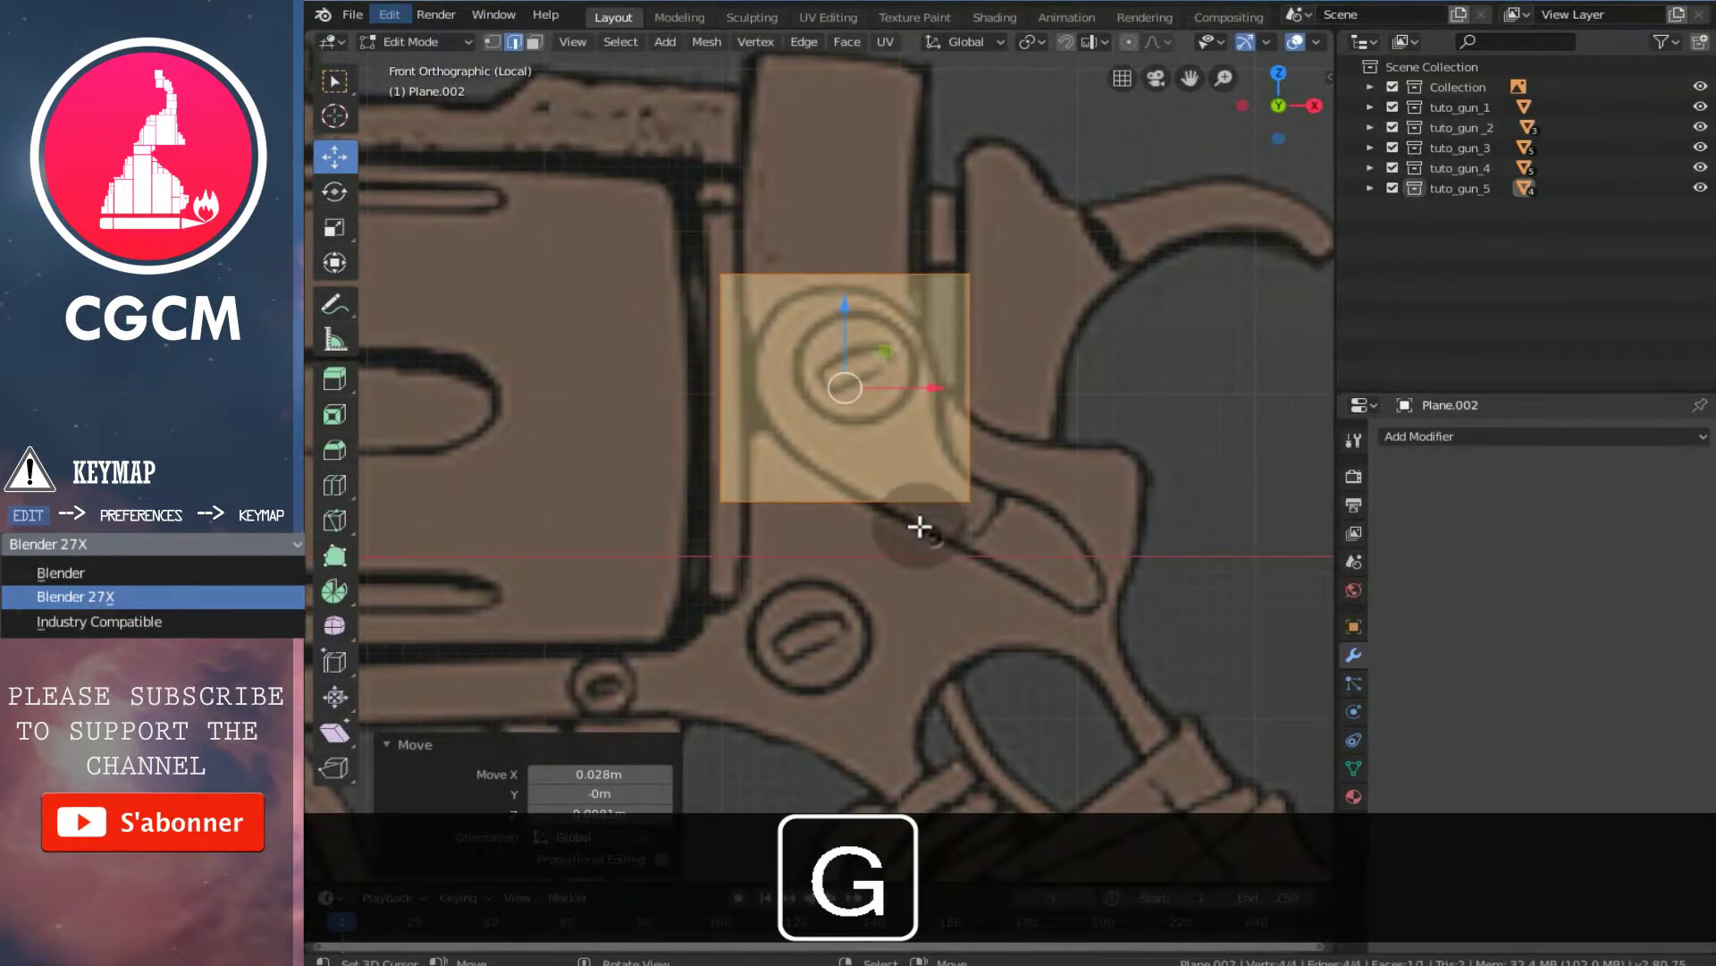
scroll(827, 478, up, 2)
key(Tab)
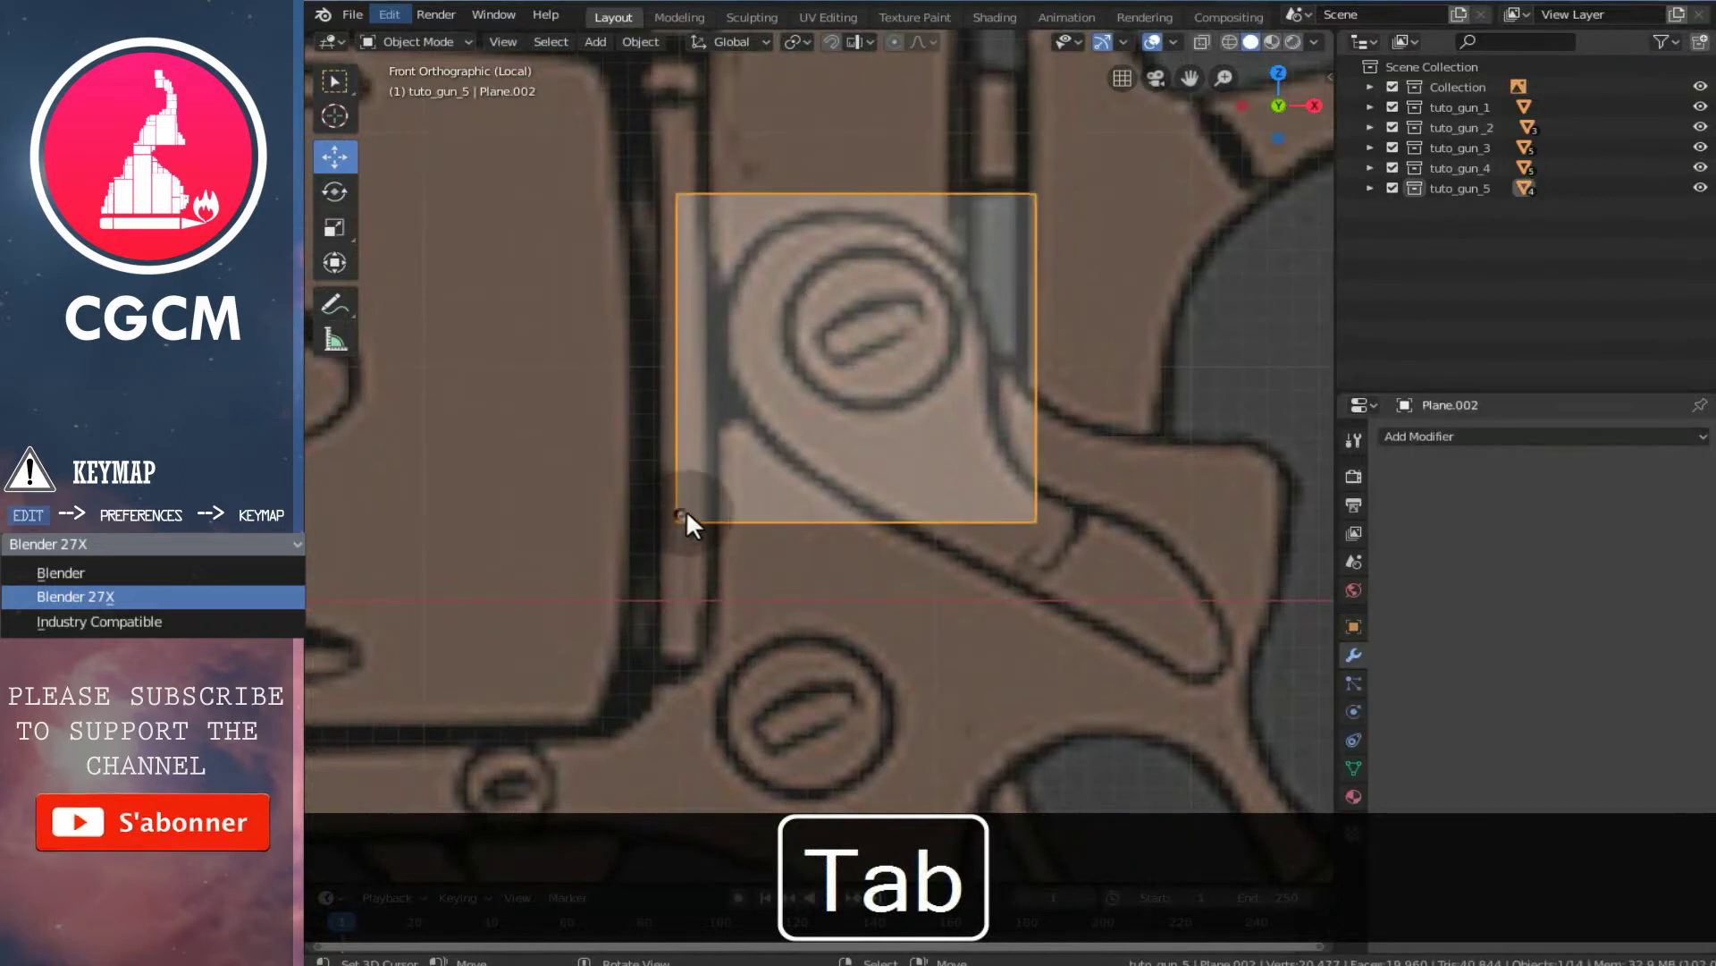
key(ctrl+Tab)
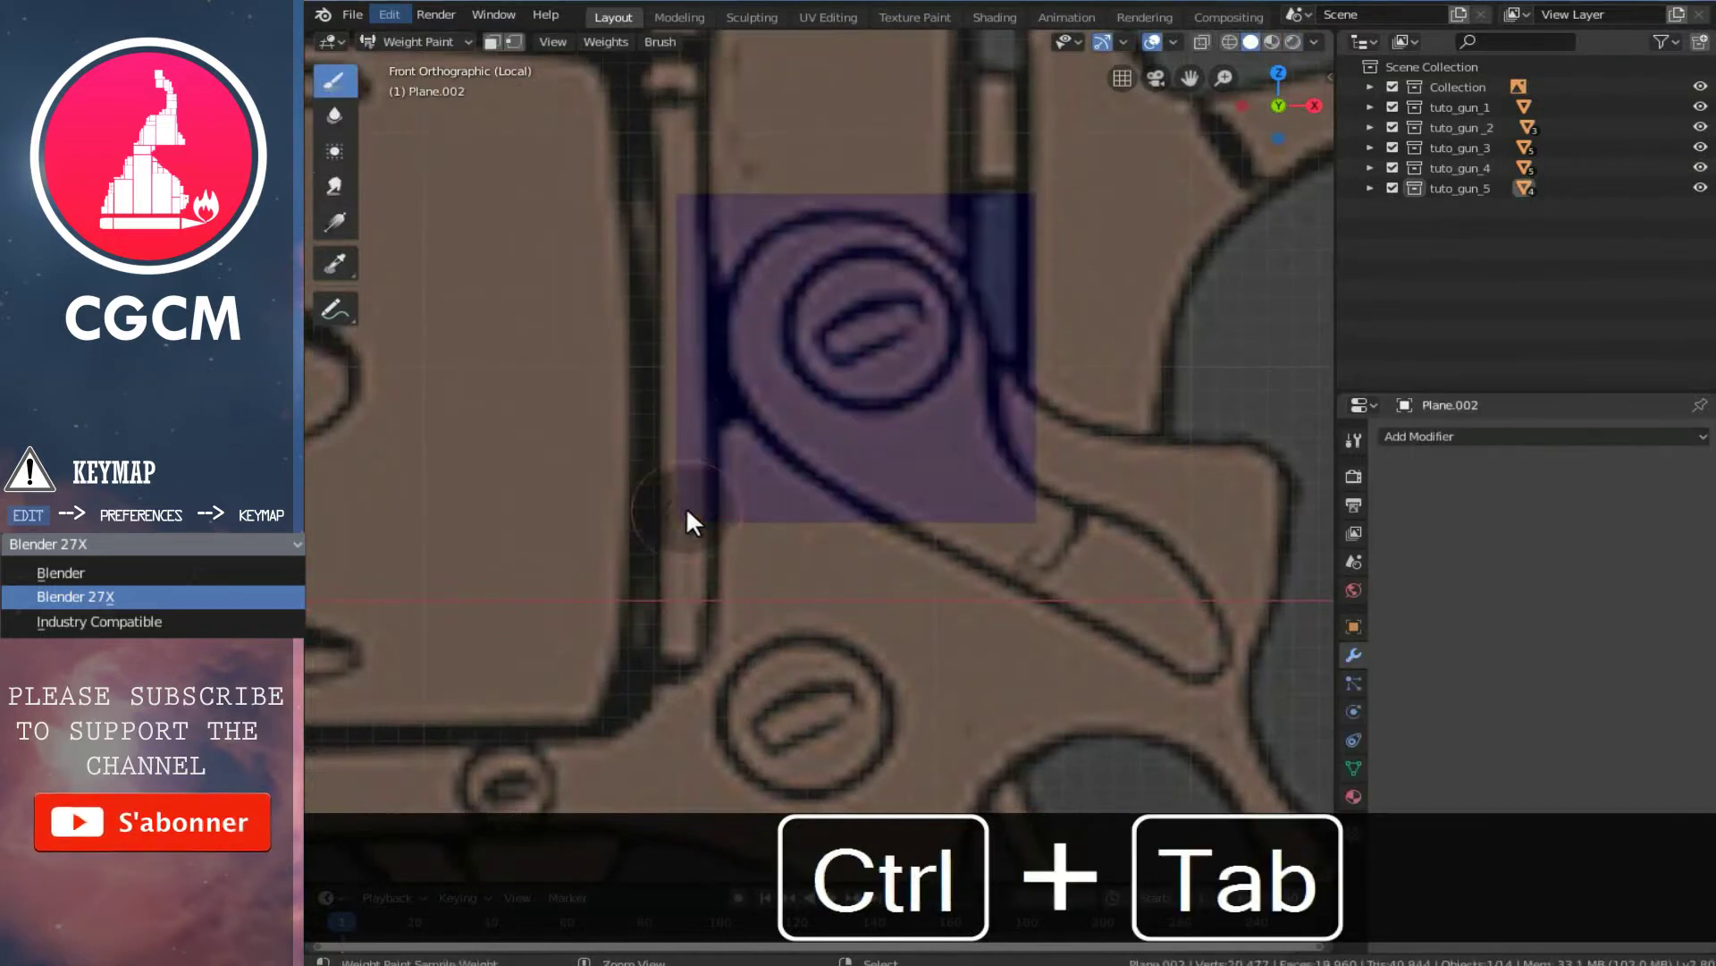
click(409, 42)
click(415, 87)
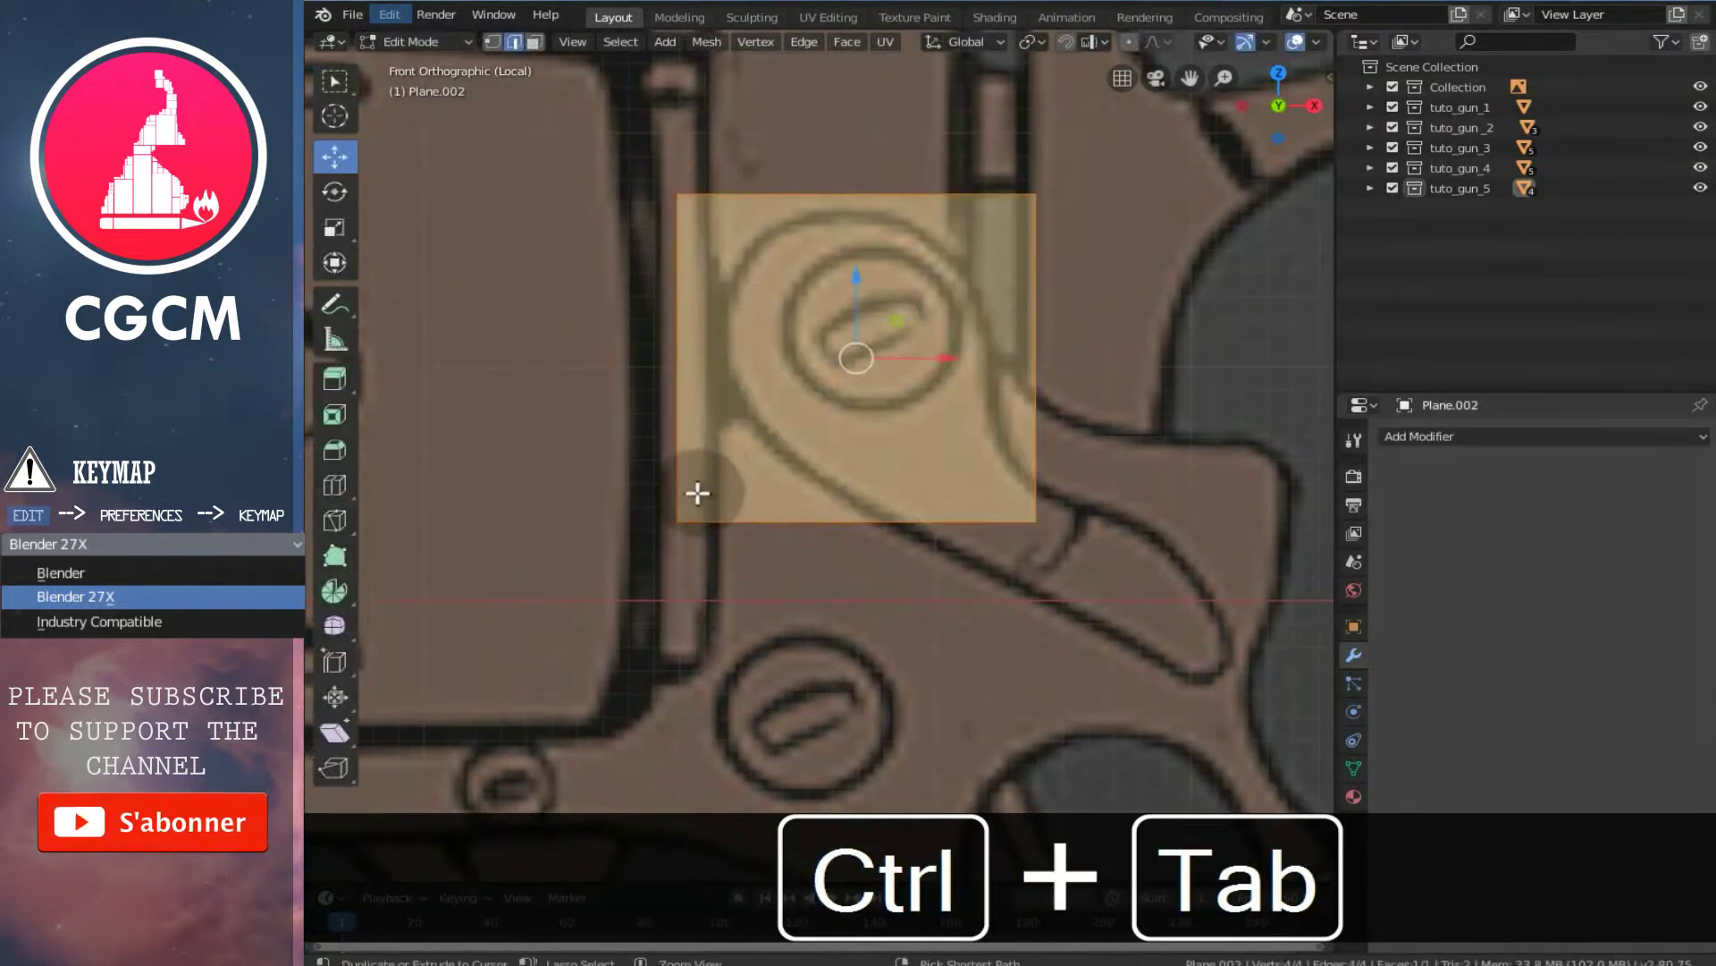
- Switch to vertex selection and delete three of the plane's vertices, keeping only the lower-right one
key(ctrl+Tab)
click(647, 464)
right_click(685, 516)
shift+right_click(677, 196)
shift+right_click(1033, 193)
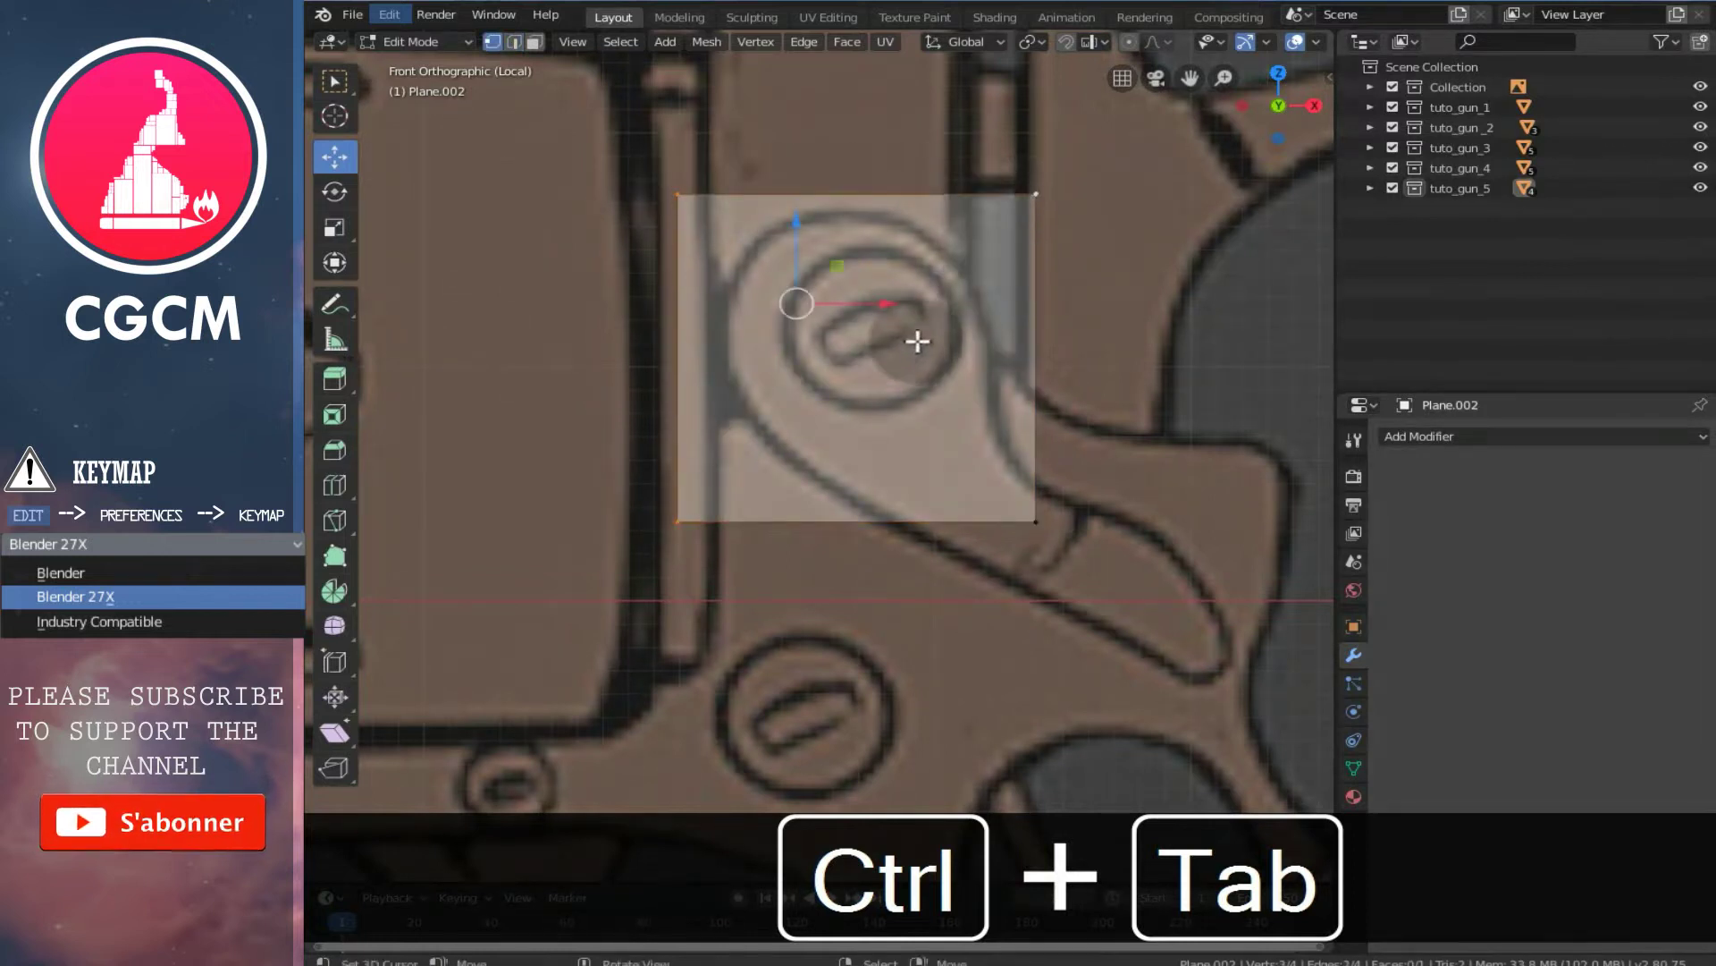
key(x)
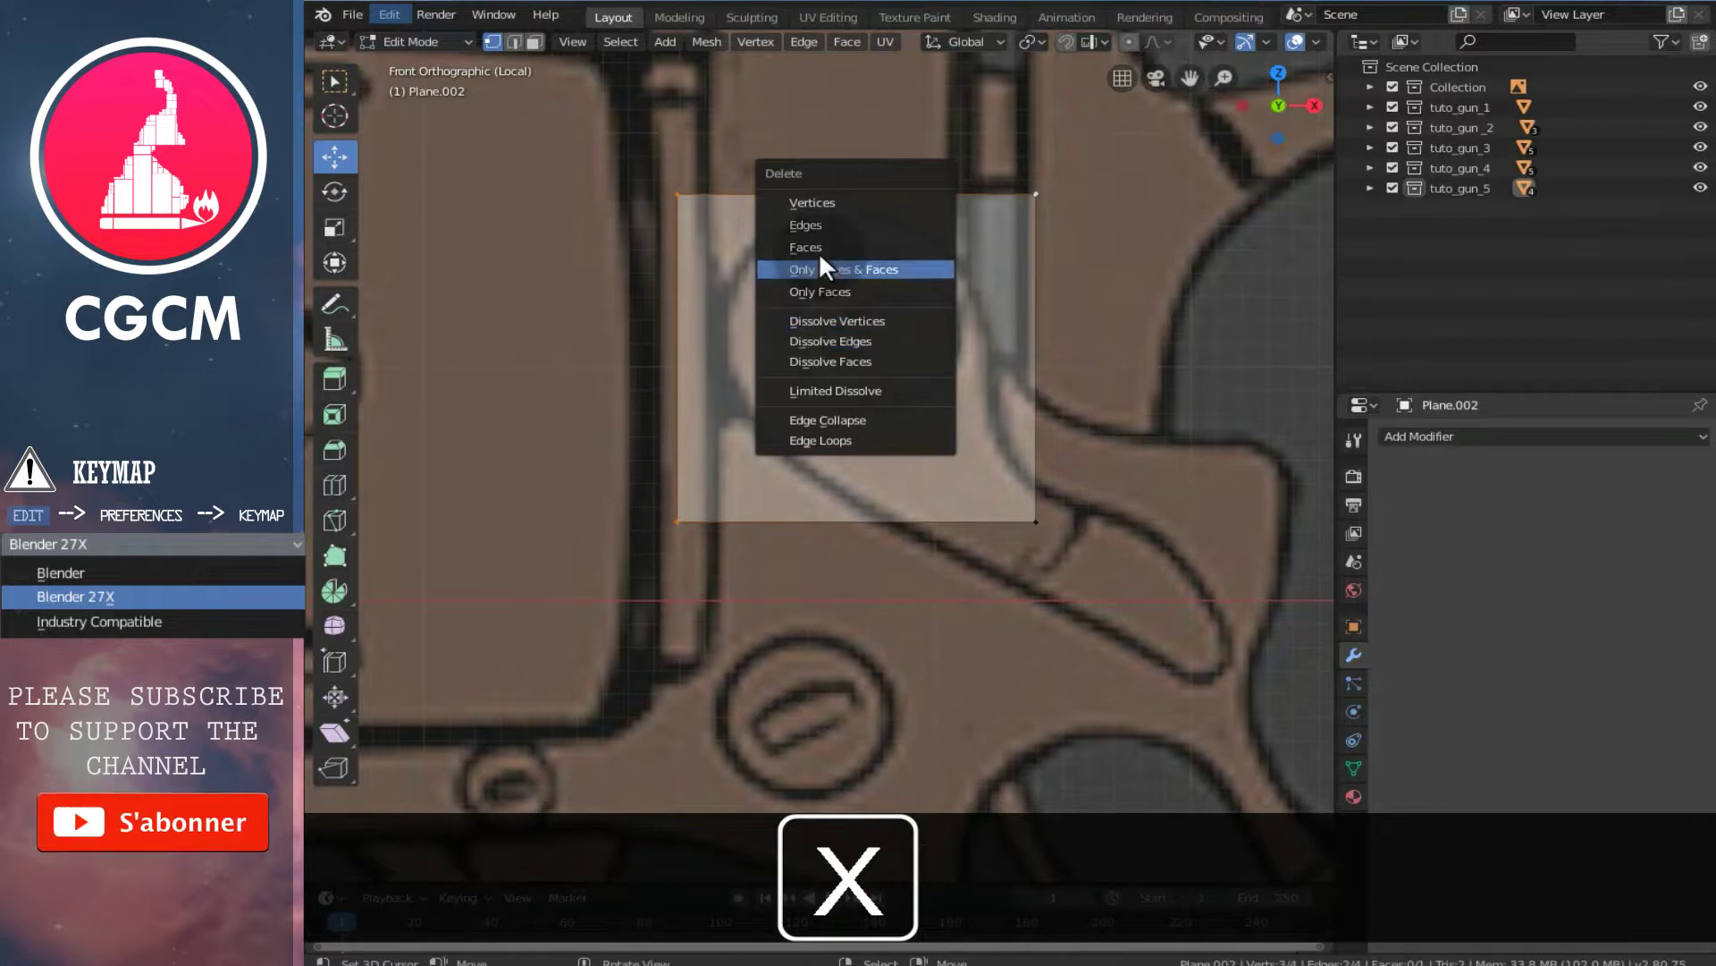
click(819, 202)
- Move the remaining vertex about -0.084 m in X and 0.016 m in Z onto the screw plate's lower outline
right_click(1007, 519)
scroll(1069, 515, up, 2)
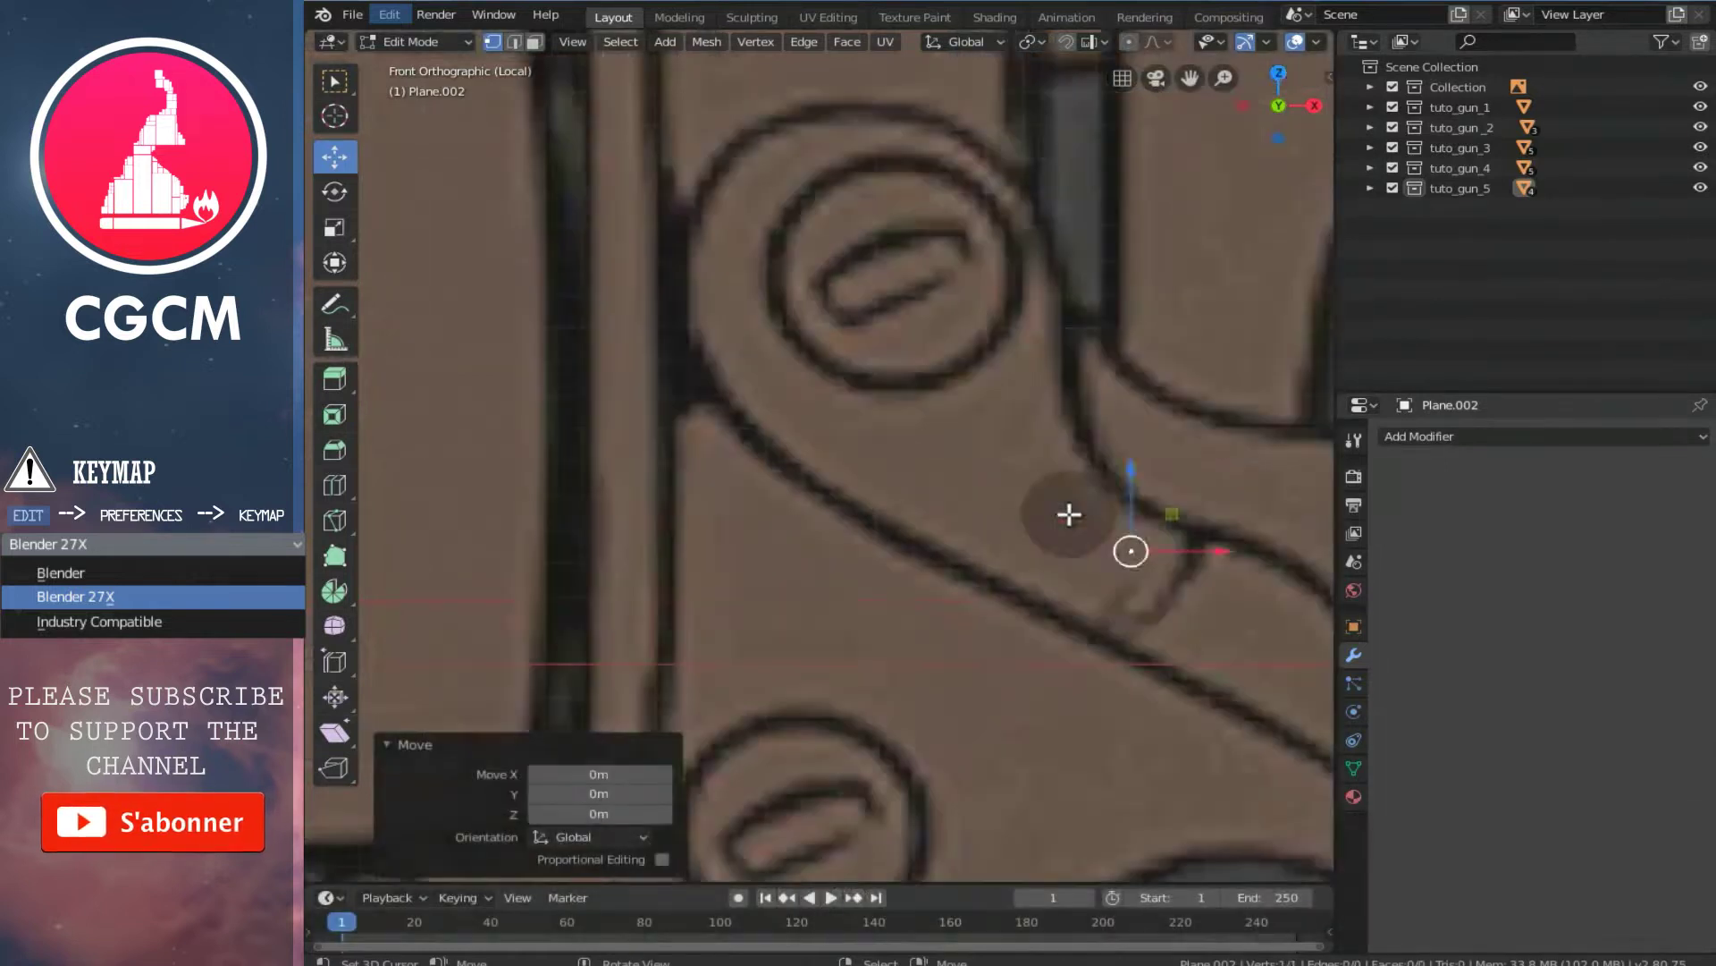
key(g)
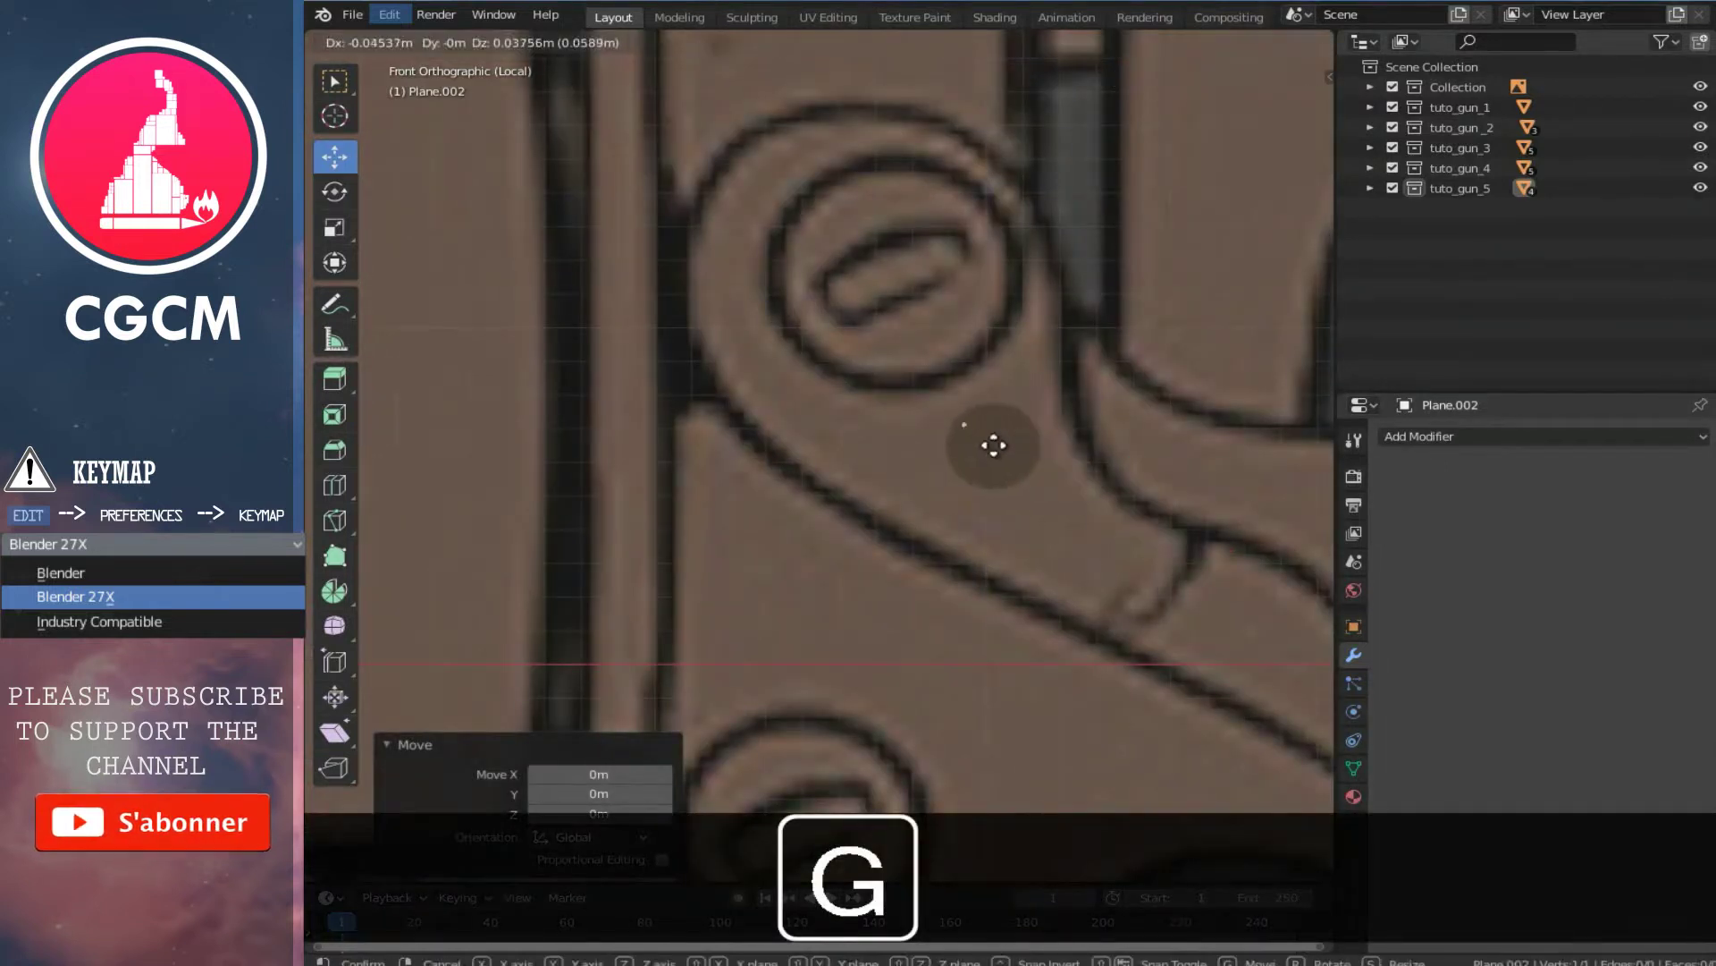
click(883, 517)
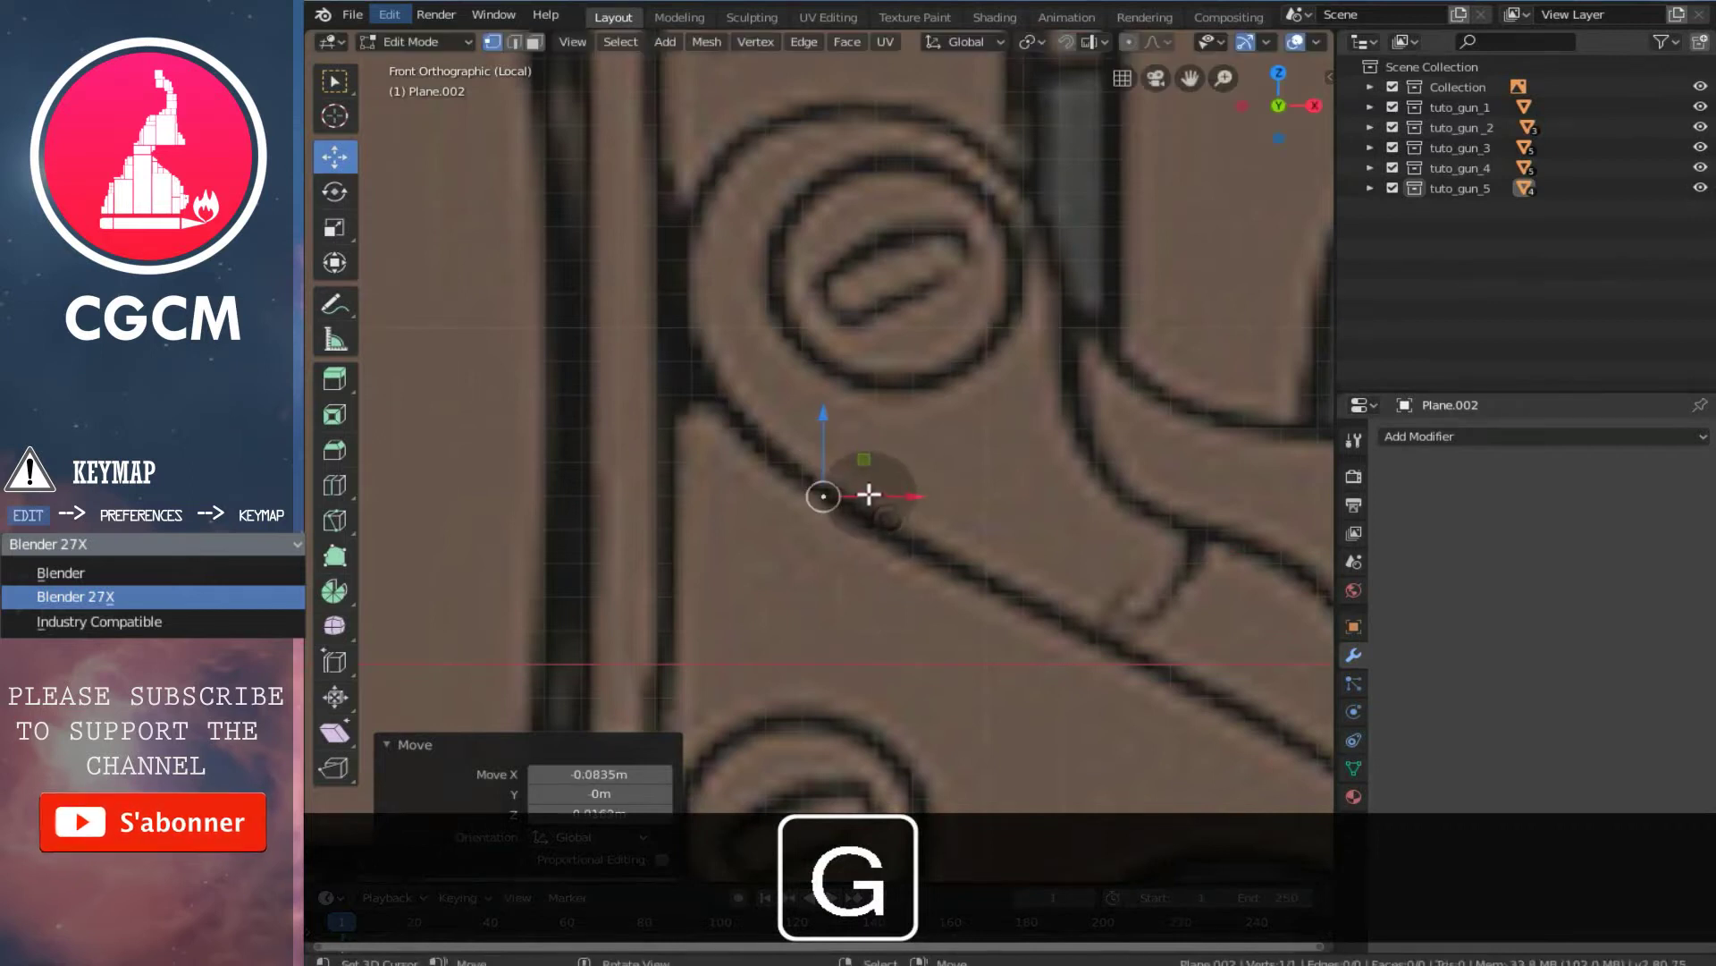
- Extrude the vertex repeatedly to trace the screw plate's outline up its left side to the start of the rounded top
shift+scroll(868, 494, up, 4)
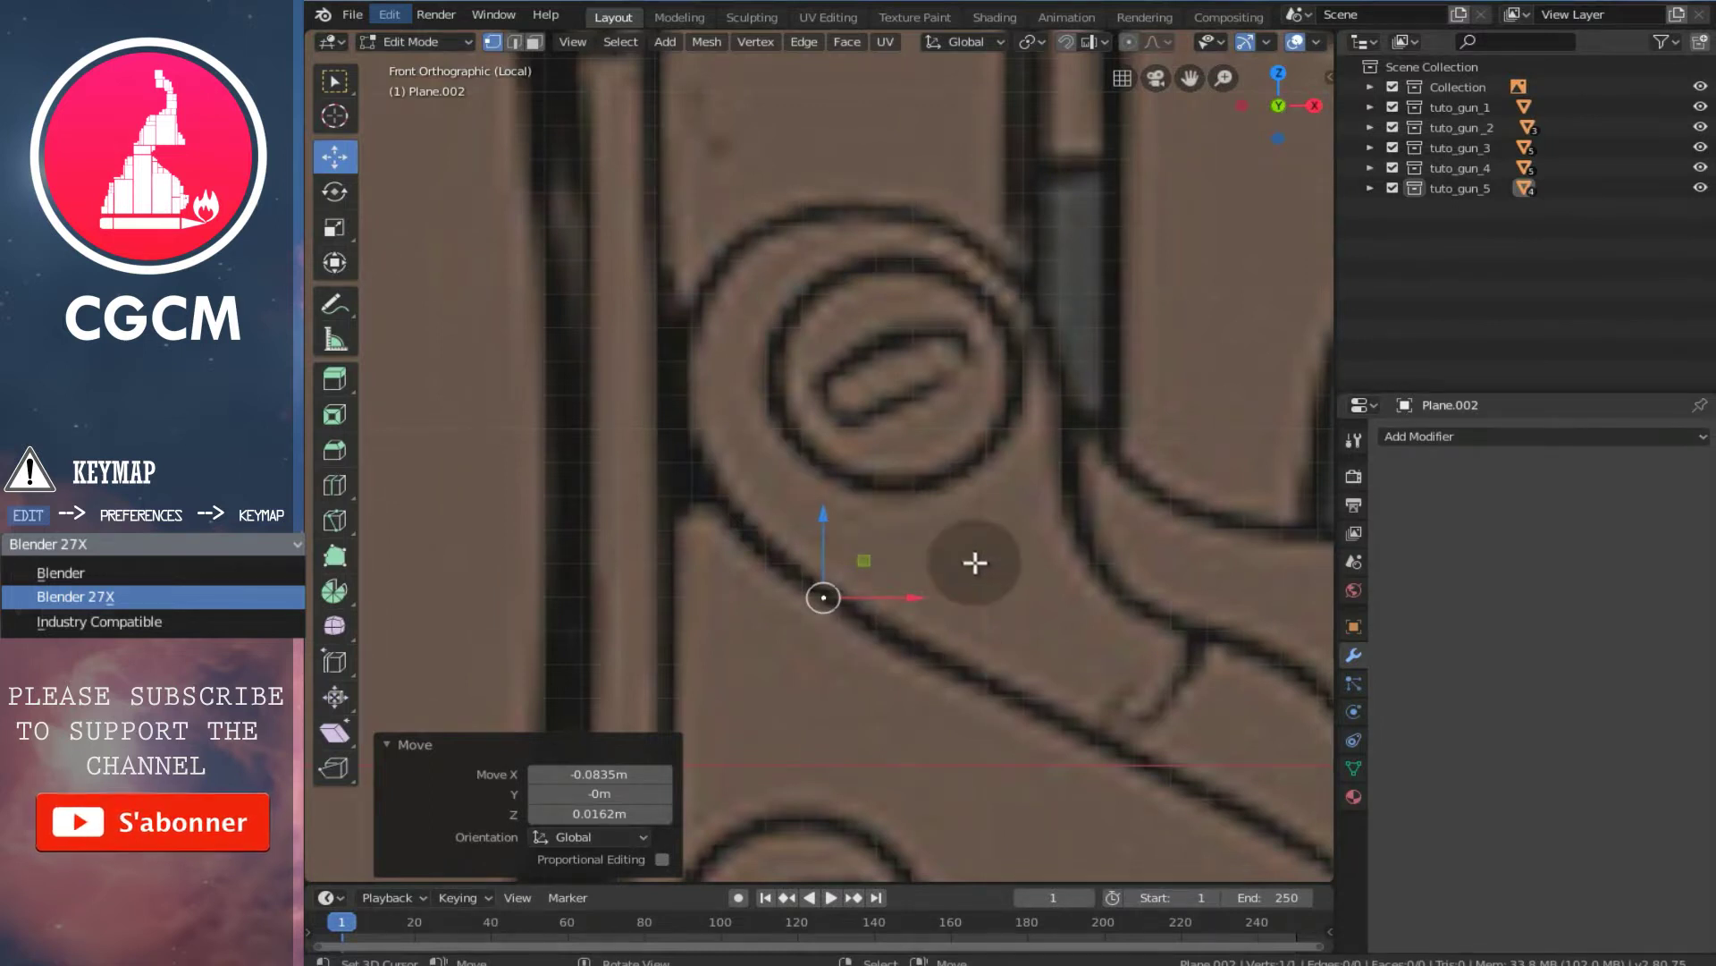
key(e)
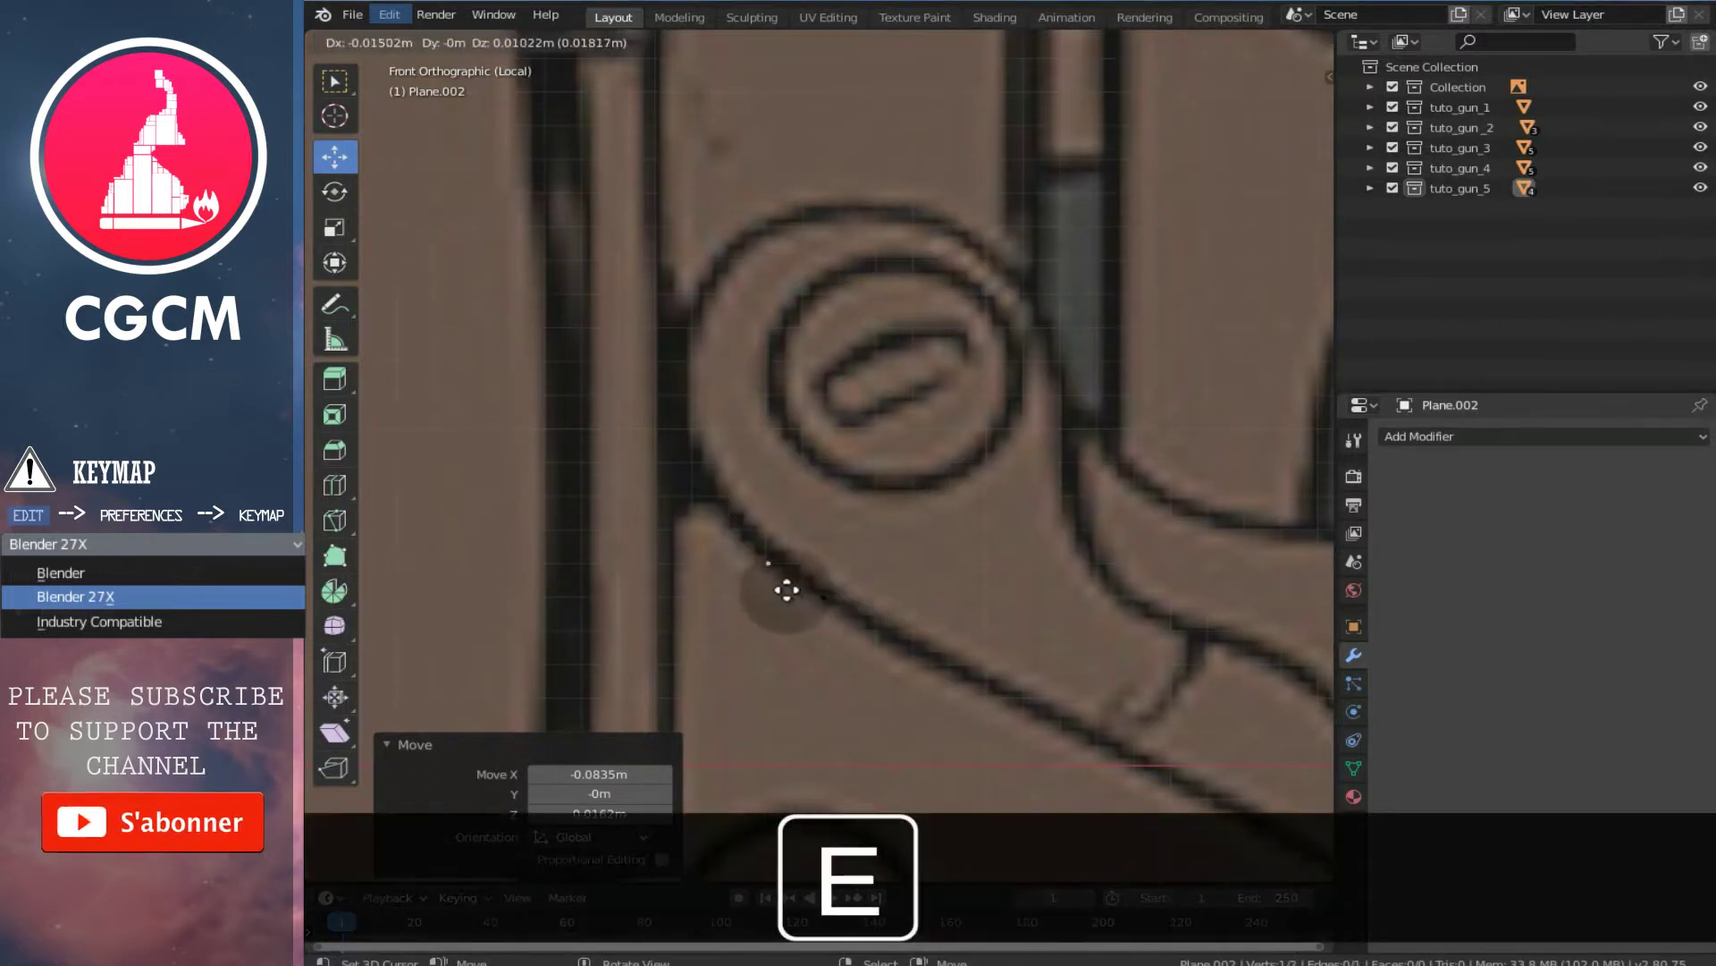
click(789, 586)
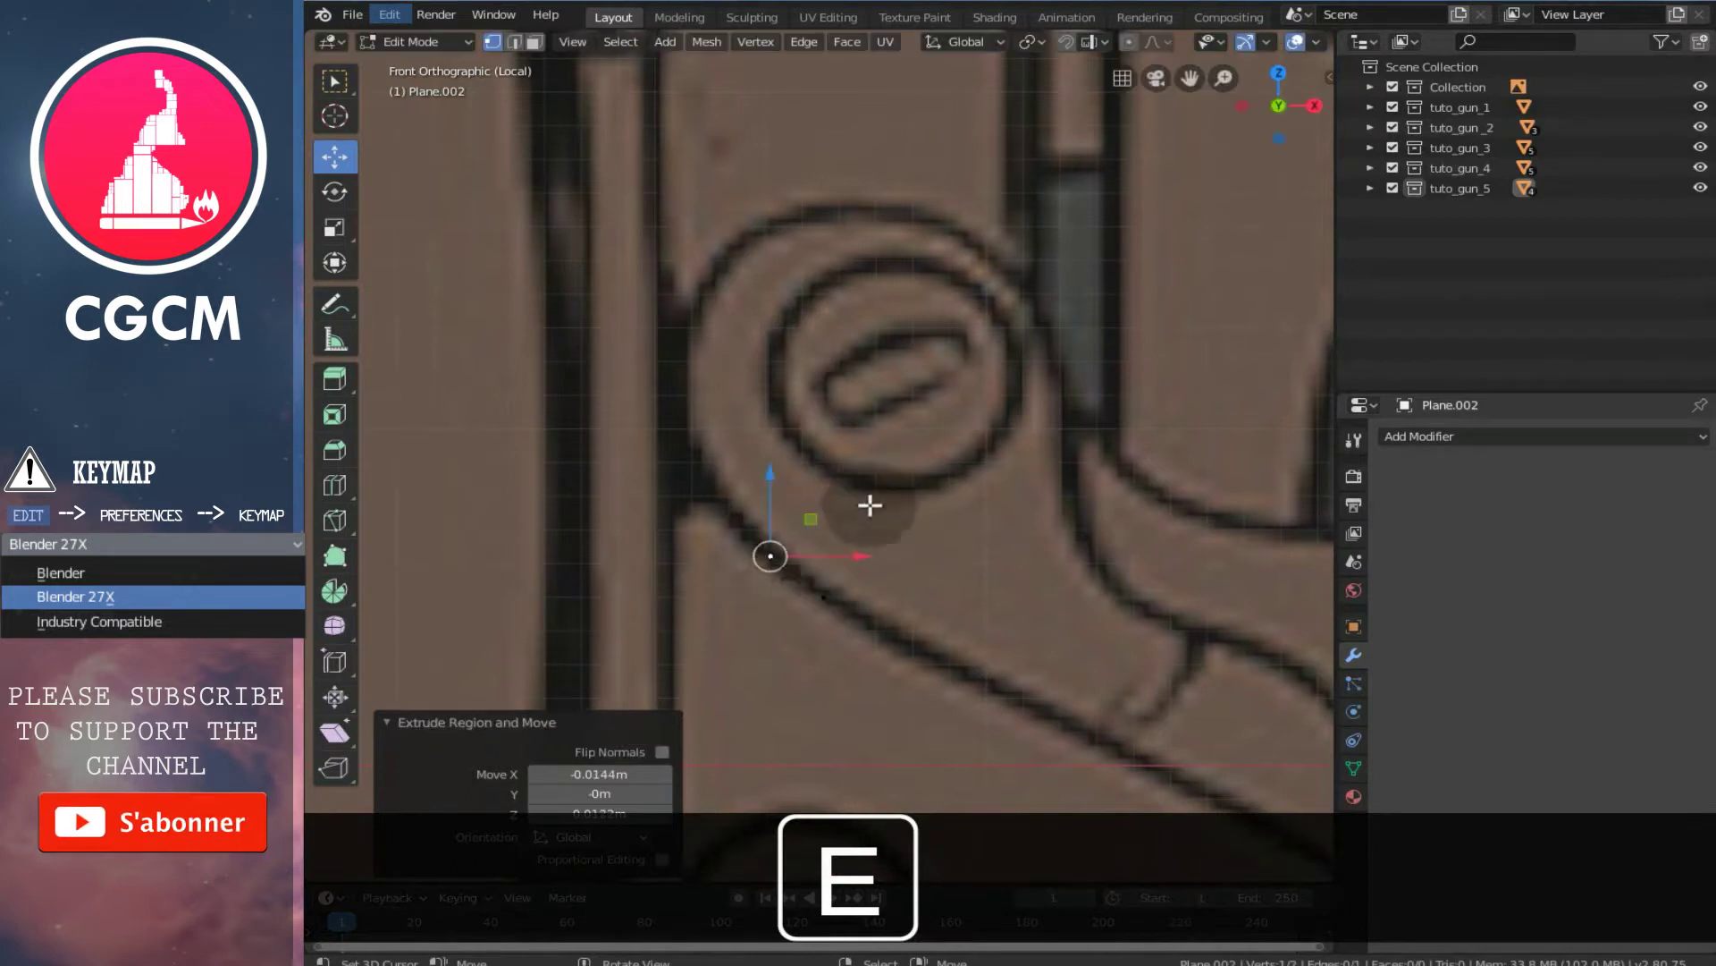
key(e)
click(749, 543)
key(e)
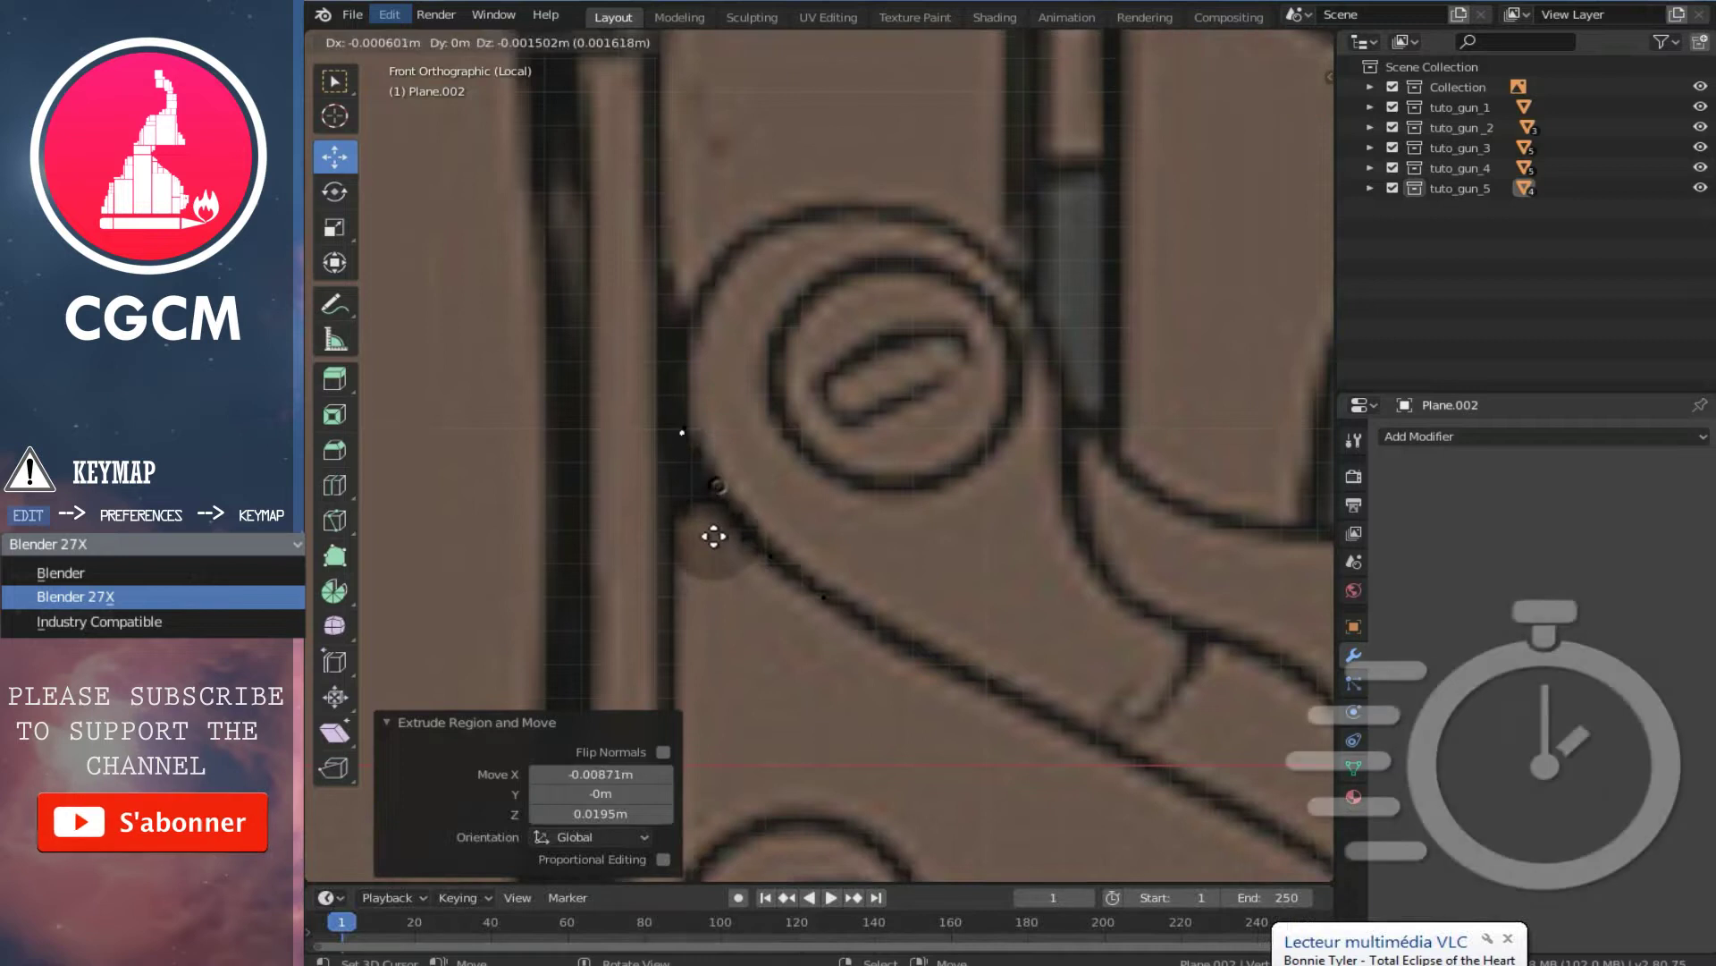
click(715, 532)
key(e)
click(705, 445)
key(e)
click(737, 366)
key(e)
click(817, 283)
- Continue extruding vertices over the plate's rounded top and down its right side to the inward curve
key(e)
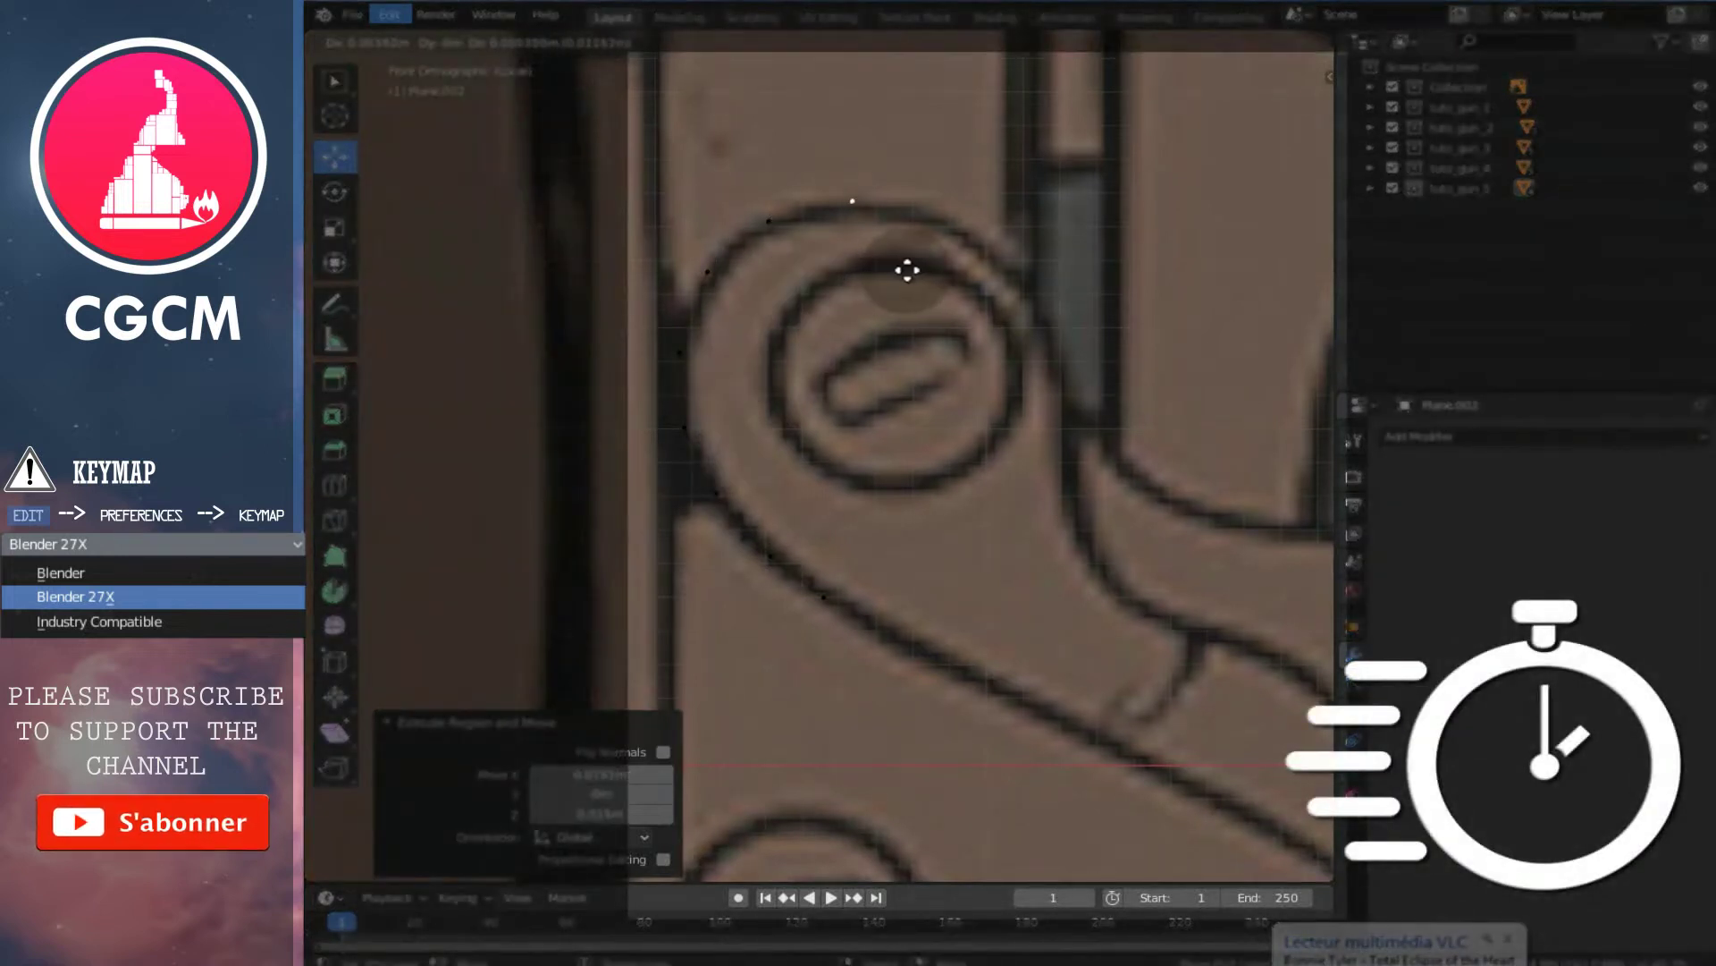
click(908, 269)
key(e)
click(976, 277)
key(e)
click(1046, 371)
key(e)
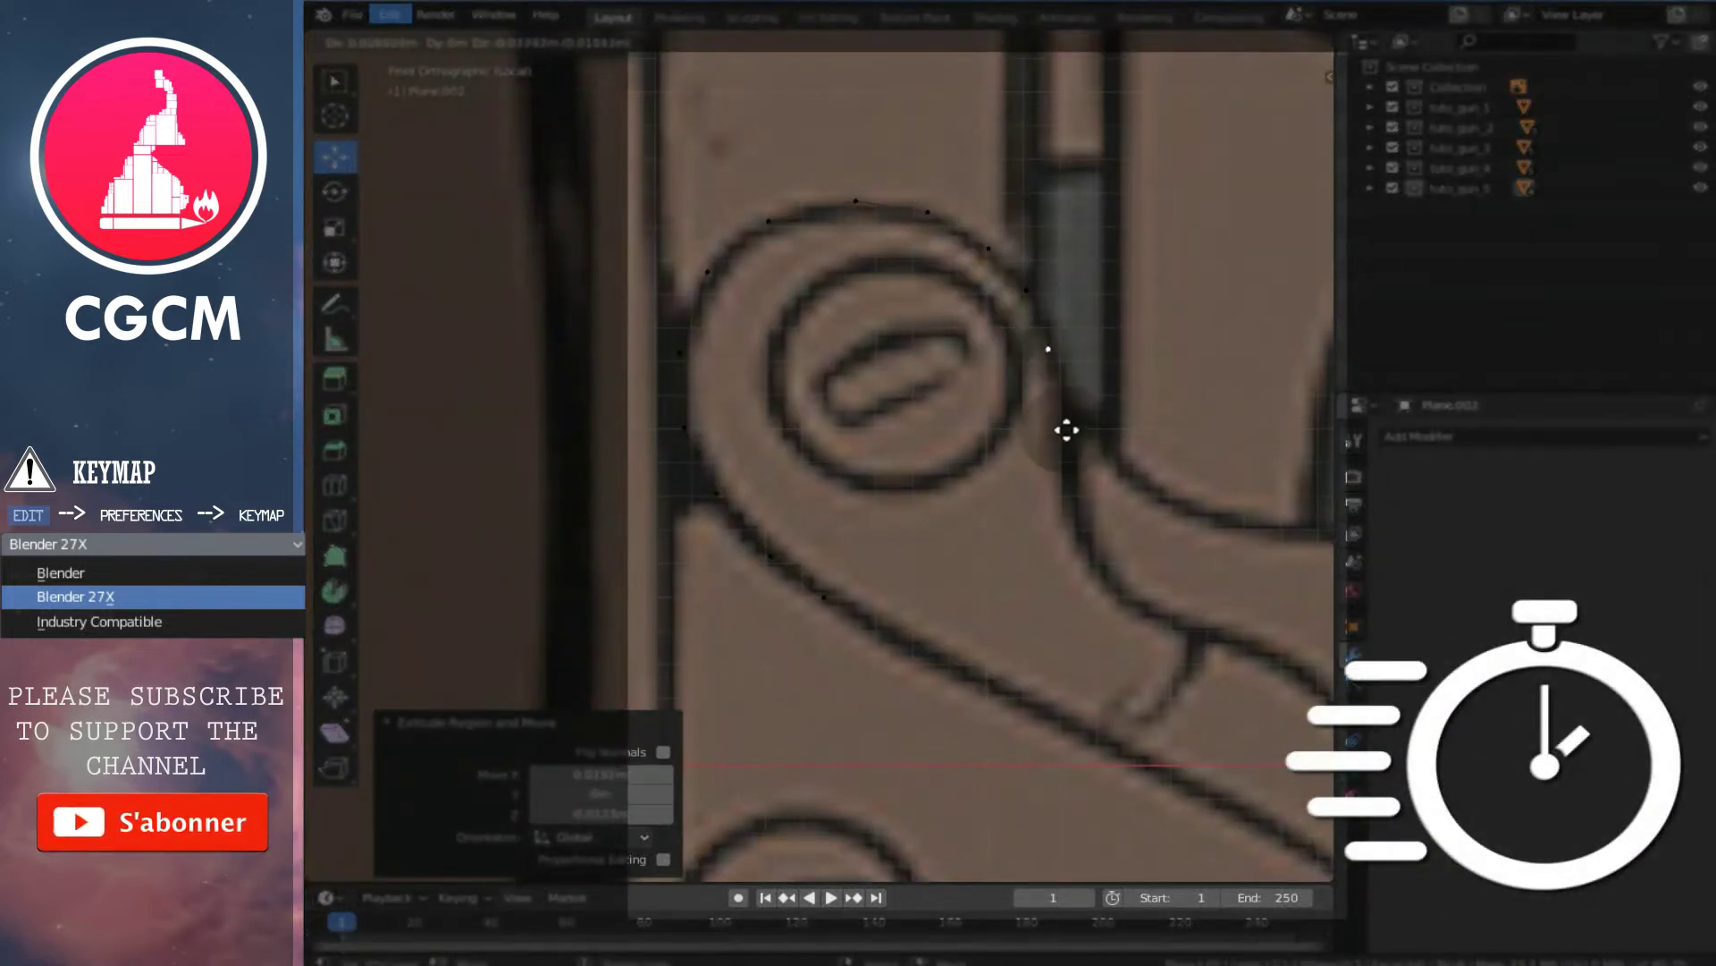
click(1080, 565)
key(e)
click(1090, 620)
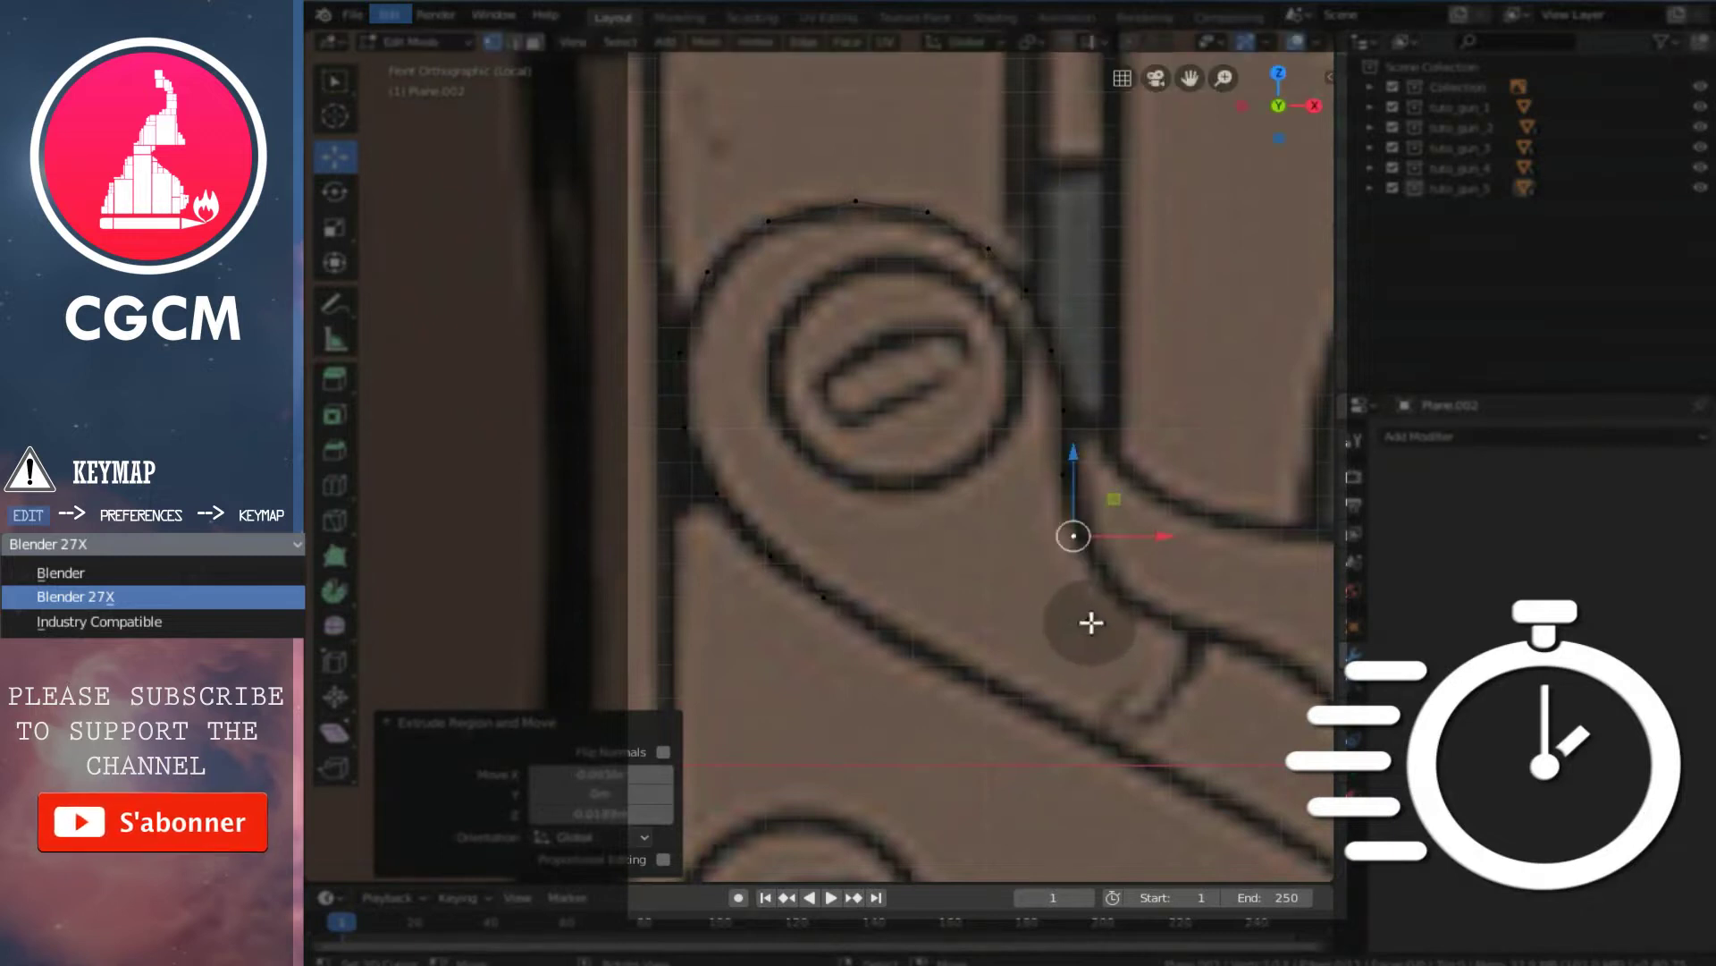
key(e)
click(1128, 624)
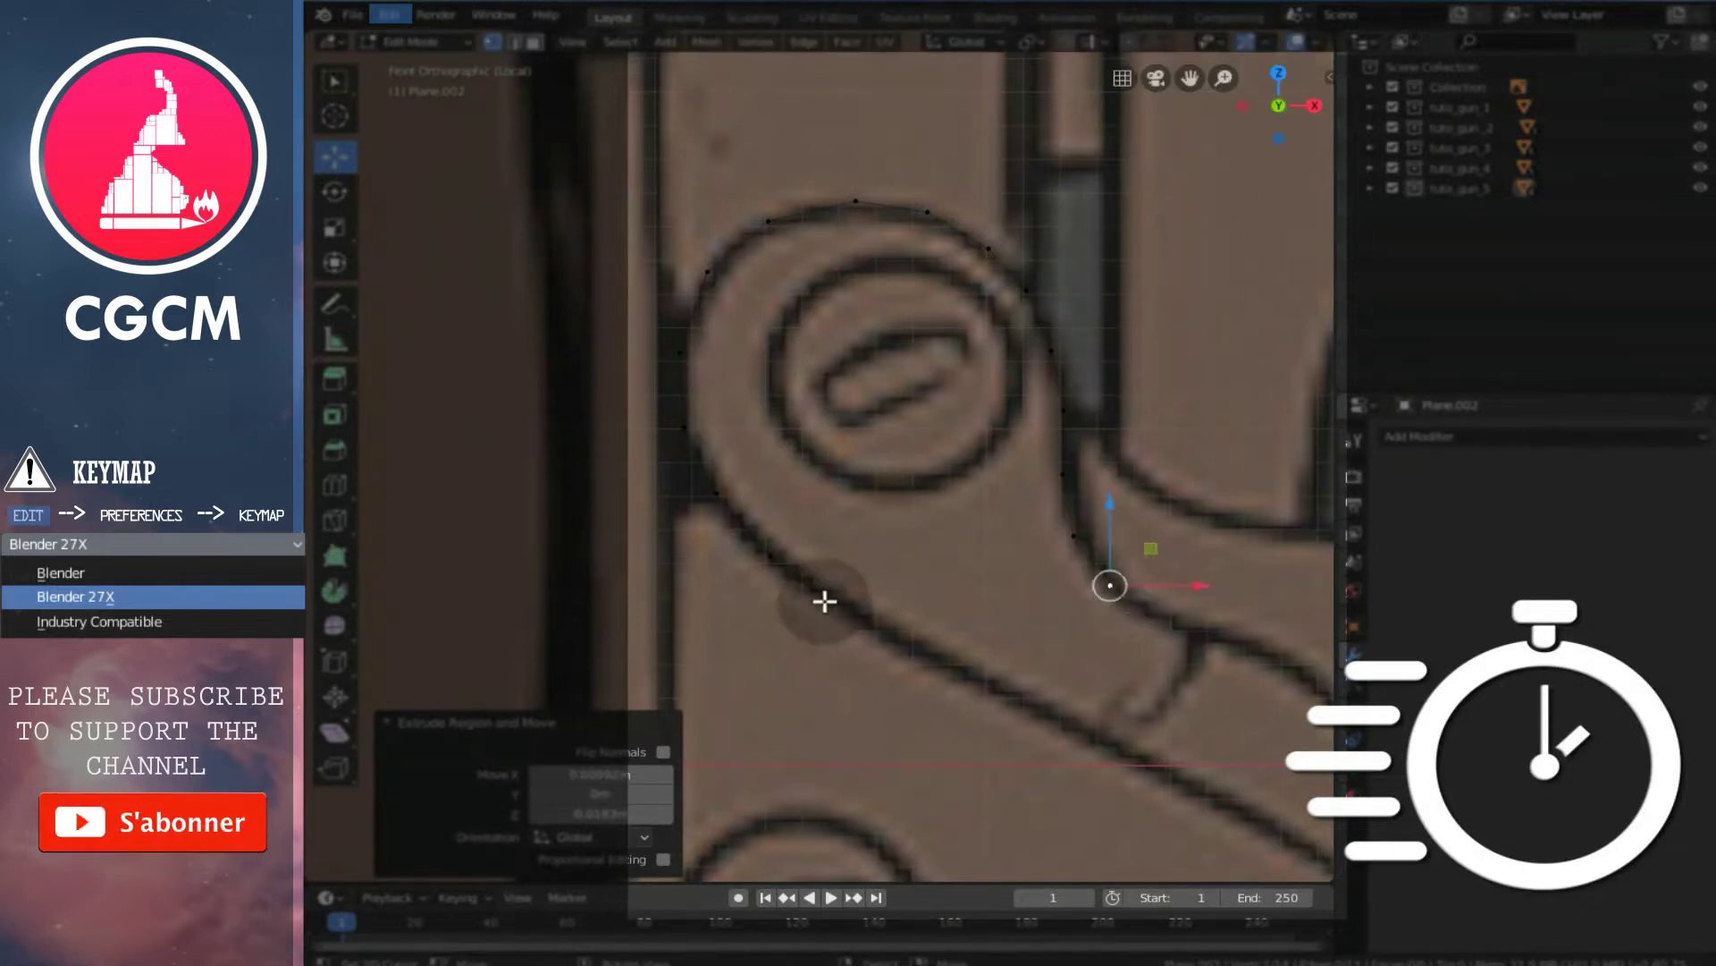
- Extrude three more vertices from the starting vertex along the plate's lower diagonal edge
right_click(823, 601)
key(e)
click(976, 666)
key(e)
click(1027, 712)
key(e)
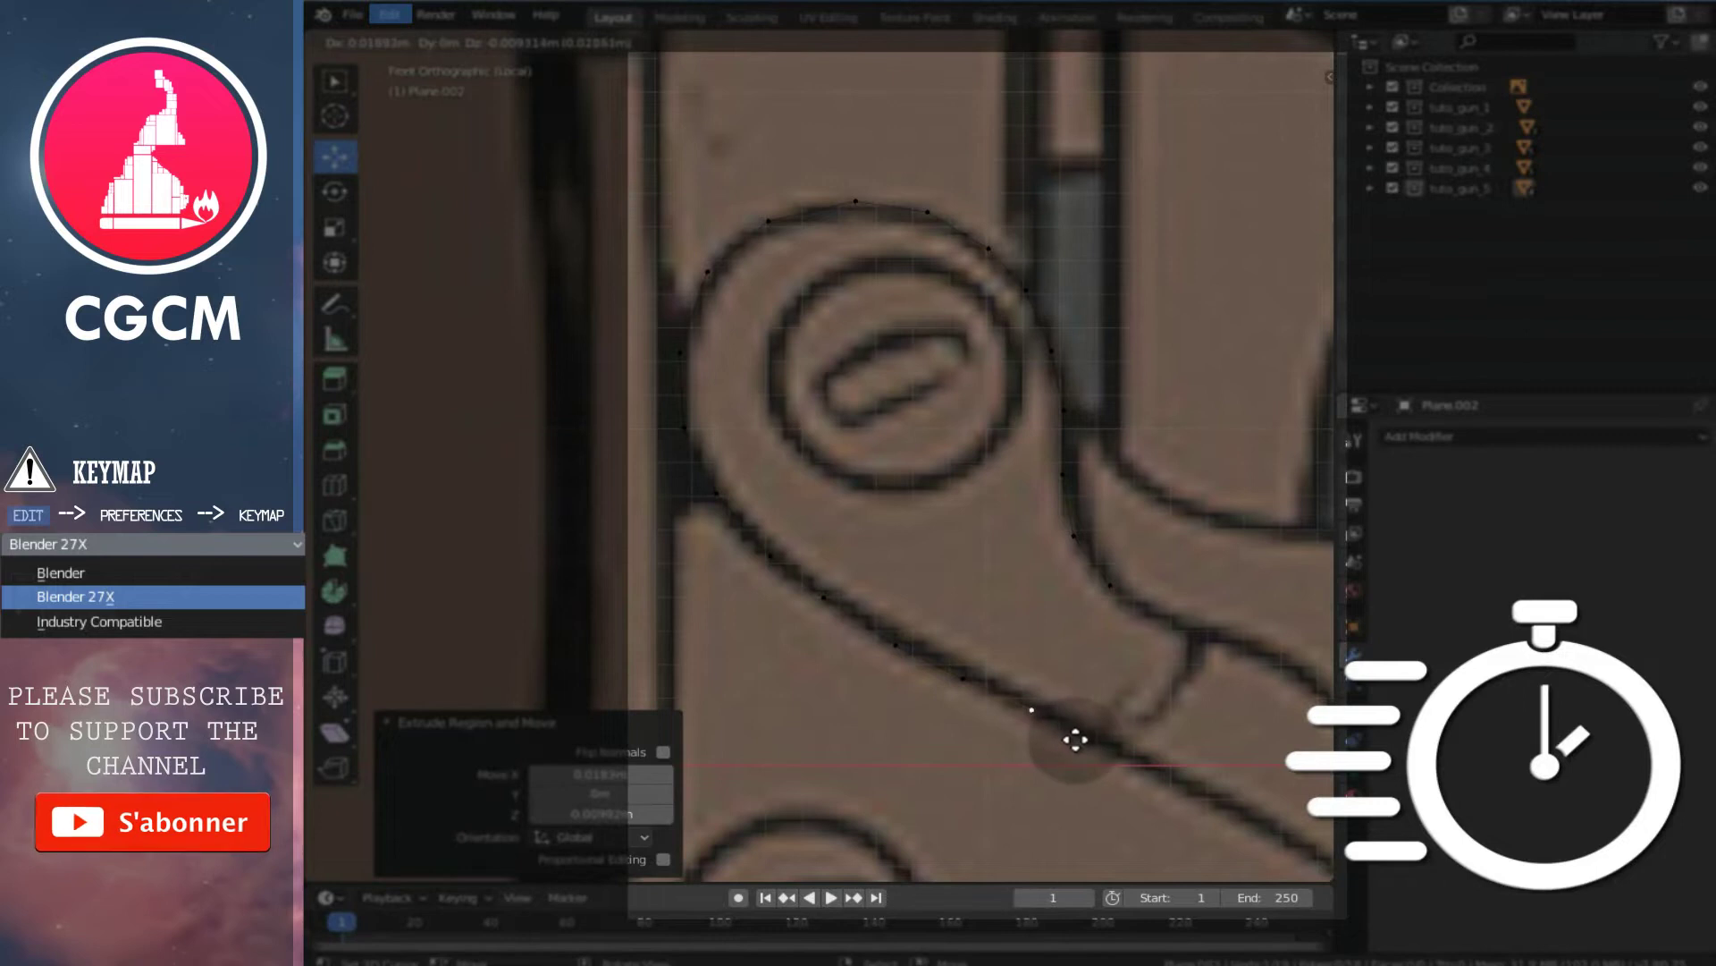
click(1077, 740)
- Nudge the end vertex of the right-side chain onto the drawn outline at the inward curve
ctrl+scroll(964, 679, up, 8)
shift+scroll(958, 638, down, 2)
scroll(958, 637, up, 2)
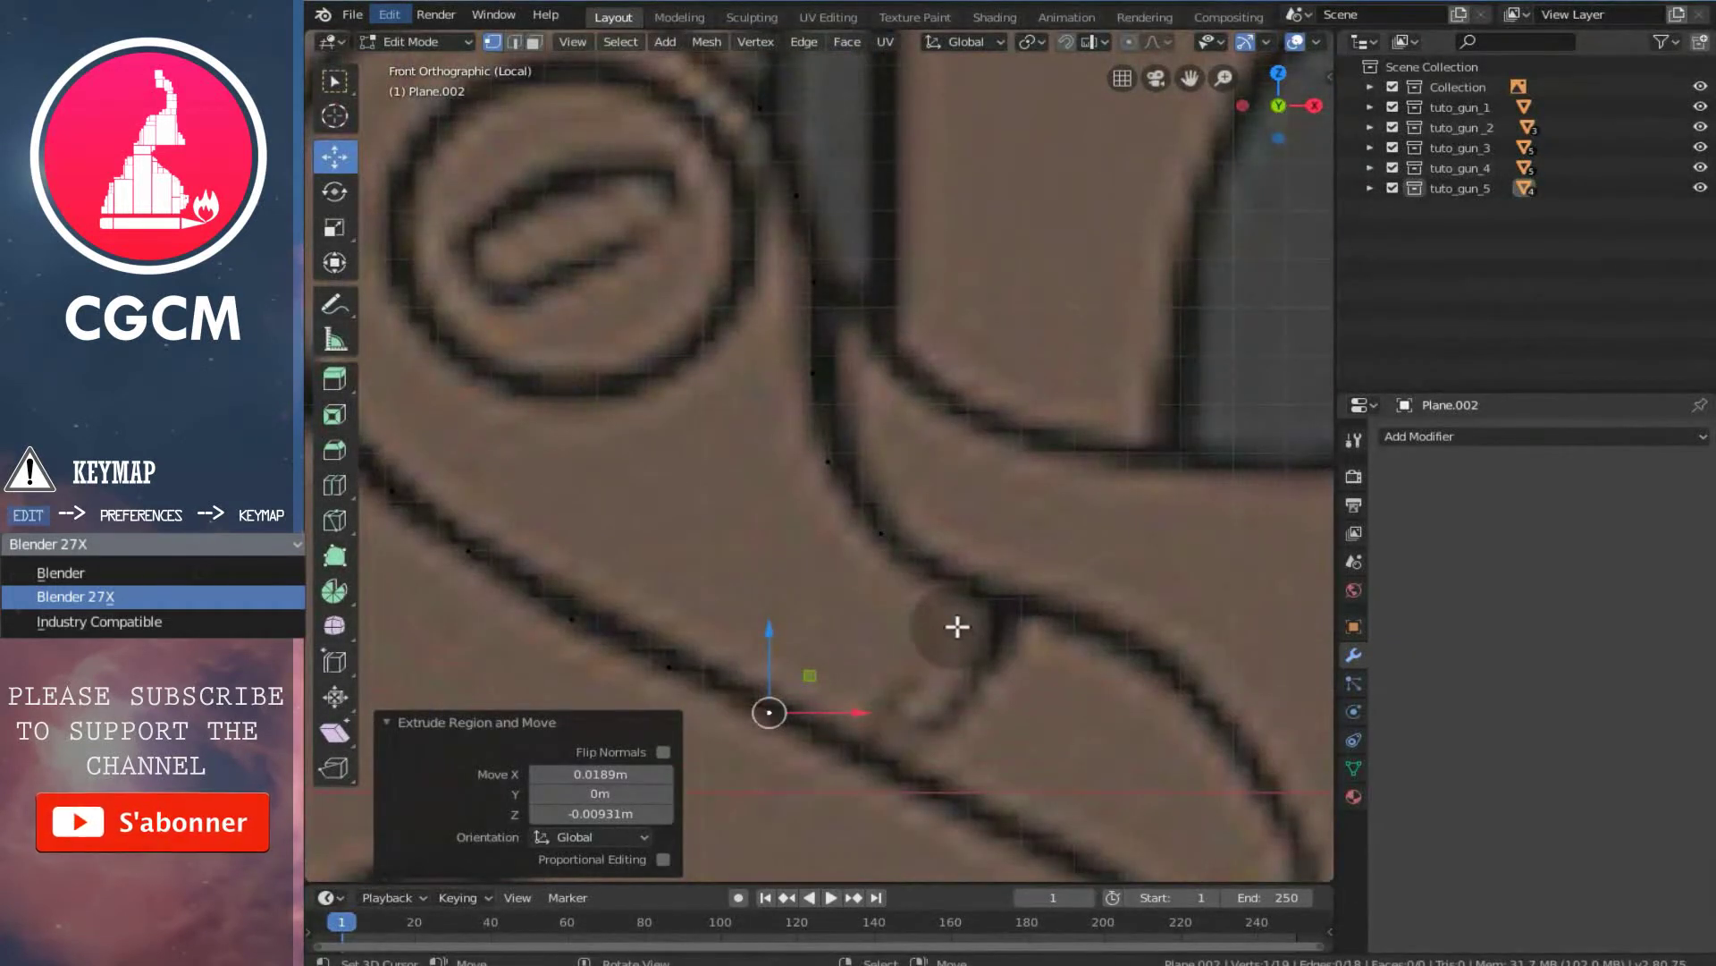
right_click(883, 535)
key(g)
click(950, 620)
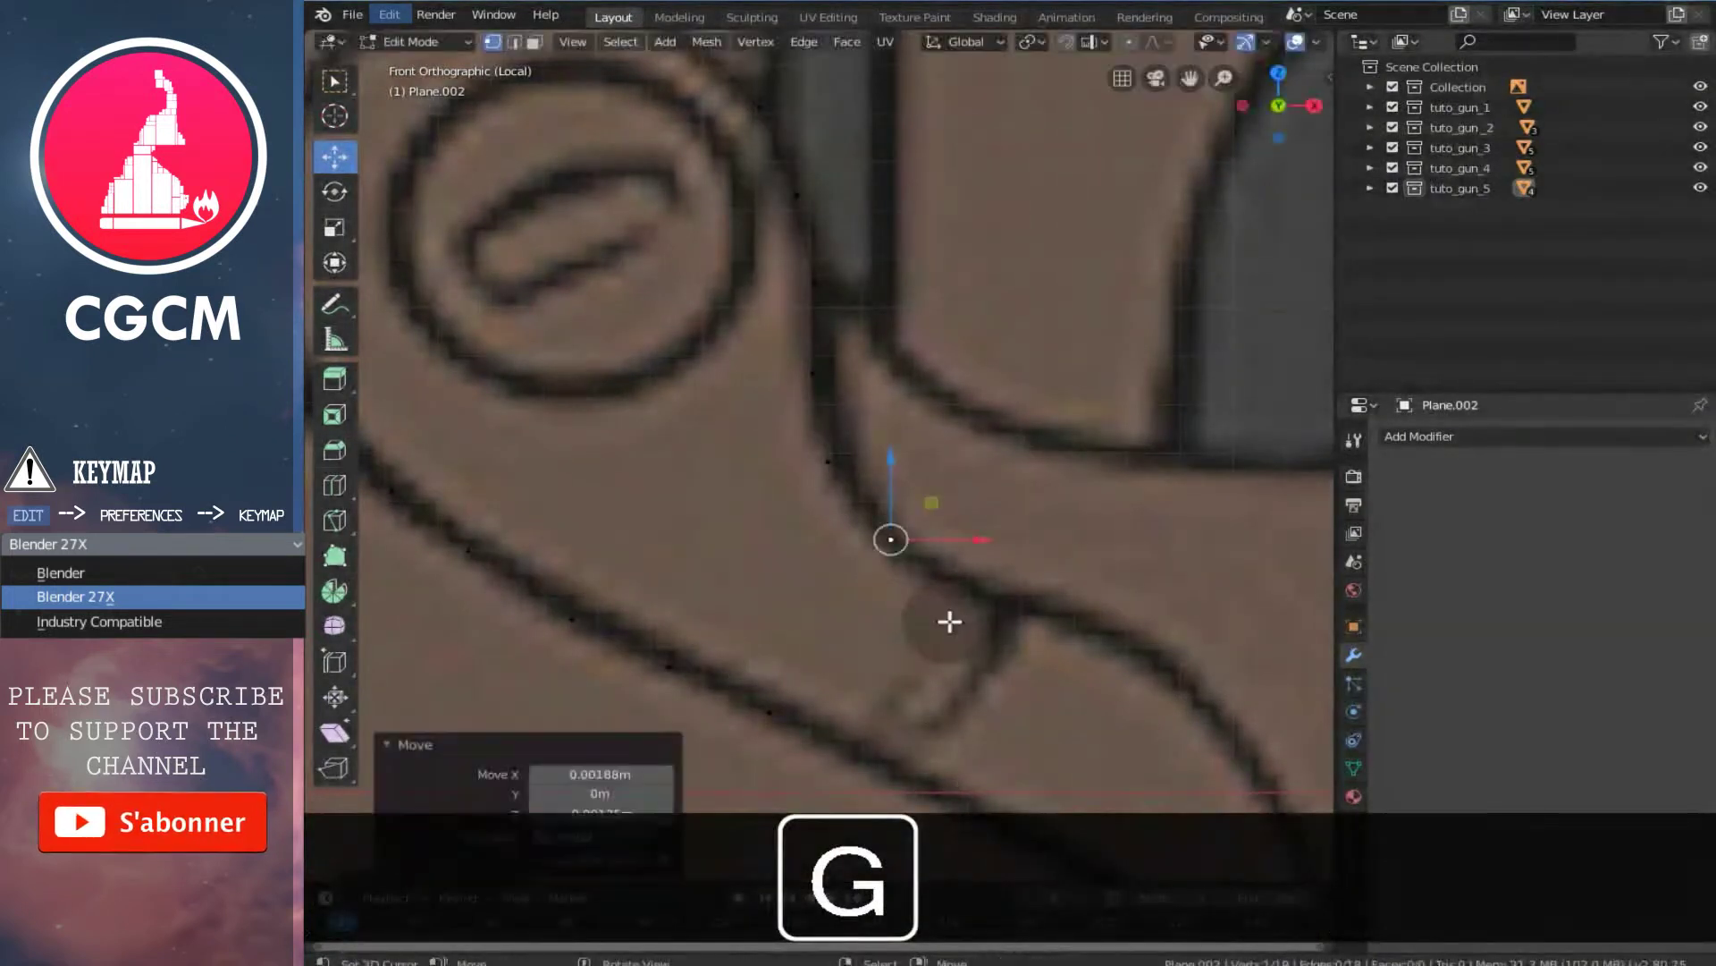
- Extrude vertices from the right-side chain along the tail's curved upper edge and around its pointed tip
ctrl+scroll(927, 644, up, 1)
shift+scroll(920, 621, down, 3)
ctrl+scroll(915, 606, up, 2)
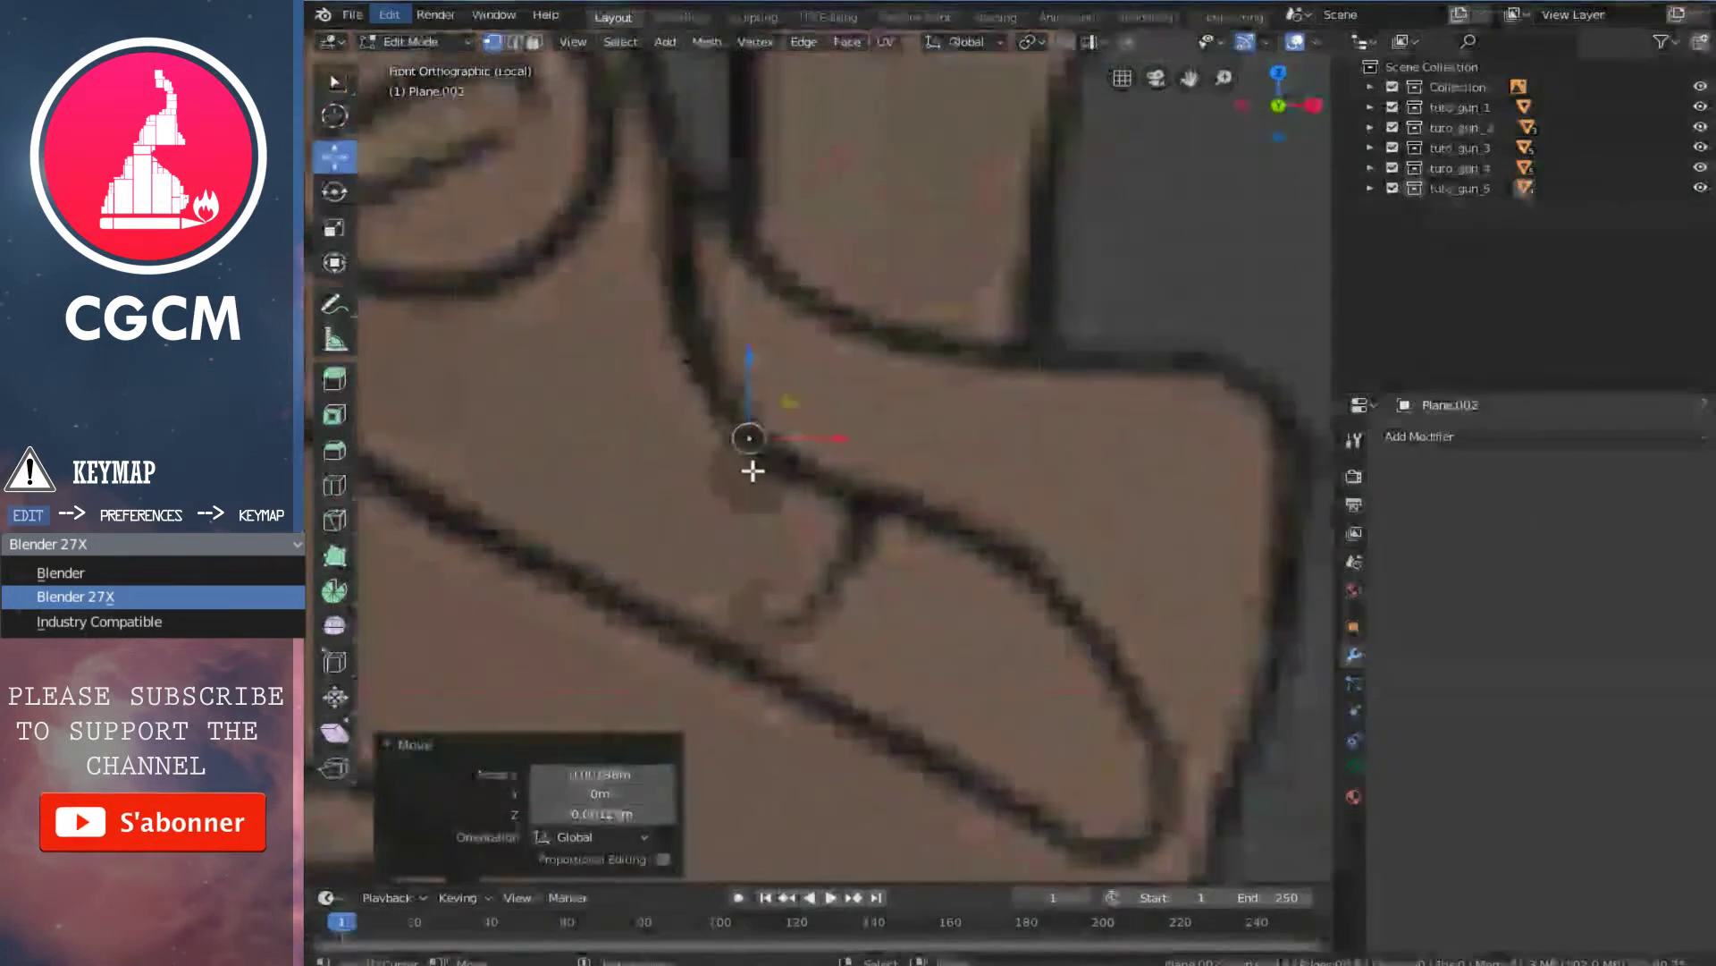
key(e)
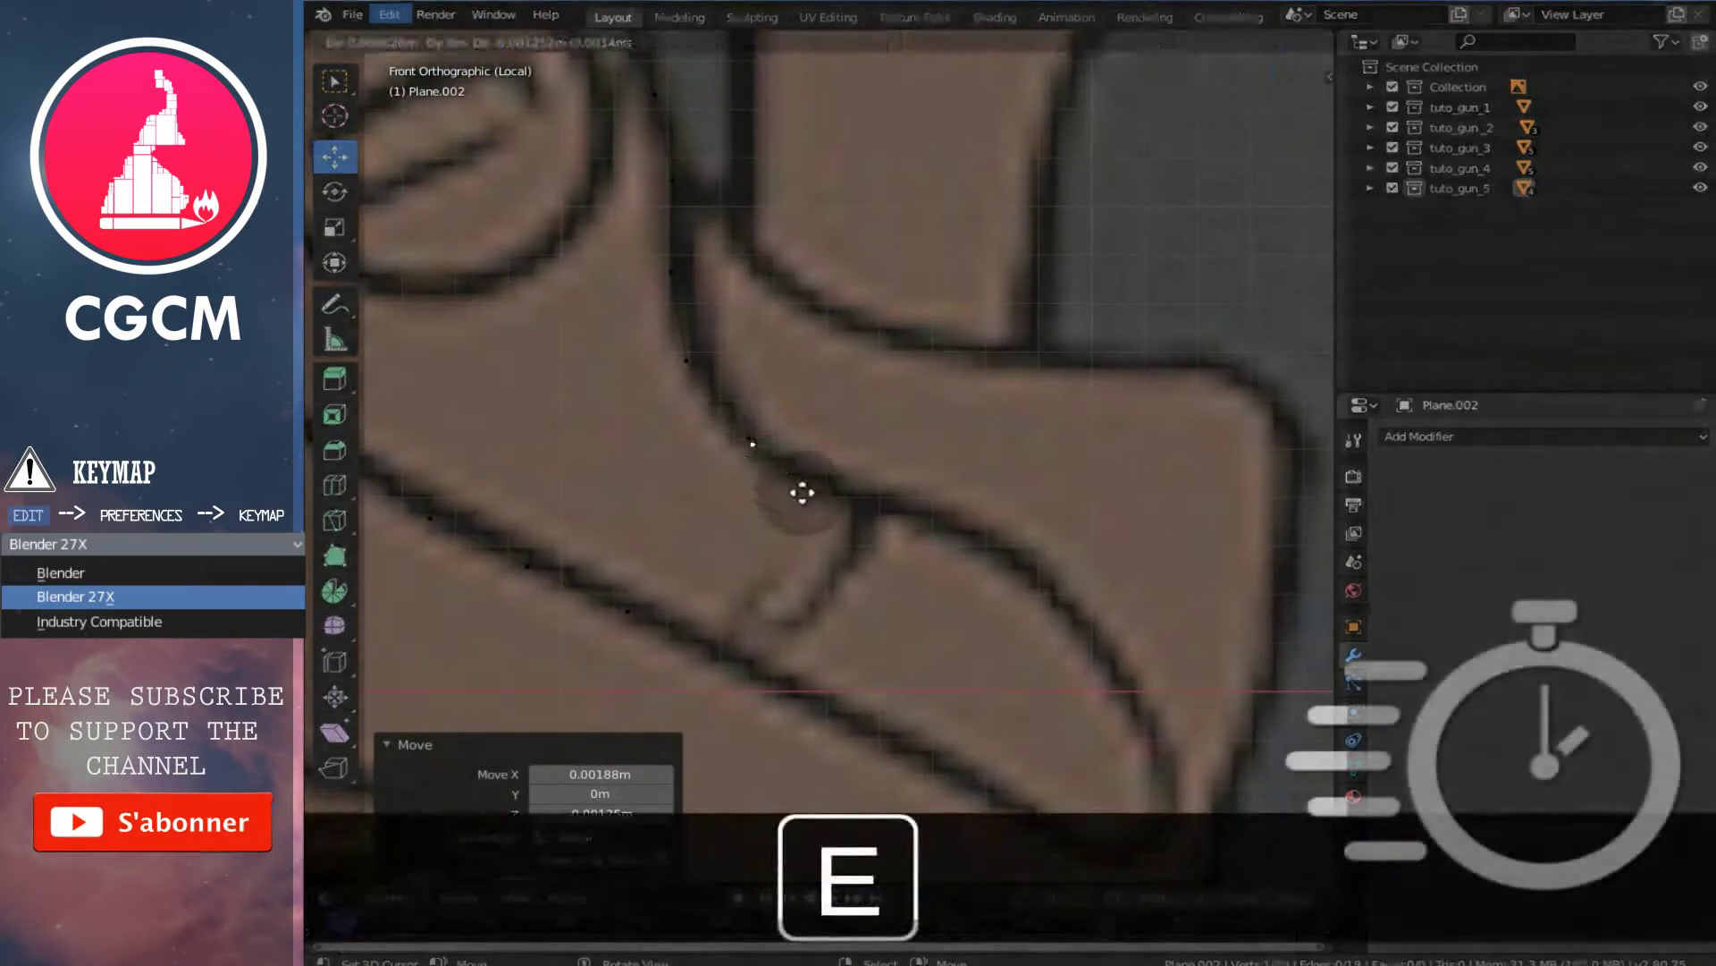
click(904, 536)
key(e)
click(1007, 552)
key(e)
click(1210, 711)
shift+scroll(1210, 706, down, 5)
key(e)
click(1255, 709)
key(e)
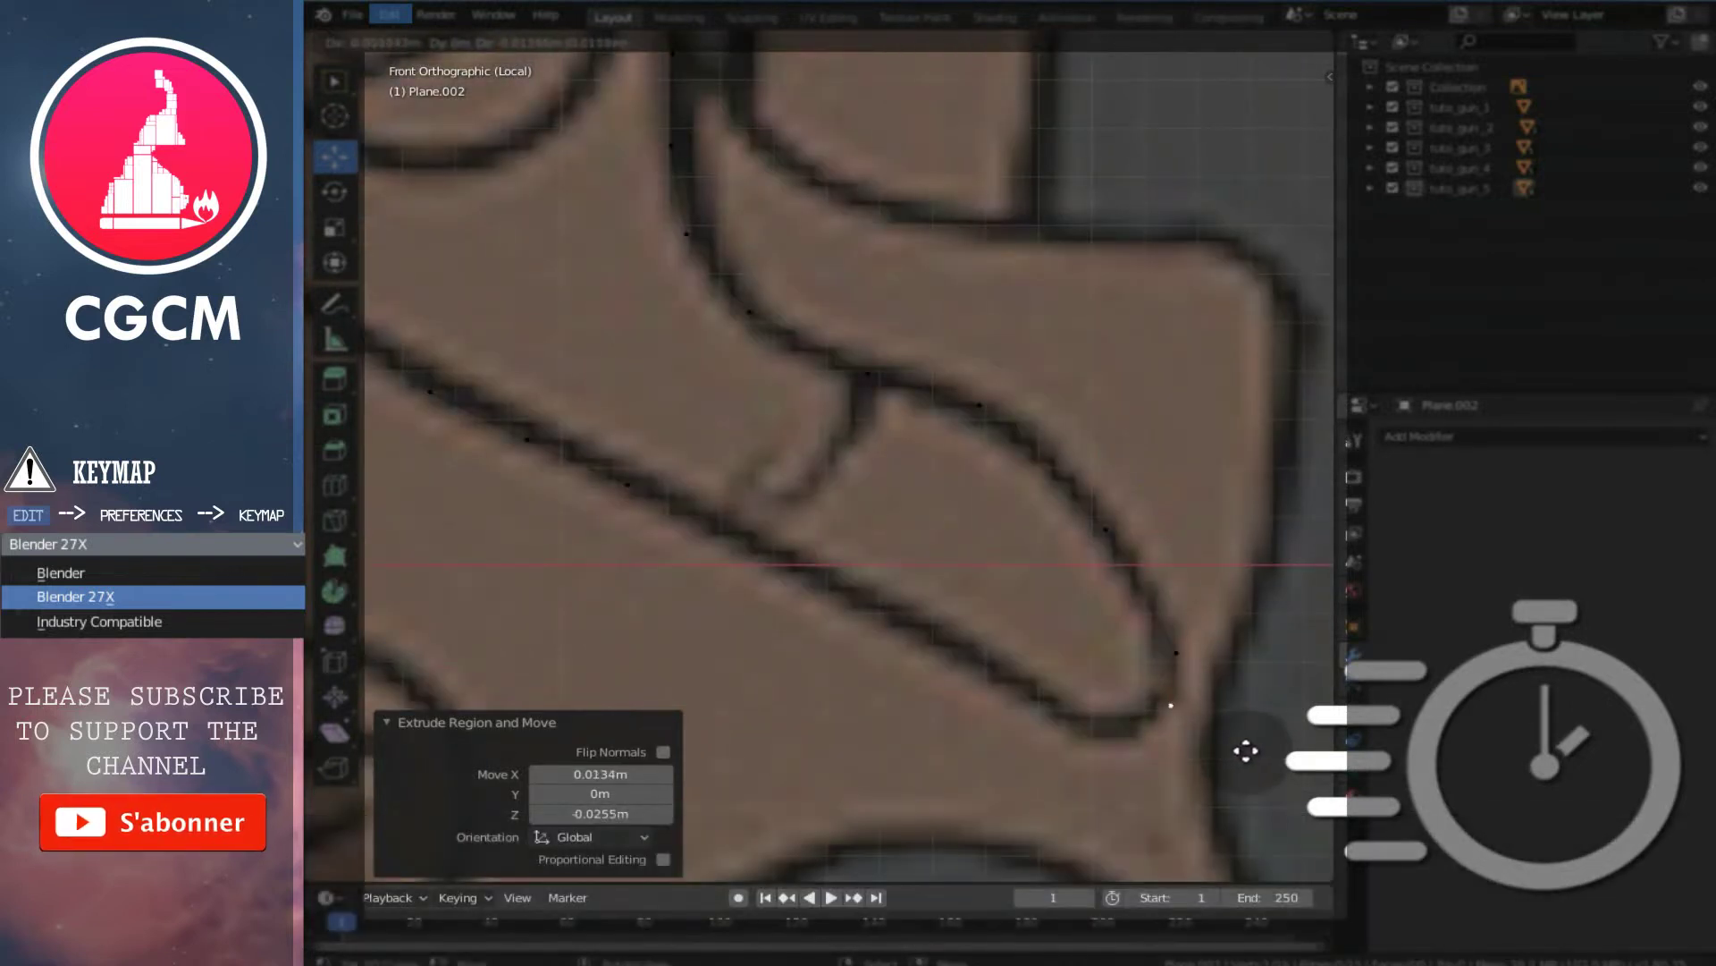
click(1220, 760)
- Continue extruding vertices from the tip back up the tail's lower diagonal edge toward the left-side chain
key(e)
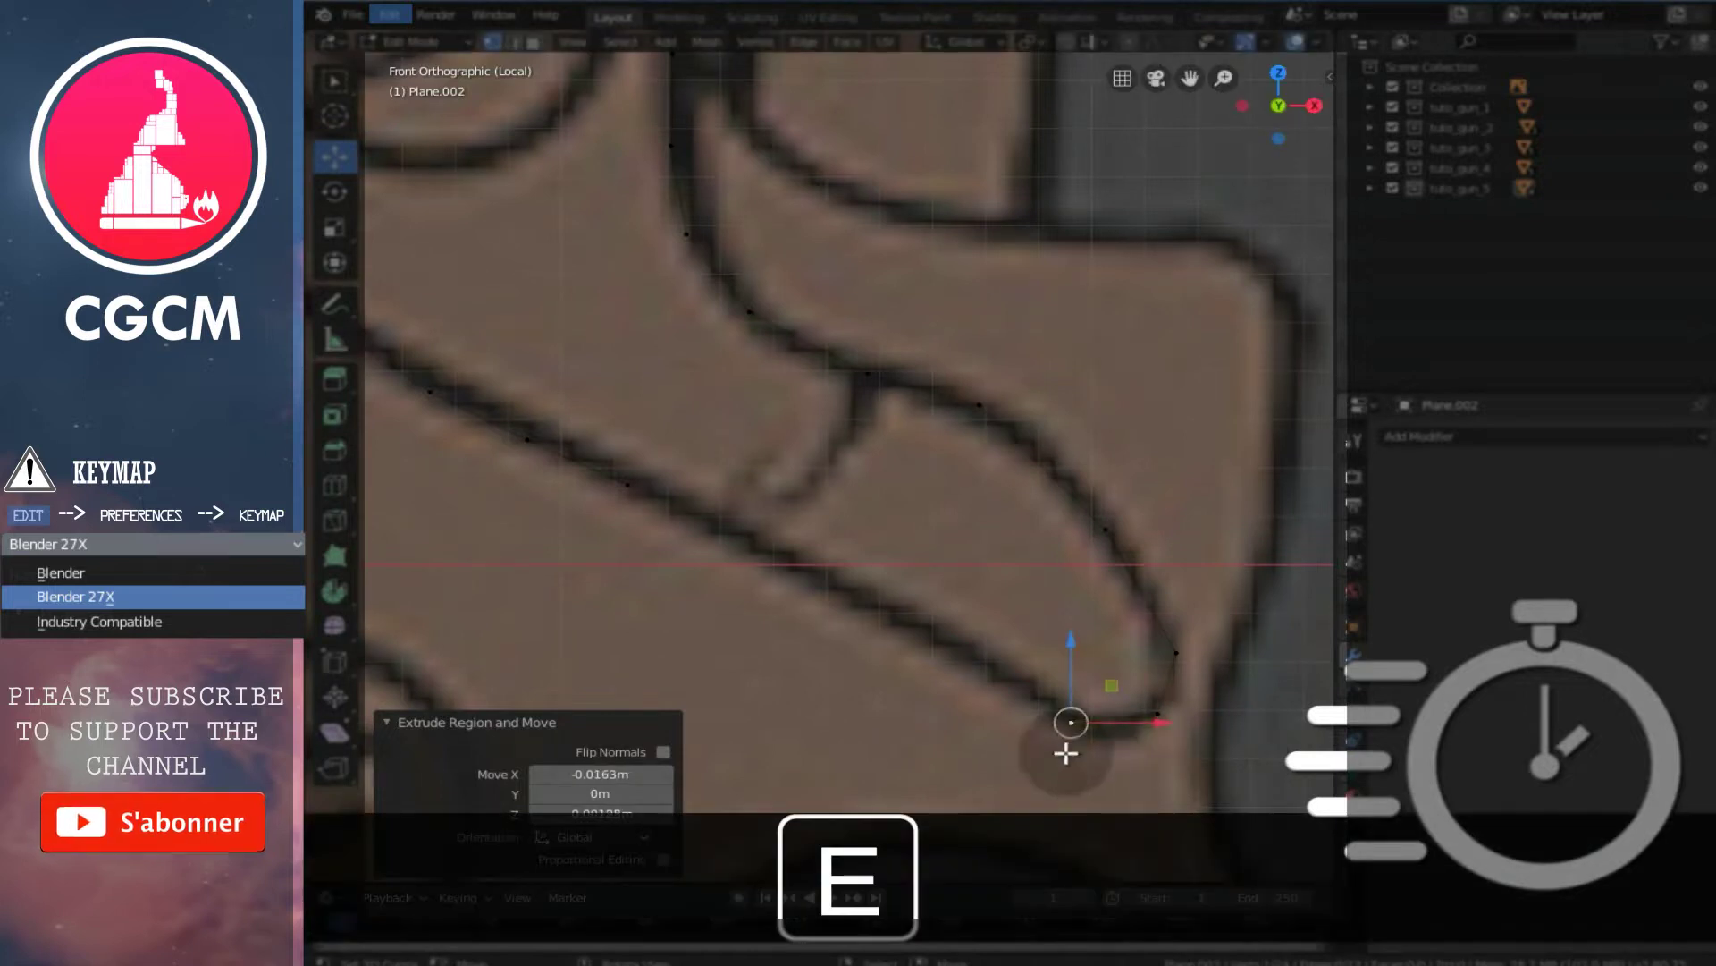
click(965, 686)
key(e)
click(889, 629)
key(e)
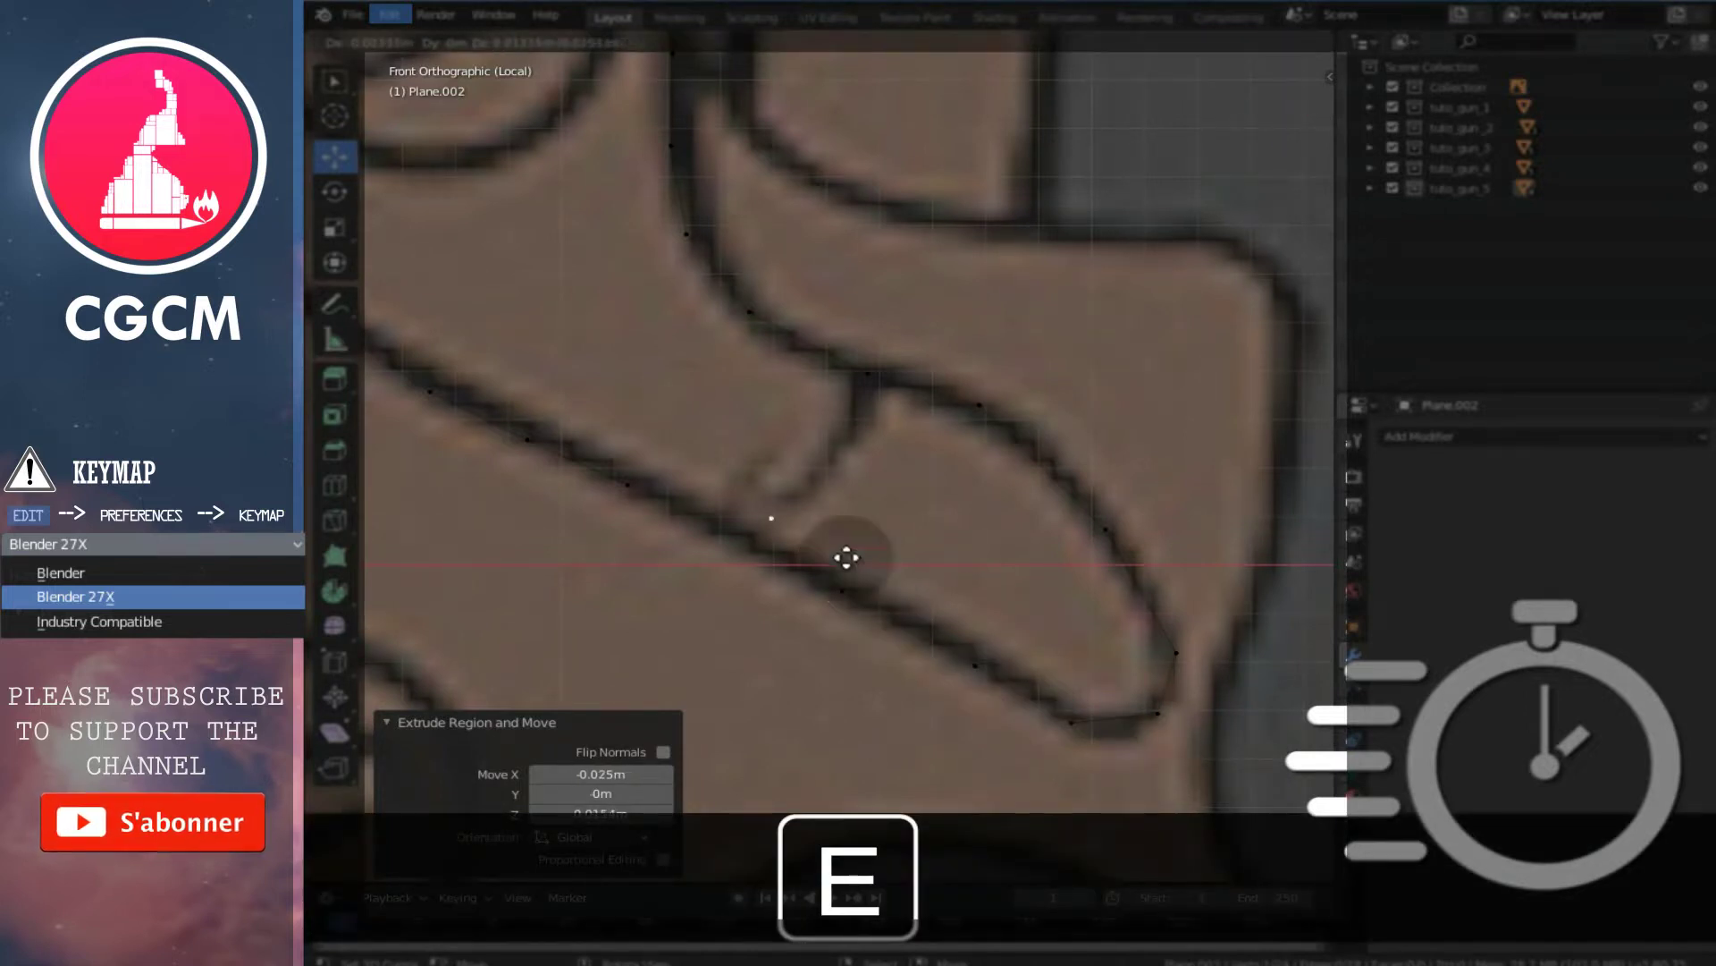
click(810, 575)
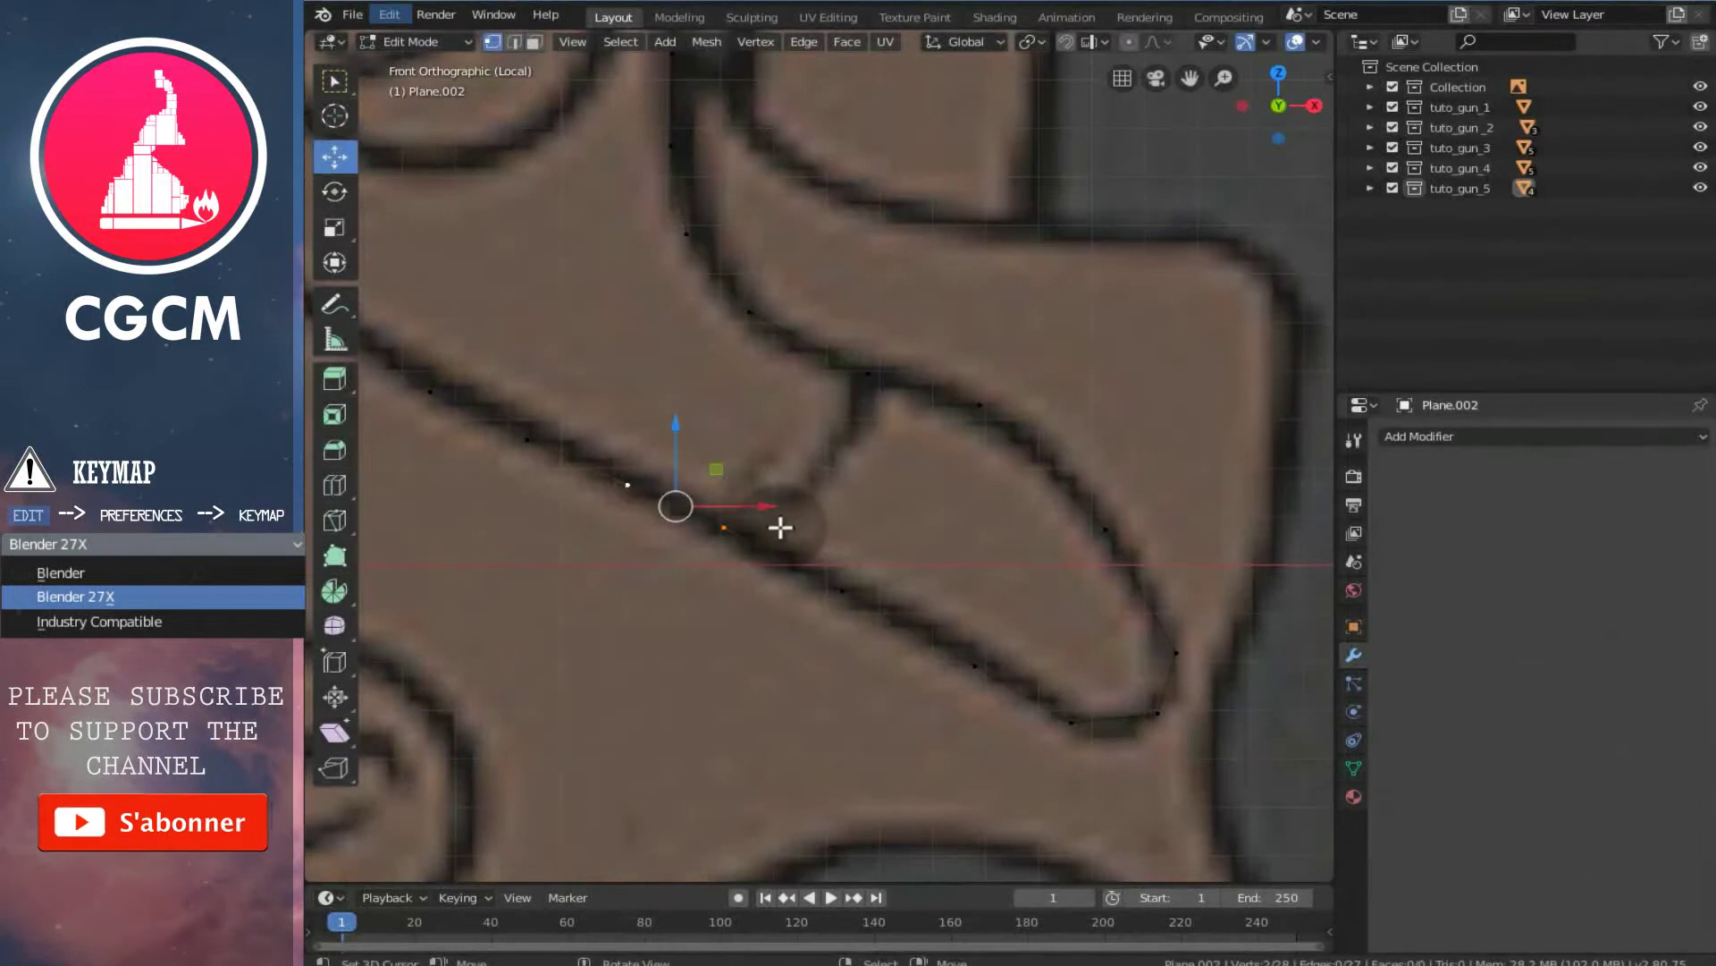
- Join the two chain ends with an edge and fill the whole linked outline with a face
key(f)
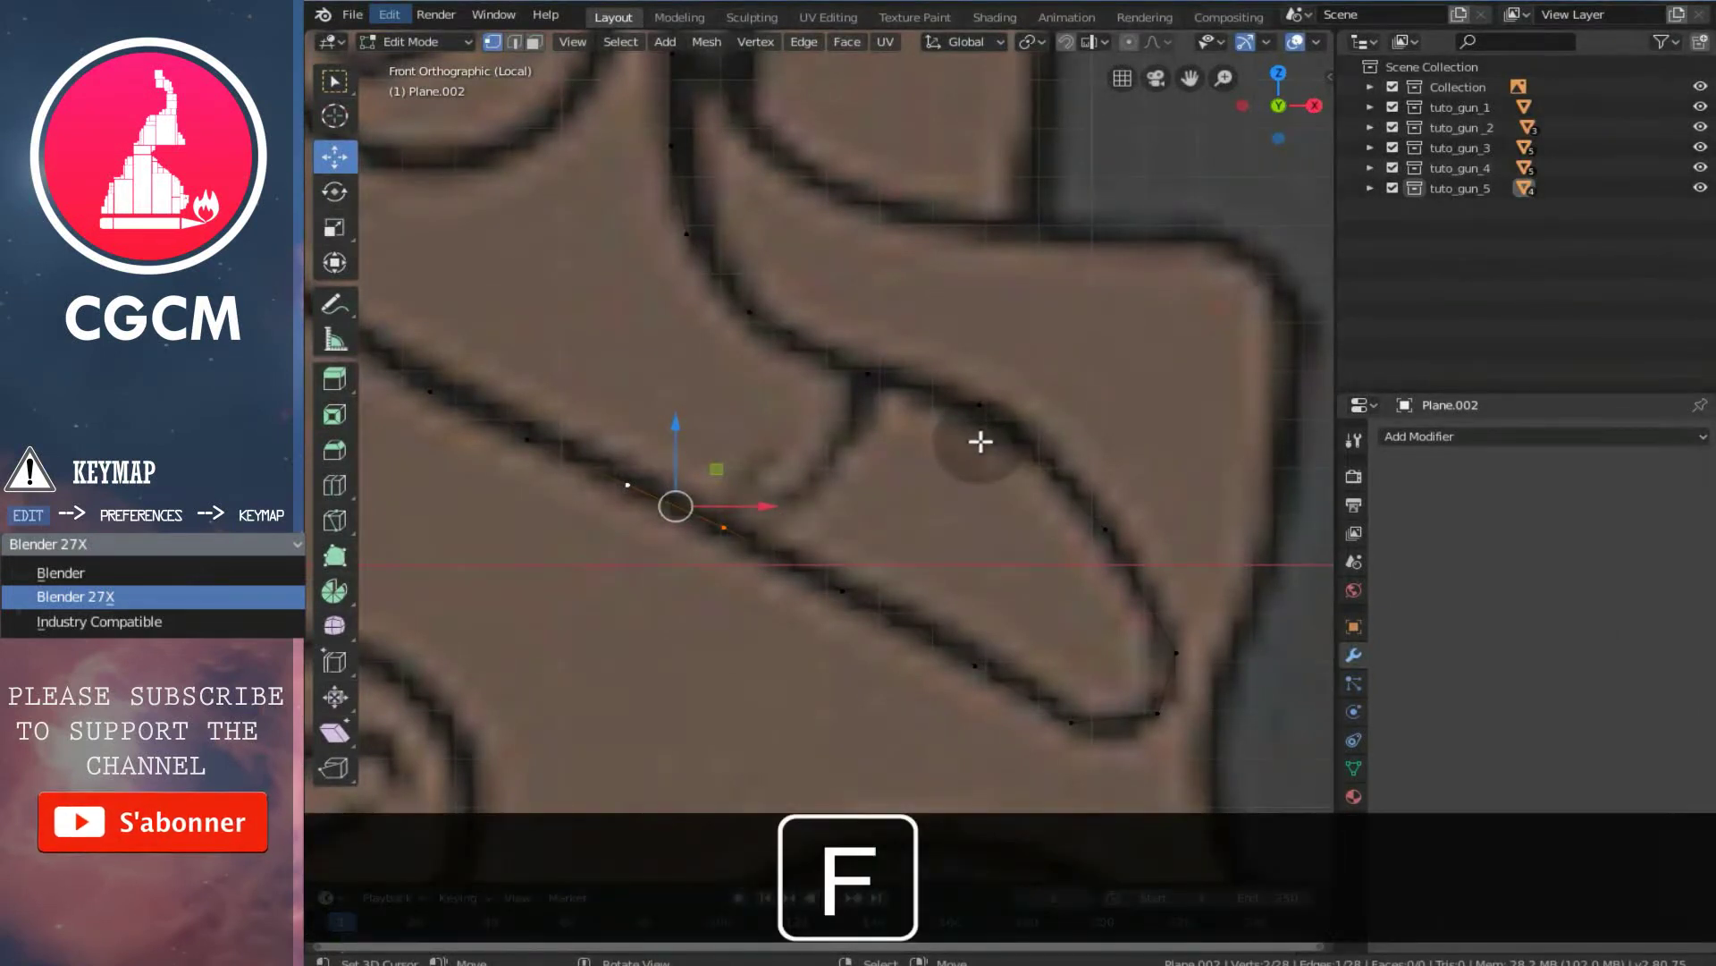
key(l)
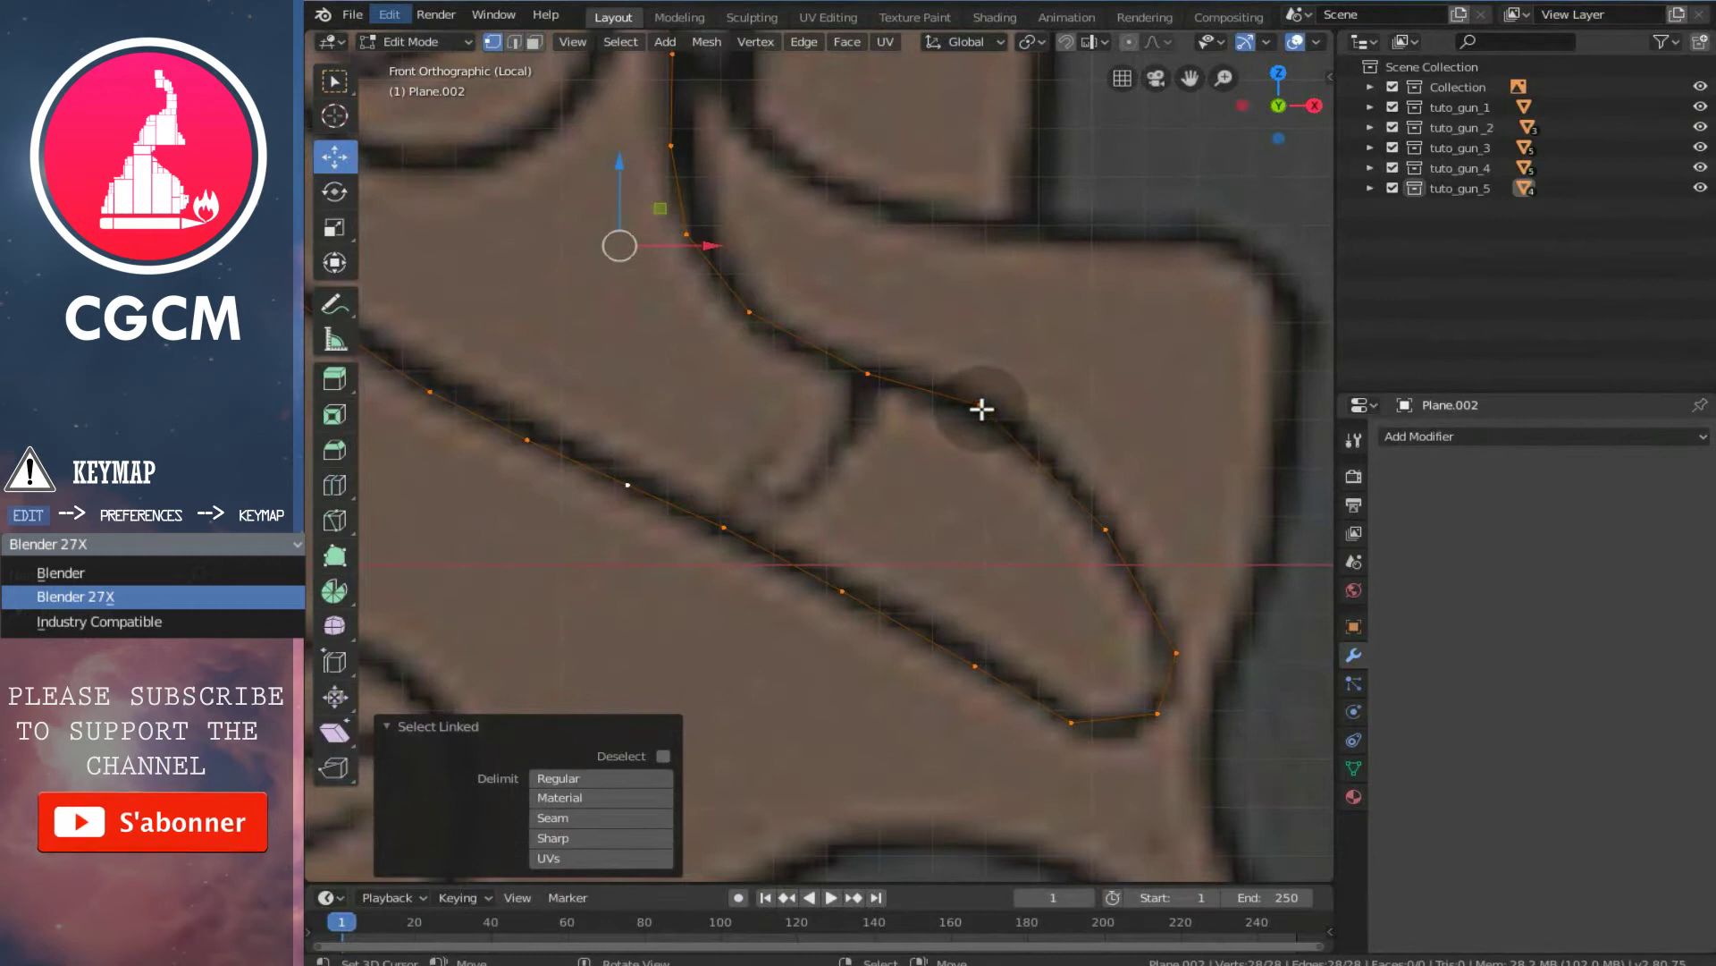
key(f)
scroll(949, 619, down, 2)
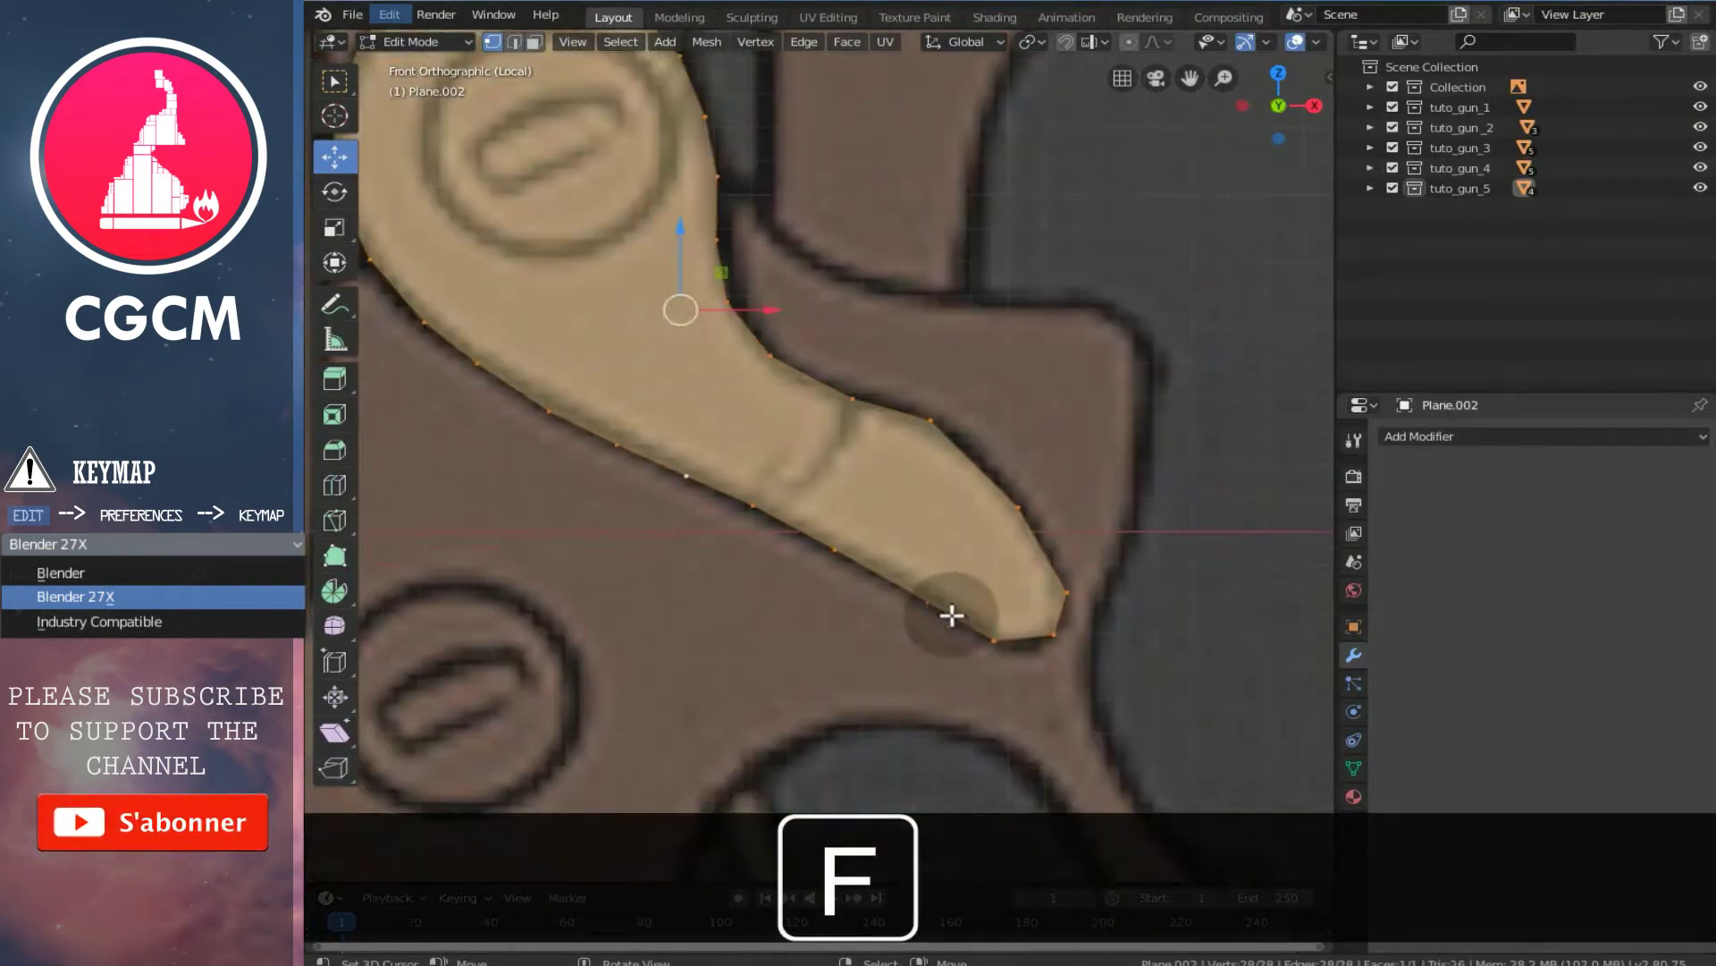
- Move the filled plate face about -0.068 m along Y, out in front of the reference image
scroll(804, 518, down, 2)
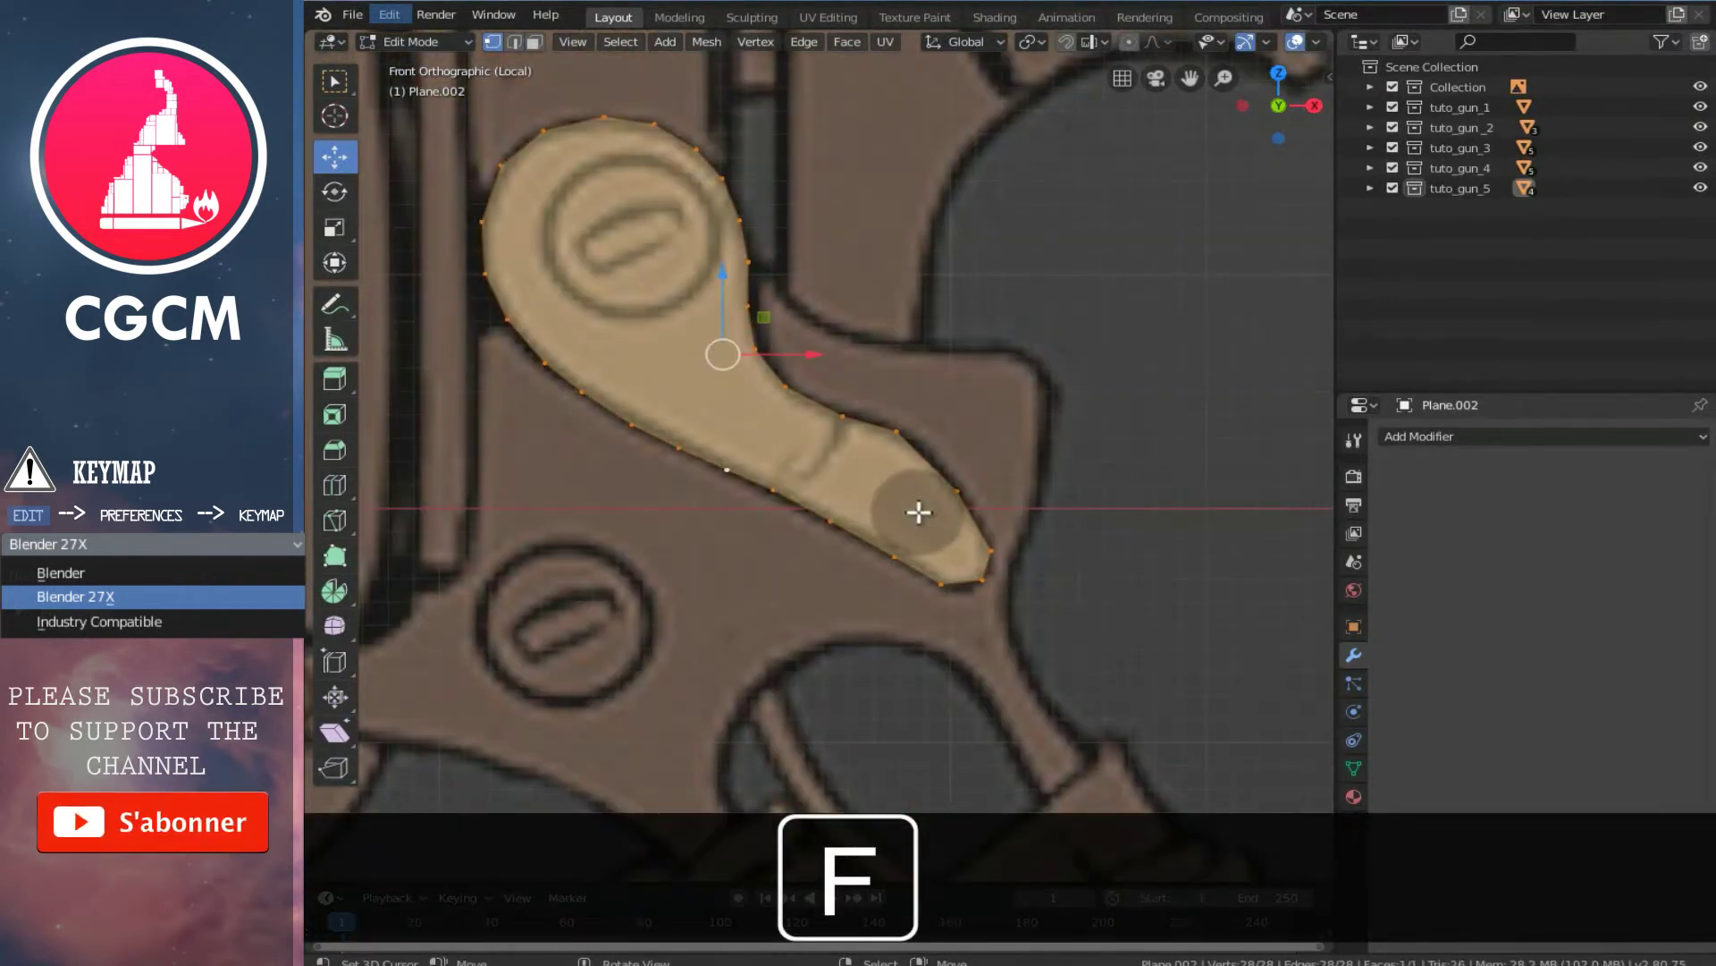
key(z)
scroll(894, 500, down, 2)
middle_drag(889, 495, 772, 551)
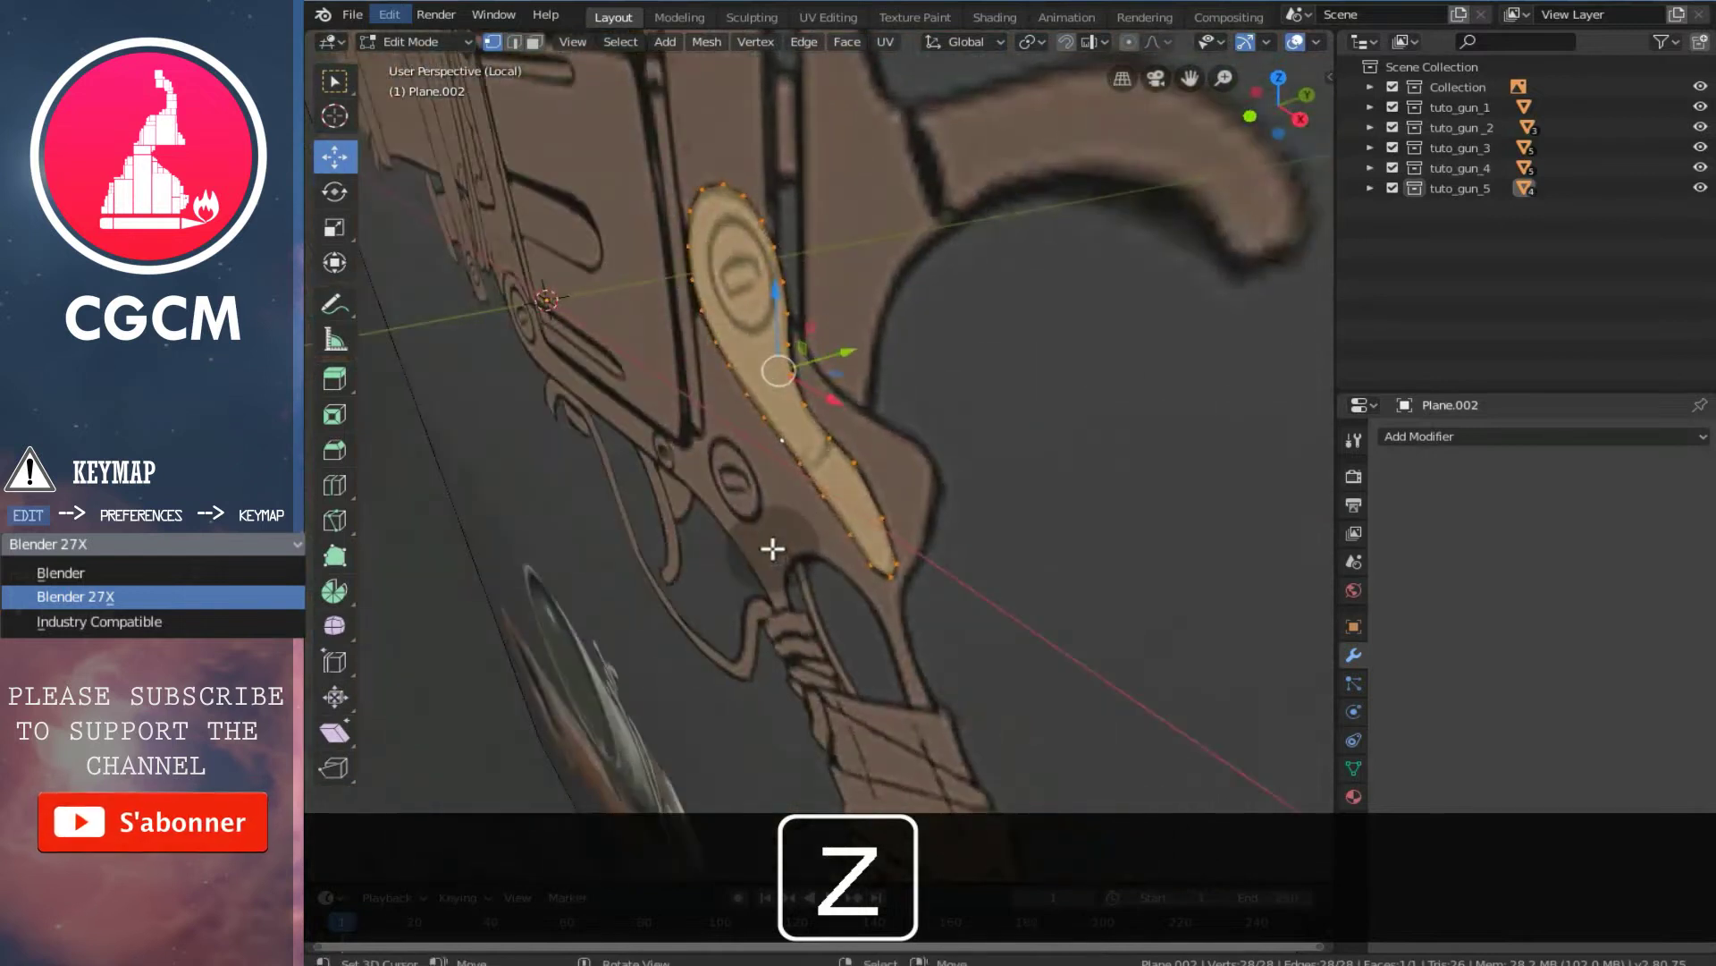
drag(843, 359, 751, 390)
mouse_move(751, 391)
middle_down()
mouse_move(705, 397)
mouse_move(729, 408)
middle_up()
- Extrude the plate face about 0.034 m along Y to give it thickness
key(e)
key(y)
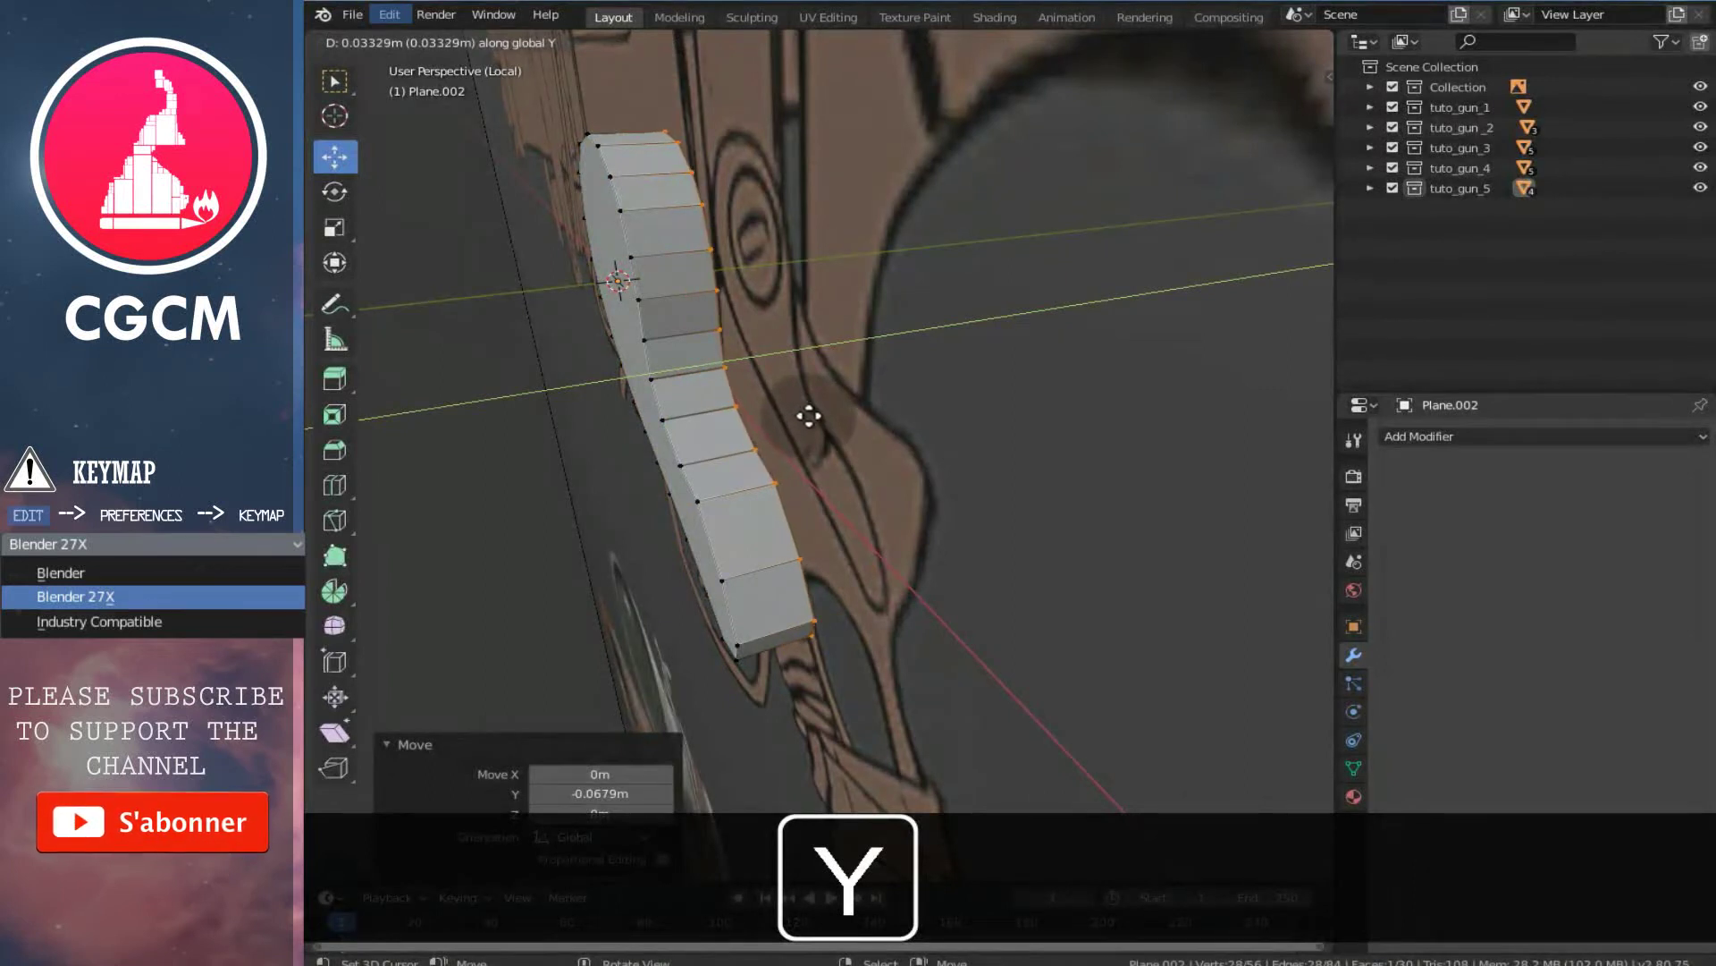
click(810, 411)
mouse_move(785, 429)
middle_down()
mouse_move(841, 455)
mouse_move(781, 453)
mouse_move(823, 460)
mouse_move(885, 421)
mouse_move(777, 475)
mouse_move(835, 459)
middle_up()
- In front view, move the lower-edge vertices nearest the crease about 0.0071 m in X and -0.0038 m in Z
key(1)
key(z)
scroll(835, 457, up, 3)
scroll(816, 472, up, 1)
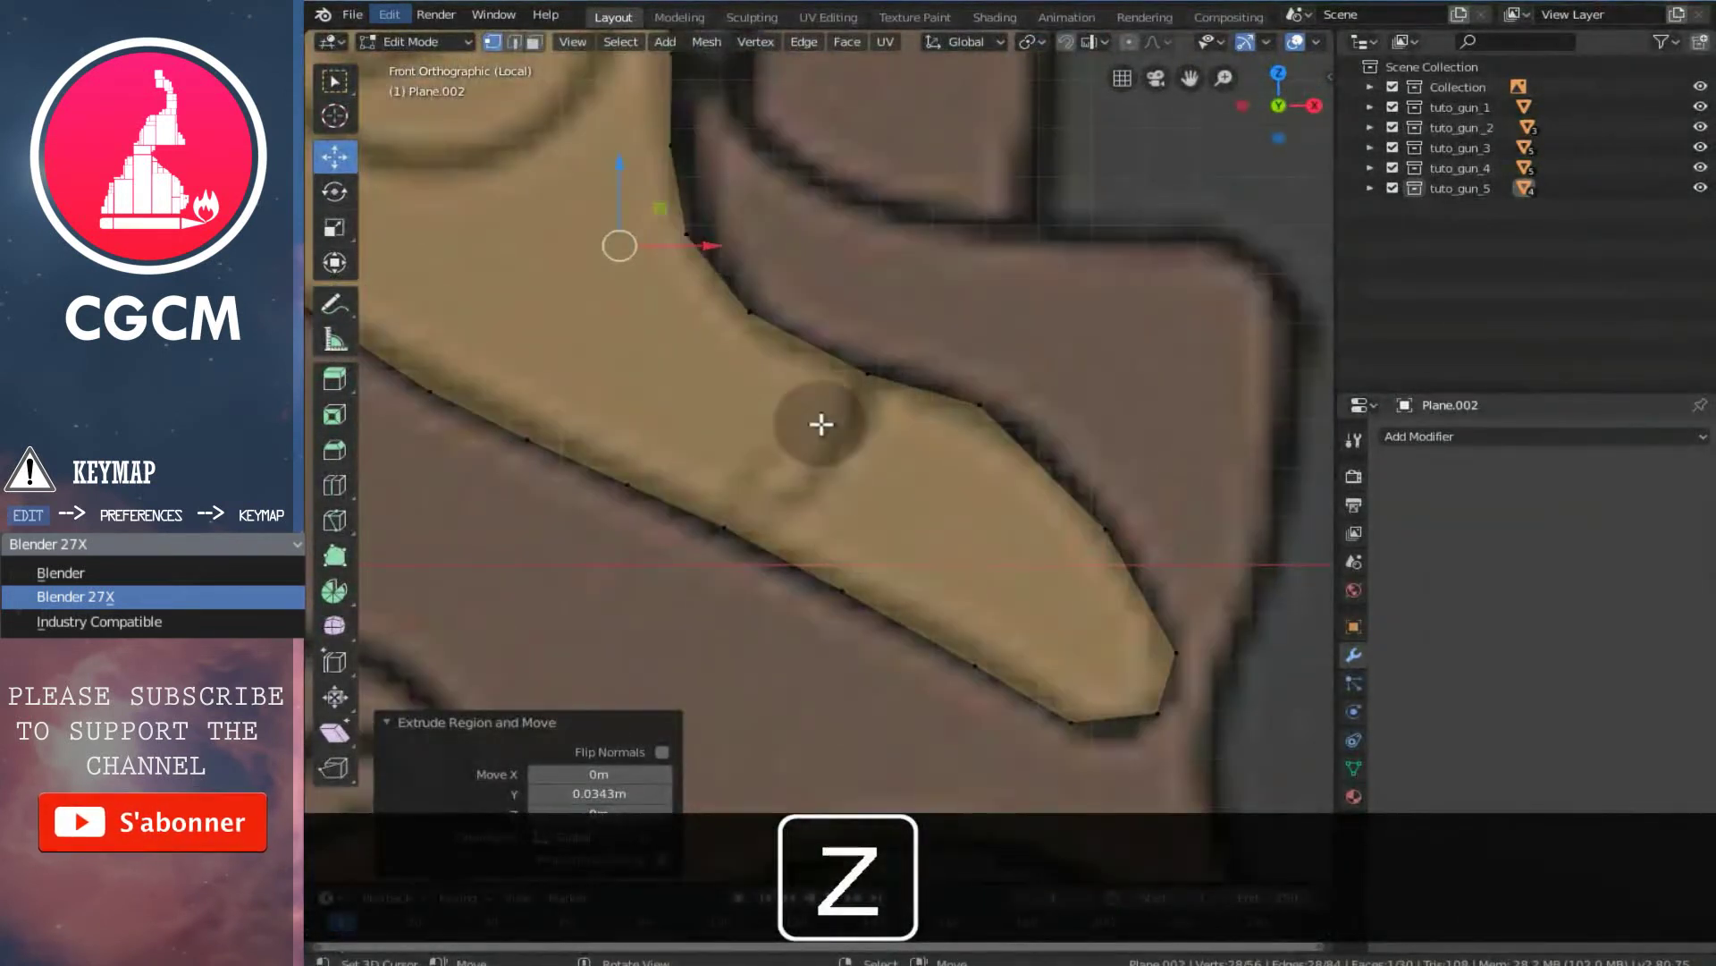
right_click(864, 371)
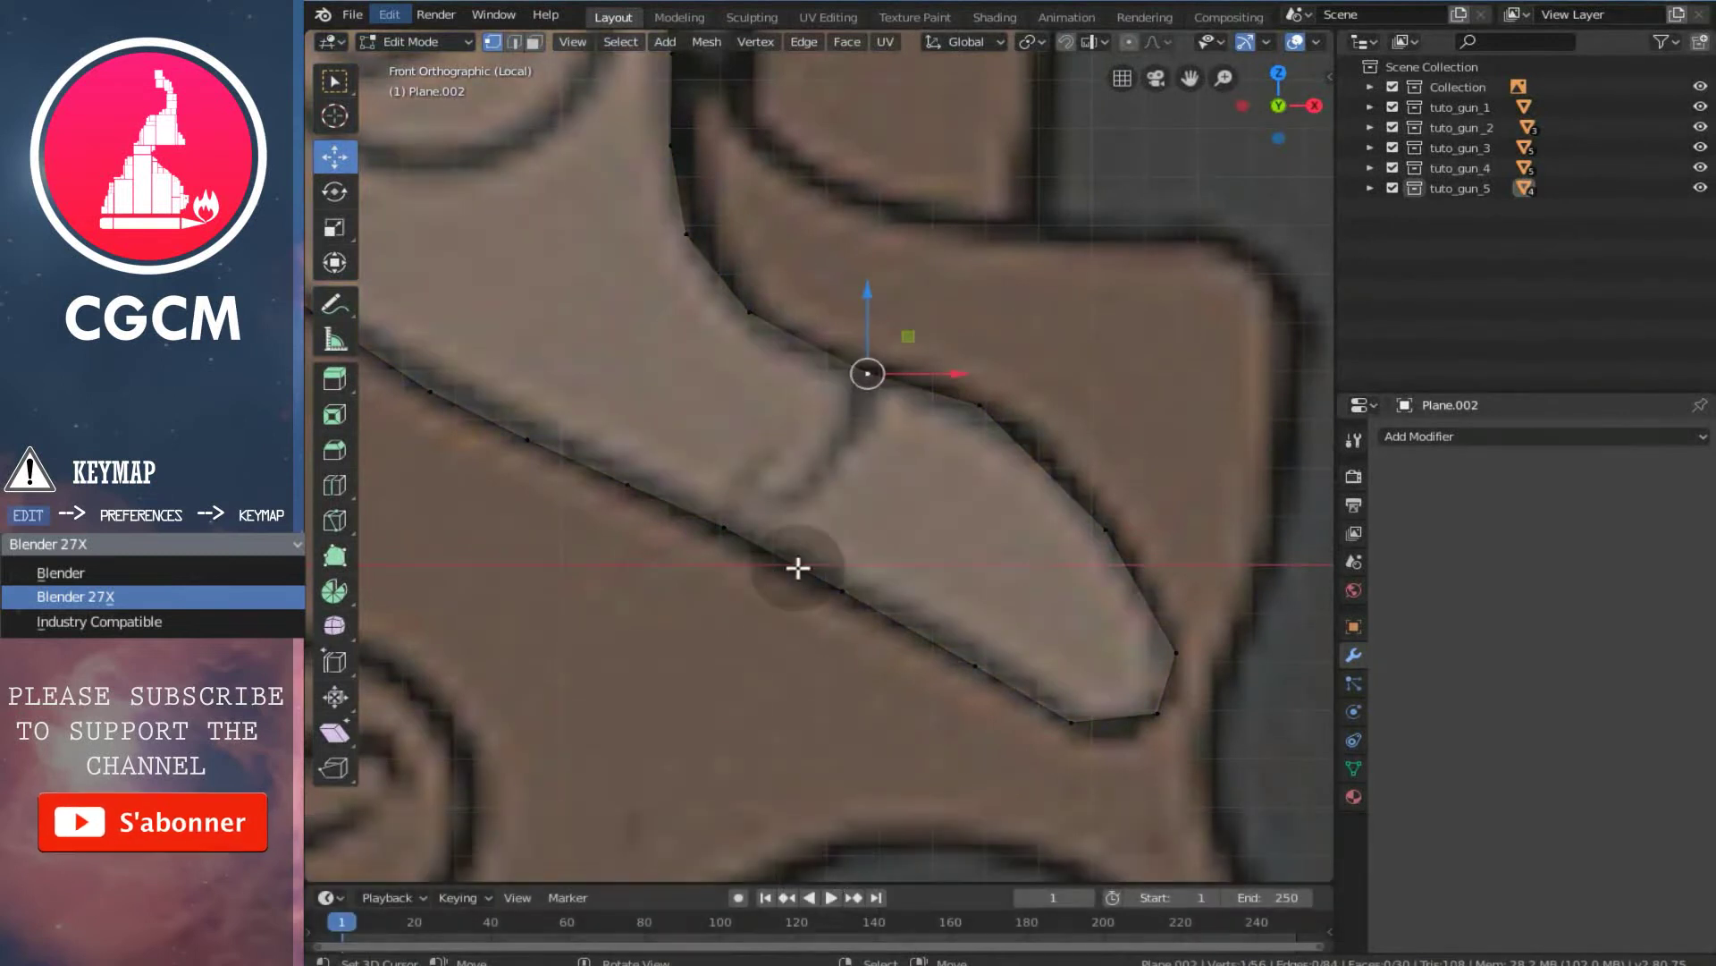
scroll(830, 588, up, 2)
right_click(853, 653)
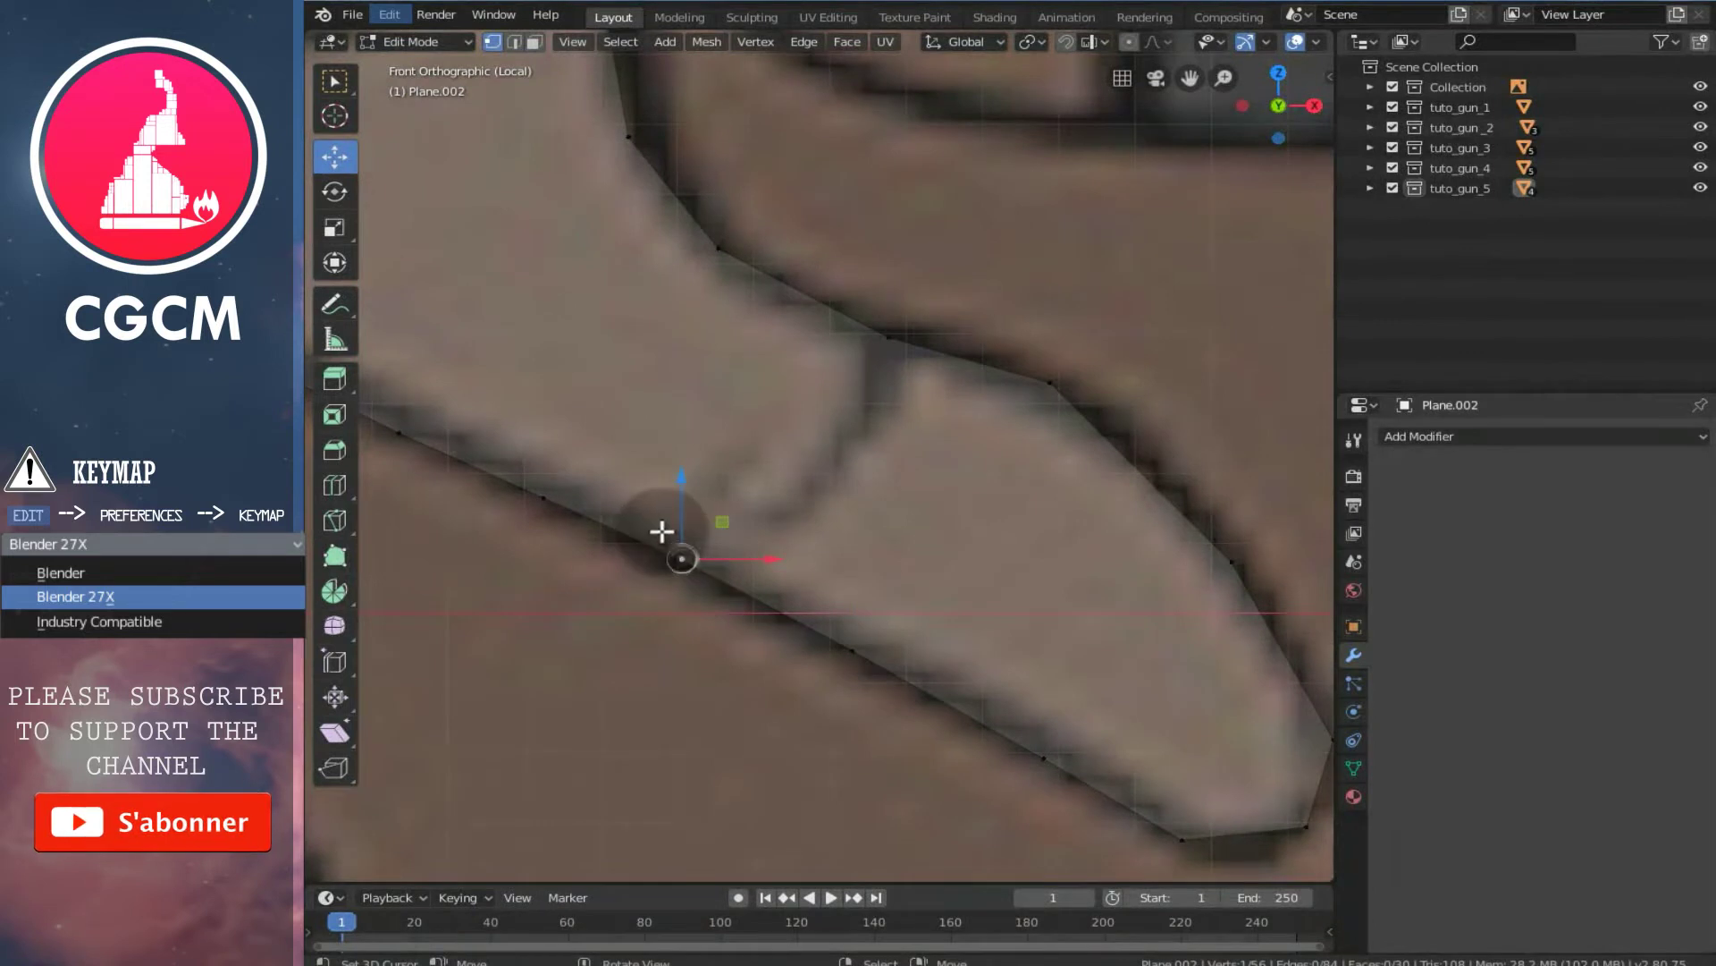
key(b)
drag(635, 475, 697, 589)
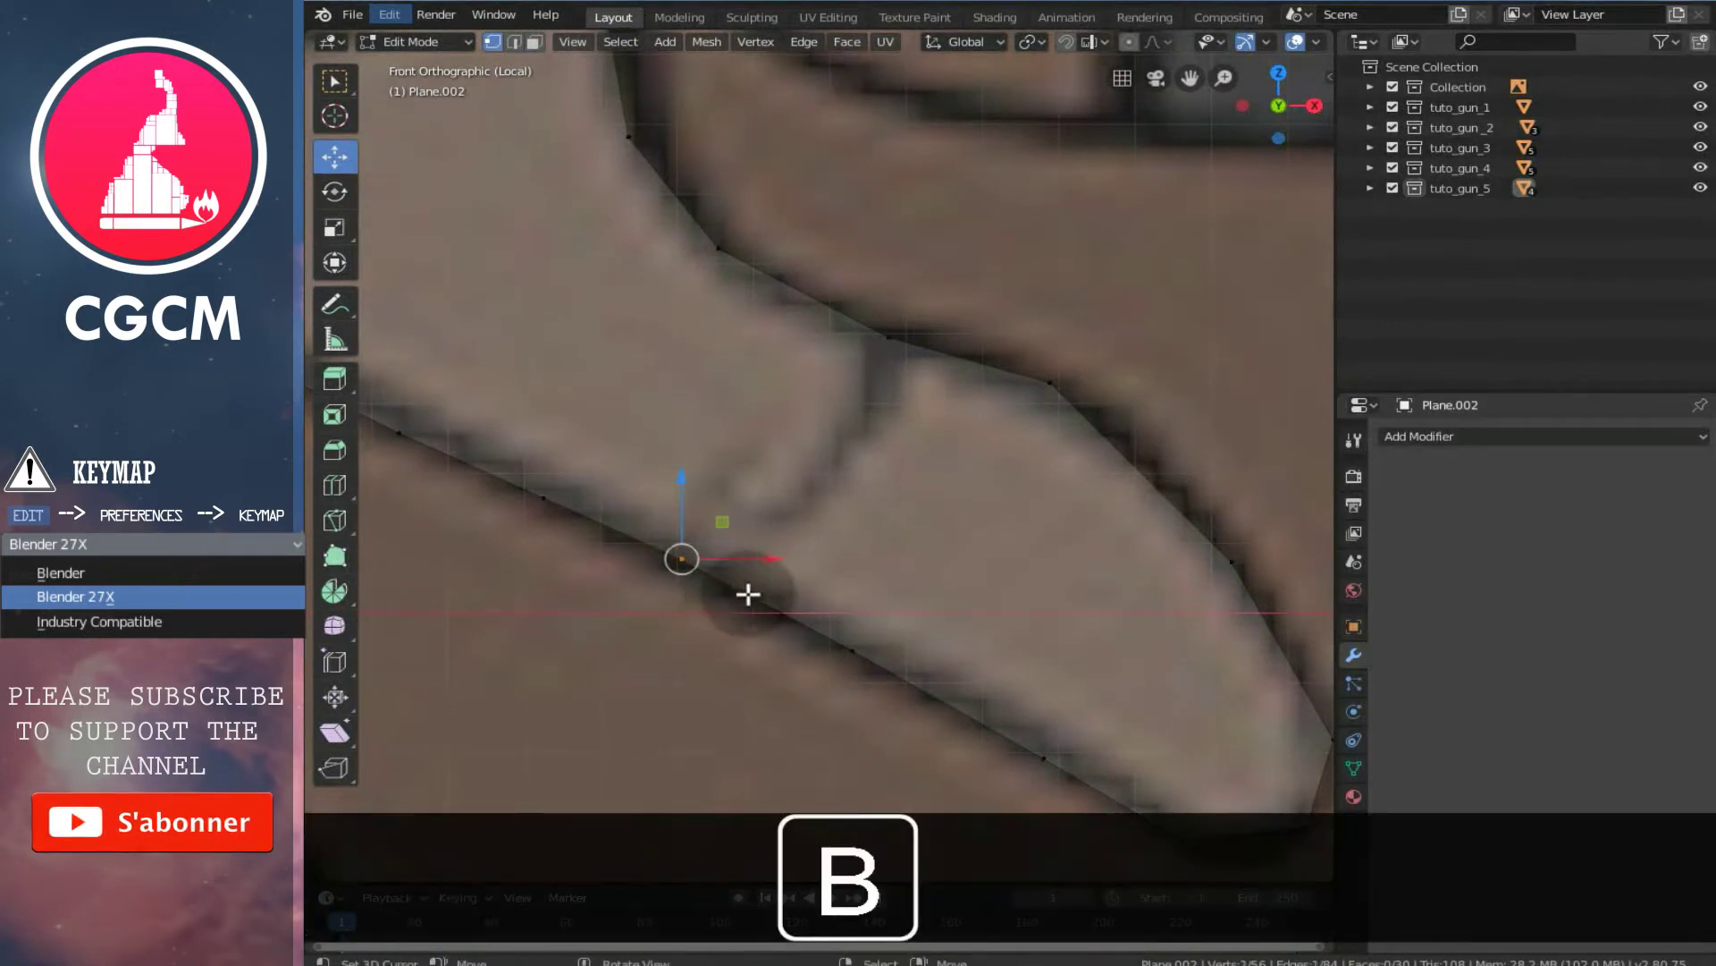
key(g)
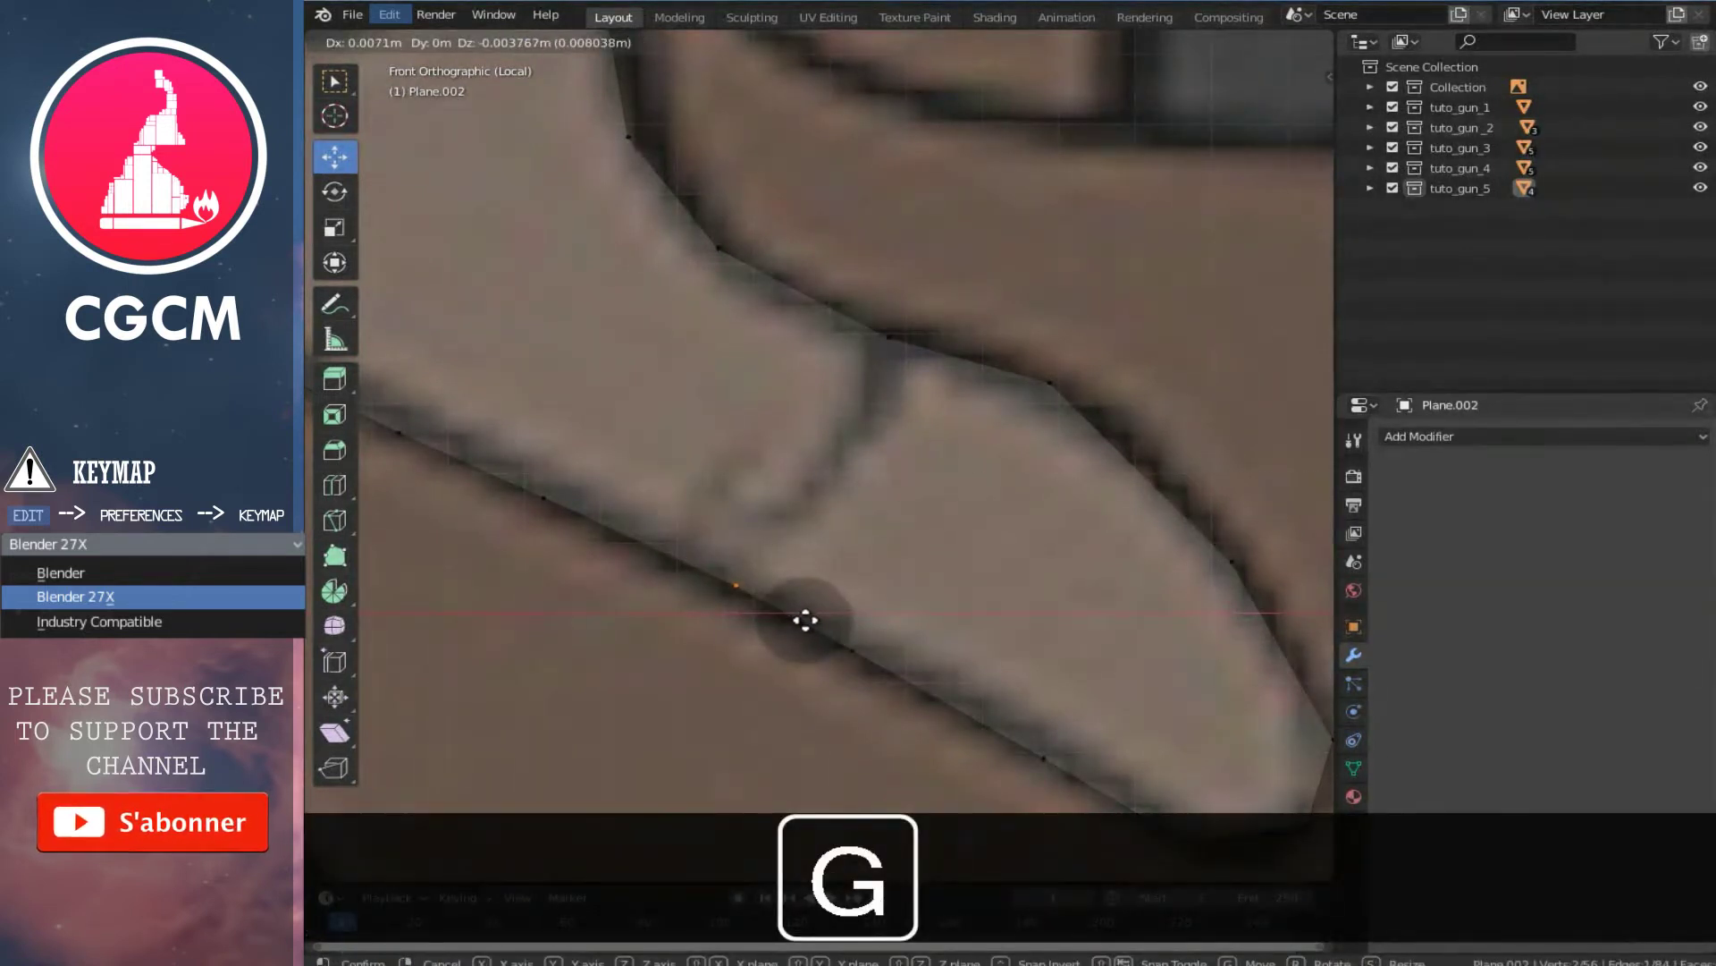
click(806, 620)
- Knife-cut the plate's front face along the crease, from the upper-edge vertex to the shifted lower-edge vertex
right_click(889, 342)
right_click(737, 586)
right_click(871, 349)
key(z)
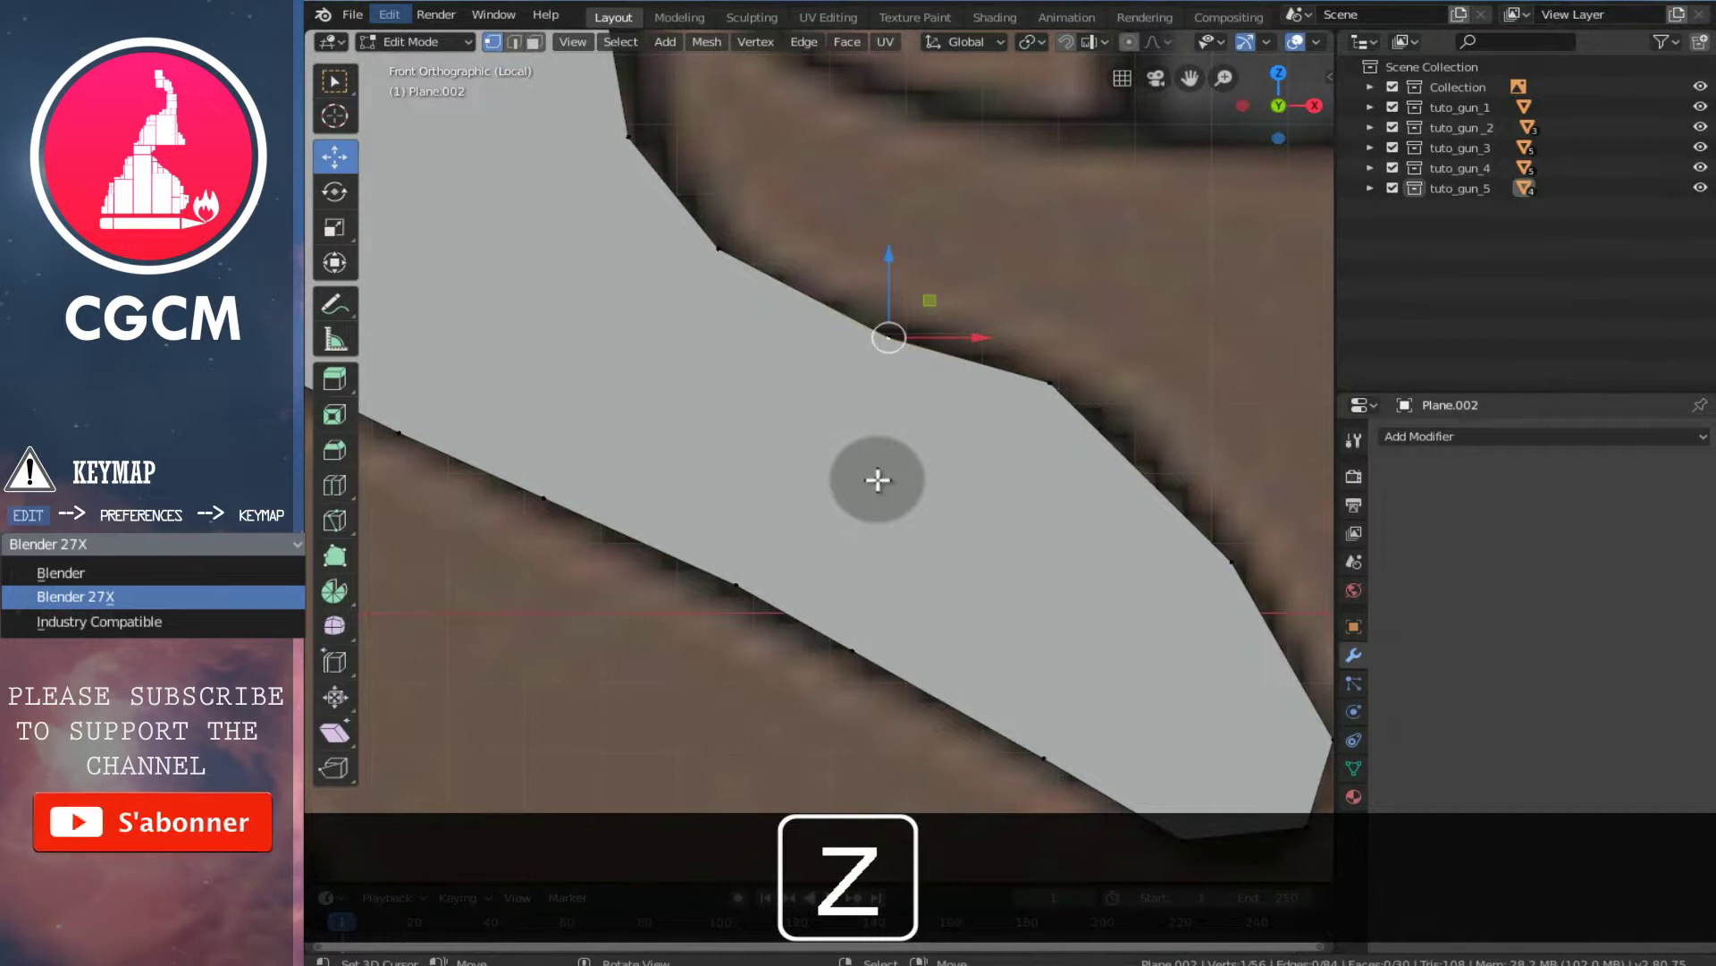
key(k)
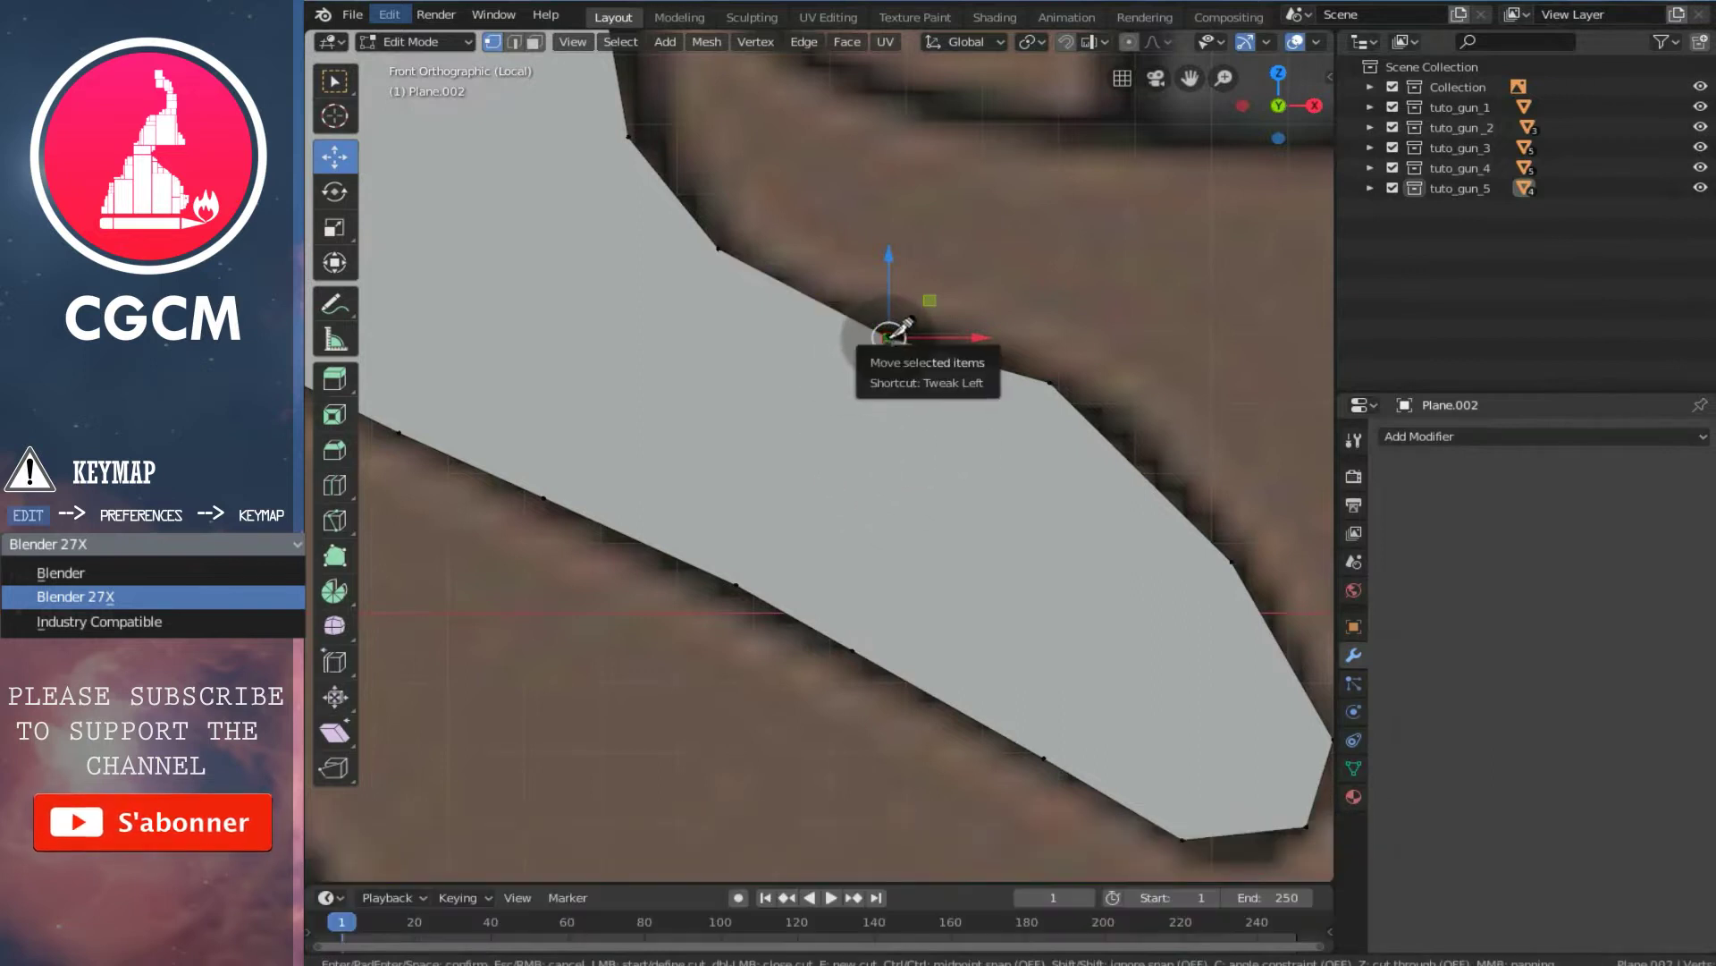
click(888, 337)
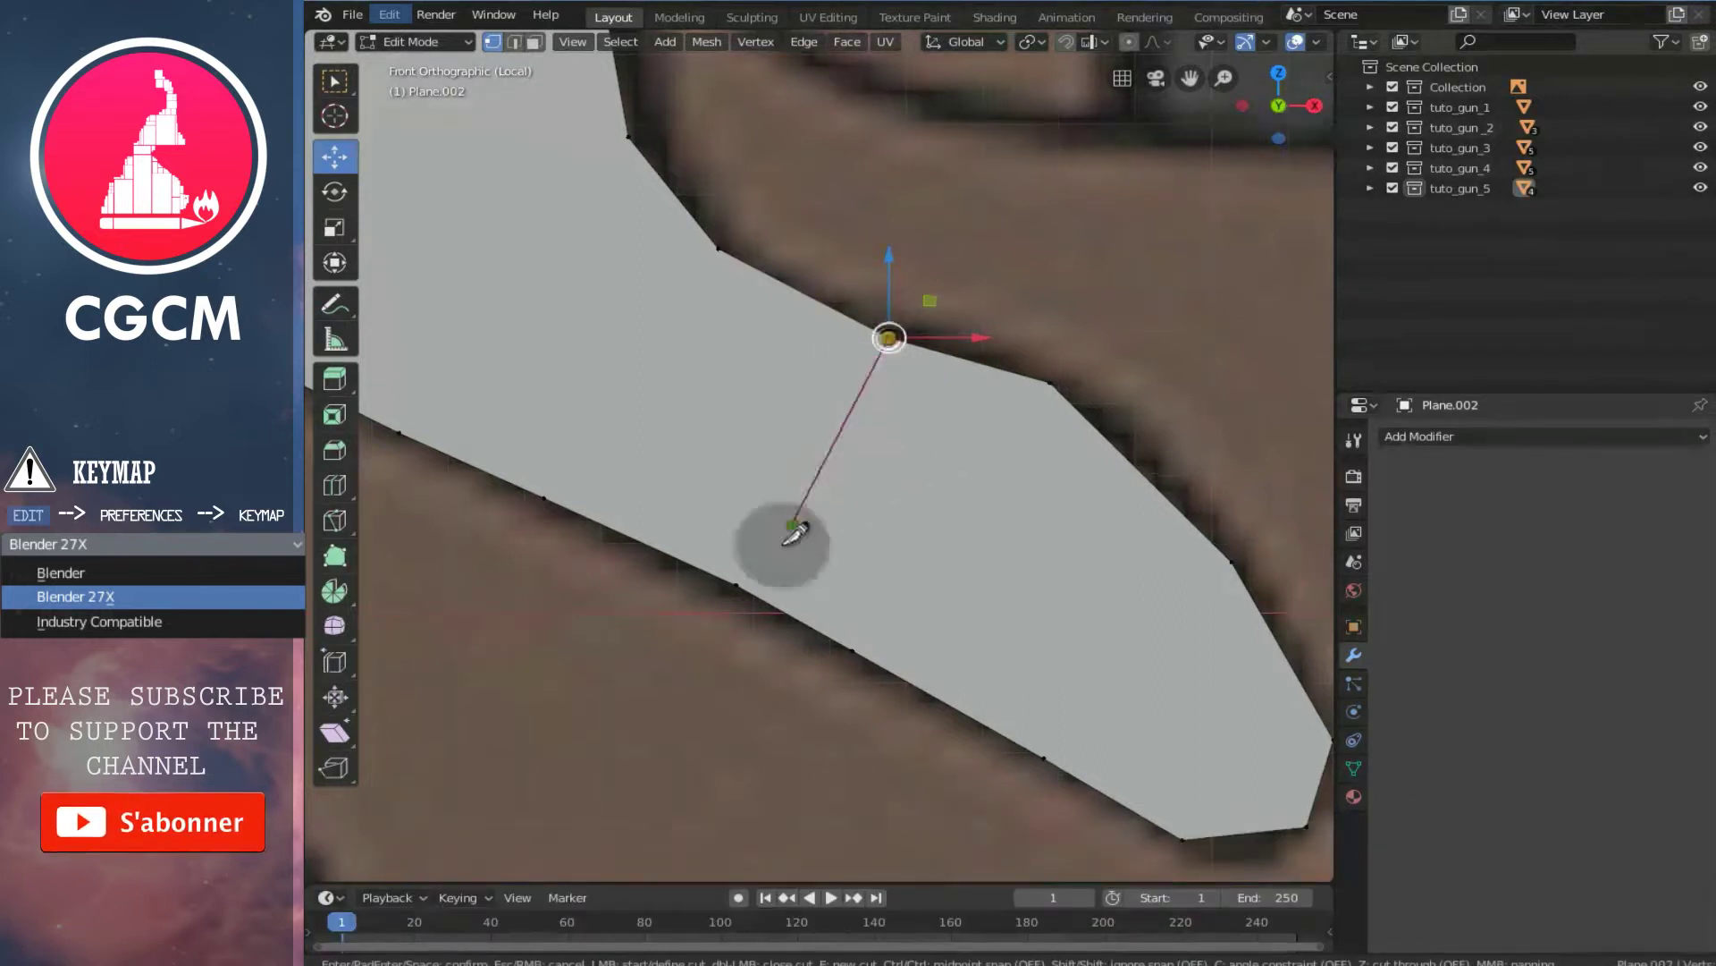
click(733, 583)
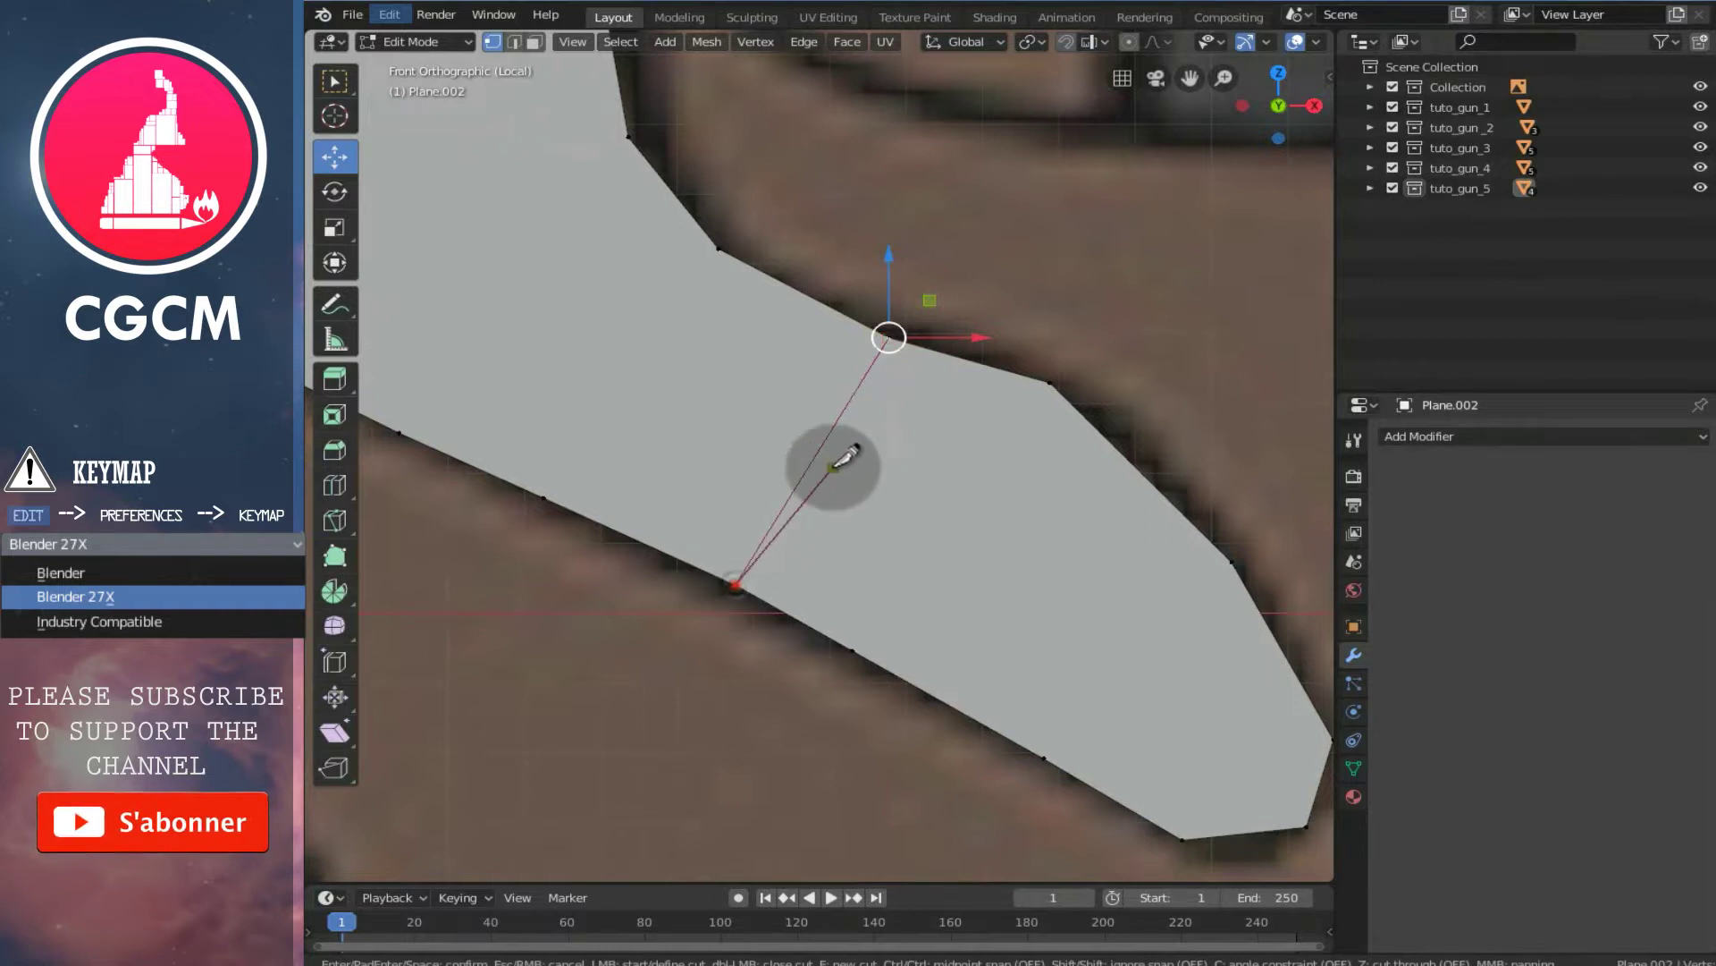
- Knife-cut the back face along the same crease and the front face between the next pair of opposing outline vertices
middle_drag(778, 490, 685, 418)
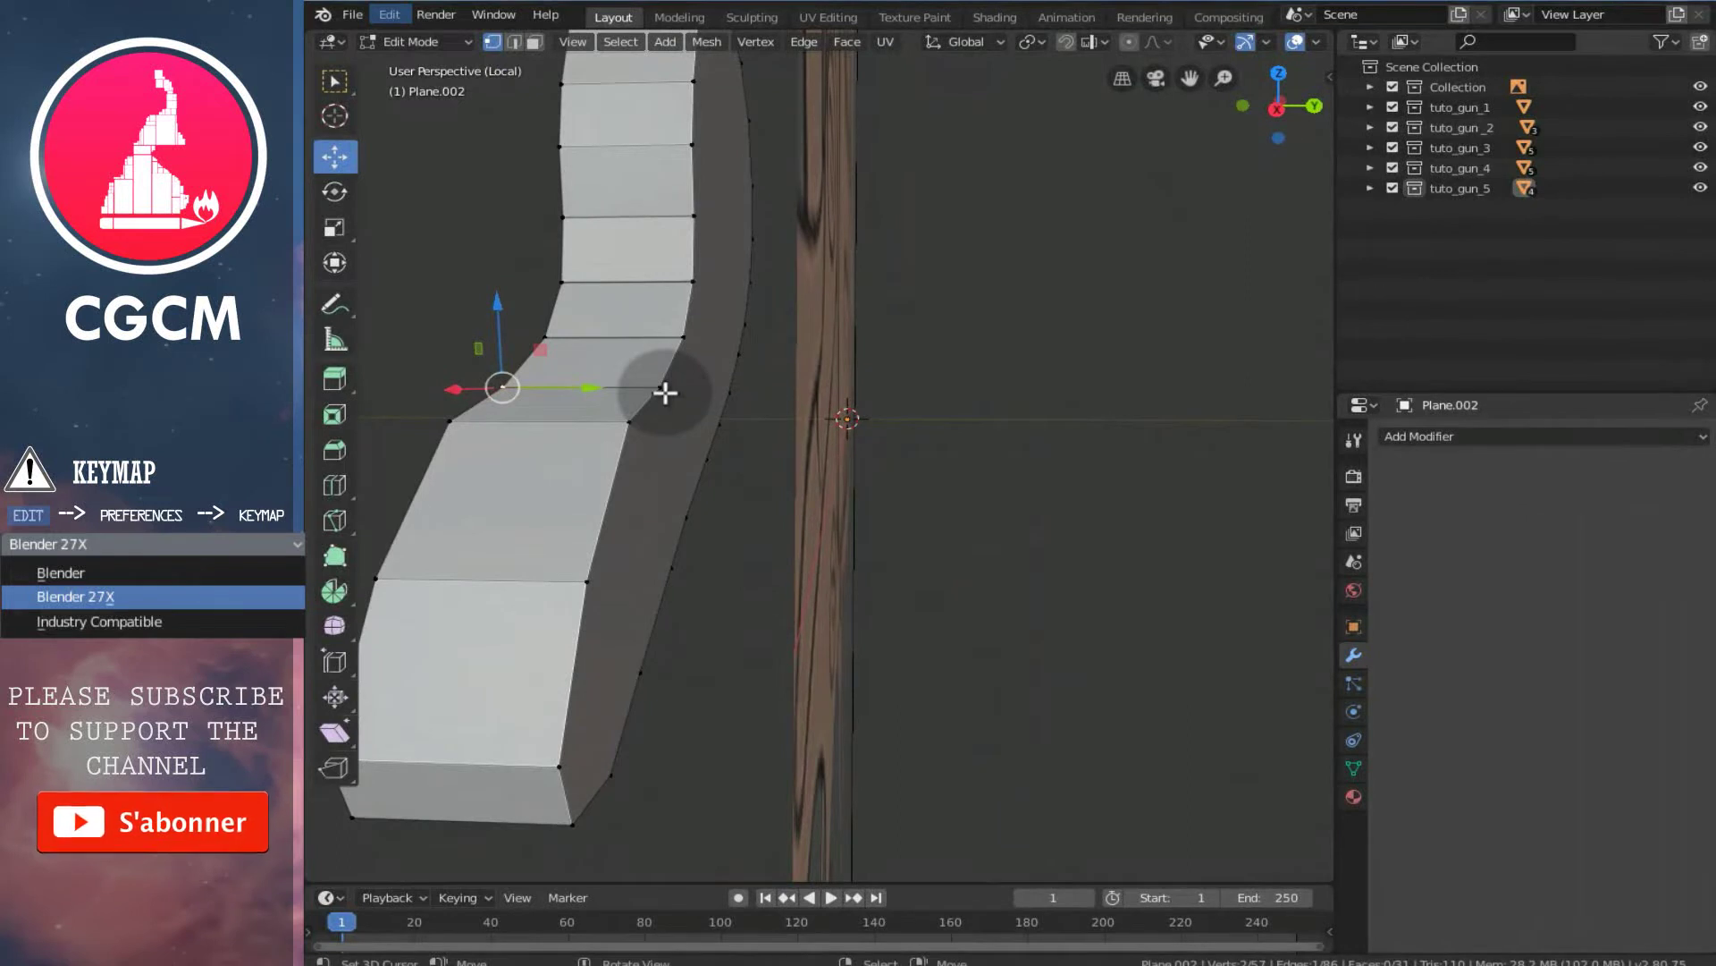
key(k)
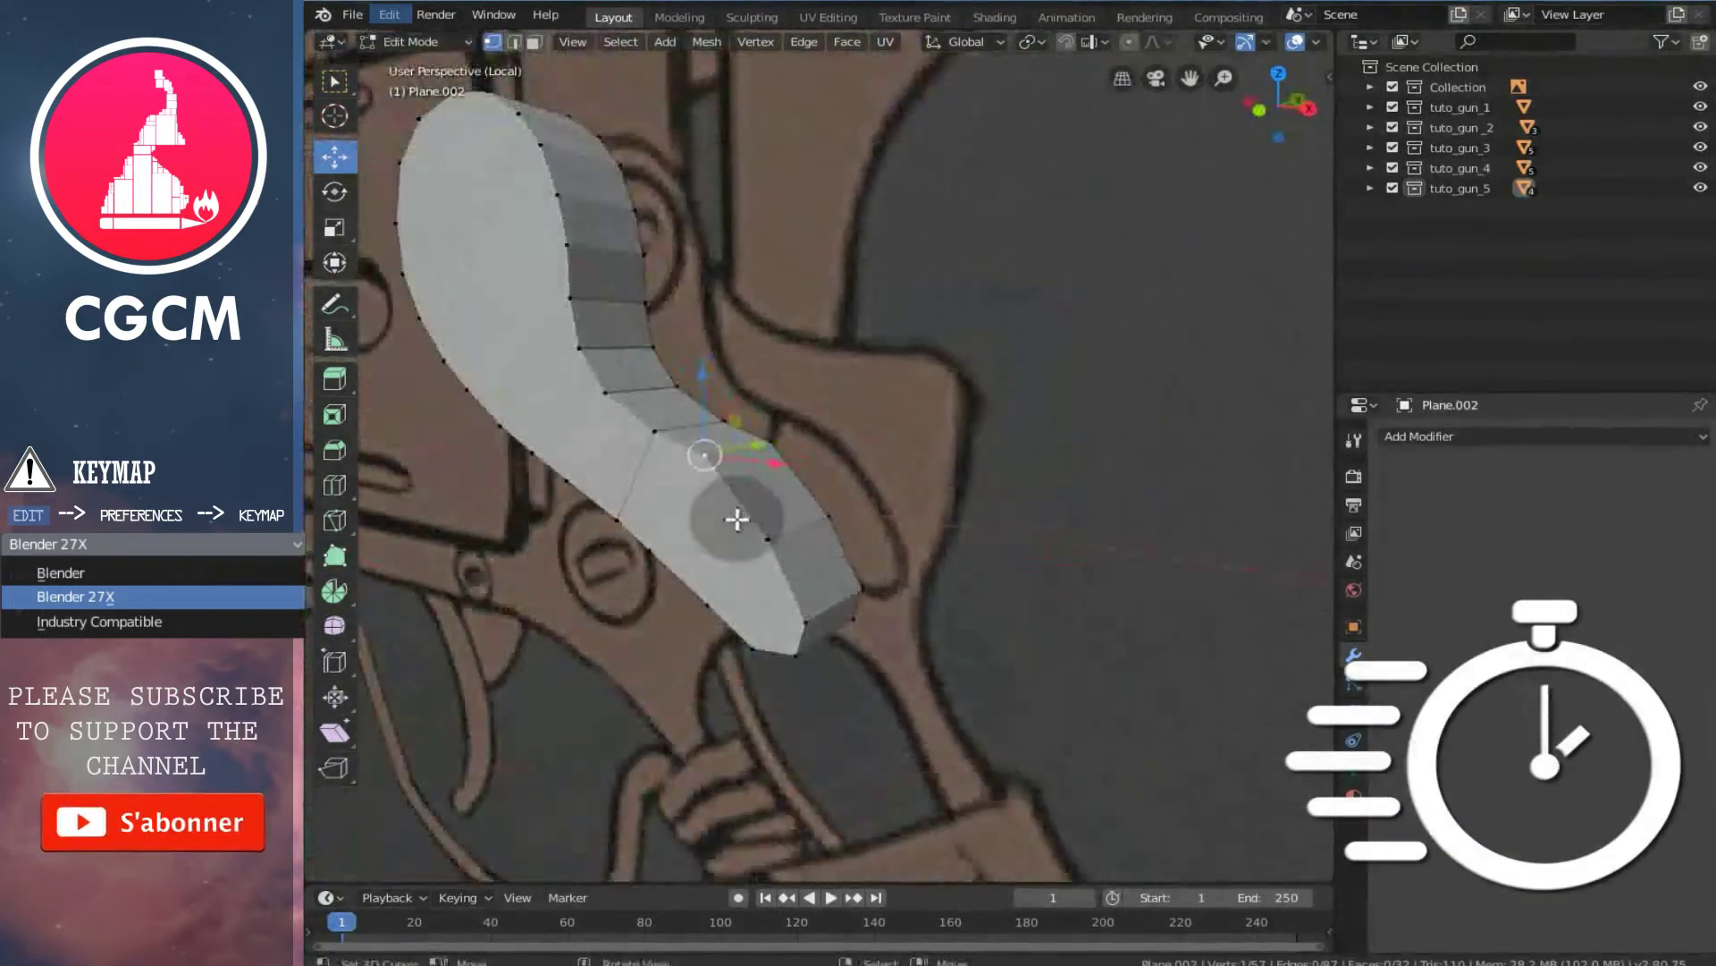
key(k)
middle_drag(690, 491, 692, 558)
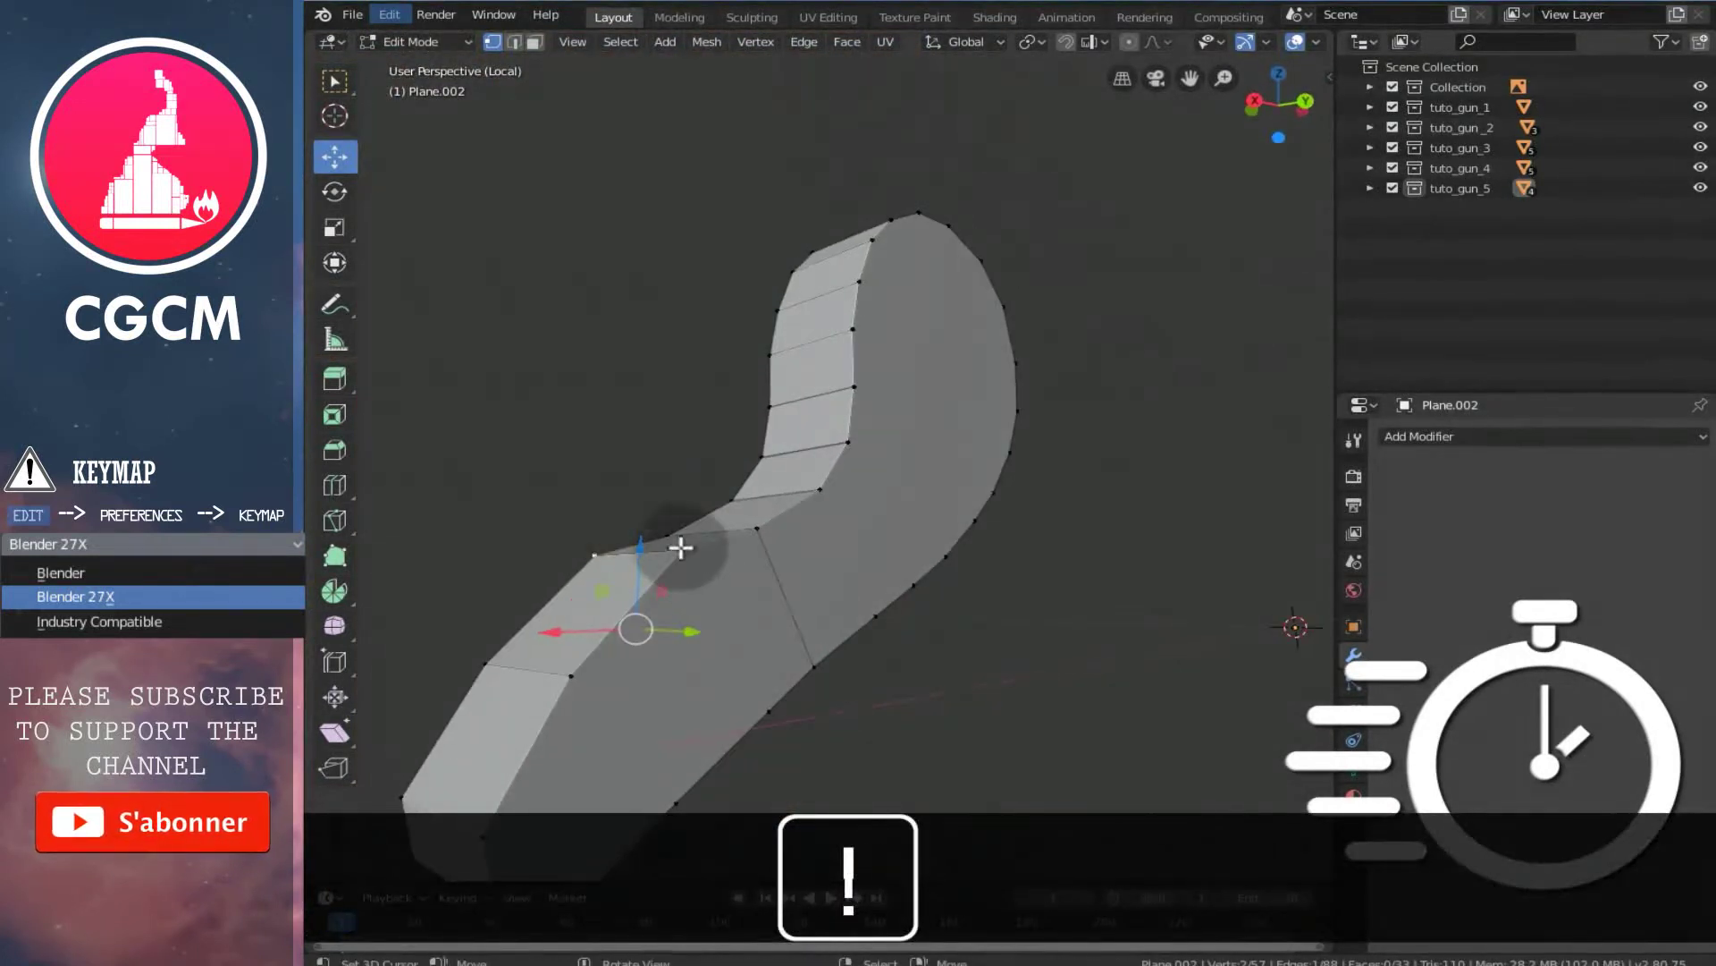
key(Return)
- Try a knife cut across the tail between opposing outline vertices and undo it
middle_drag(762, 652, 1034, 502)
scroll(717, 690, down, 2)
key(k)
click(1034, 553)
click(956, 676)
key(Return)
key(ctrl+z)
- Knife-cut further edges across the tail between the remaining opposing outline vertices toward the tip
key(k)
click(973, 542)
key(Return)
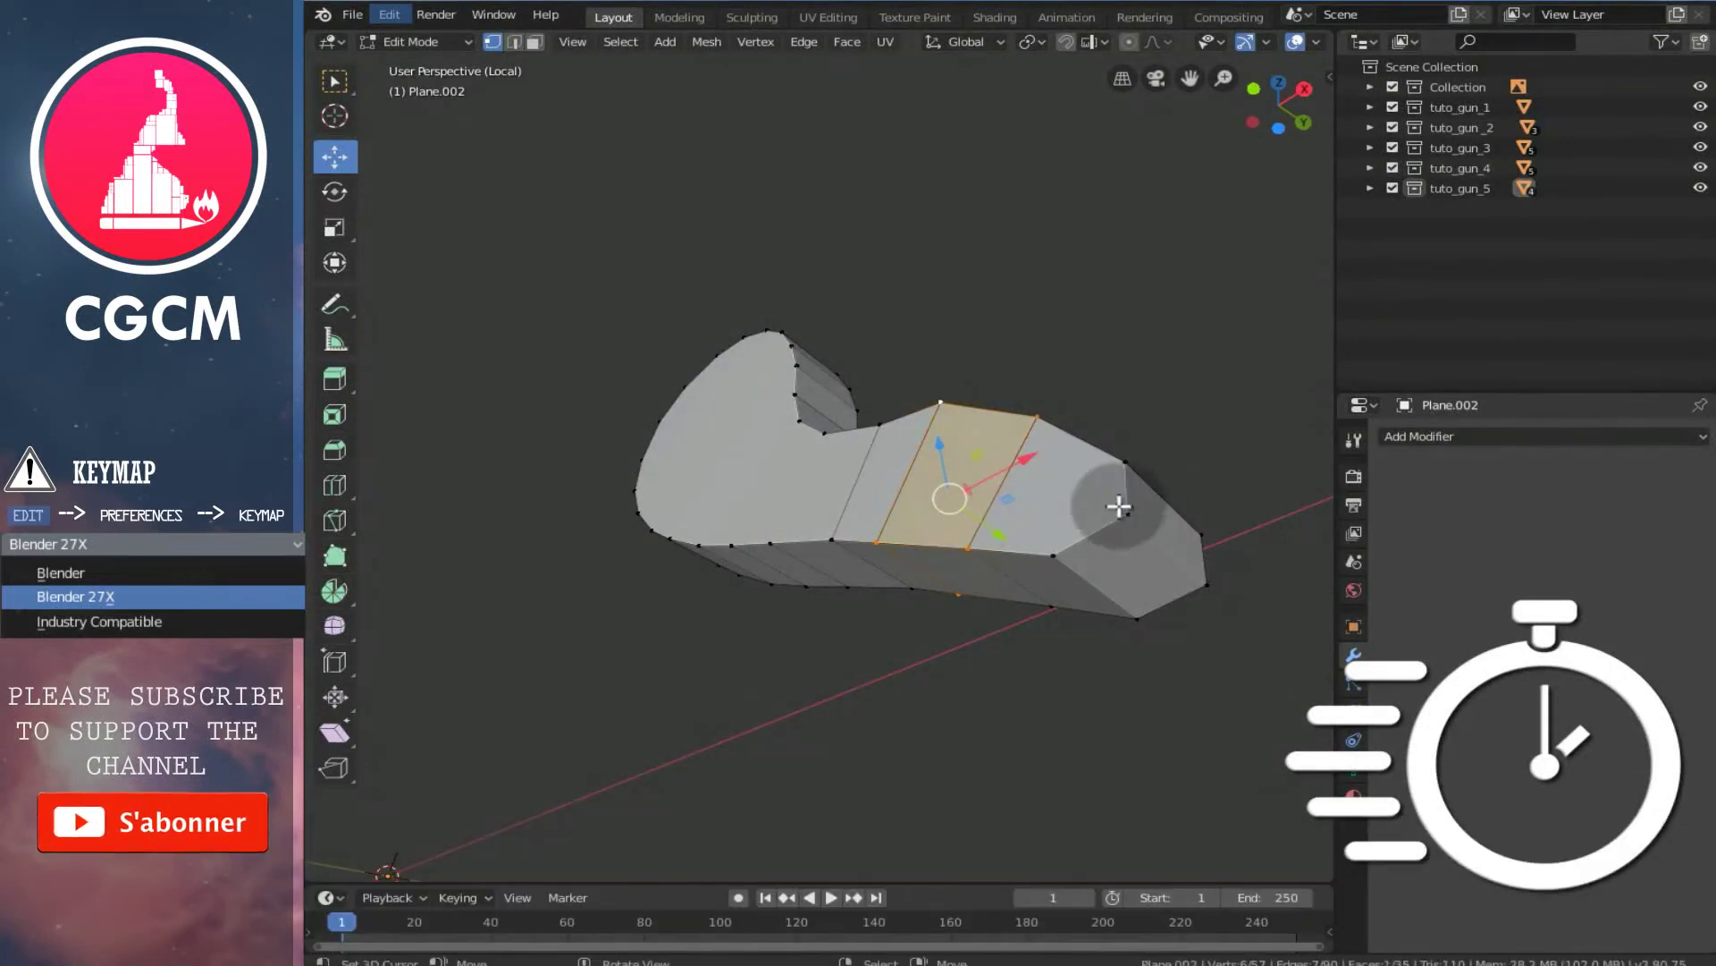
middle_drag(1138, 509, 726, 602)
key(k)
click(766, 682)
key(Return)
- Pull the cut edges on the tail's front face outward along Y to raise the section beyond the crease
middle_drag(769, 679, 853, 734)
right_click(991, 519)
shift+right_click(909, 682)
drag(925, 653, 897, 665)
right_click(963, 741)
shift+right_click(910, 805)
drag(981, 771, 955, 773)
- Move the first edge past the crease 0.00415 m in X and -0.00332 m in Z, and then -0.00198 m in Y
middle_drag(954, 773, 922, 598)
right_click(853, 501)
shift+right_click(807, 580)
key(KP_1)
scroll(898, 534, up, 3)
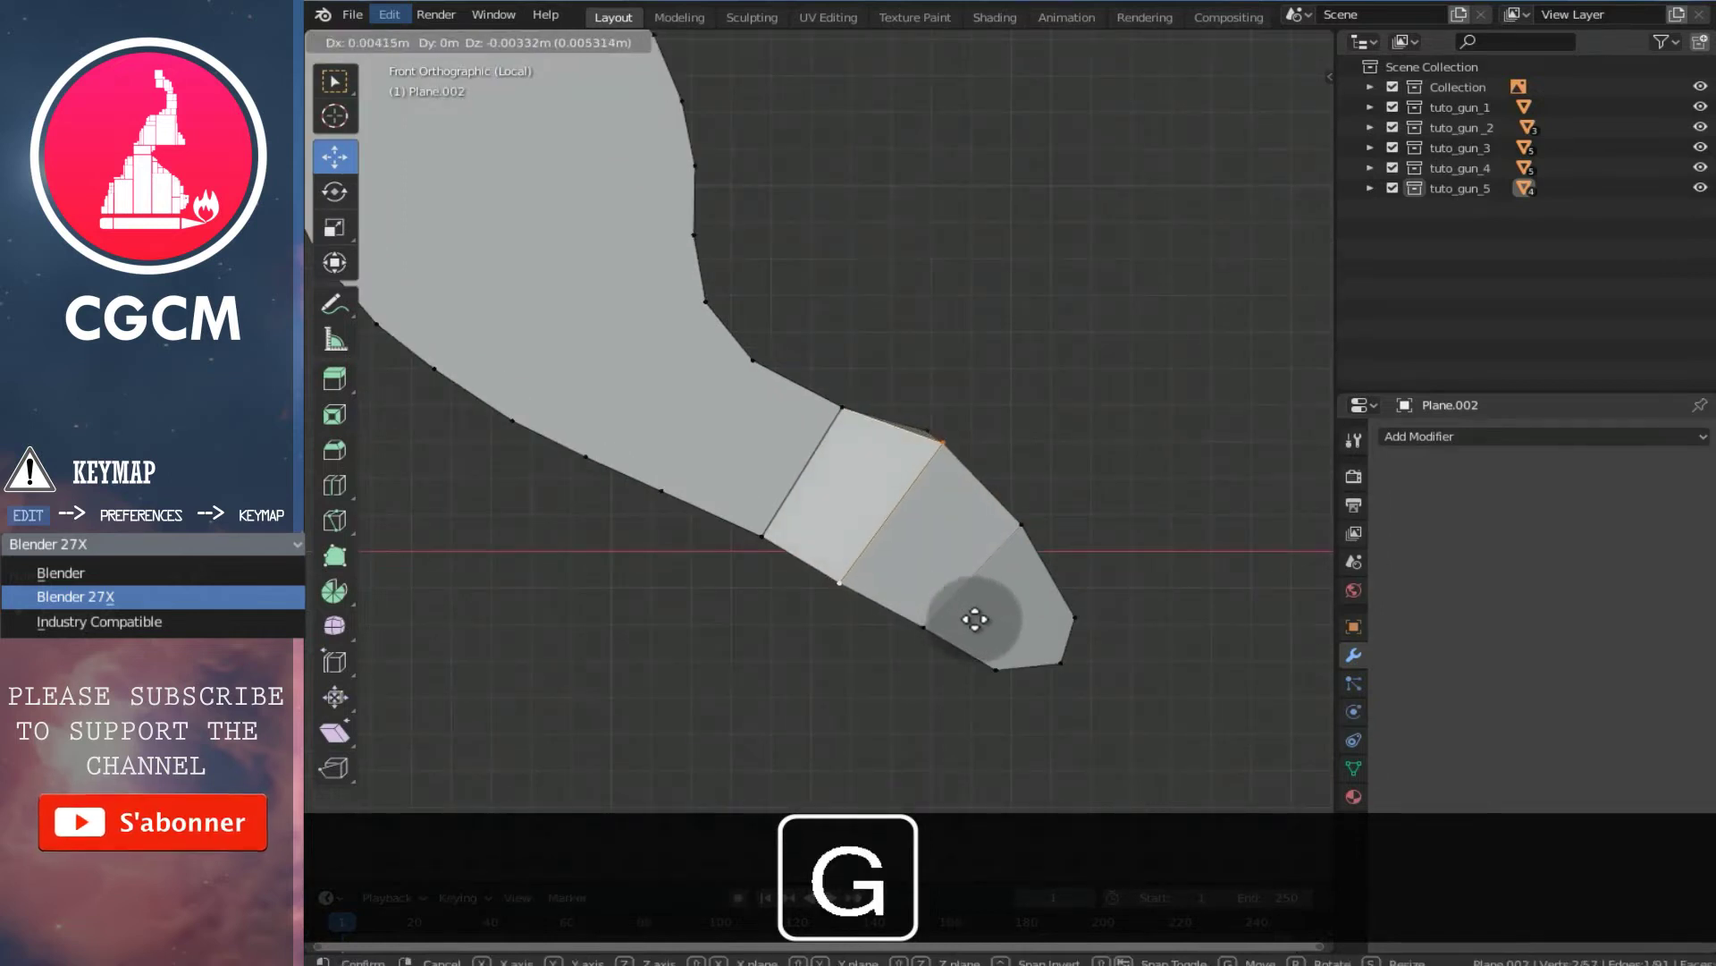
click(975, 619)
middle_drag(973, 617, 891, 525)
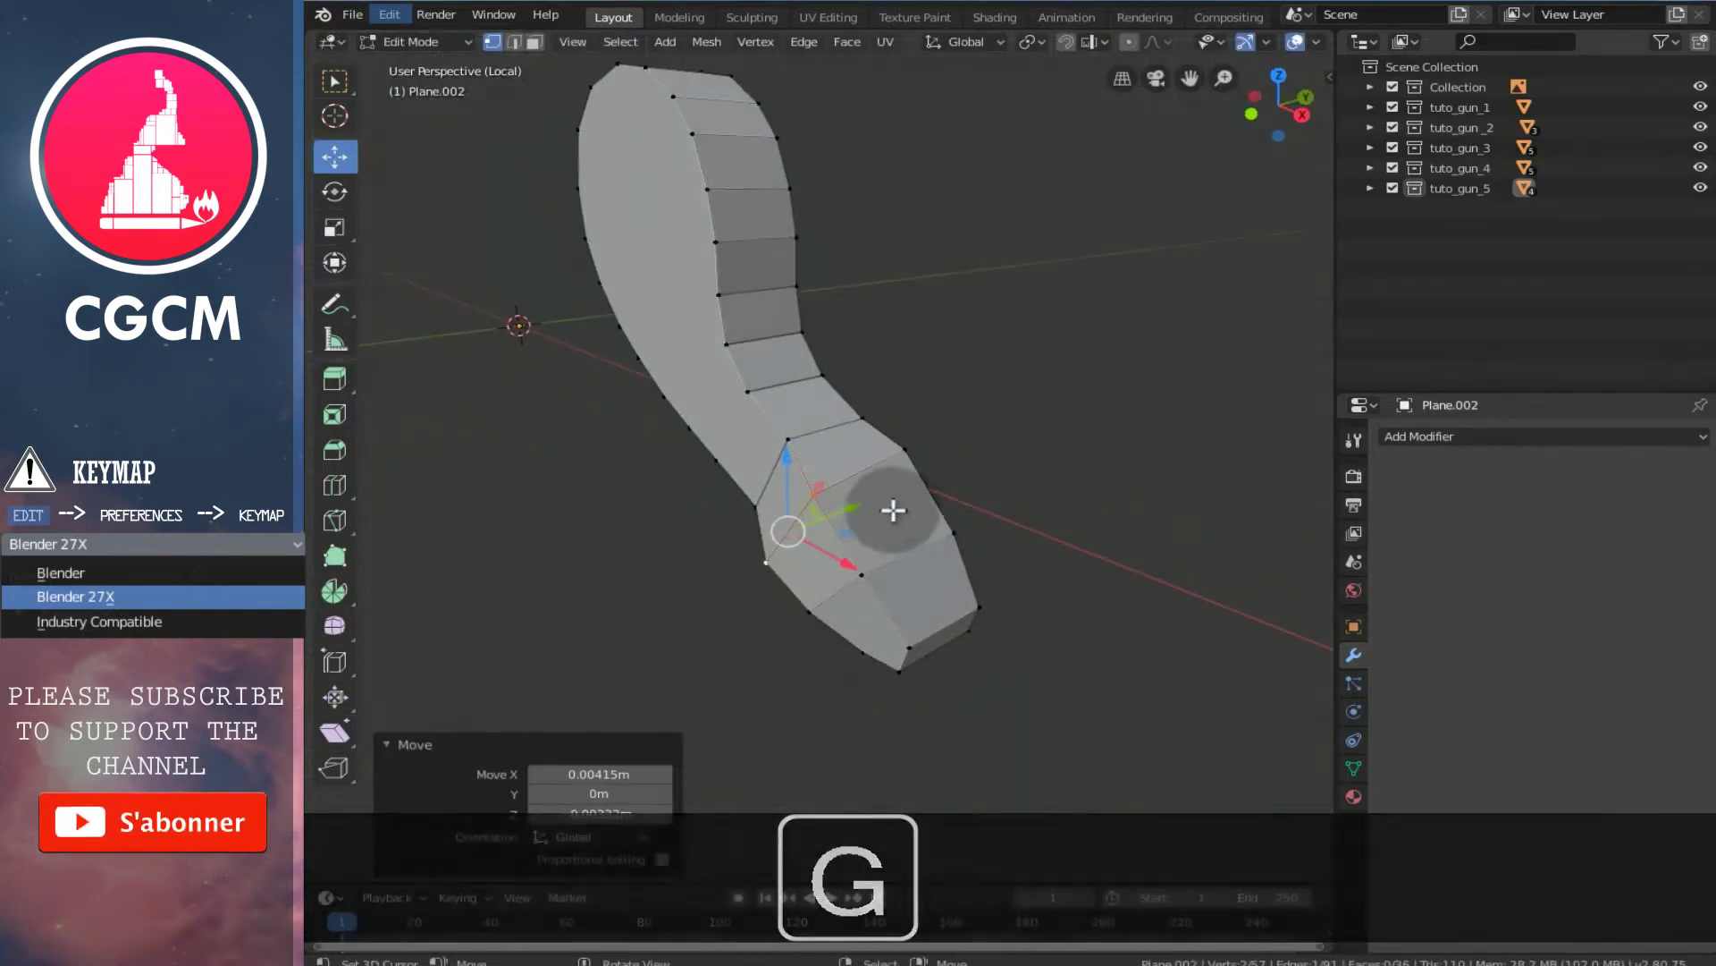
key(g)
key(y)
click(849, 510)
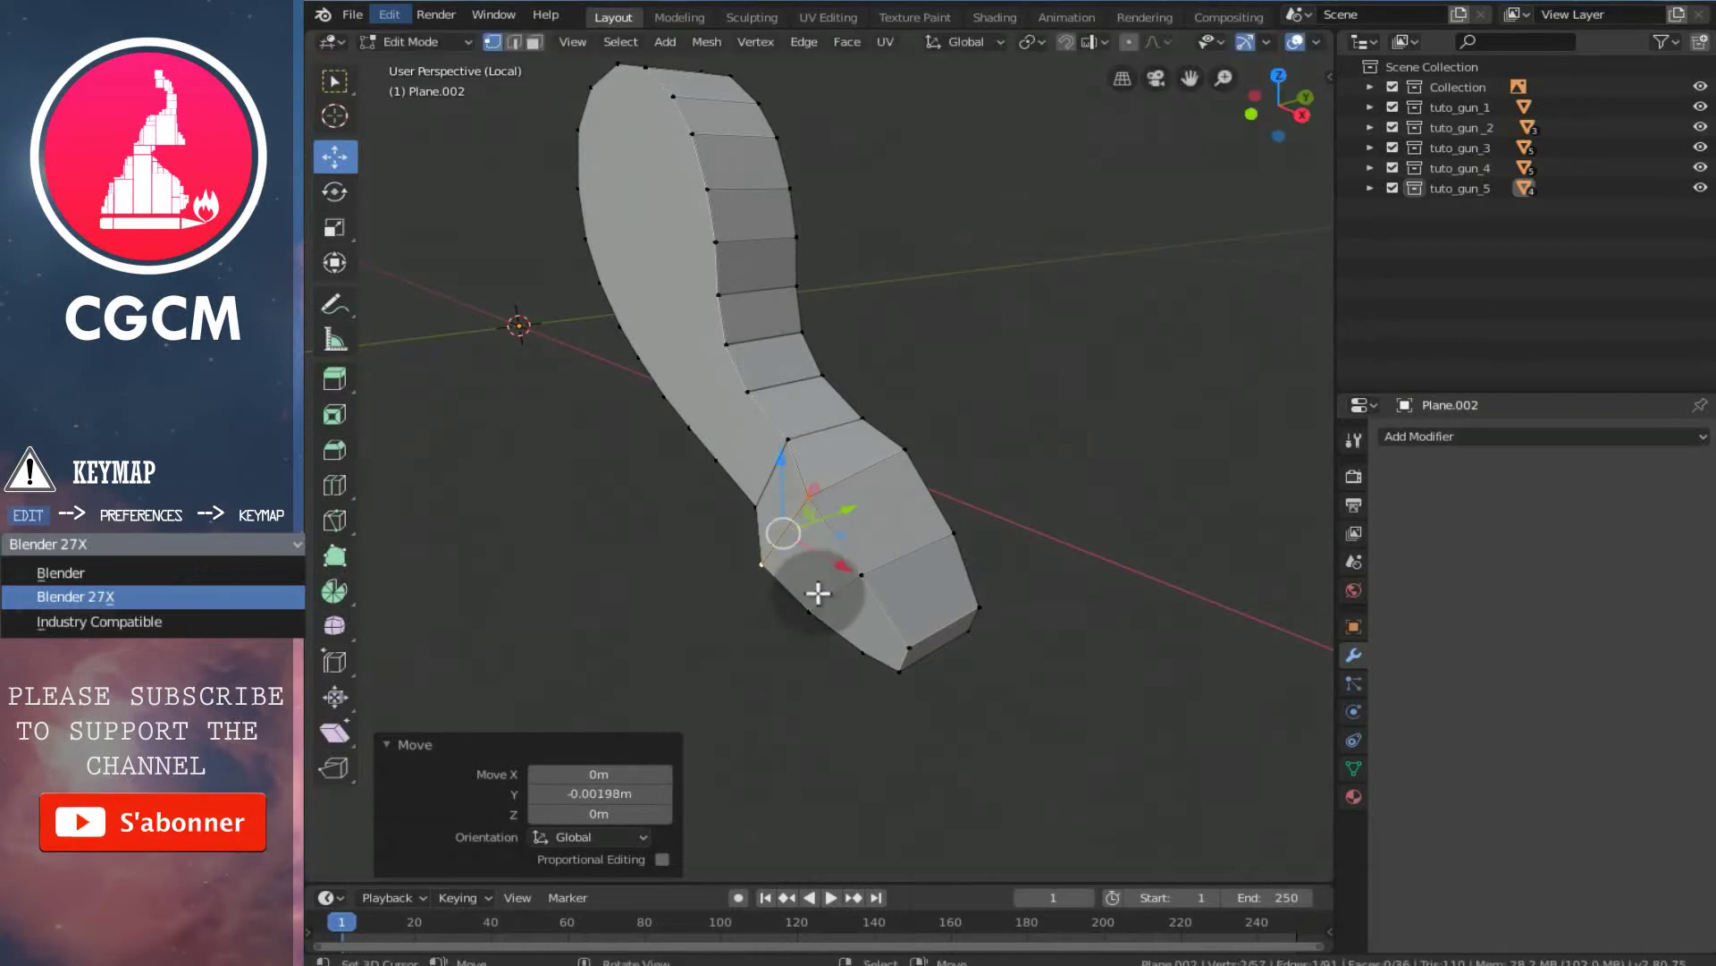
right_click(811, 609)
click(866, 579)
middle_drag(866, 579, 885, 606)
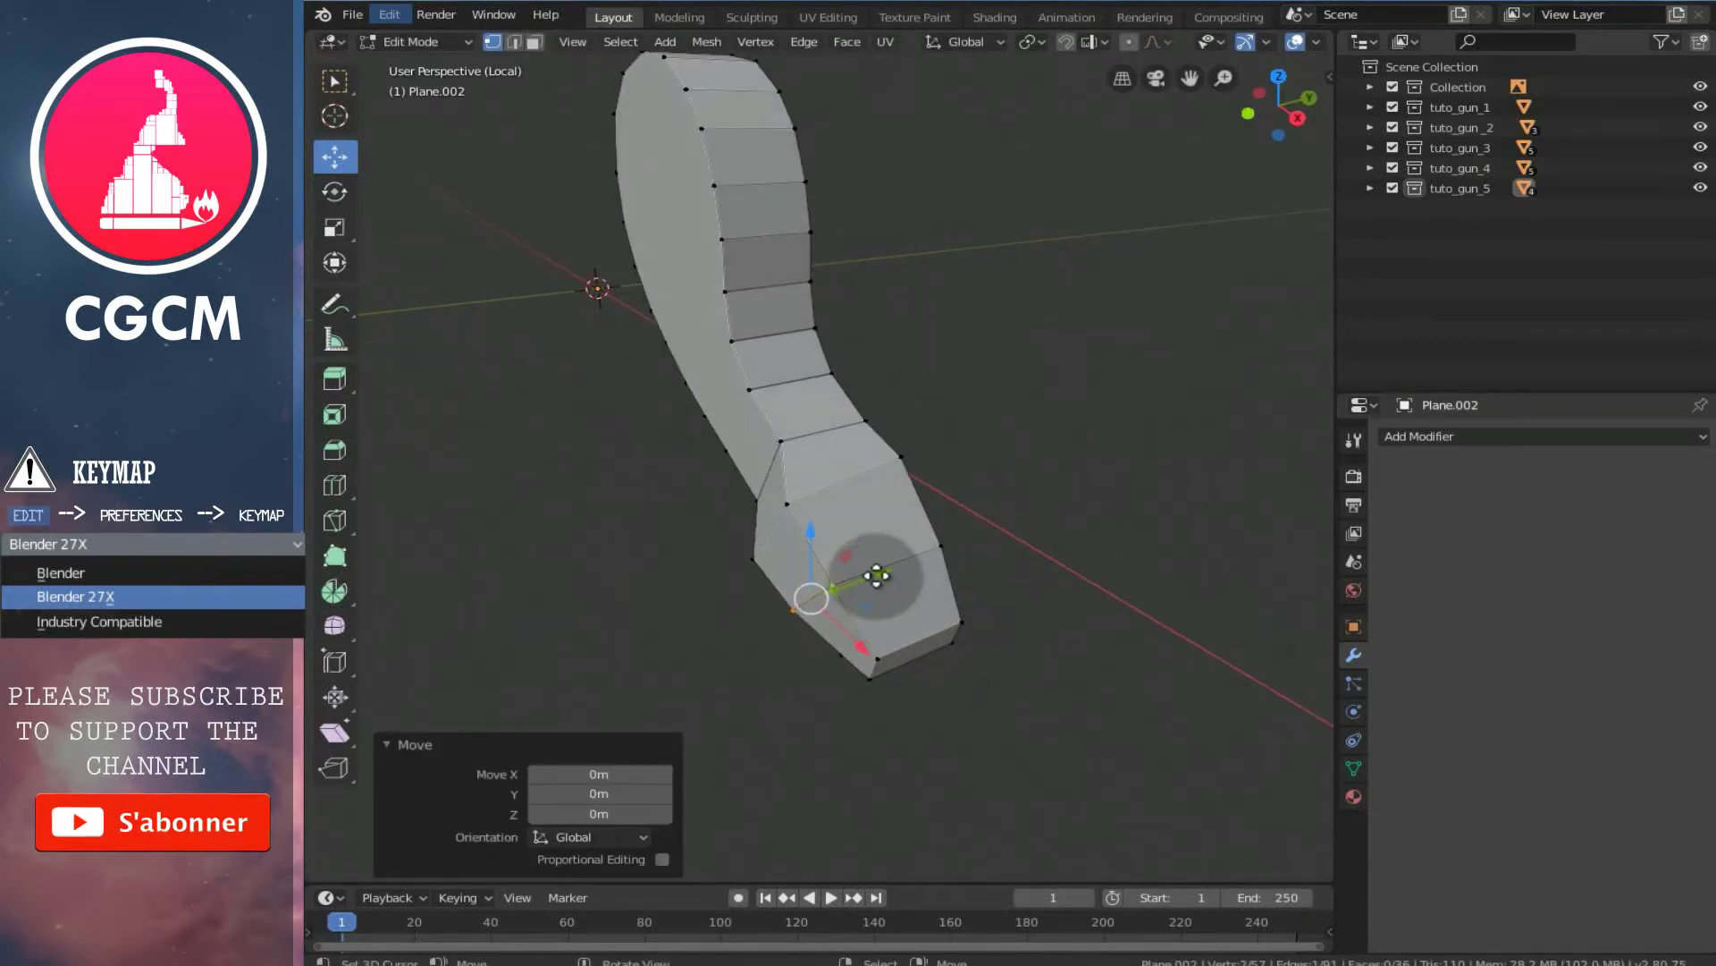
key(g)
key(y)
right_click(884, 574)
- Select the front vertices at the tail's tip and move them about 0.0057 m along Y to thin the end
mouse_move(873, 636)
middle_down()
mouse_move(870, 537)
mouse_move(888, 598)
mouse_move(846, 565)
mouse_move(889, 622)
middle_up()
shift+right_click(839, 562)
shift+right_click(875, 536)
key(g)
key(y)
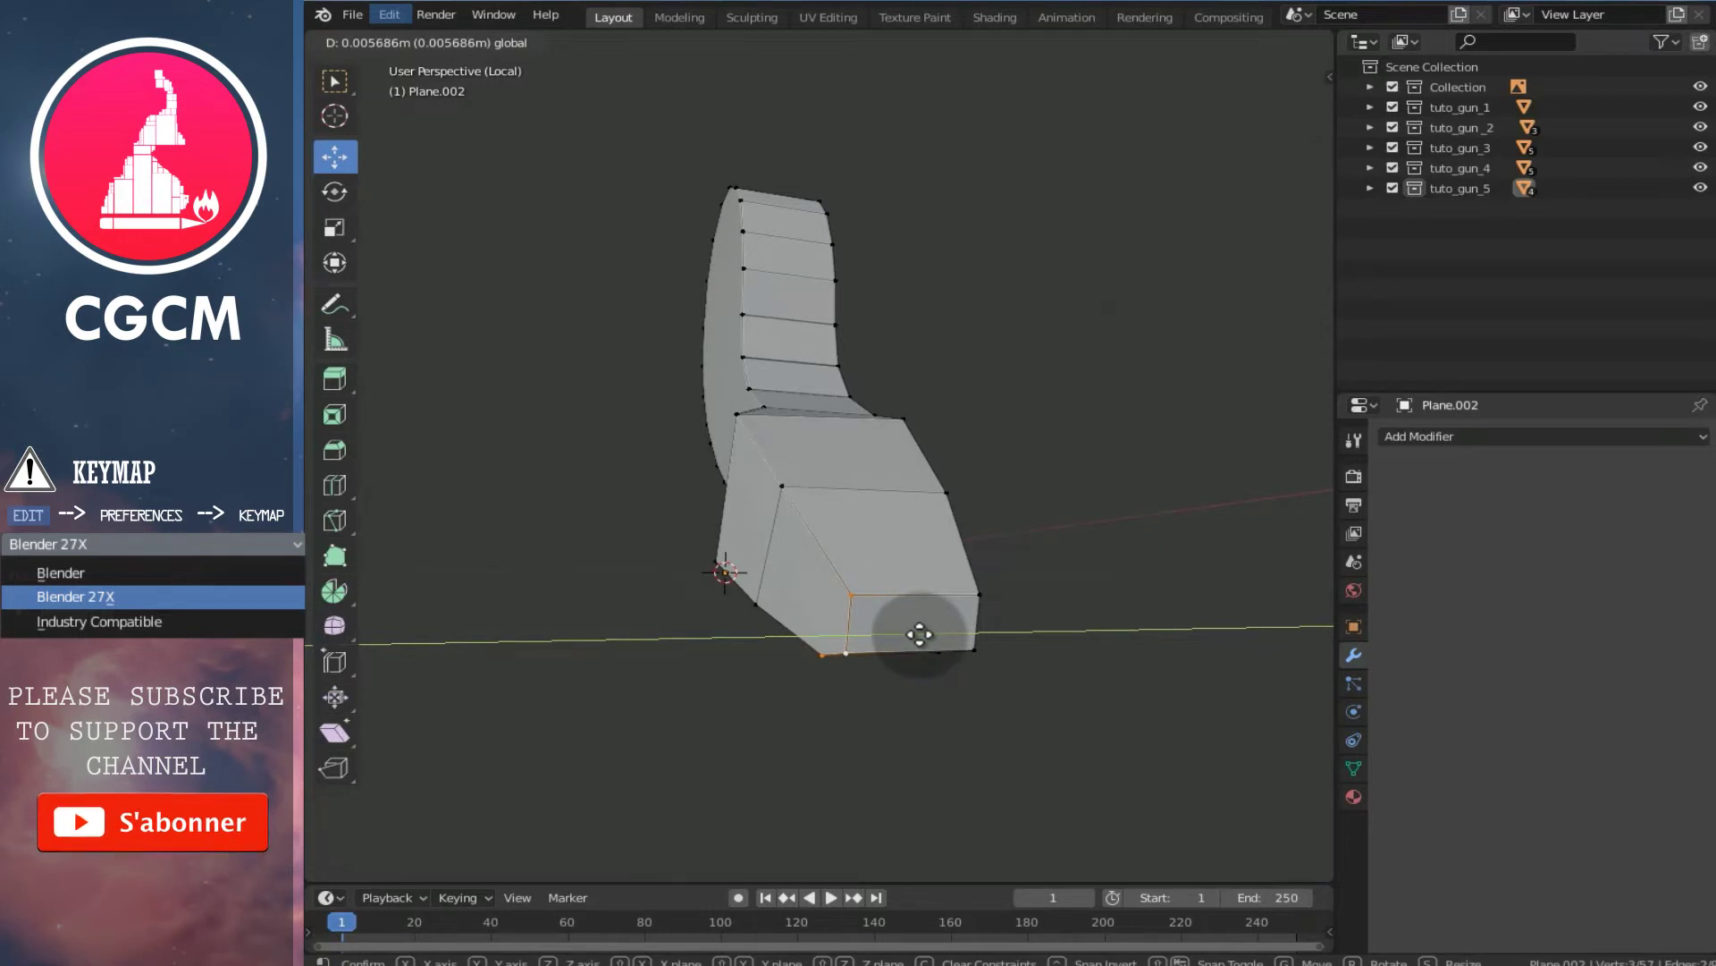
click(919, 634)
- Reposition another vertex on the tail freehand to refine its shape
middle_drag(835, 552, 904, 467)
right_click(888, 513)
key(g)
click(867, 594)
- Return to Object Mode, shade the plate smooth and enable Auto Smooth for its normals
key(Tab)
middle_drag(1077, 486, 901, 488)
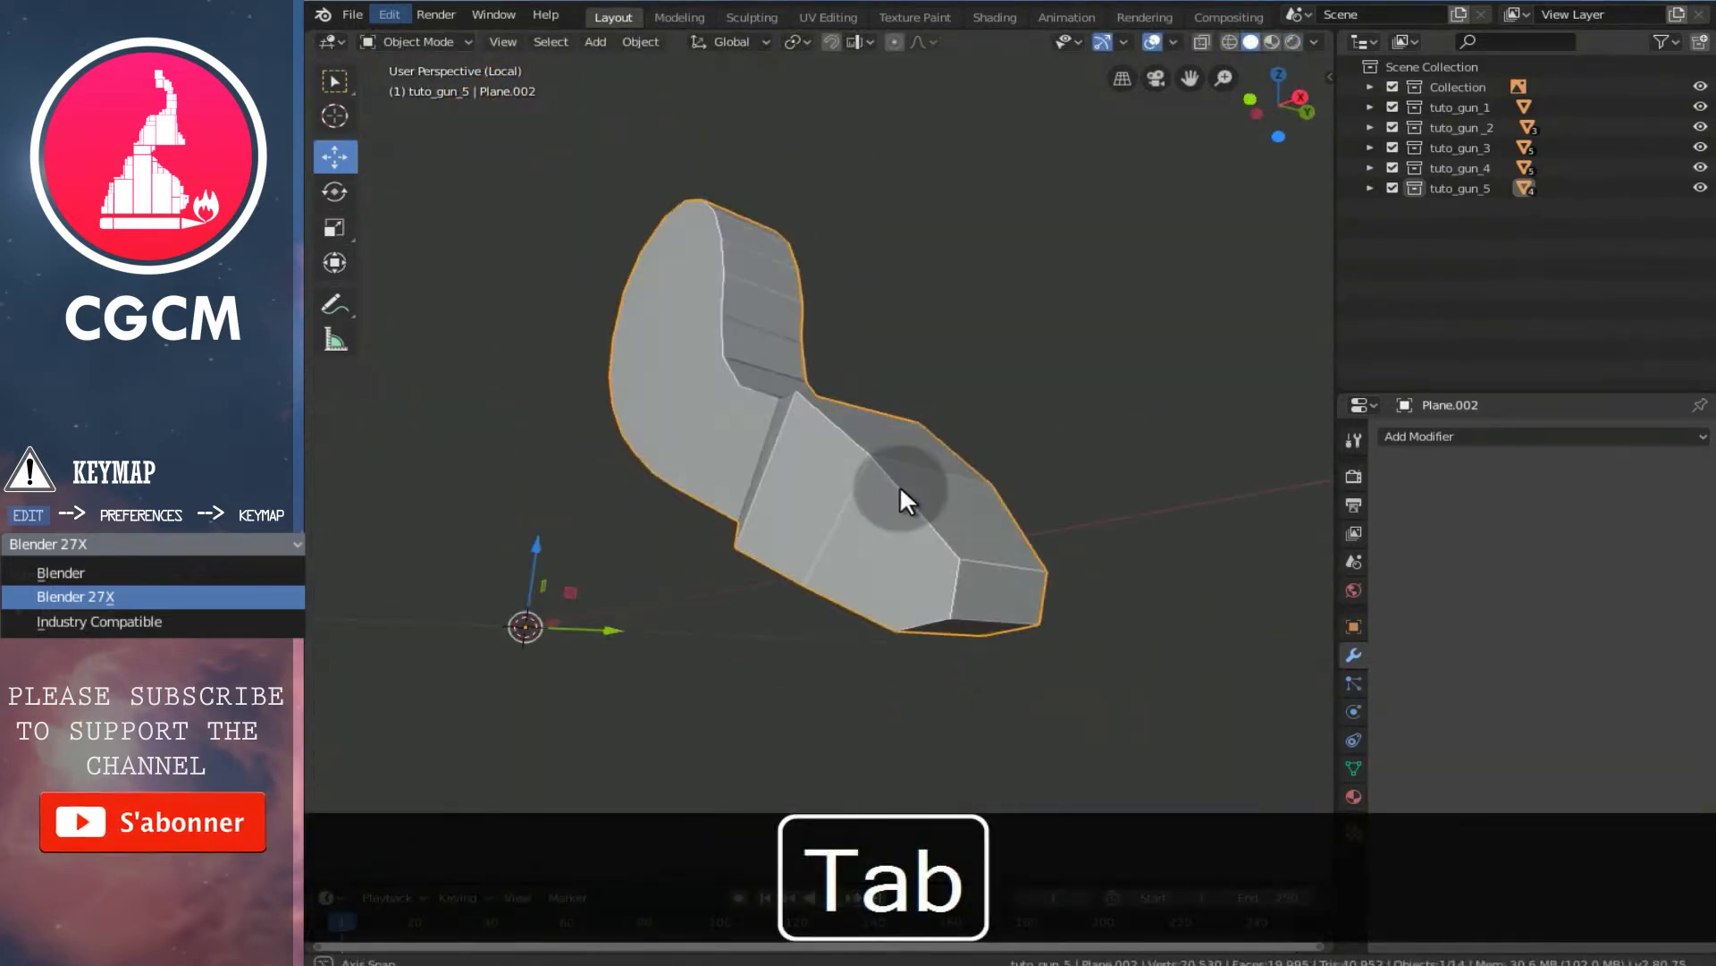
key(w)
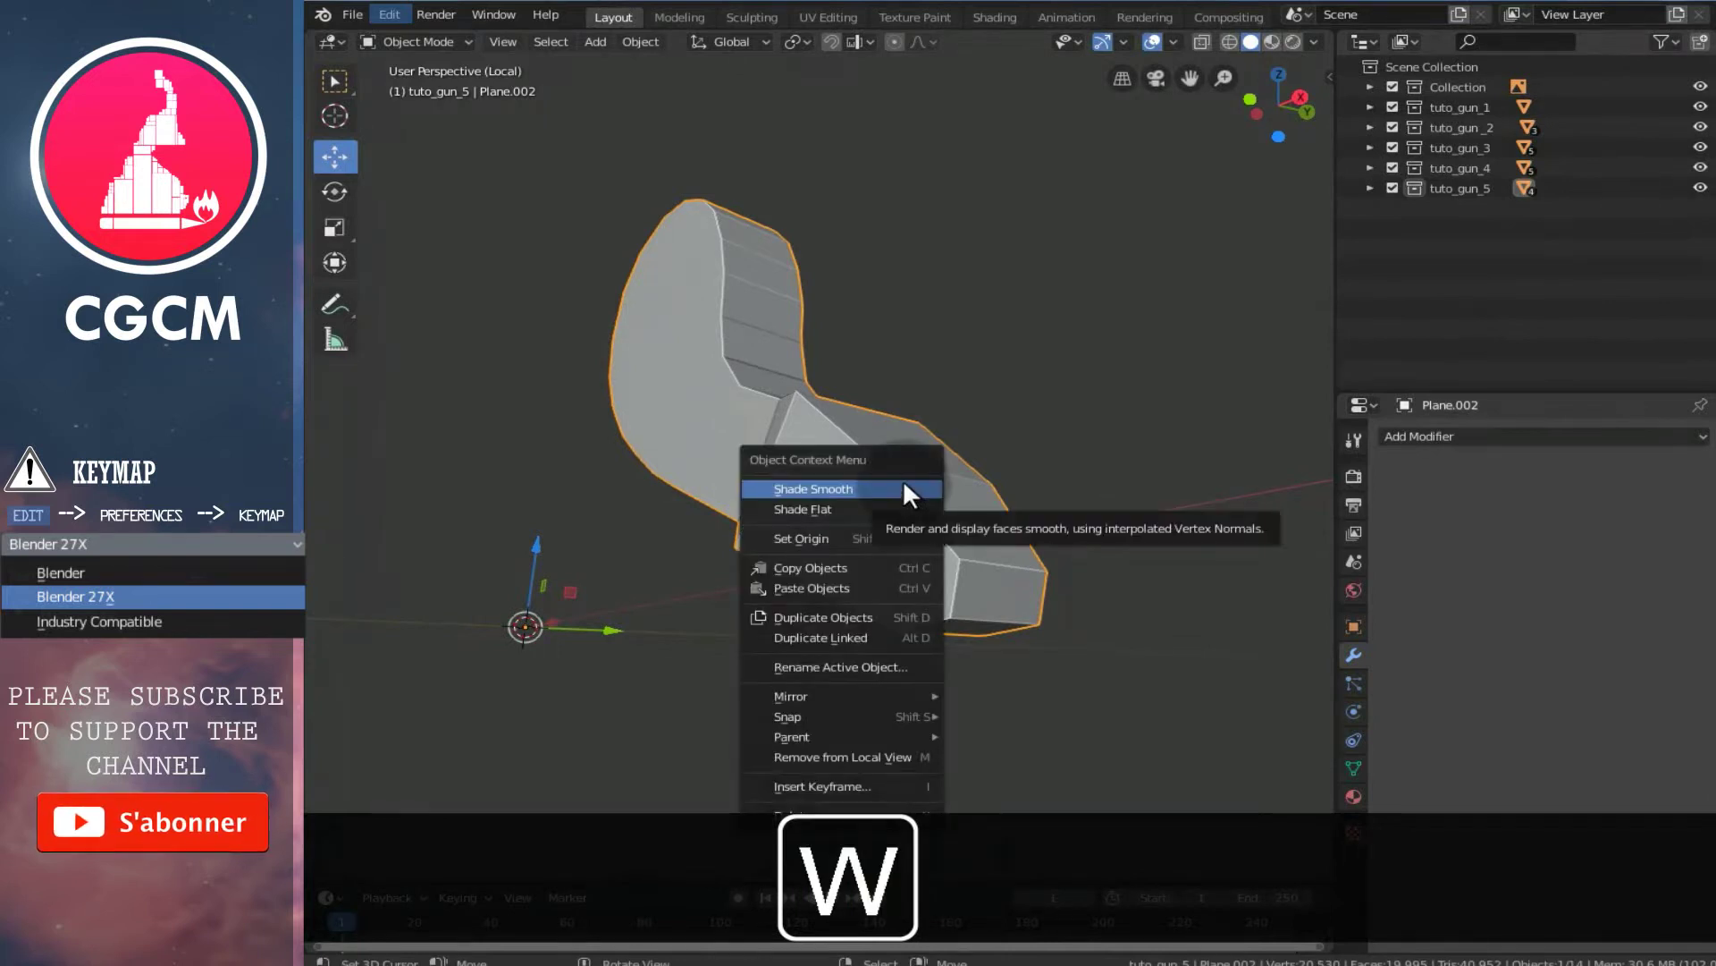
click(902, 488)
click(1353, 767)
click(1417, 807)
middle_drag(787, 420, 720, 474)
- Add a Bevel modifier to the plate with its limit method set to Angle
click(1350, 652)
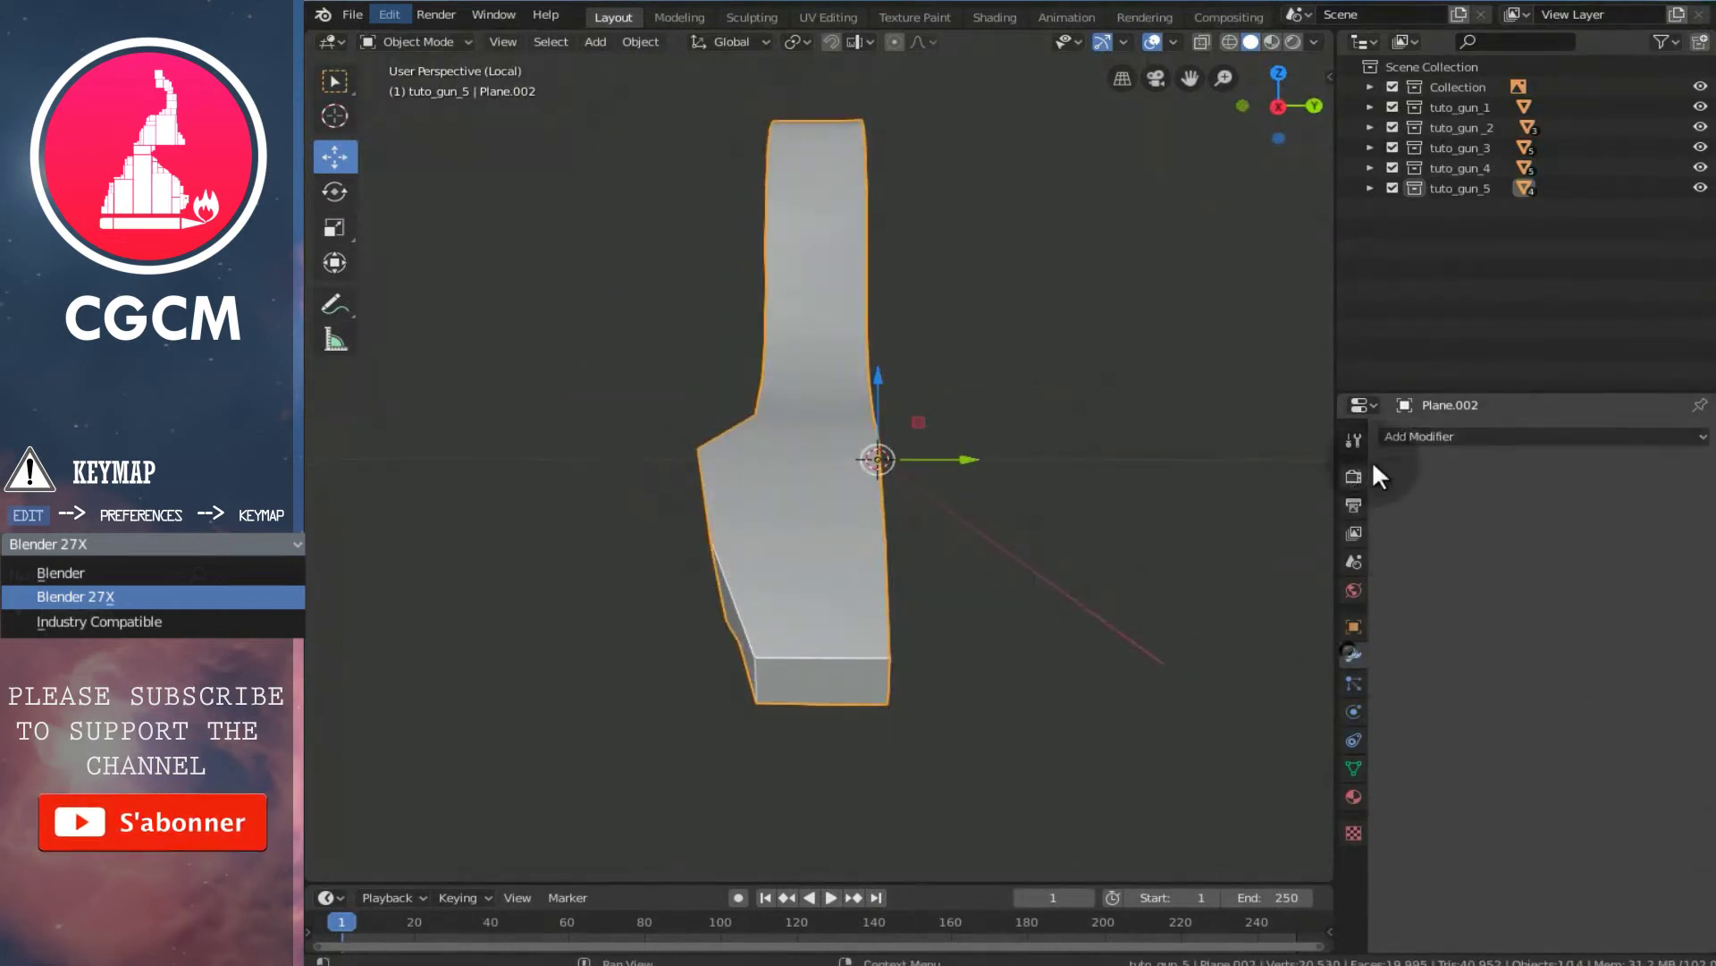
click(1418, 440)
click(1259, 503)
middle_drag(1092, 572, 948, 537)
click(1500, 681)
- In Edit Mode, knife-cut the tail's front face from the tip's upper corner vertex to the lower-edge vertex
scroll(1230, 509, up, 4)
middle_drag(1230, 509, 1020, 530)
key(Tab)
click(1049, 515)
key(k)
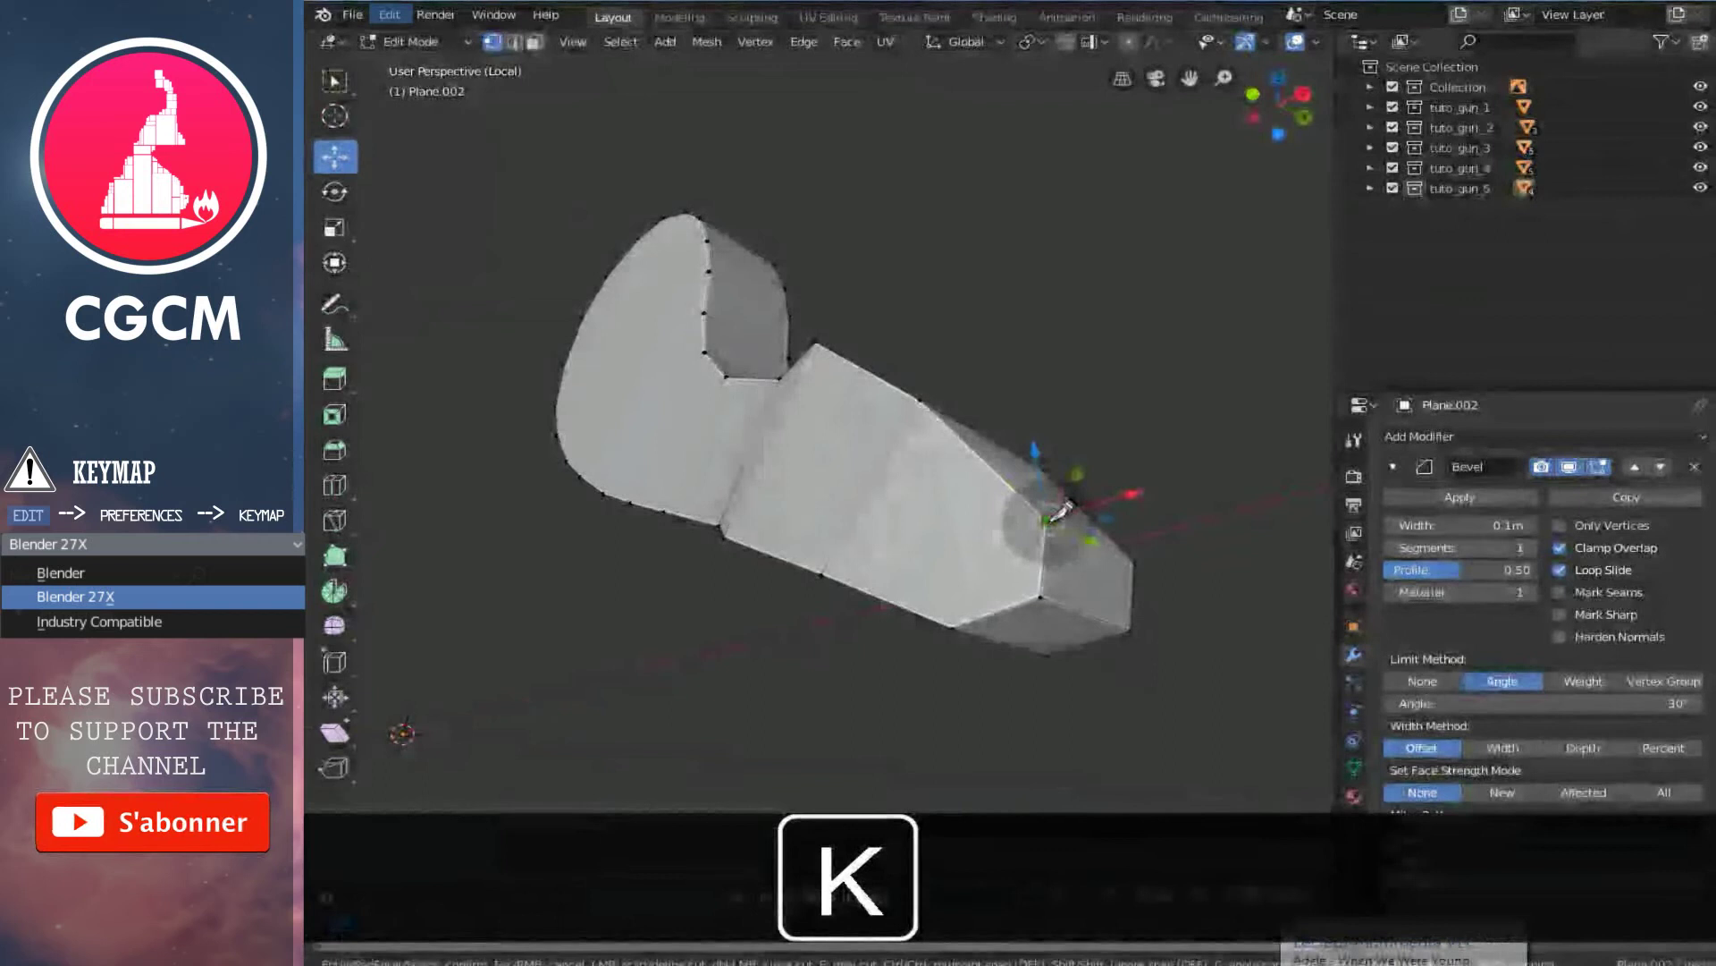
click(1048, 519)
click(952, 629)
key(Return)
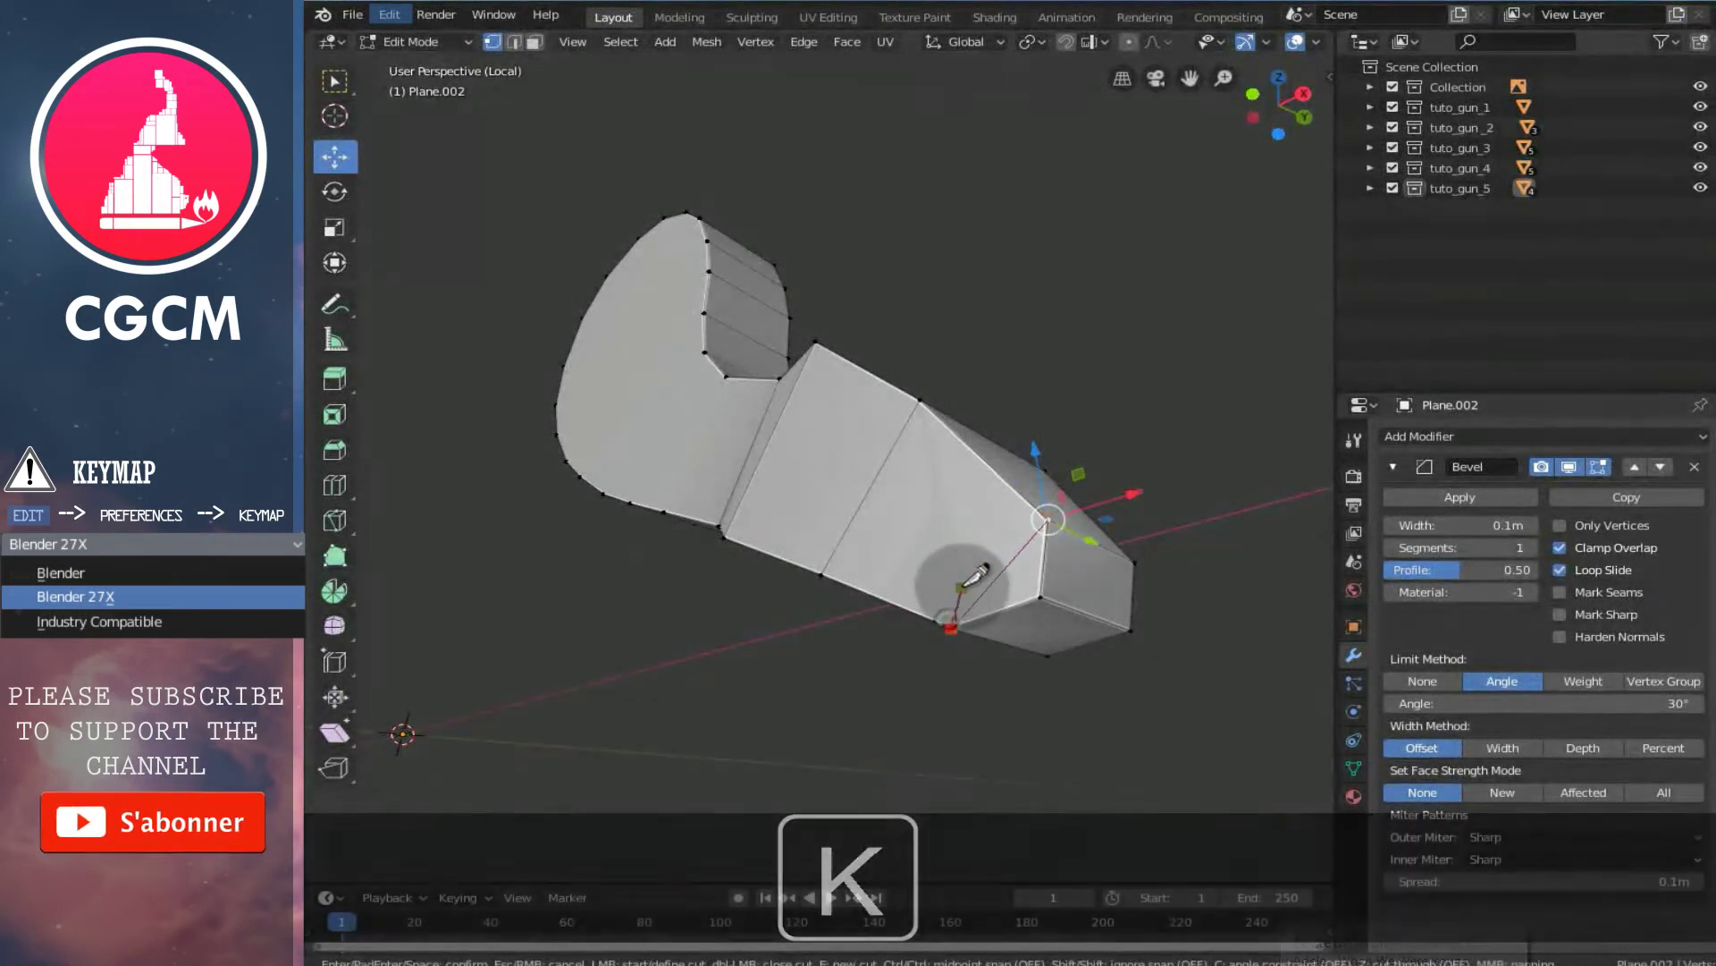
- Knife-cut the tail's opposite side face from the tip's upper corner vertex to the lower-edge vertex, matching the front cut
middle_drag(1028, 590, 819, 612)
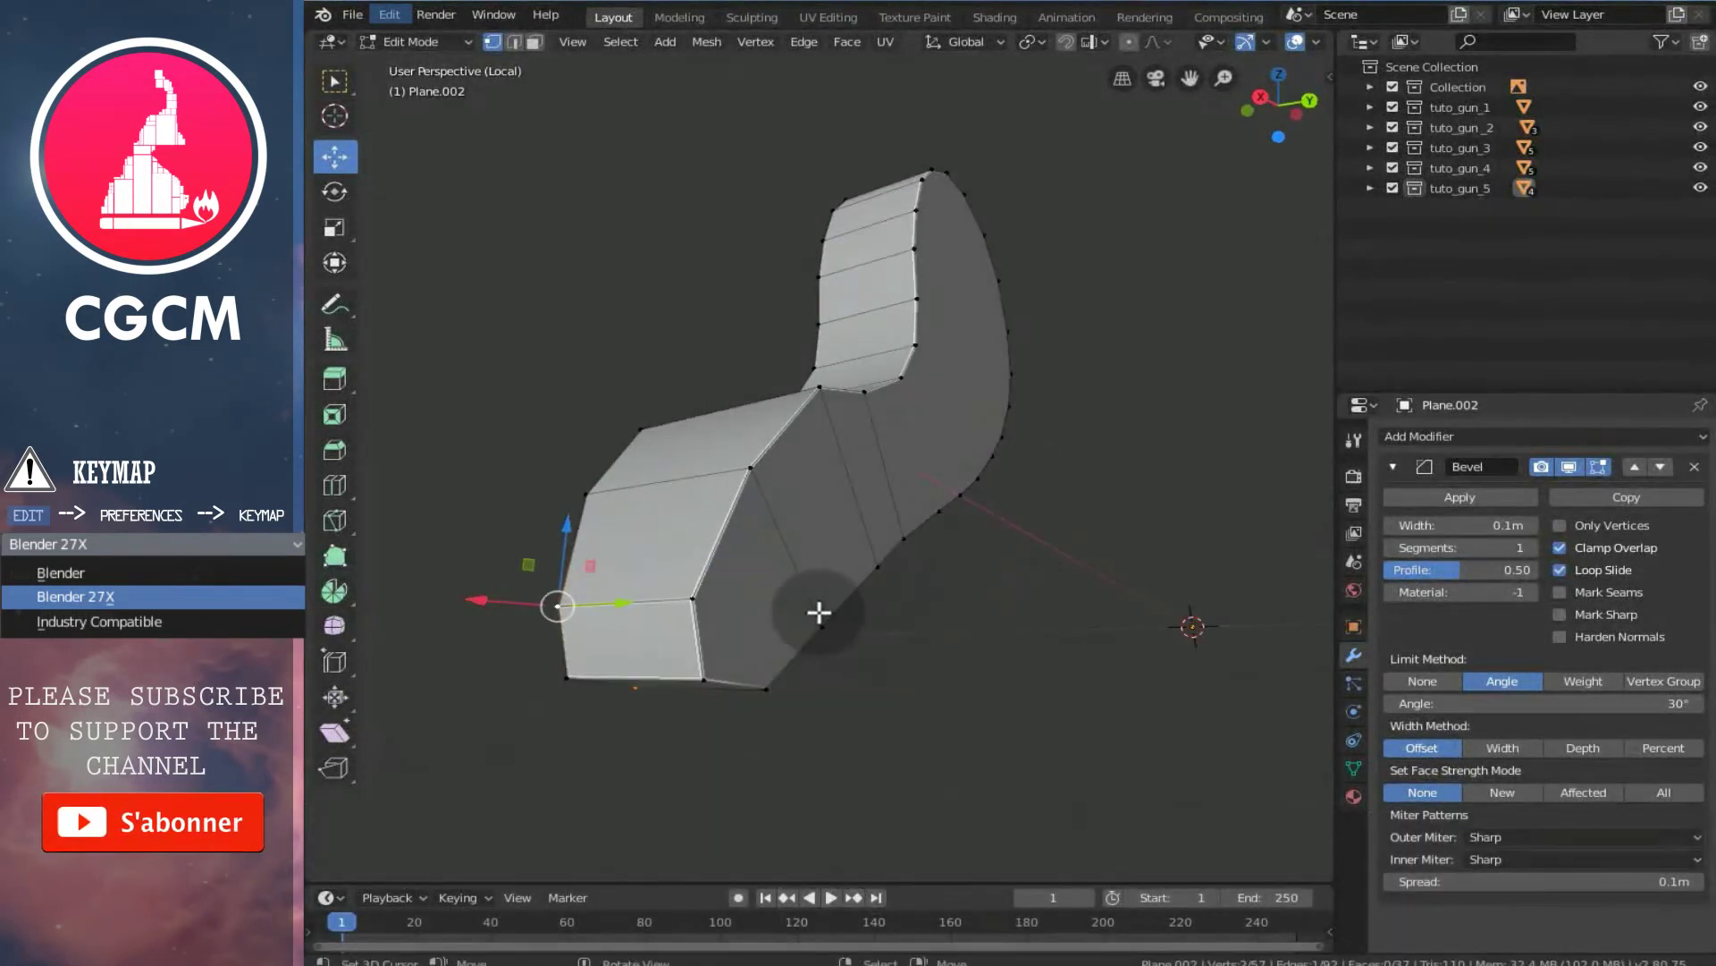
key(k)
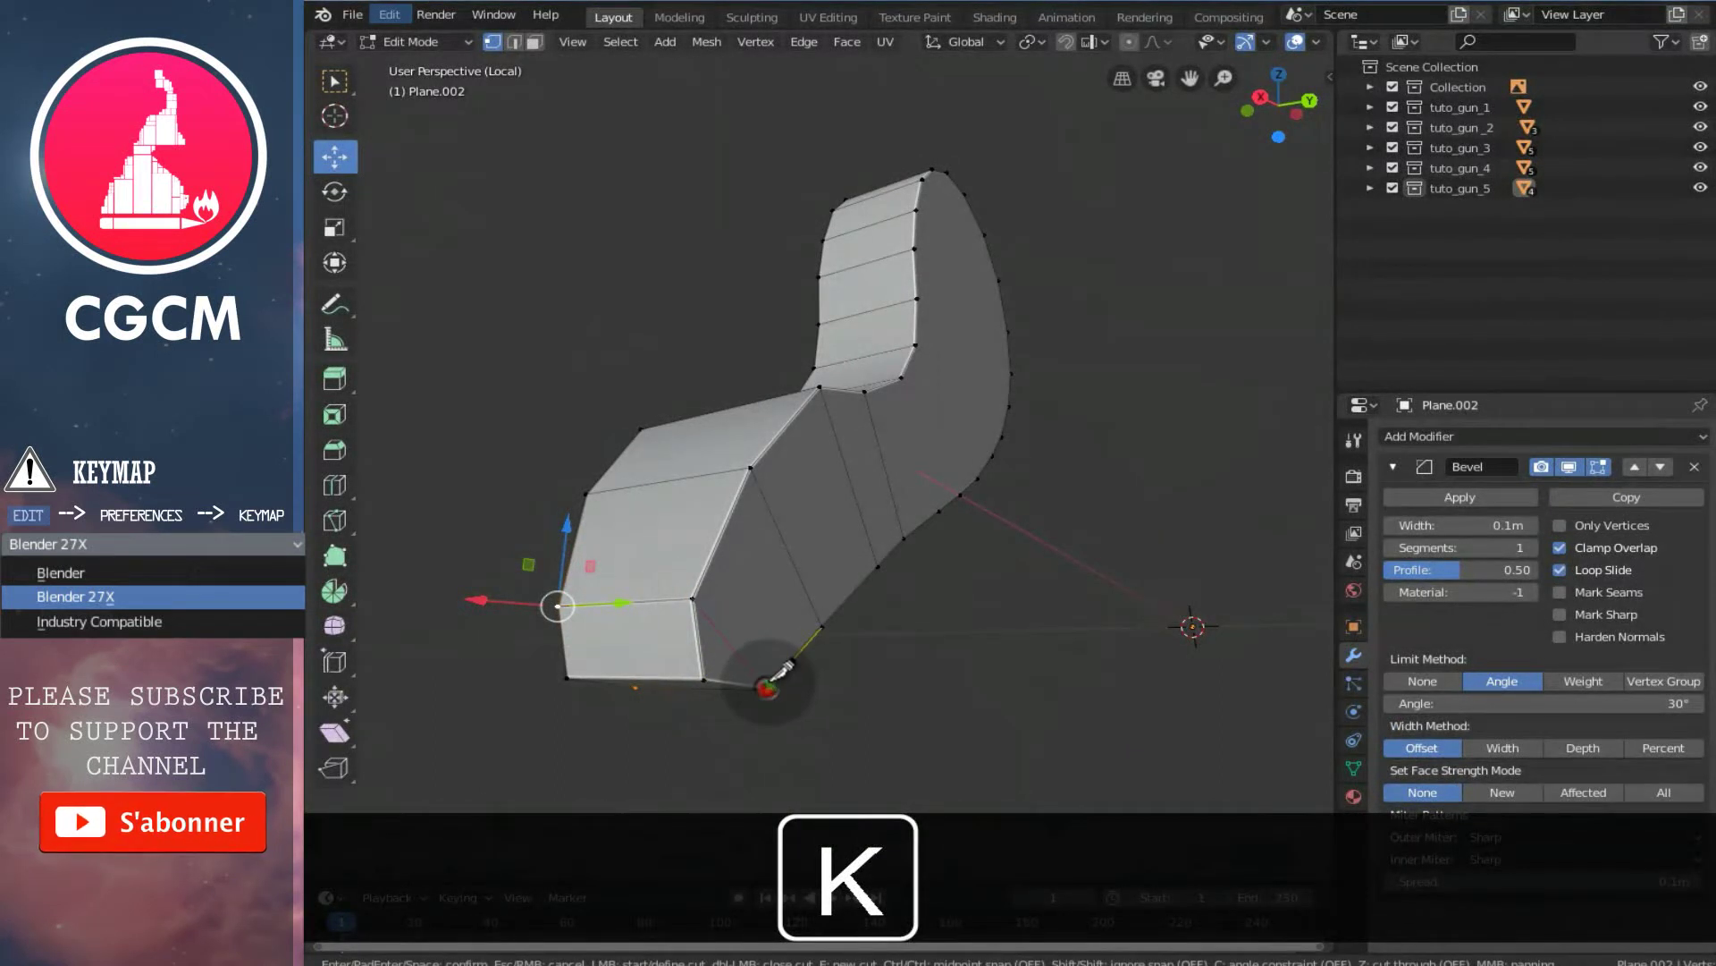
middle_drag(689, 544, 796, 506)
key(Tab)
key(Tab)
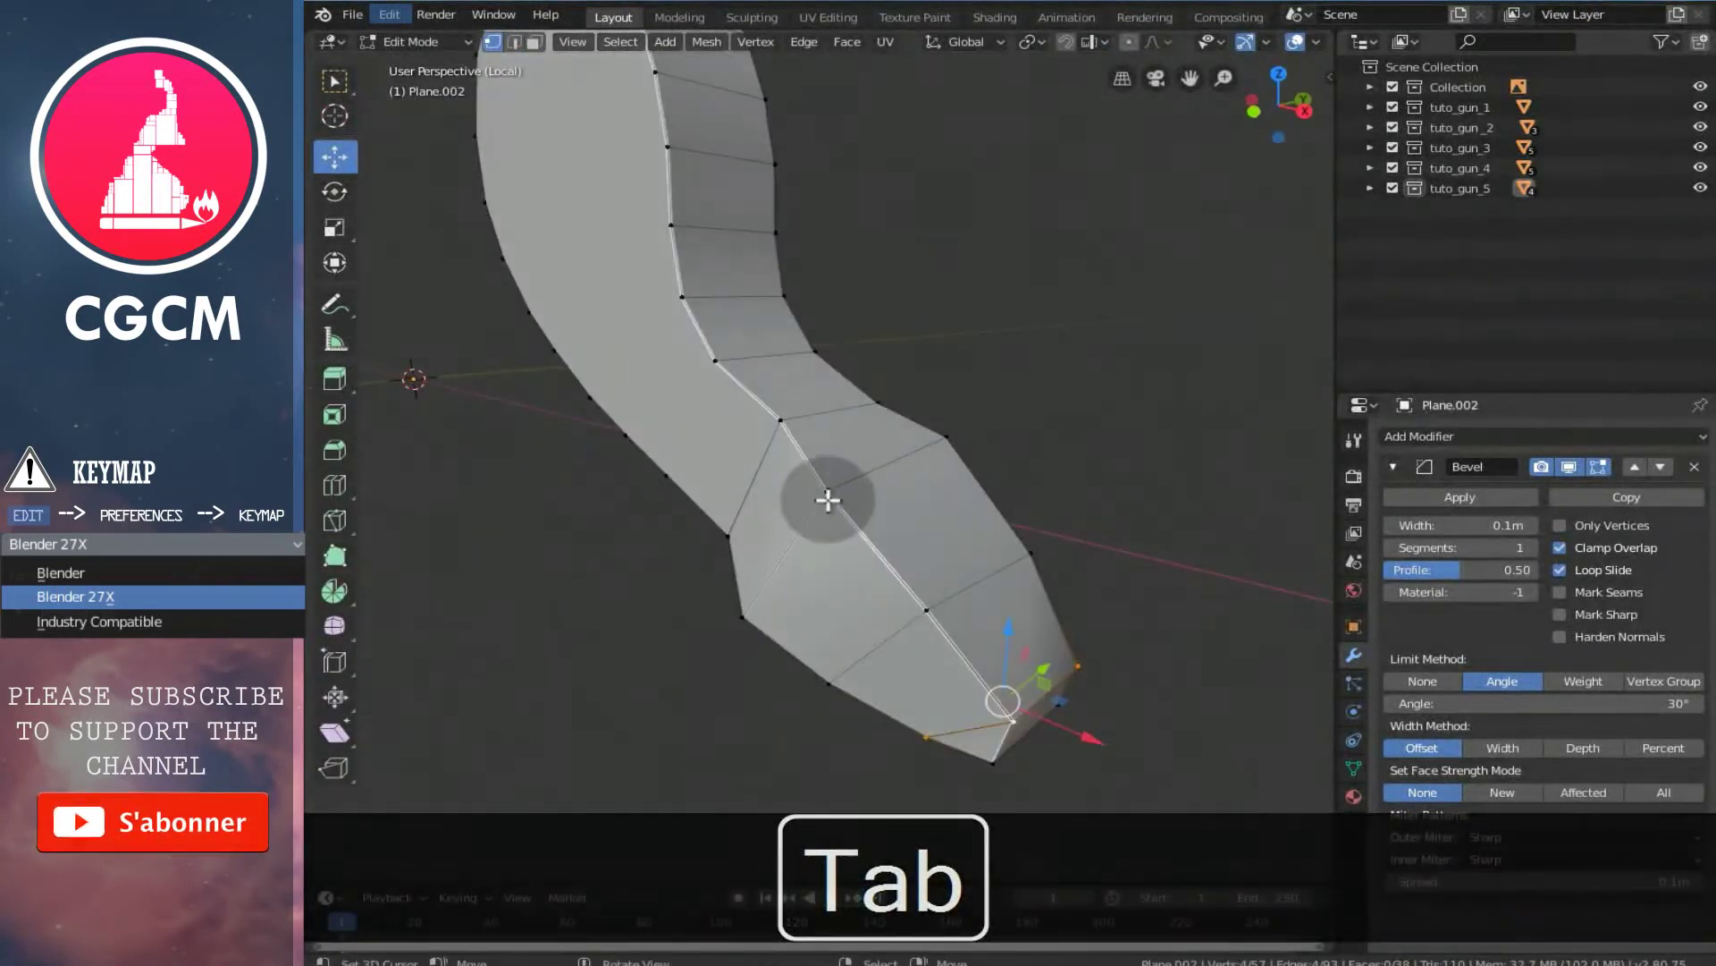
- Bevel the edge loop crossing the start of the raised tail with 3 segments, returning to Object Mode to check the shading
alt+click(820, 499)
key(ctrl+b)
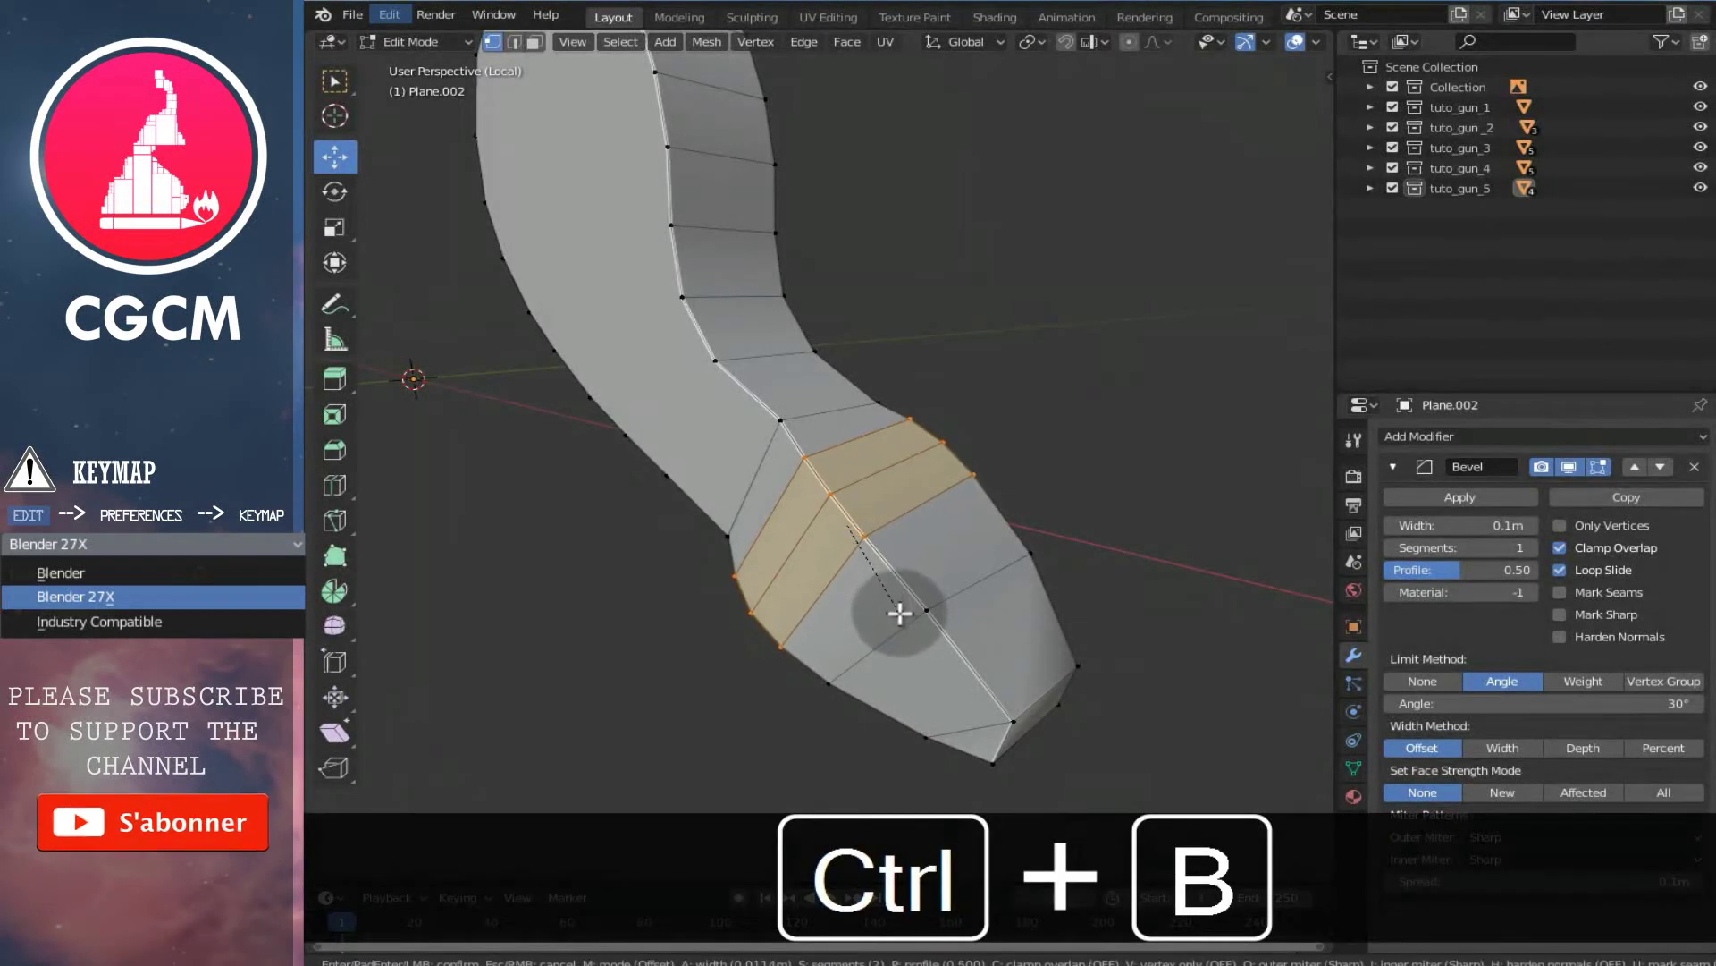
scroll(901, 617, up, 1)
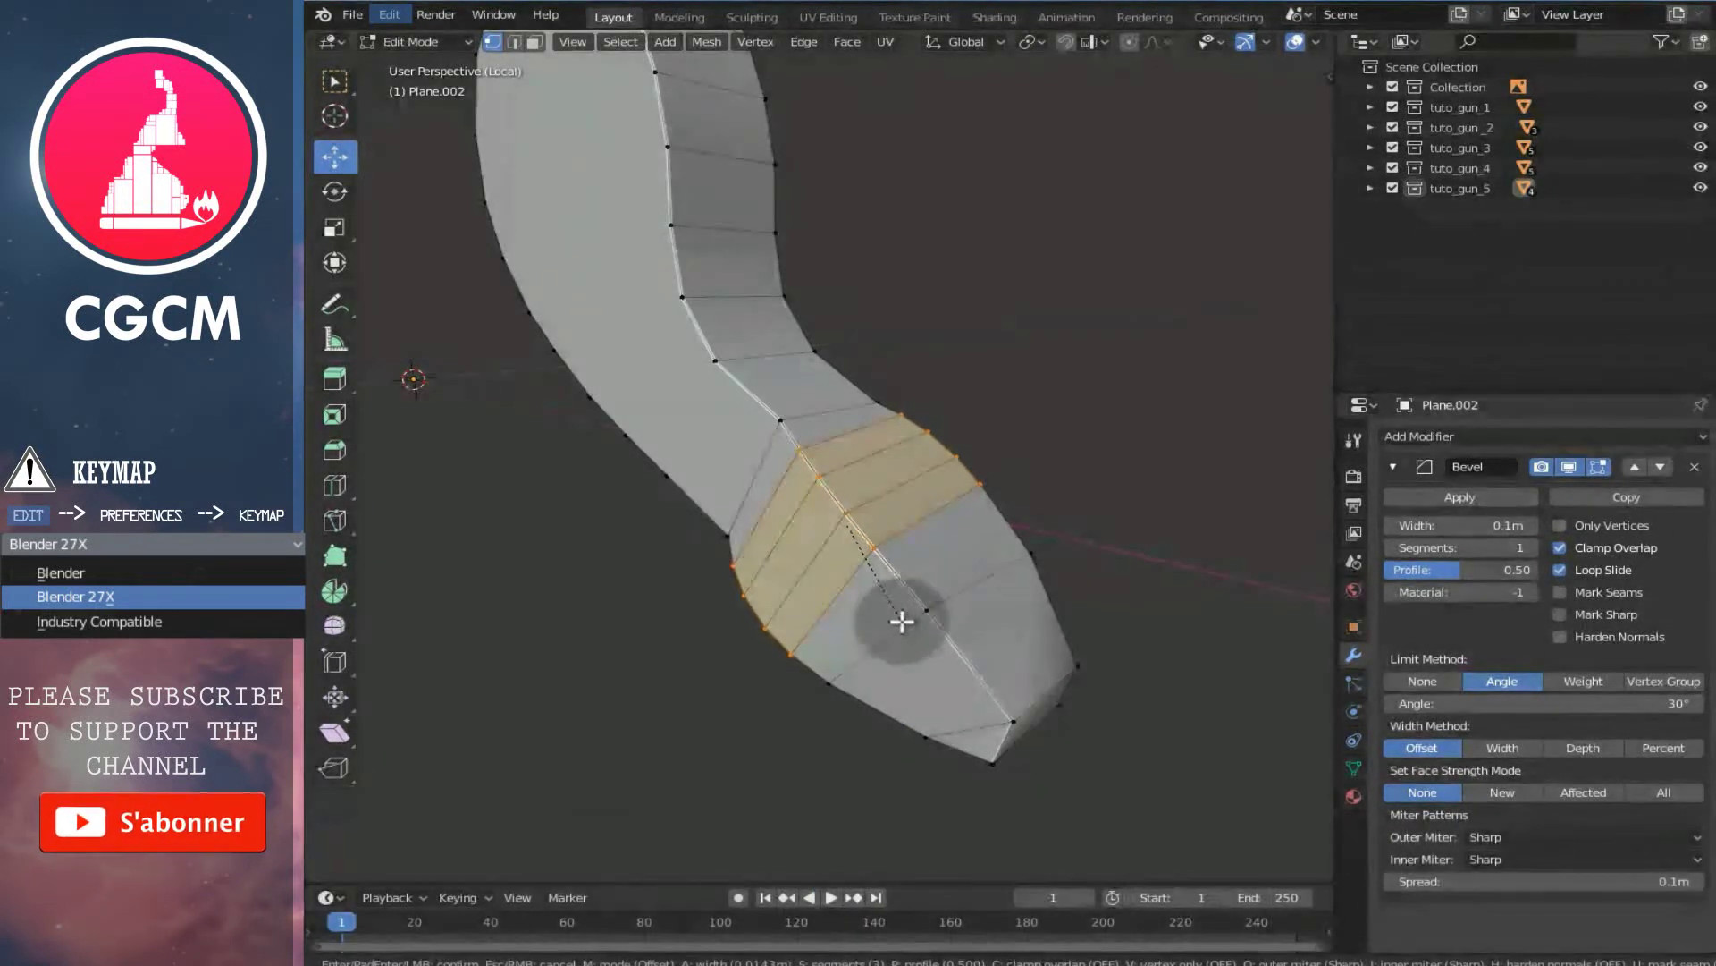
click(901, 621)
middle_drag(805, 548, 768, 541)
key(Tab)
middle_drag(887, 558, 962, 475)
scroll(812, 452, up, 4)
middle_drag(812, 452, 705, 568)
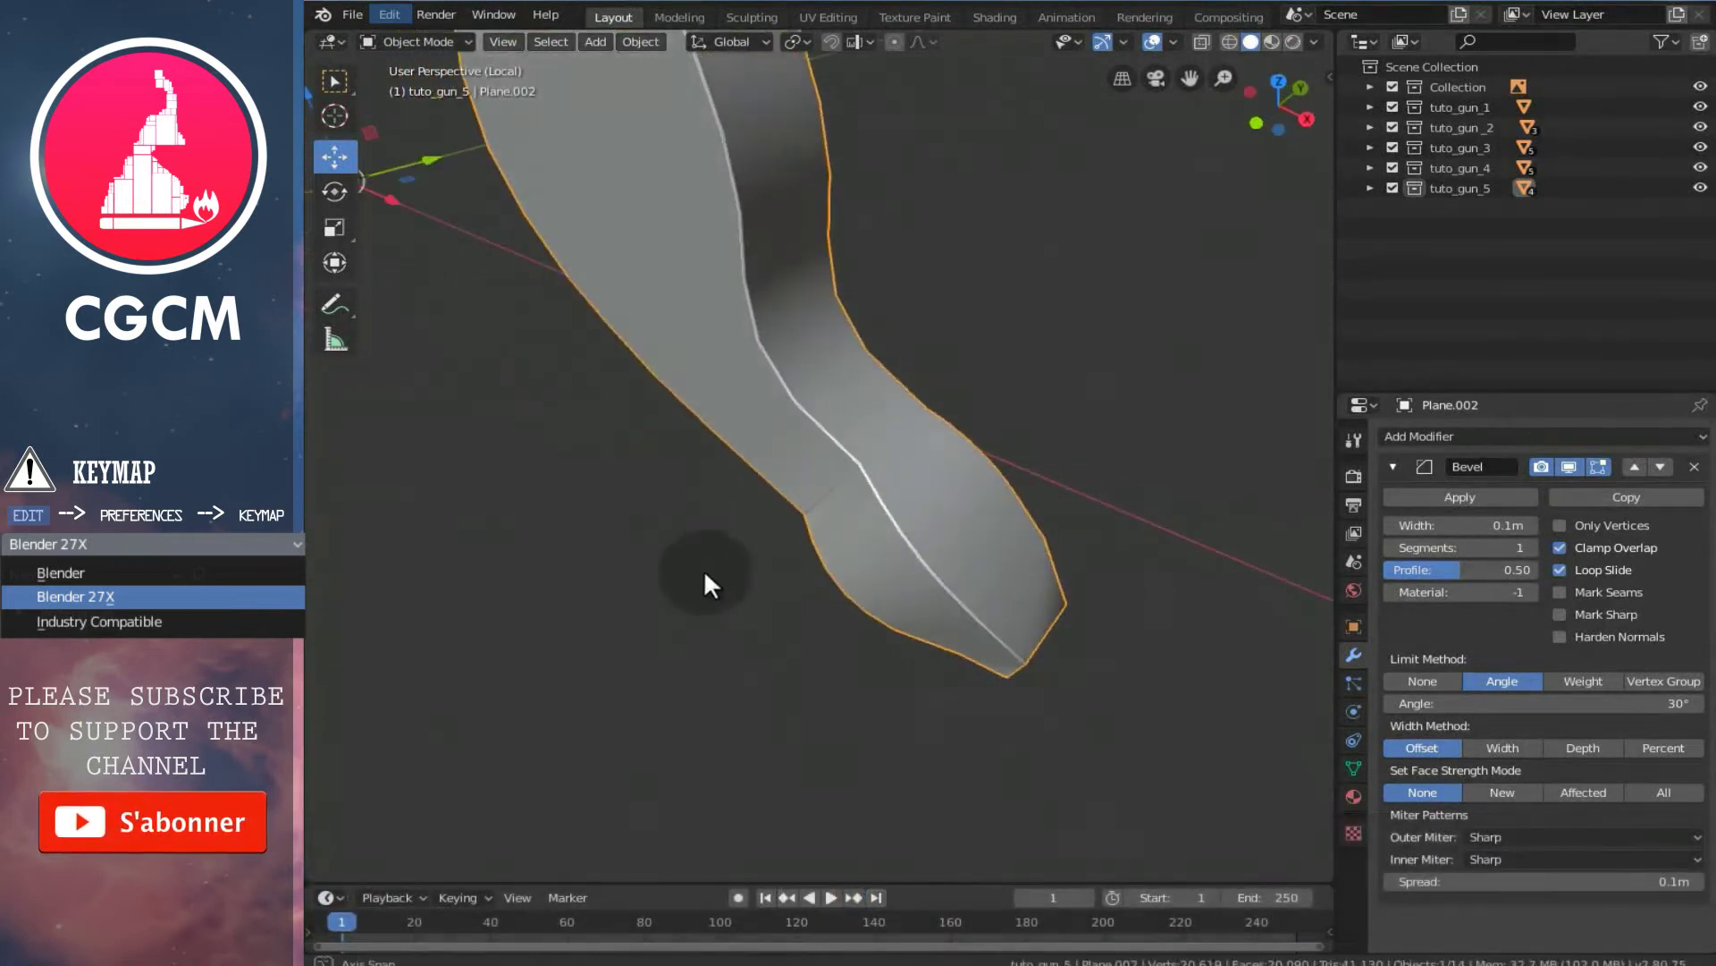
- In Edit Mode's edge selection, bevel the lower edge across the tail's tip to round it off
key(Tab)
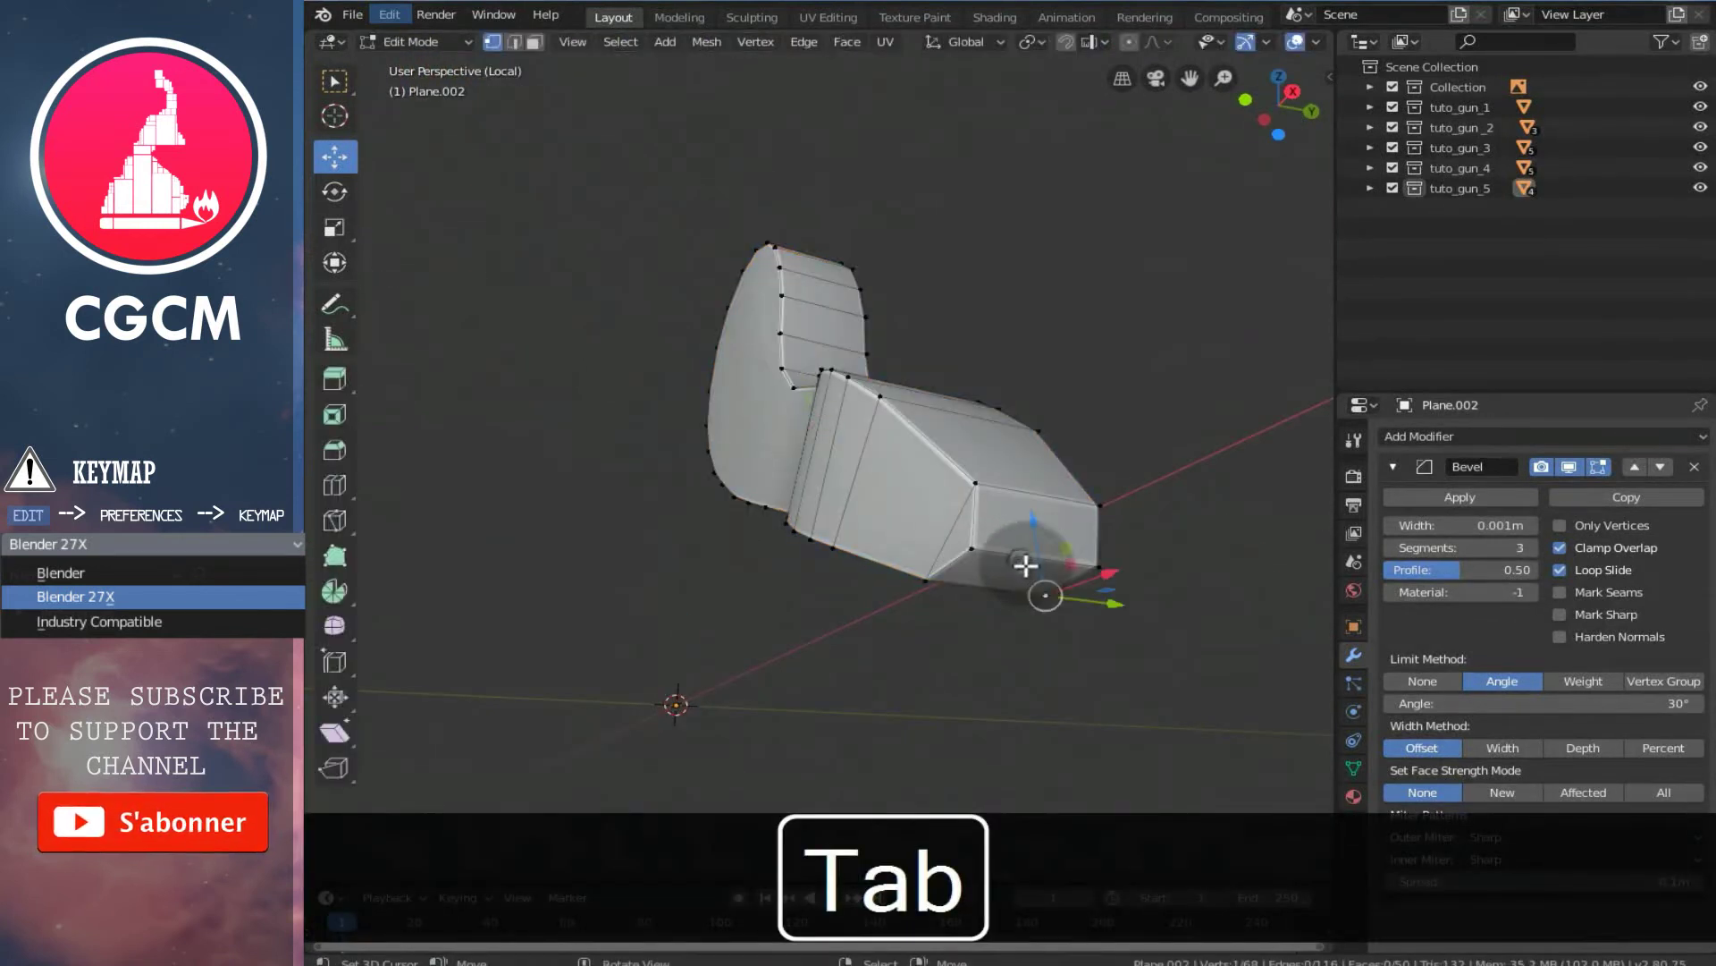
key(ctrl+Tab)
click(945, 569)
click(1019, 555)
middle_drag(1019, 554, 1062, 542)
key(ctrl+b)
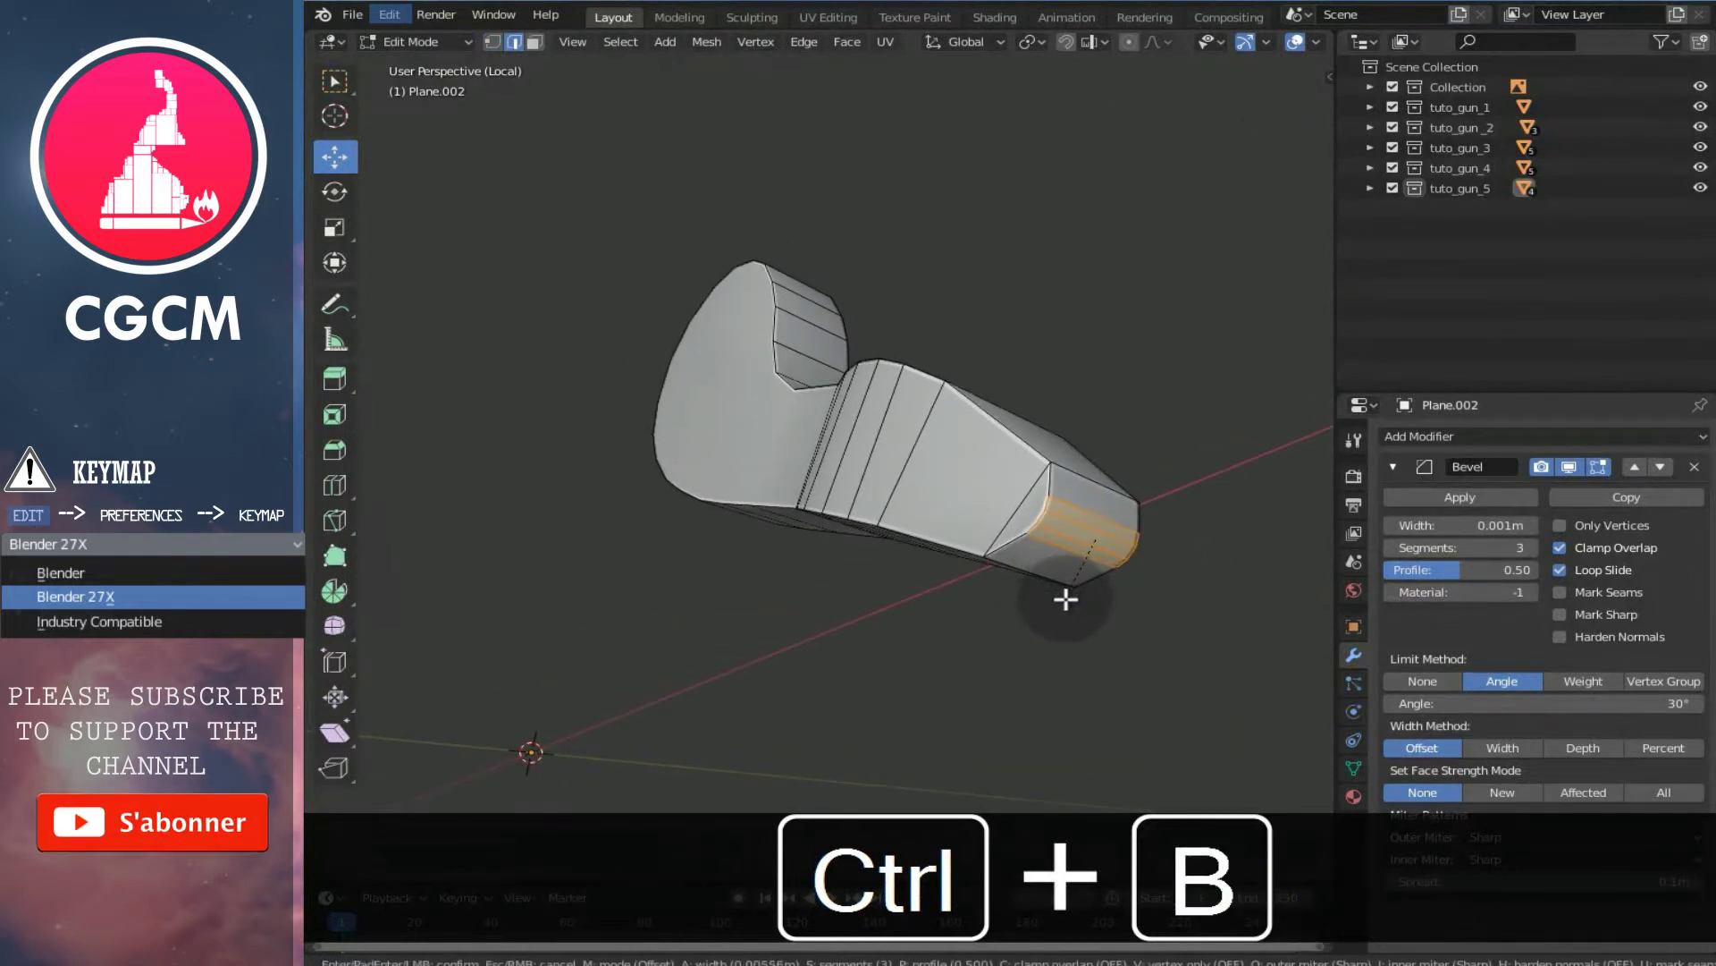
click(1066, 604)
middle_drag(1073, 590, 1008, 559)
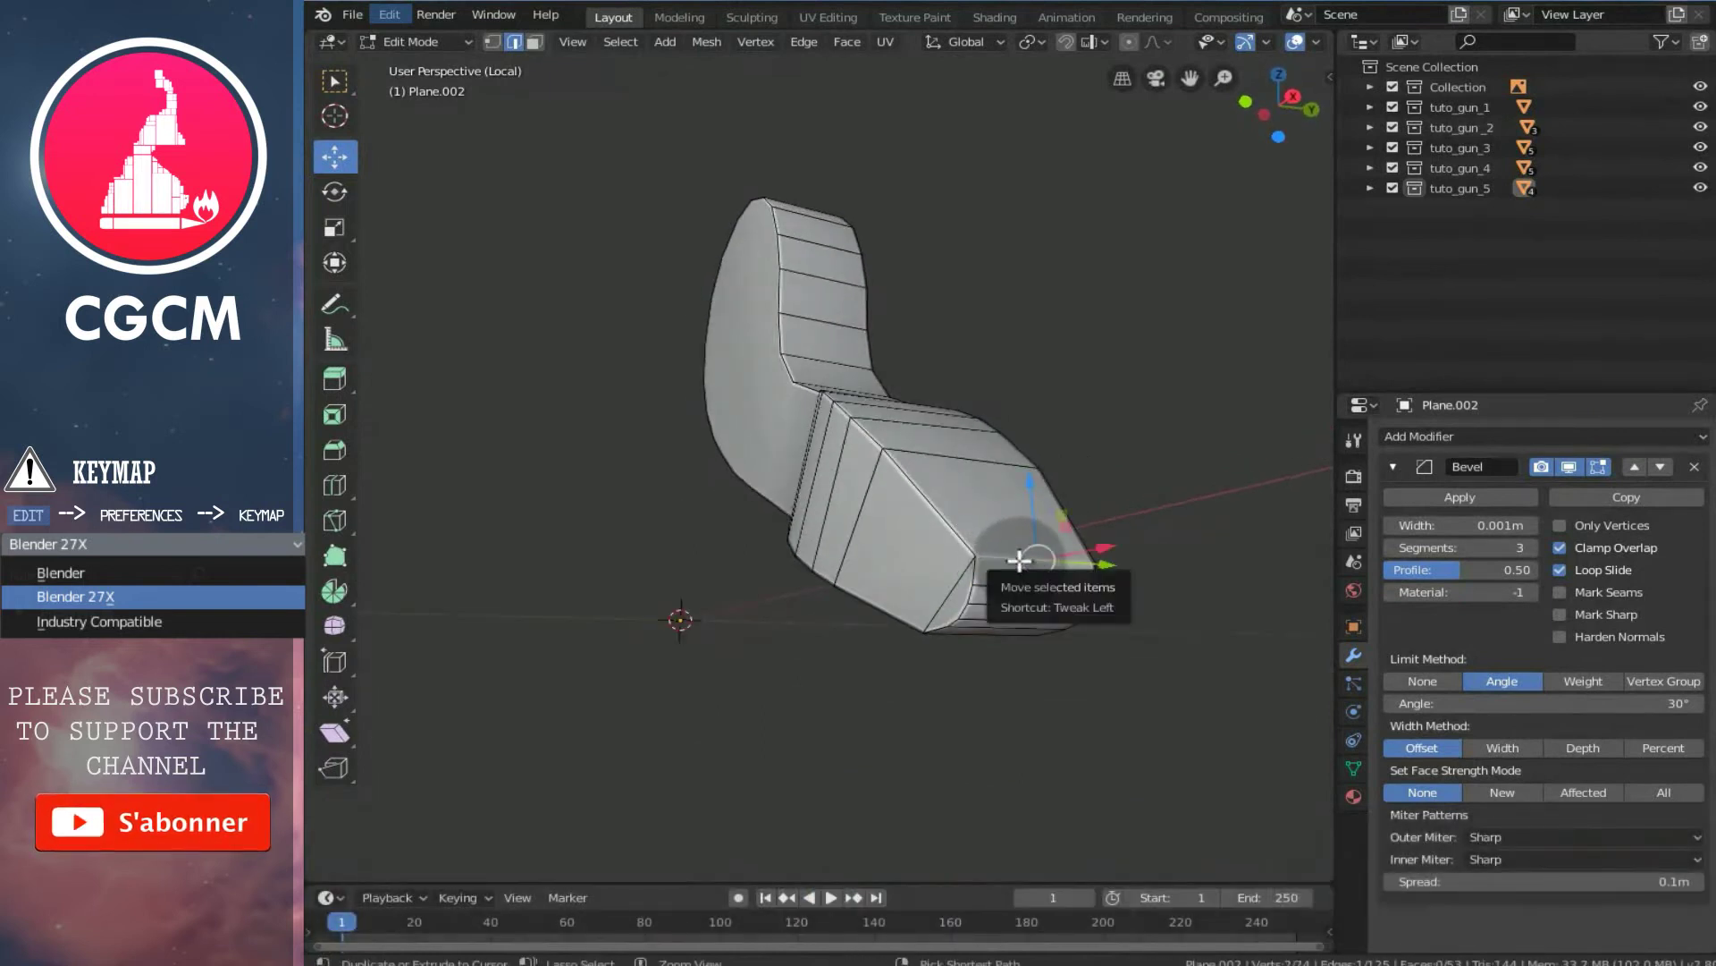
- Bevel the edges bordering the rounded tip to soften its junction with the tail, and return to Object Mode
middle_drag(1005, 555, 1041, 565)
key(ctrl+b)
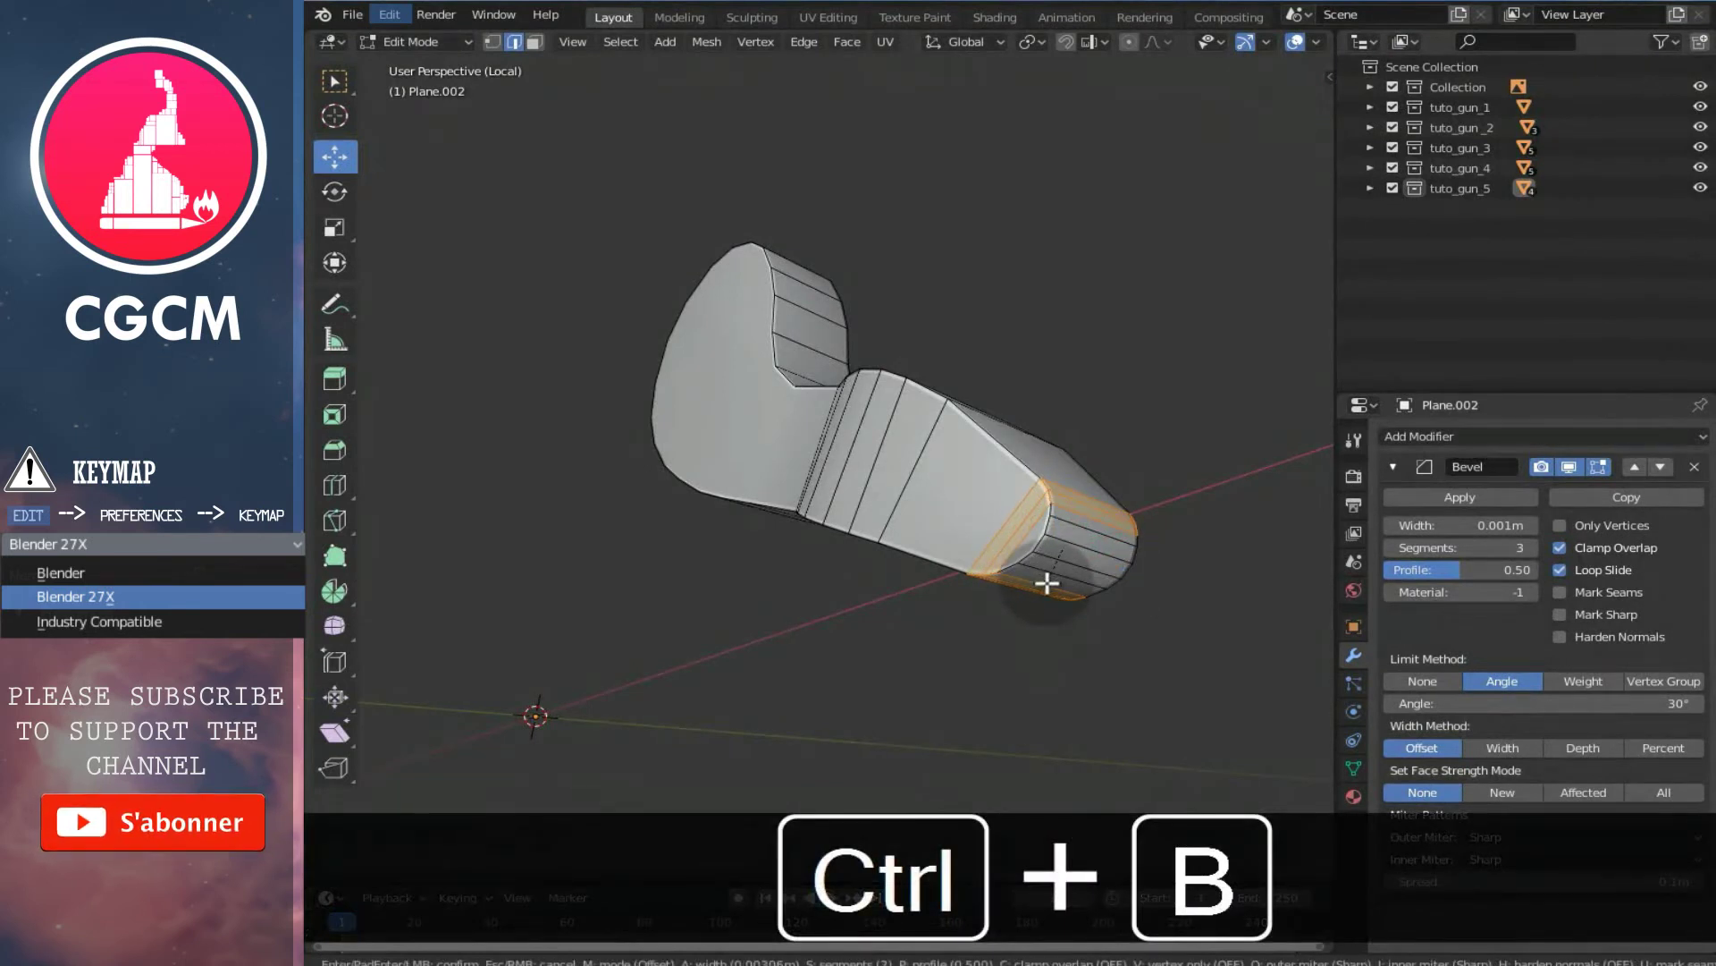
click(1046, 583)
key(Tab)
key(a)
- From the right wireframe view, select all back-side vertices and move them along Y toward the front to thin the plate
middle_drag(1049, 500, 799, 569)
key(z)
key(KP_3)
key(Tab)
key(b)
drag(857, 146, 919, 637)
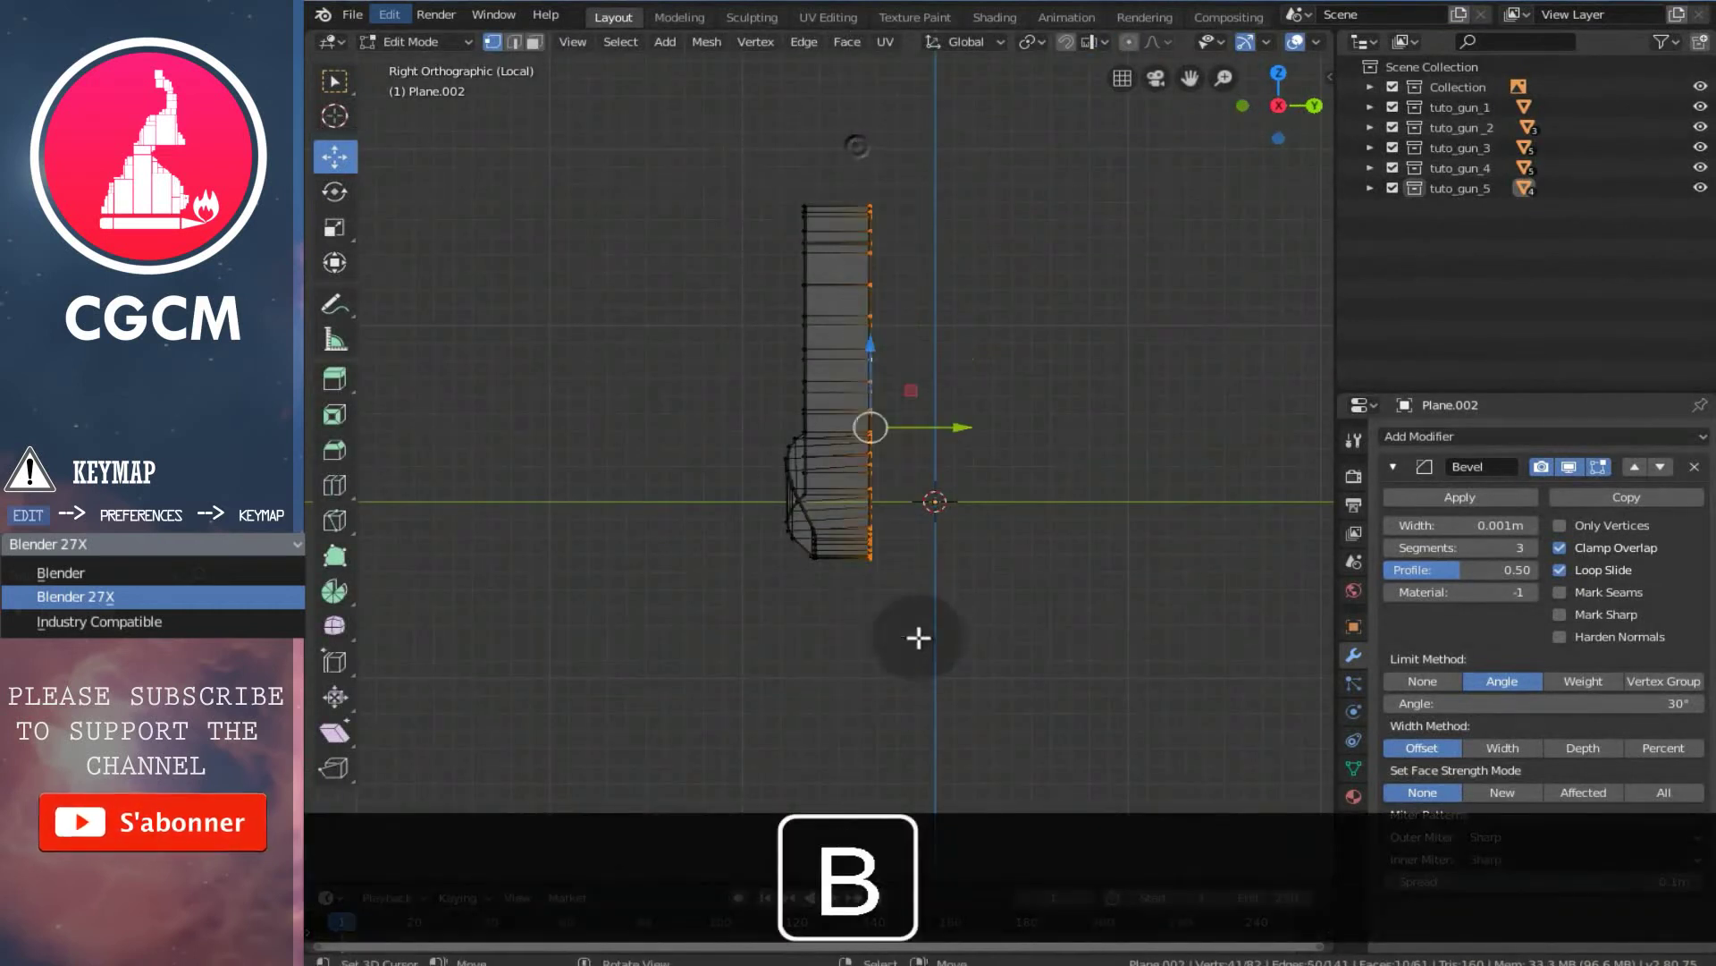
drag(955, 421, 925, 425)
key(z)
mouse_move(924, 422)
middle_down()
mouse_move(908, 425)
mouse_move(925, 410)
mouse_move(957, 453)
mouse_move(835, 475)
mouse_move(797, 429)
mouse_move(905, 375)
mouse_move(786, 444)
mouse_move(824, 479)
middle_up()
key(Tab)
key(a)
key(KP_1)
shift+scroll(892, 368, up, 3)
- Bevel the two neighbouring edges across the rim at the plate's inner bend, using 3 segments and a 0.0088 m width for the first
key(Tab)
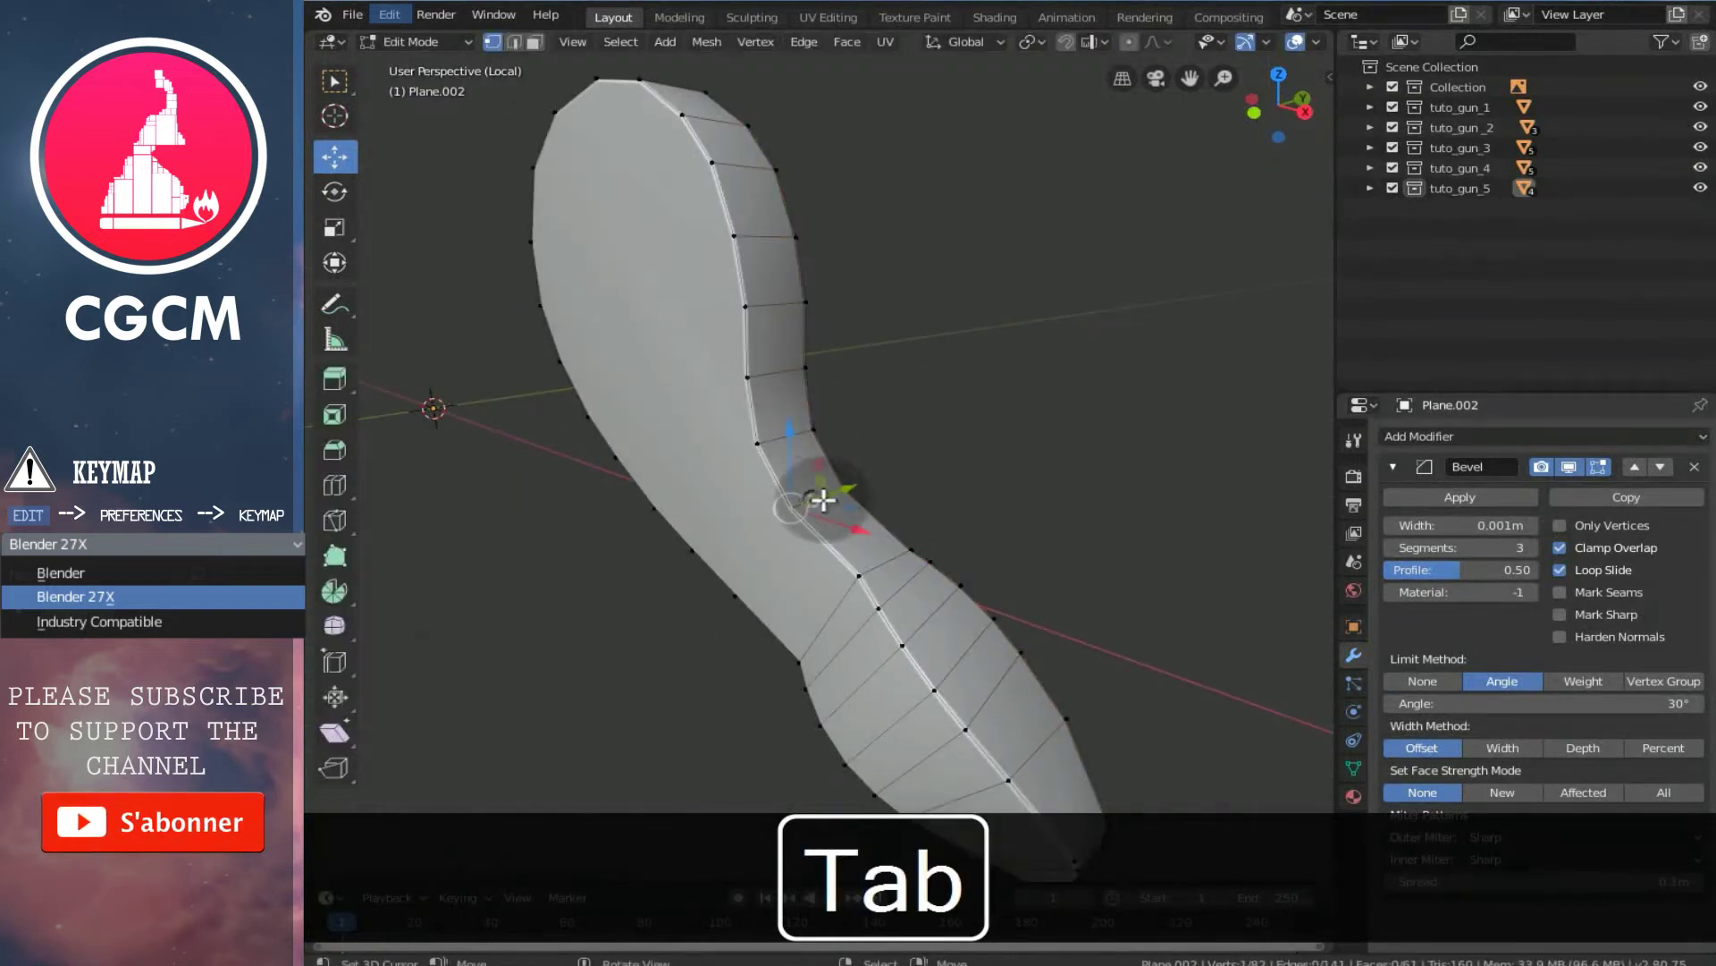
key(ctrl+Tab)
click(767, 520)
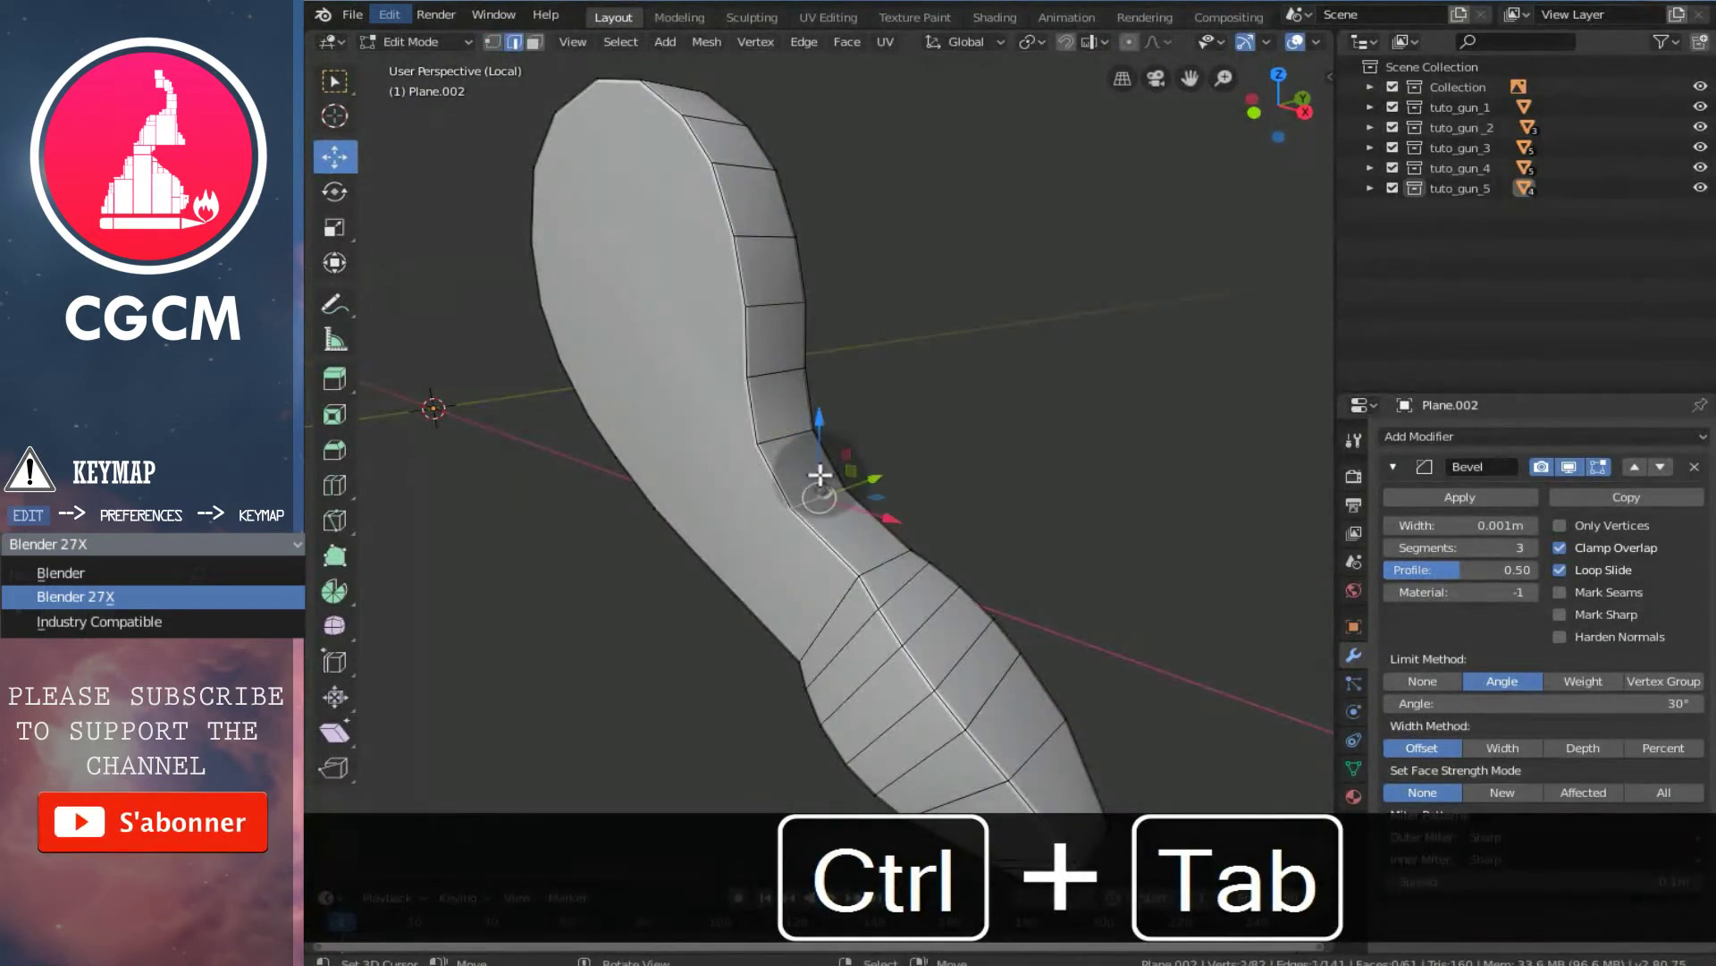
key(ctrl+b)
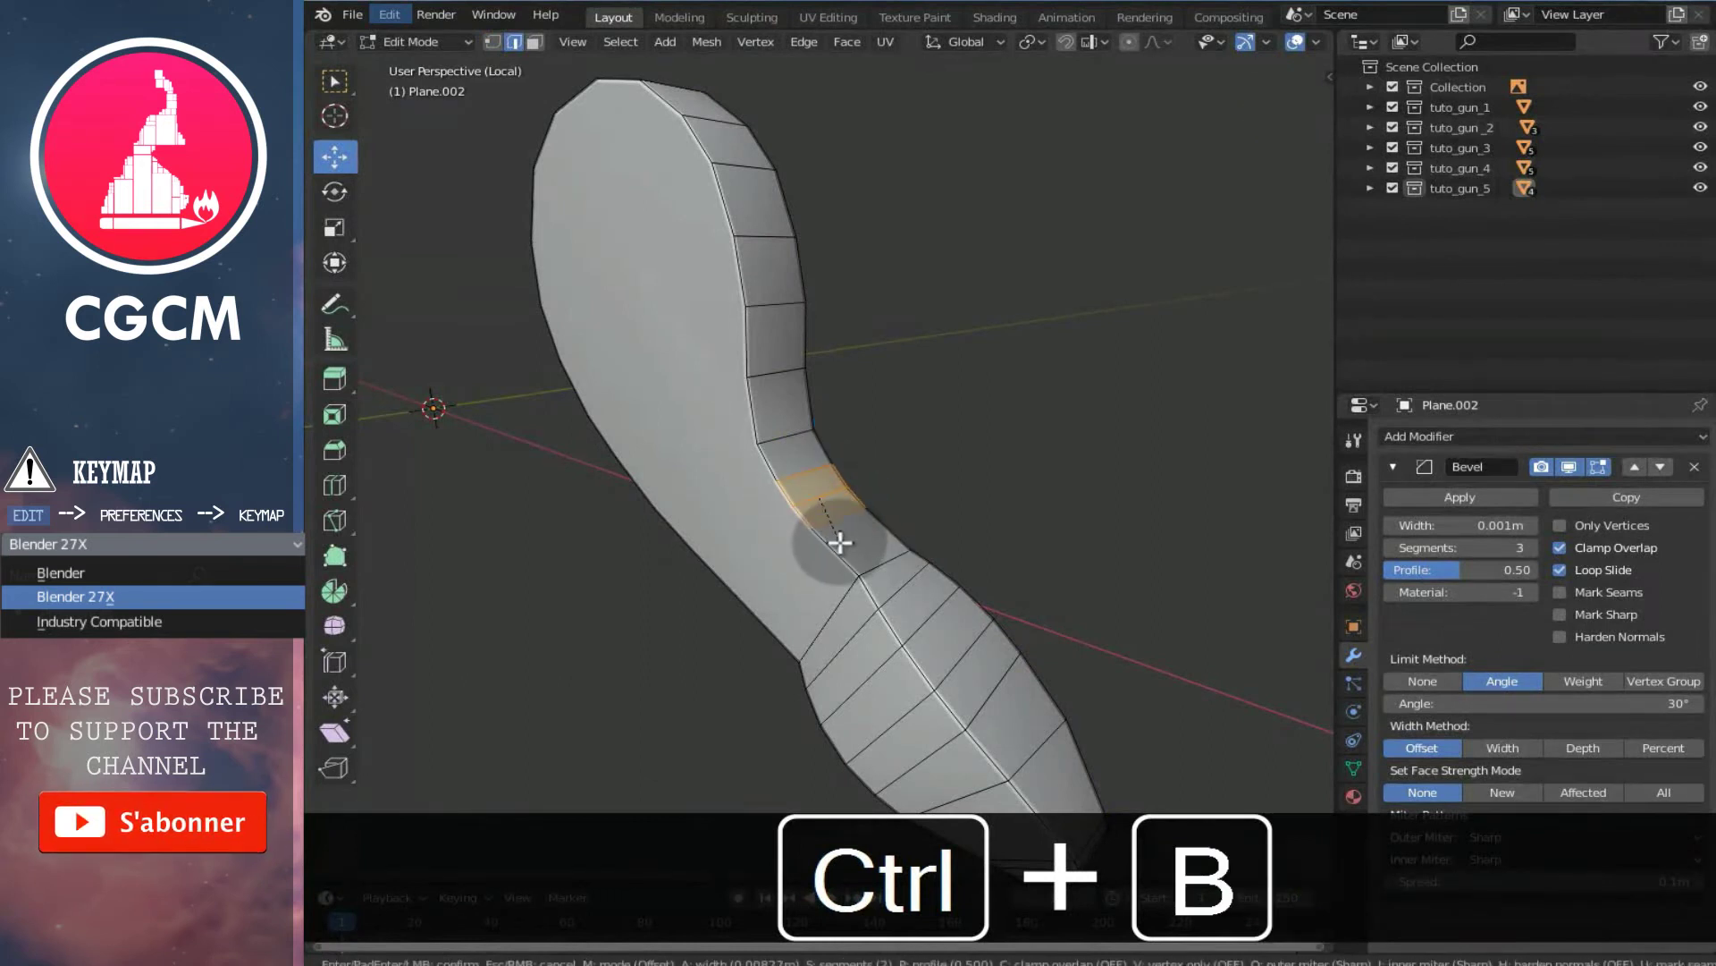
click(786, 453)
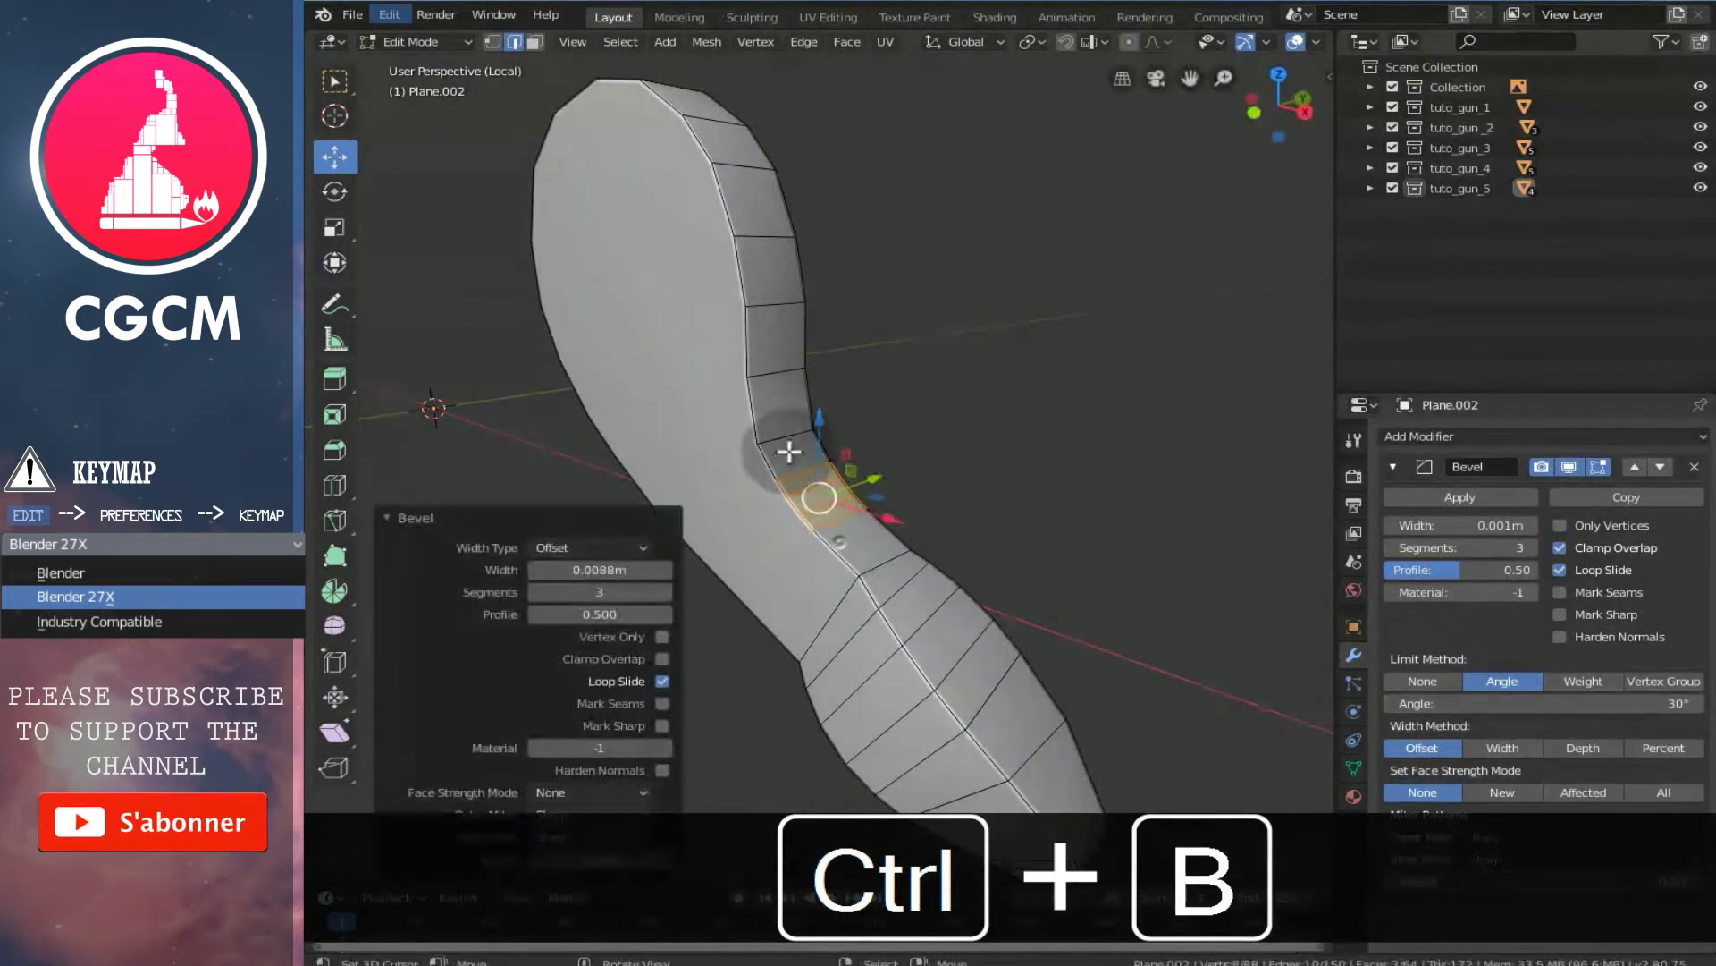
key(ctrl+b)
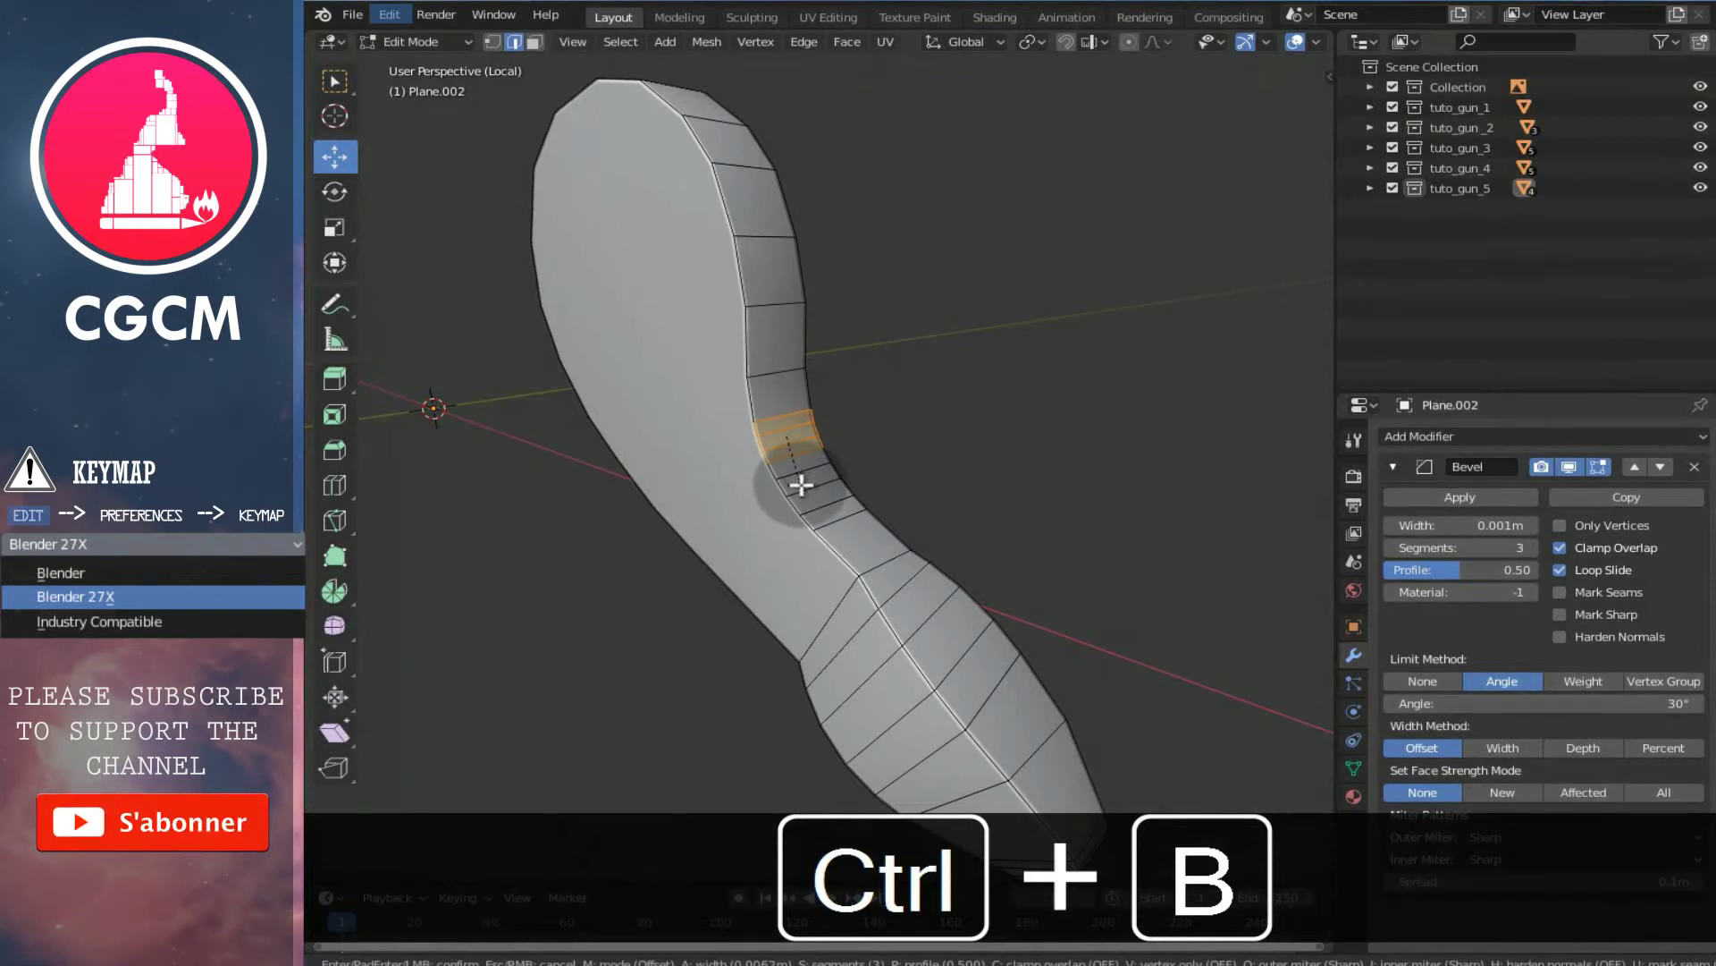
click(801, 485)
key(Tab)
middle_drag(833, 506, 607, 295)
- Bevel two of the edges across the outer rim of the rounded head, giving the second 2 segments and about 0.00859 m width
key(Tab)
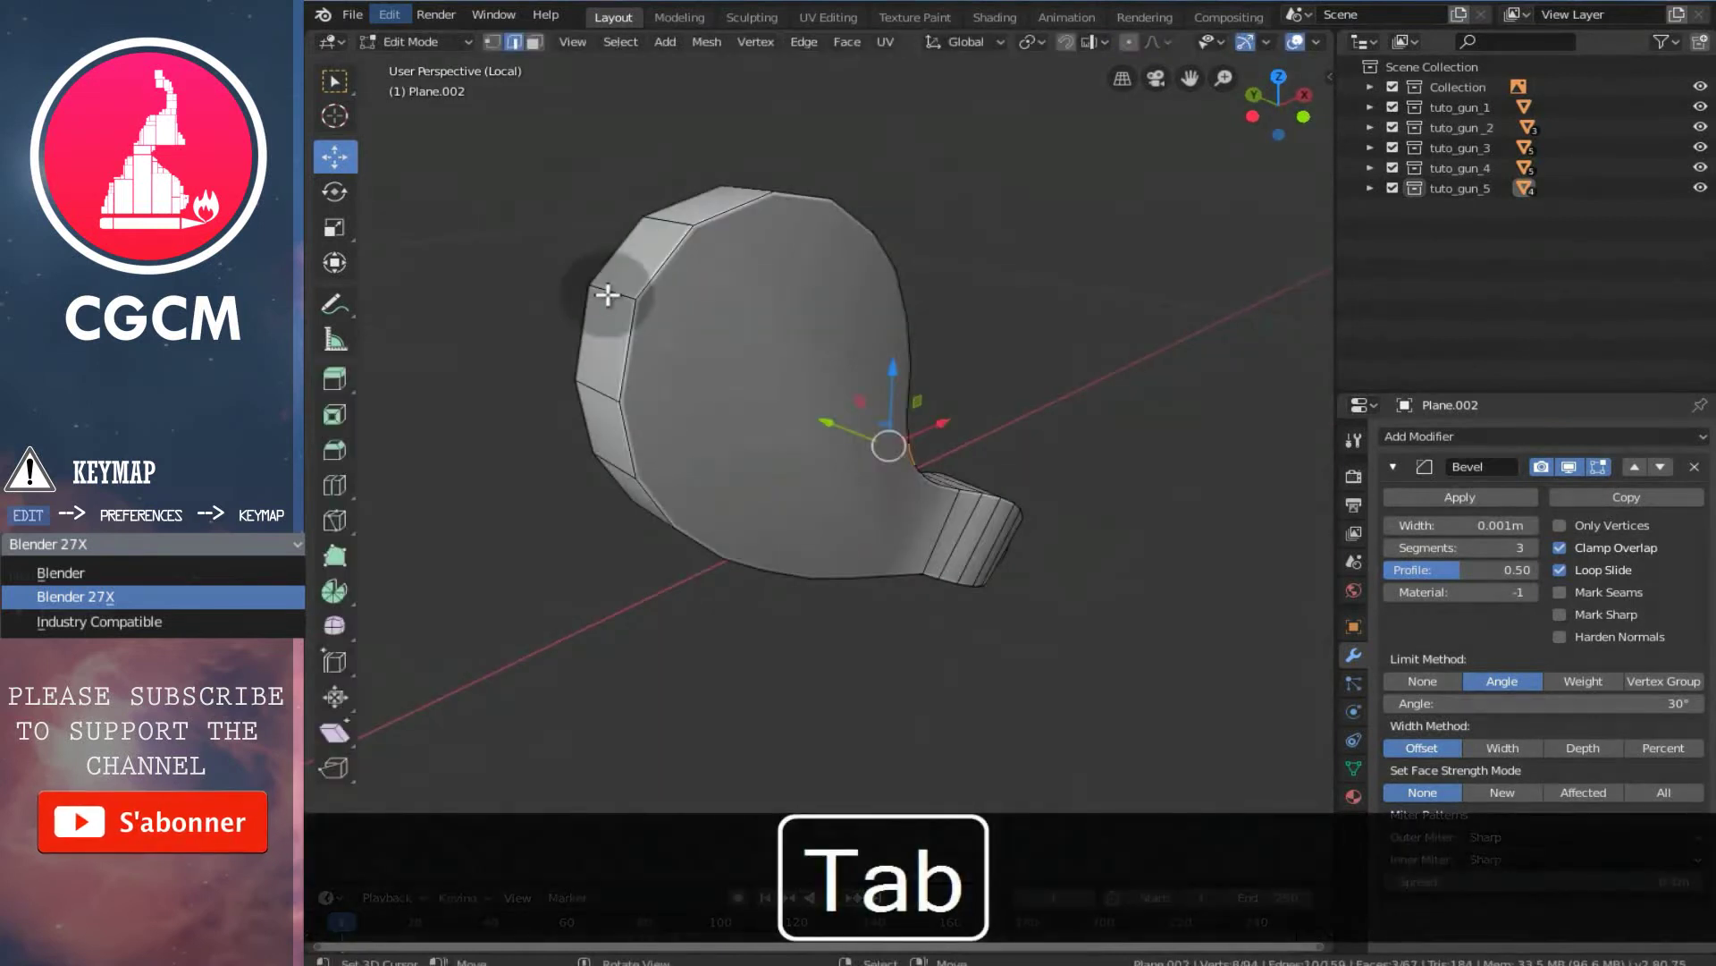
key(ctrl+b)
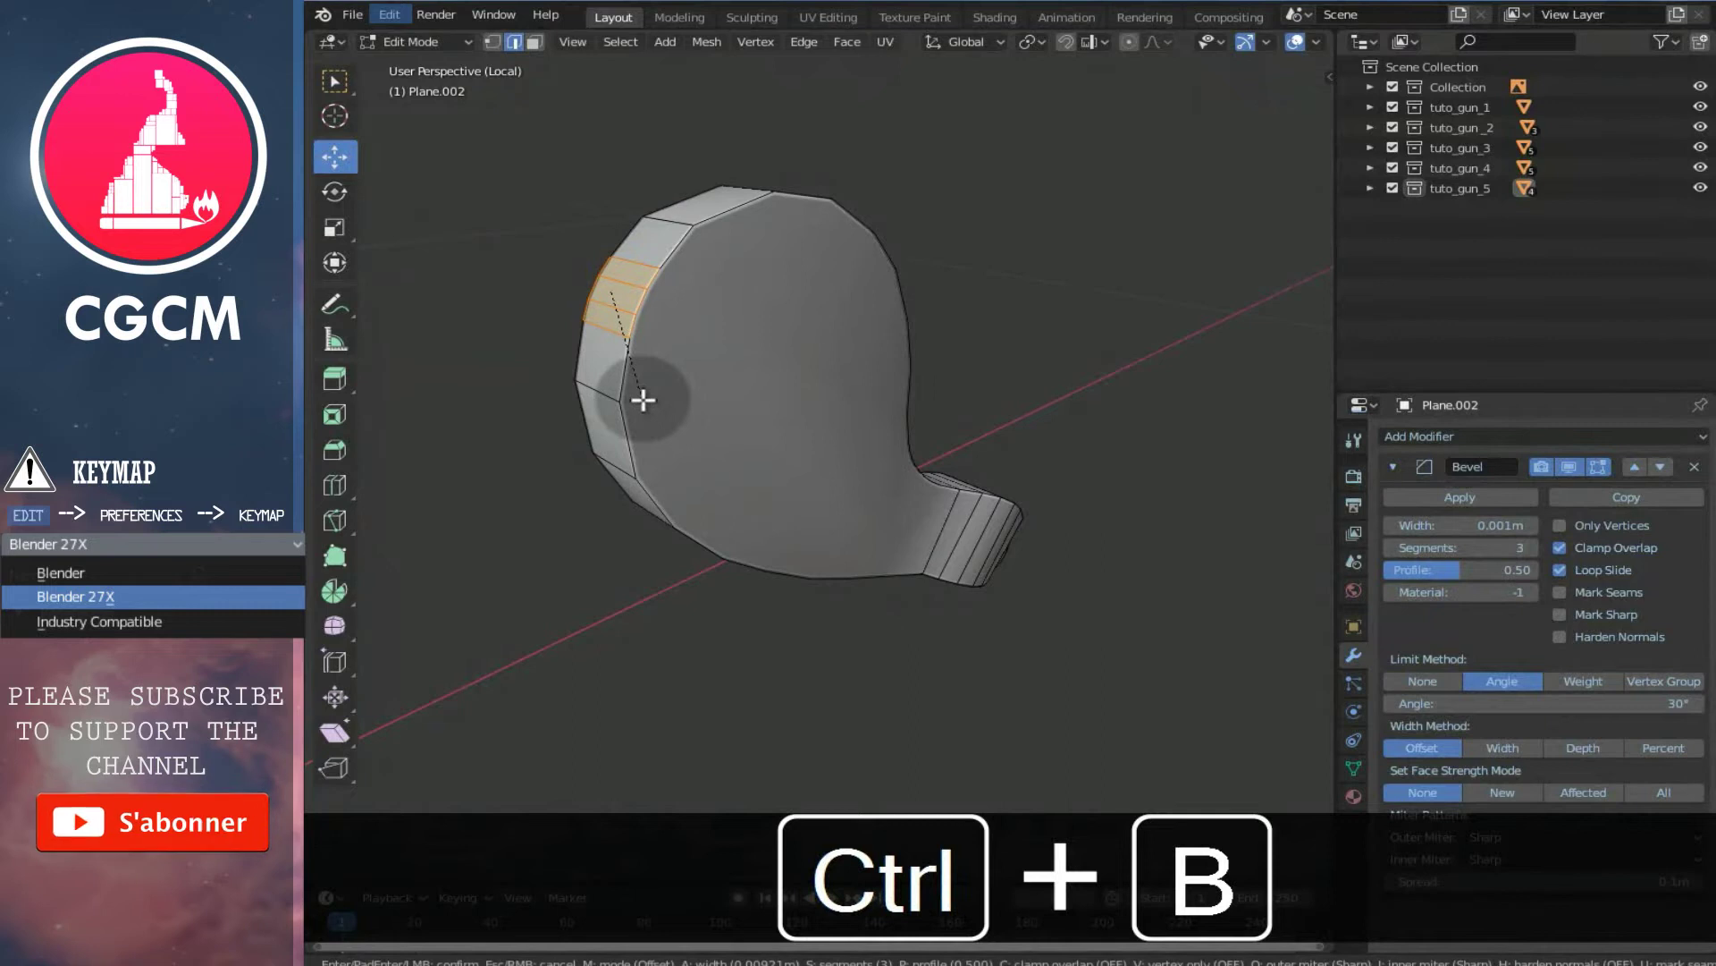
click(643, 400)
middle_drag(643, 399, 673, 363)
key(ctrl+b)
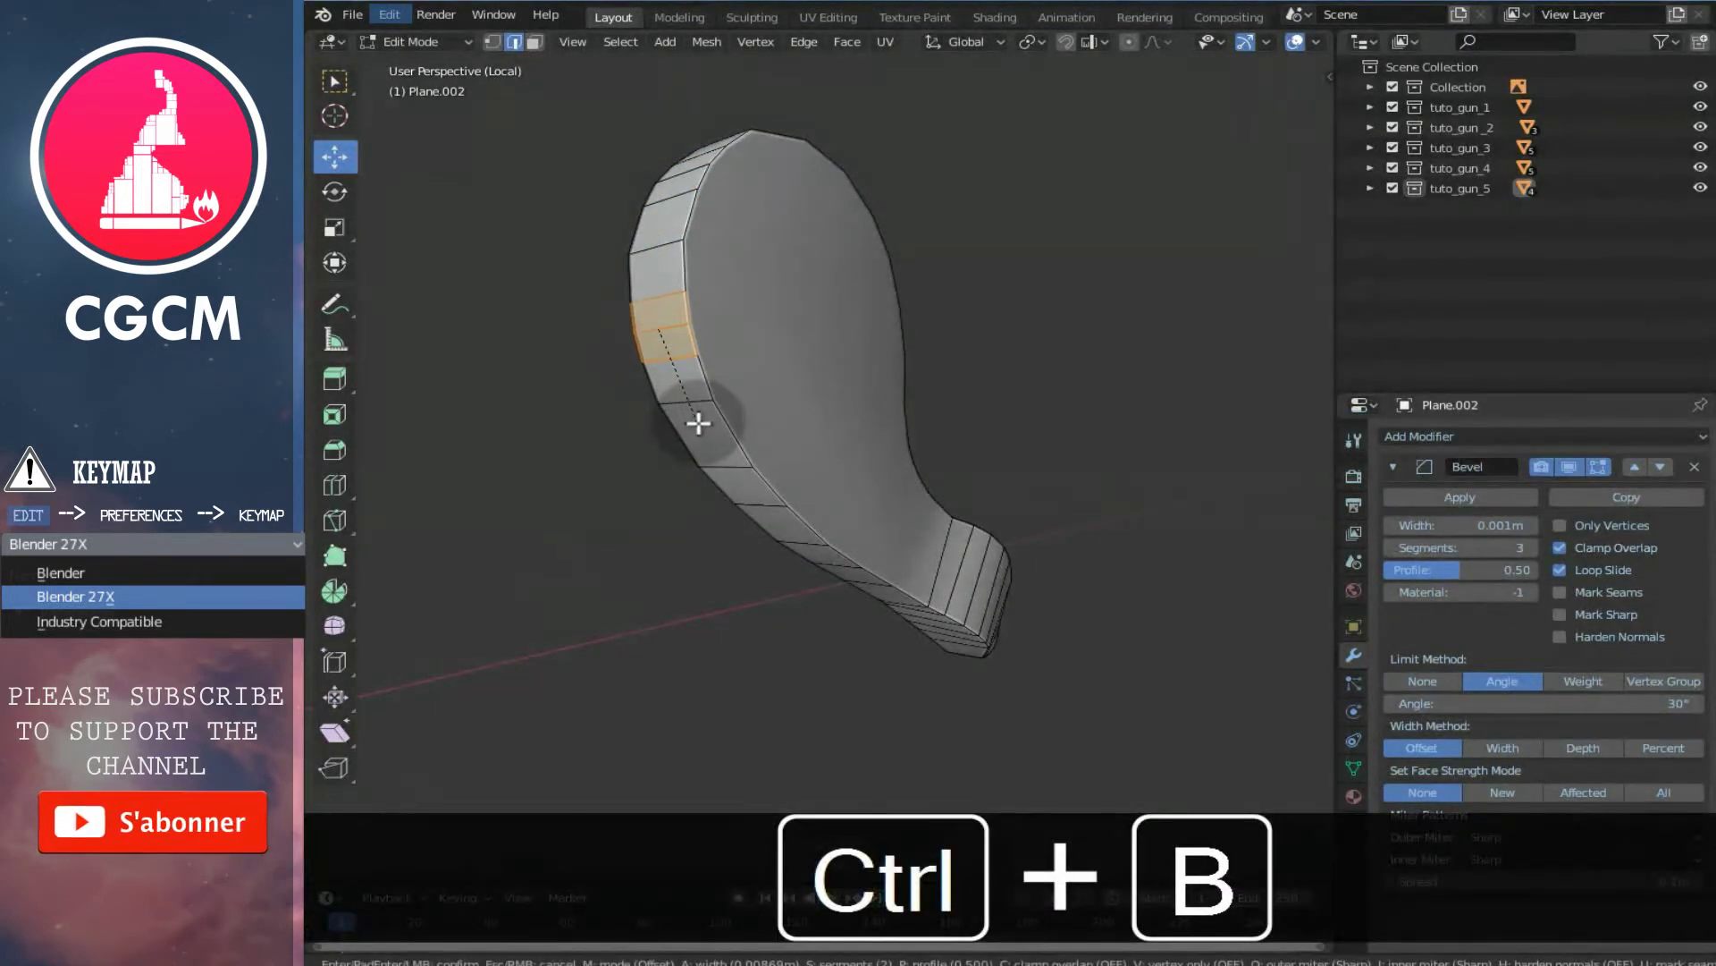
click(698, 422)
- Bevel two more rim edges farther up the rounded head to smooth its outline
middle_drag(698, 421, 651, 322)
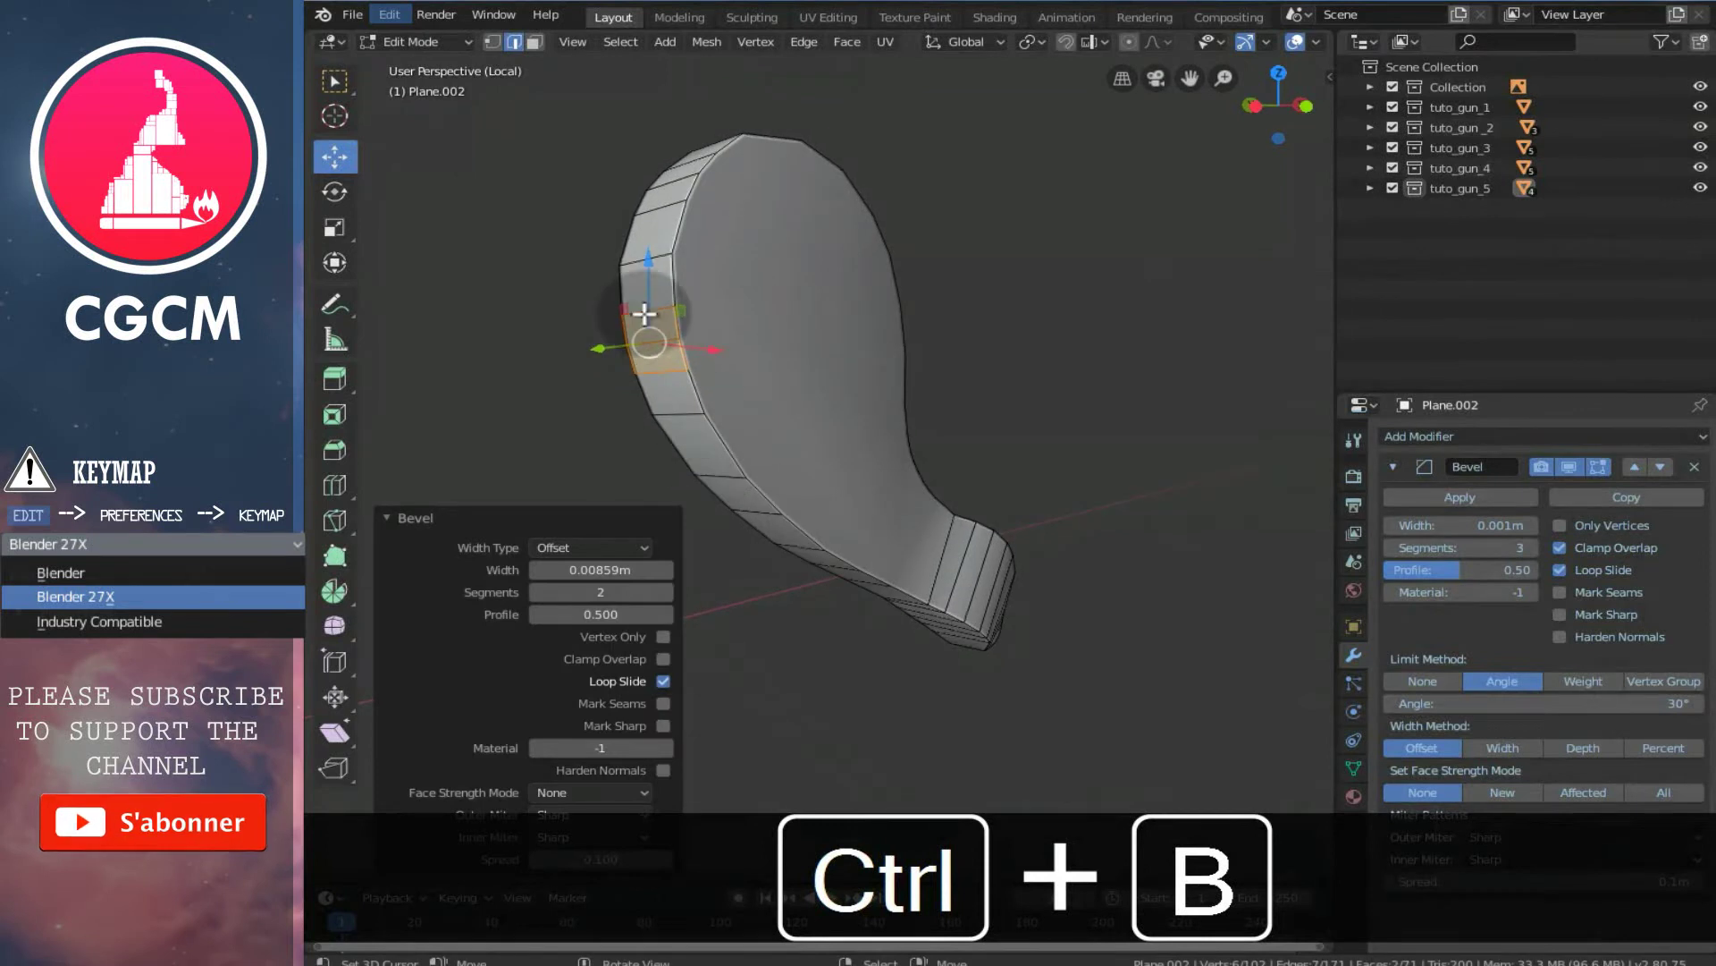
right_click(653, 256)
key(ctrl+b)
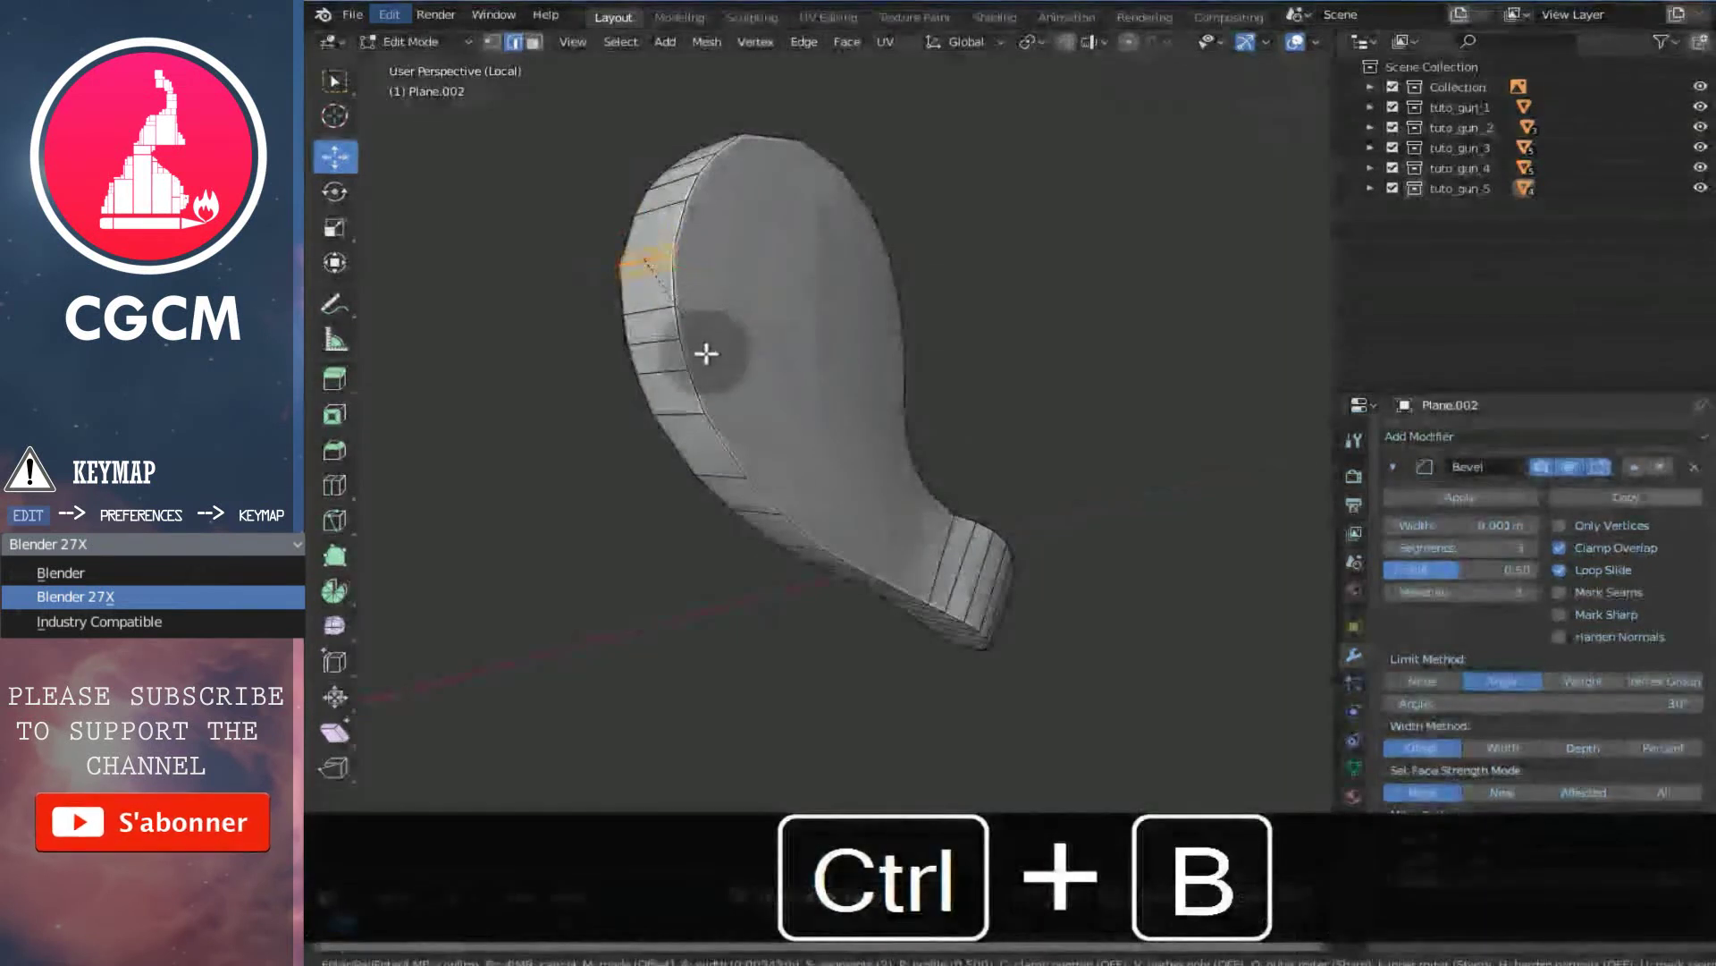
click(707, 357)
middle_drag(787, 233, 721, 330)
right_click(621, 285)
key(ctrl+b)
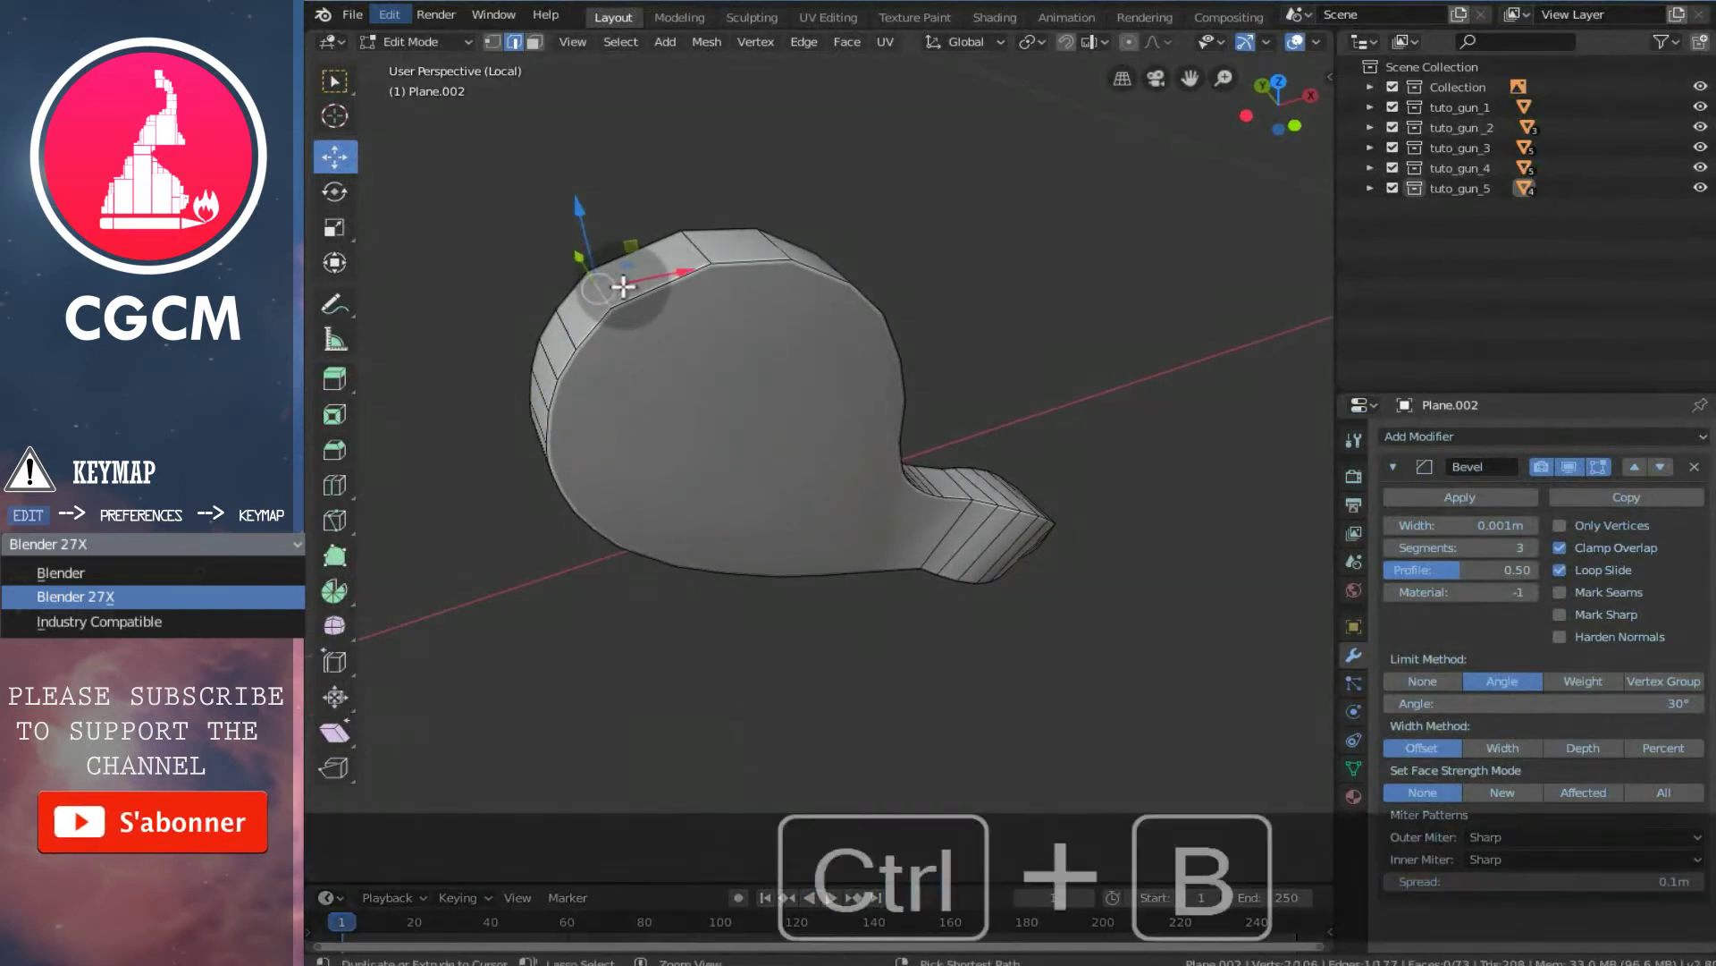
click(653, 298)
- Bevel the remaining two coarse rim edges at the head's top, and inspect the plate in Object Mode
right_click(694, 251)
key(ctrl+b)
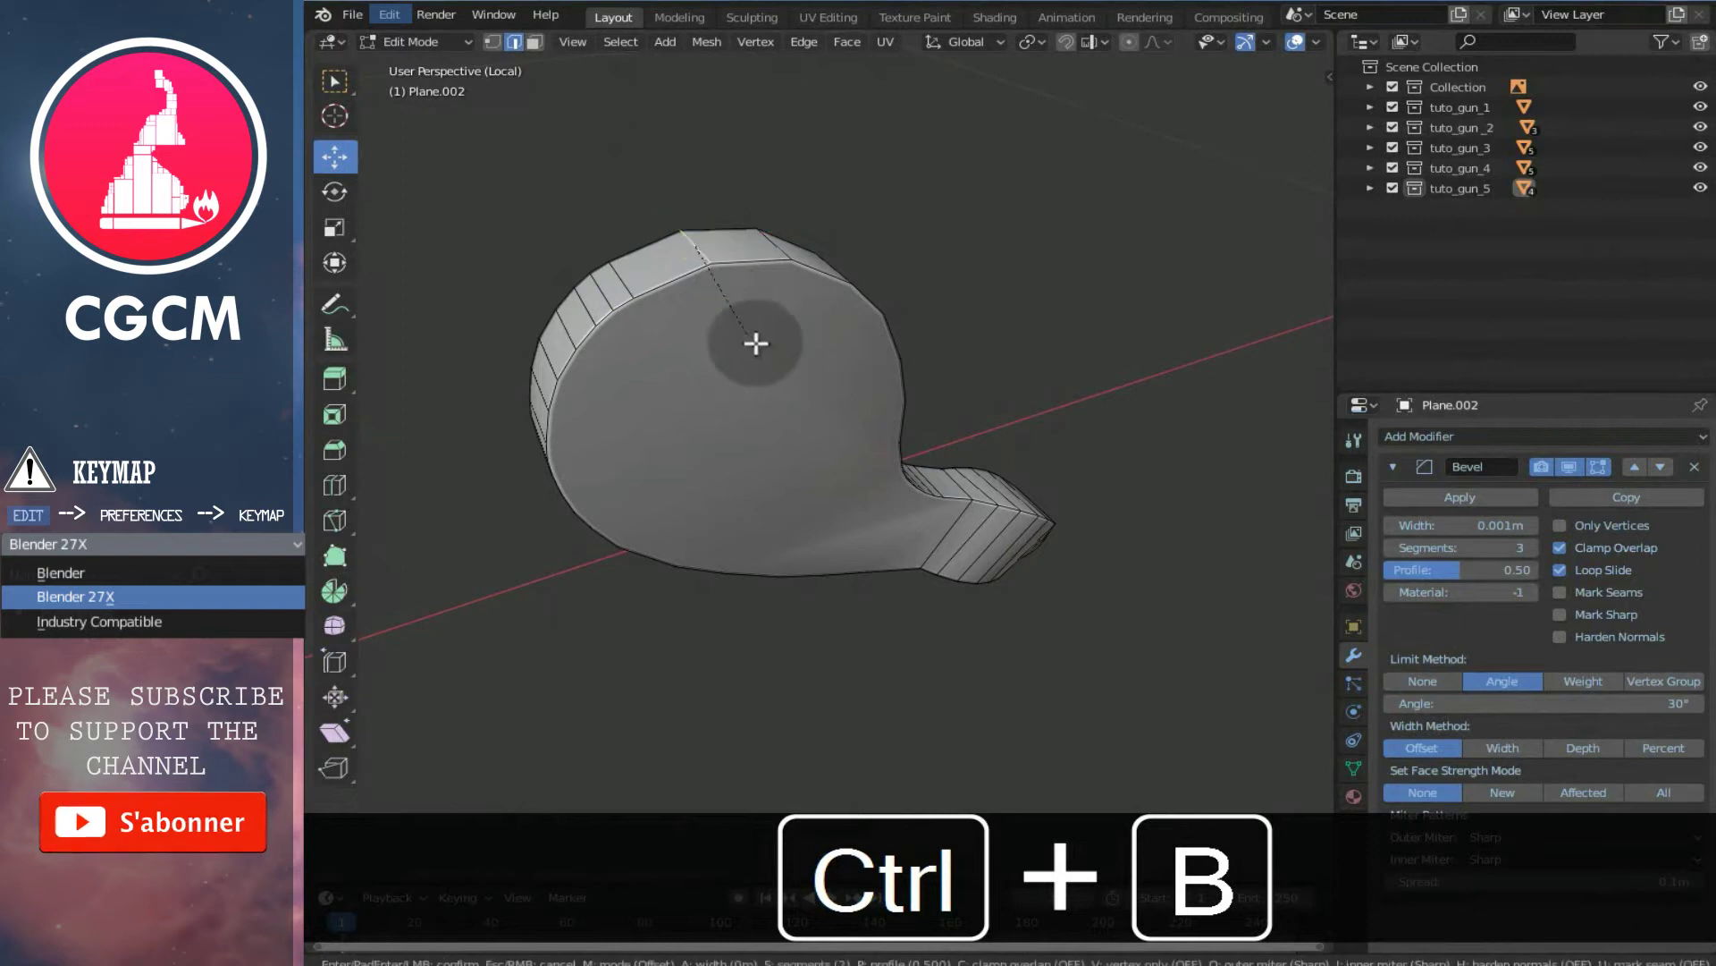
click(773, 363)
middle_drag(776, 363, 722, 345)
right_click(722, 251)
key(ctrl+b)
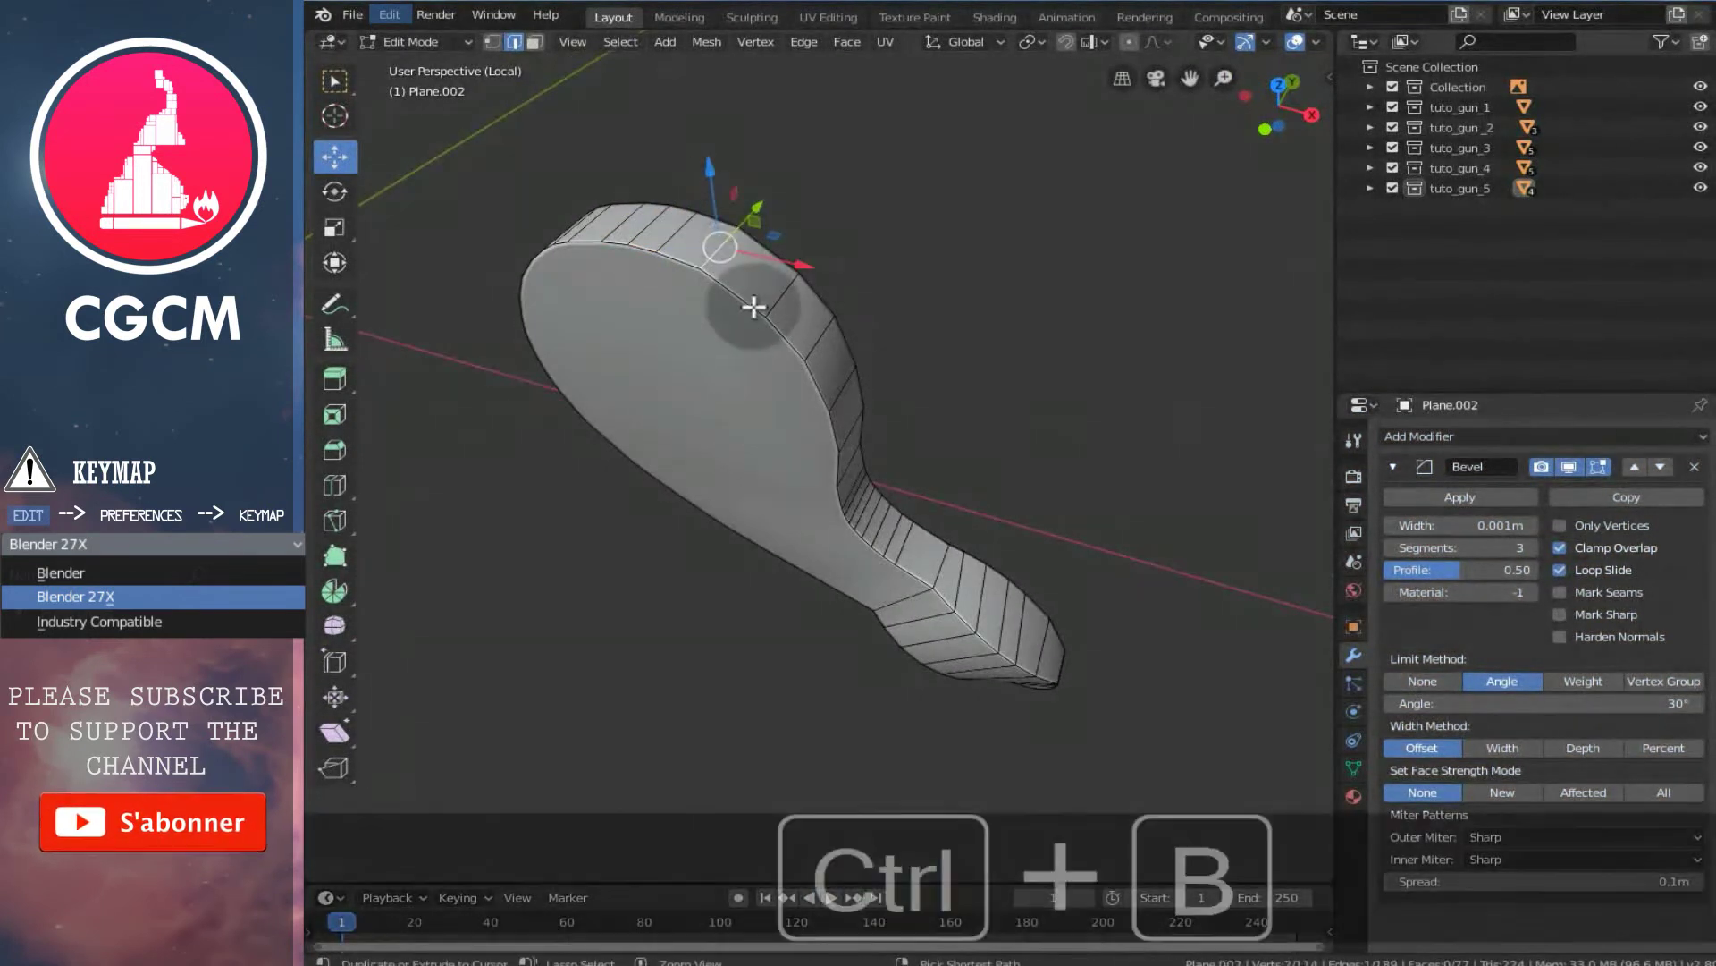
click(792, 348)
middle_drag(767, 464, 926, 390)
key(Tab)
scroll(829, 422, down, 3)
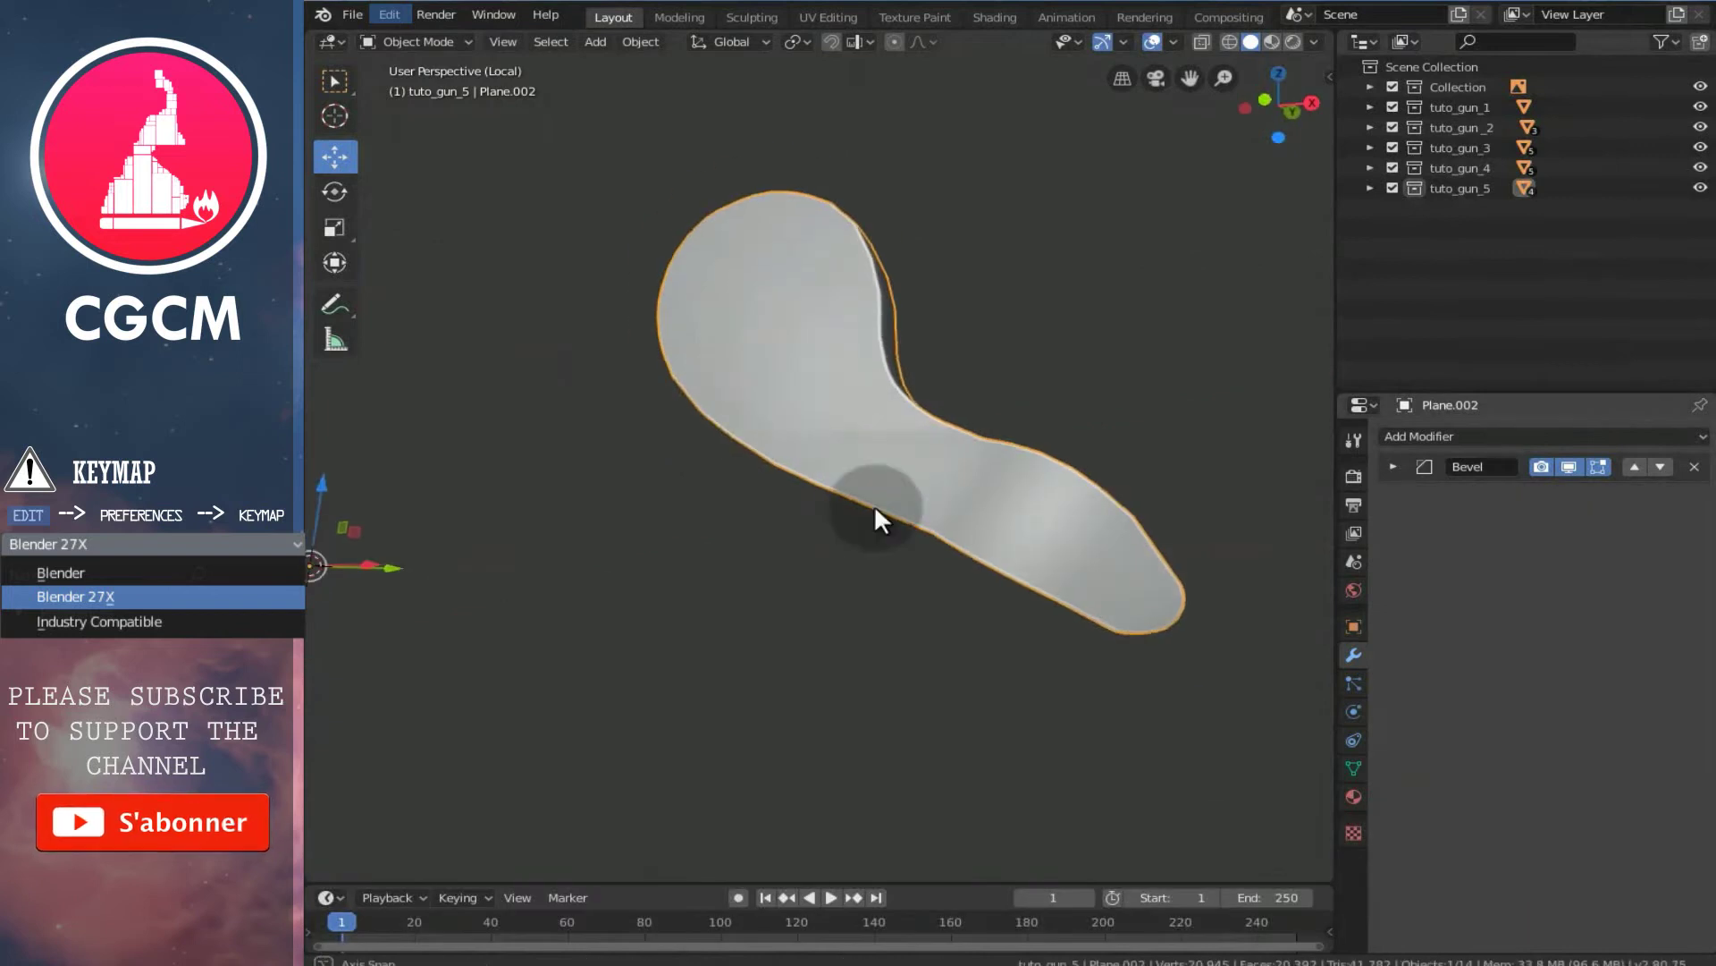
middle_drag(877, 517, 950, 552)
middle_drag(1028, 479, 898, 442)
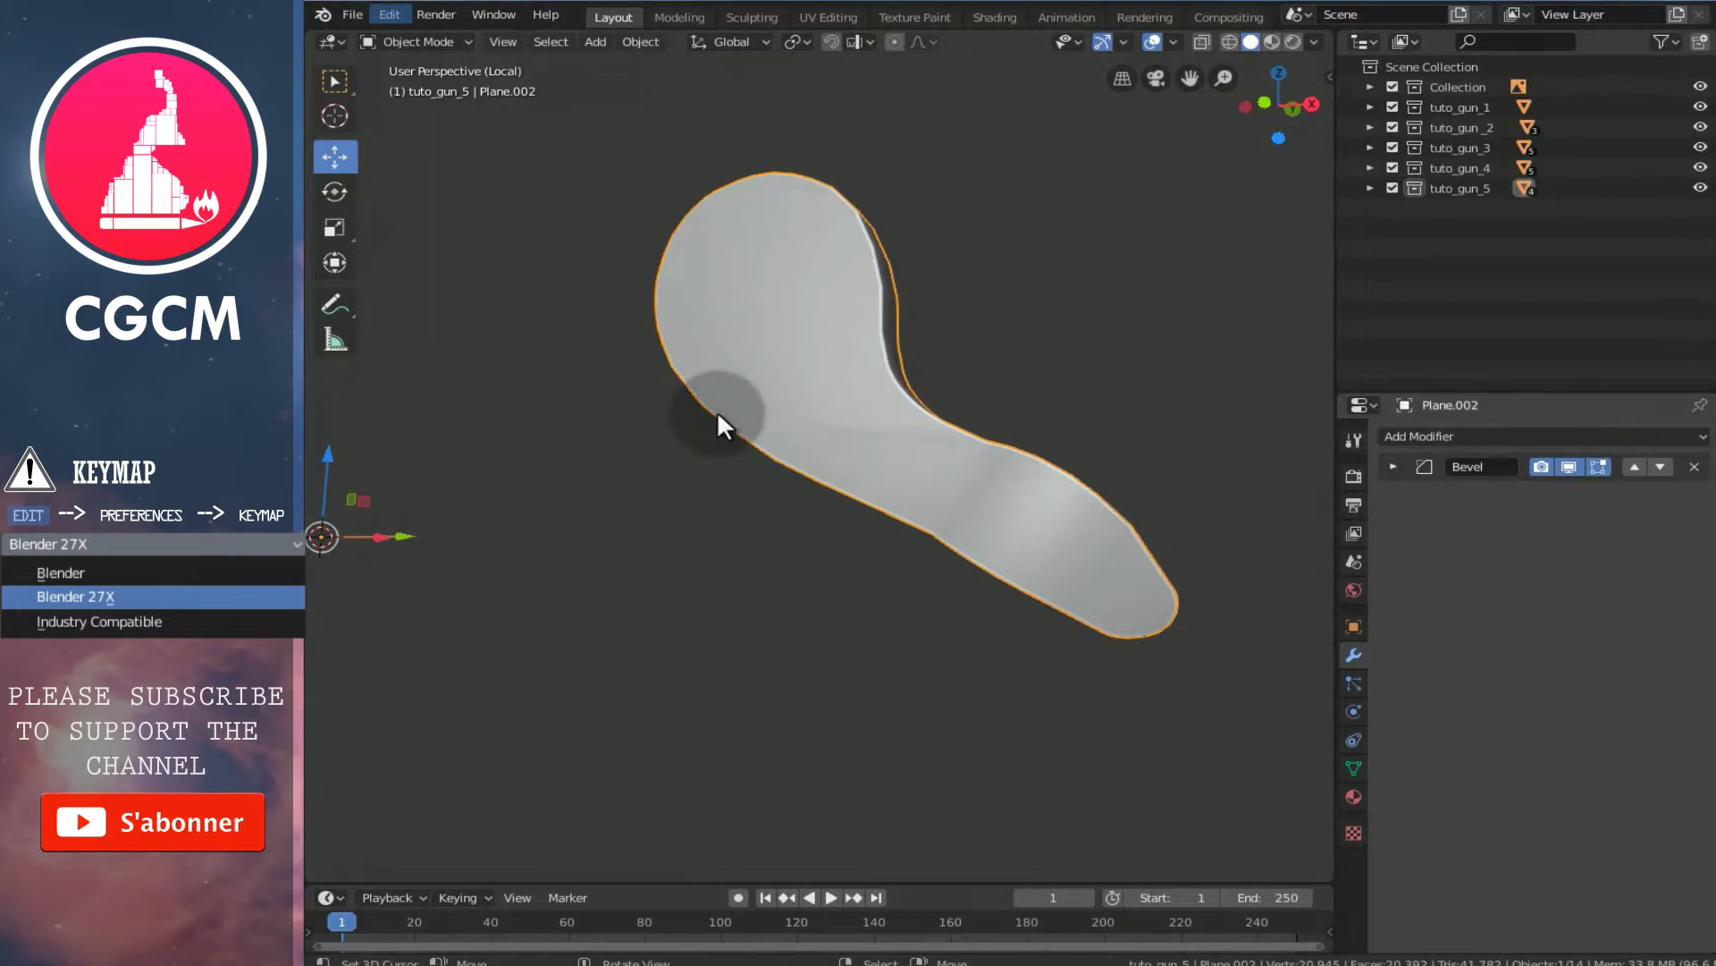
- Add a Weighted Normal modifier to the plate and check its shading
click(1416, 438)
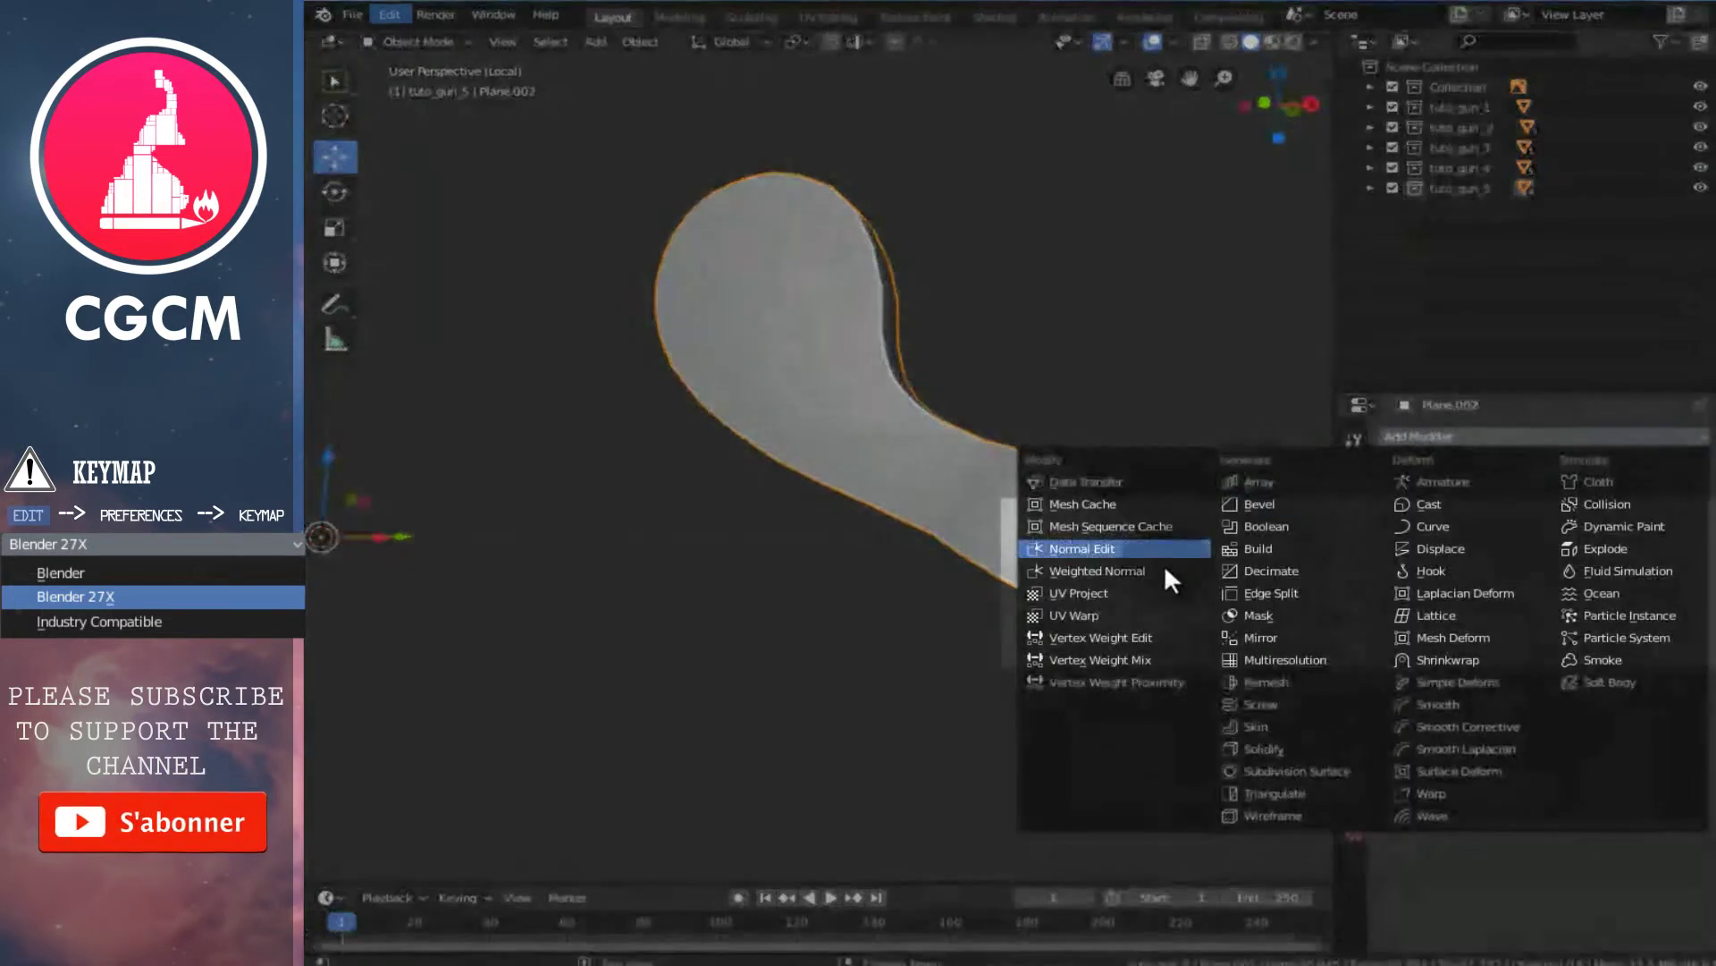
click(1093, 565)
middle_drag(991, 533, 964, 583)
mouse_move(926, 592)
middle_down()
mouse_move(1058, 575)
mouse_move(893, 582)
mouse_move(882, 563)
mouse_move(919, 592)
middle_up()
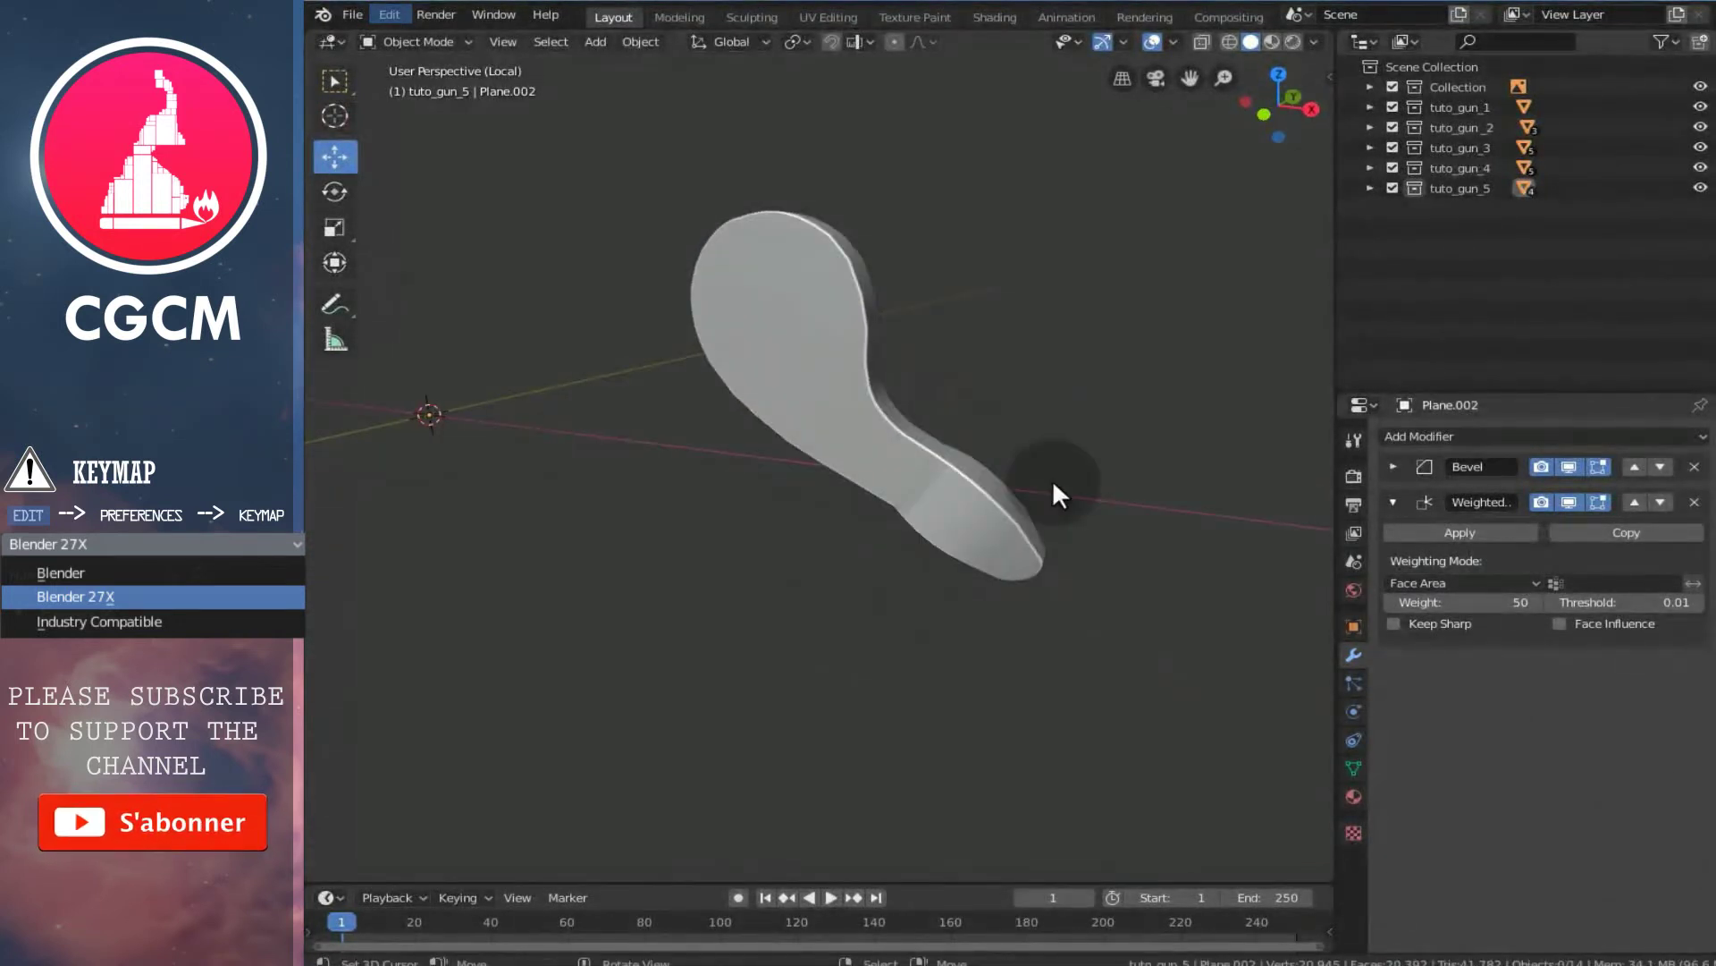
- Leave local view and compare the plate with the reference drawing in the front view, using wireframe display
key(KP_Divide)
key(KP_1)
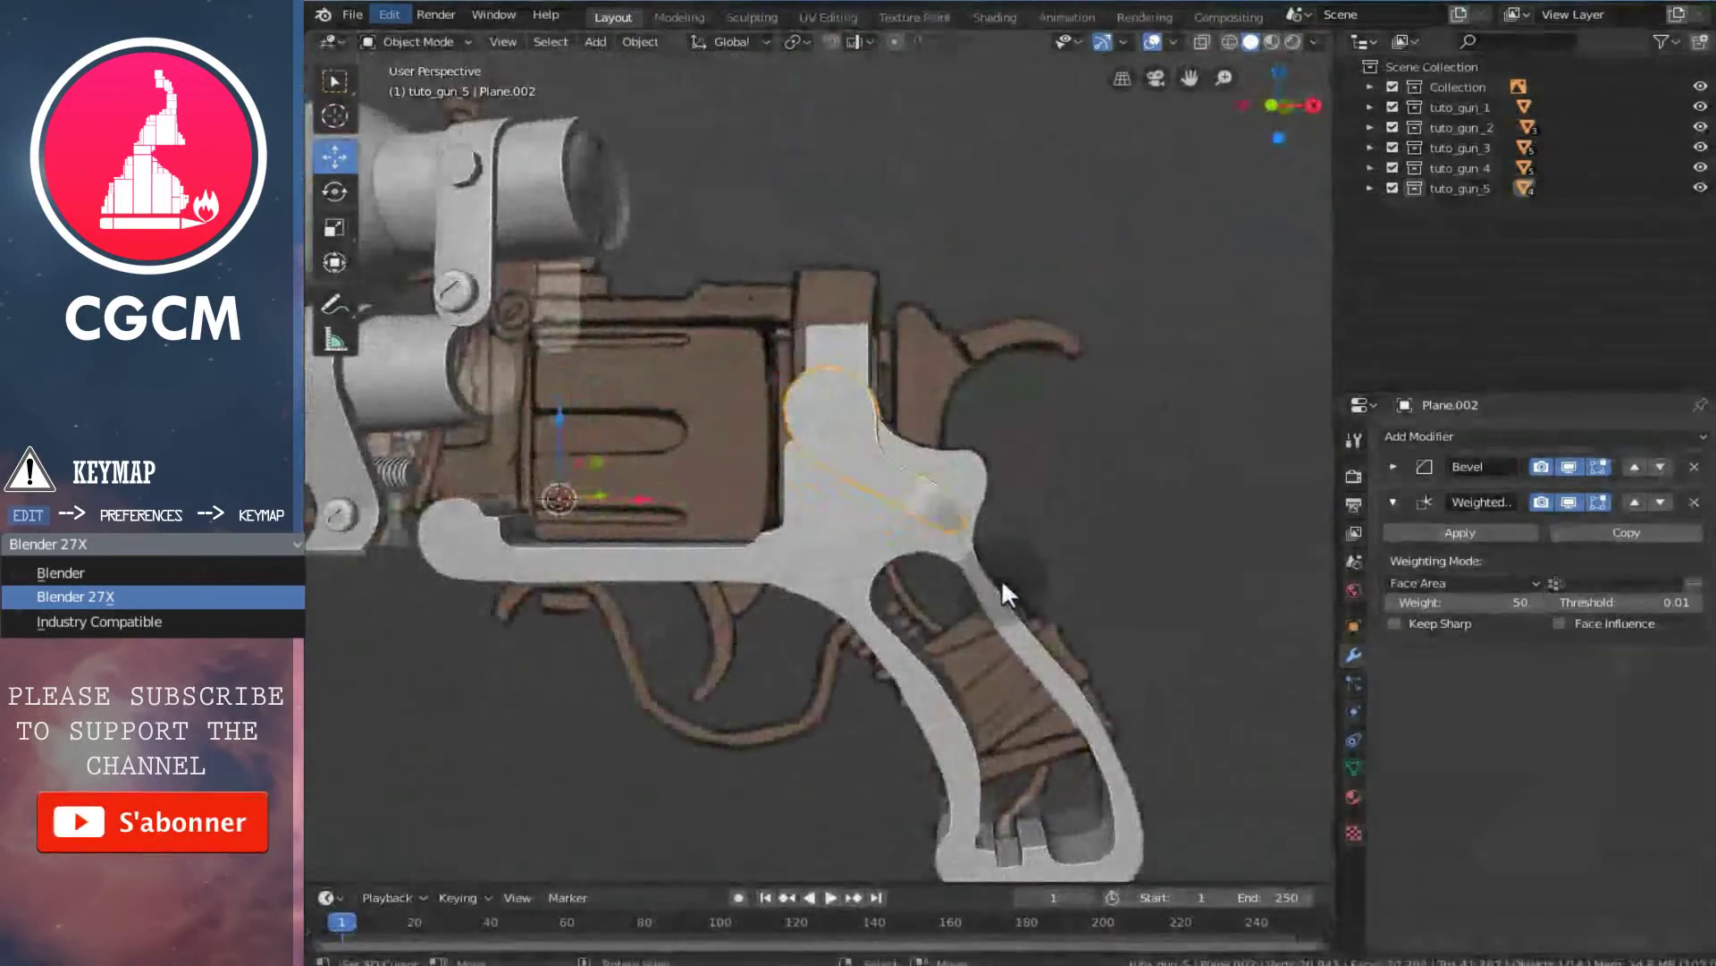
key(z)
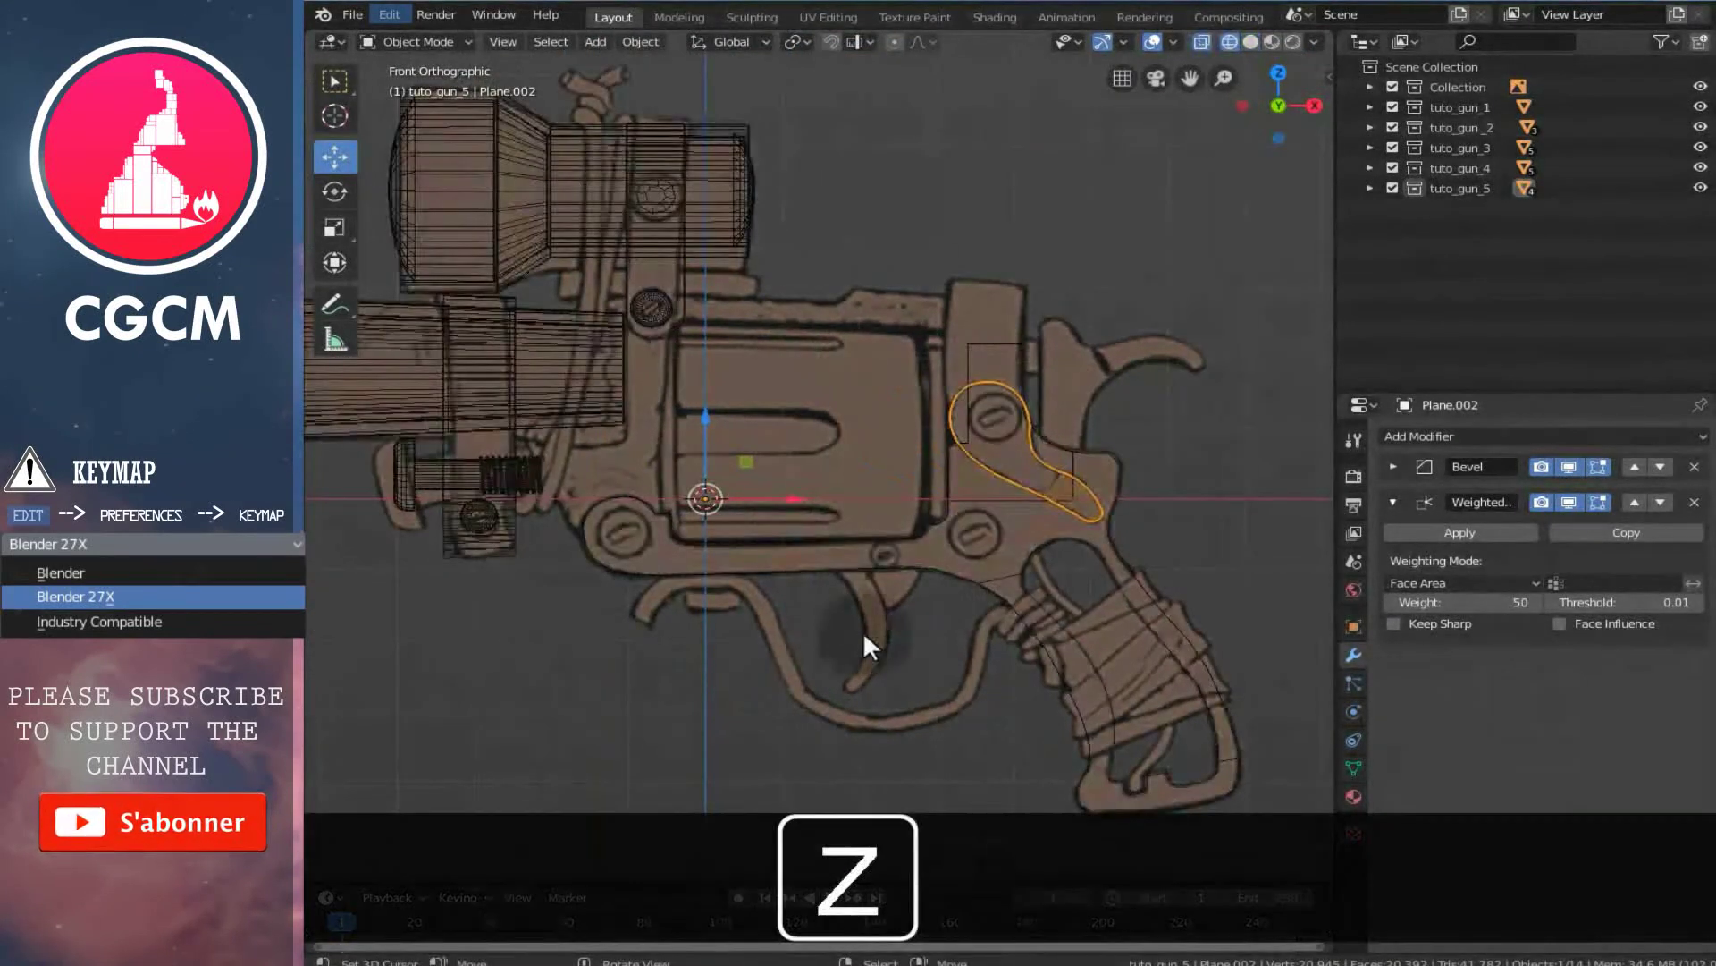
scroll(841, 639, up, 2)
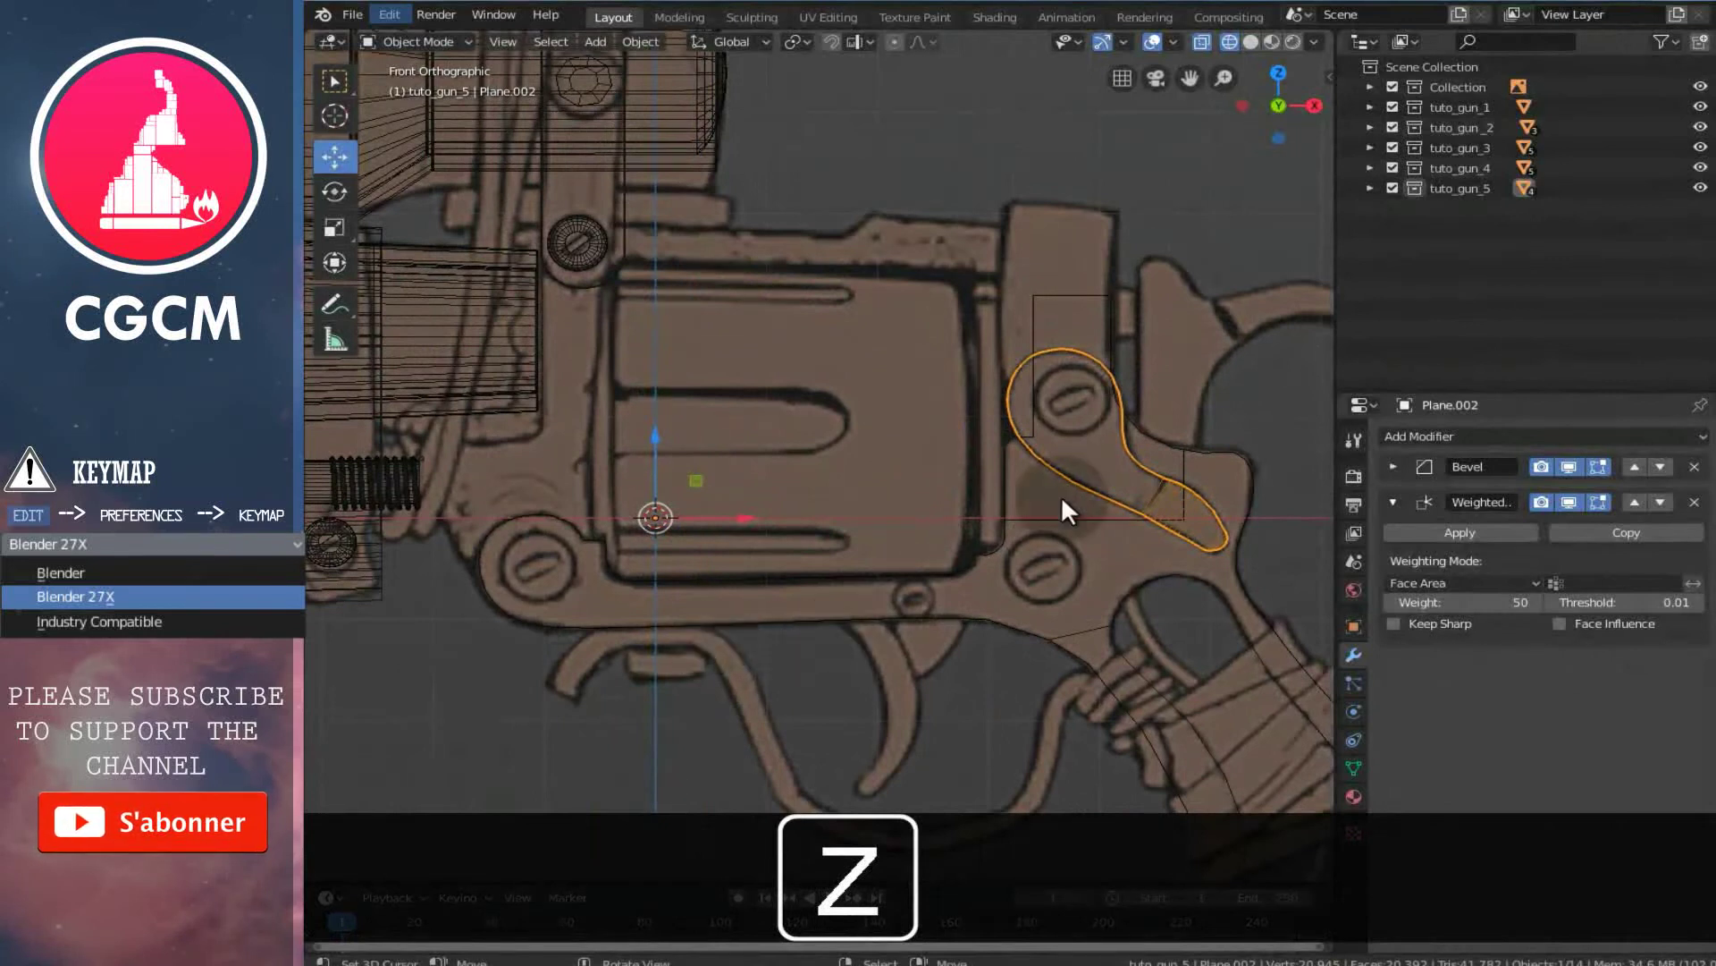
key(z)
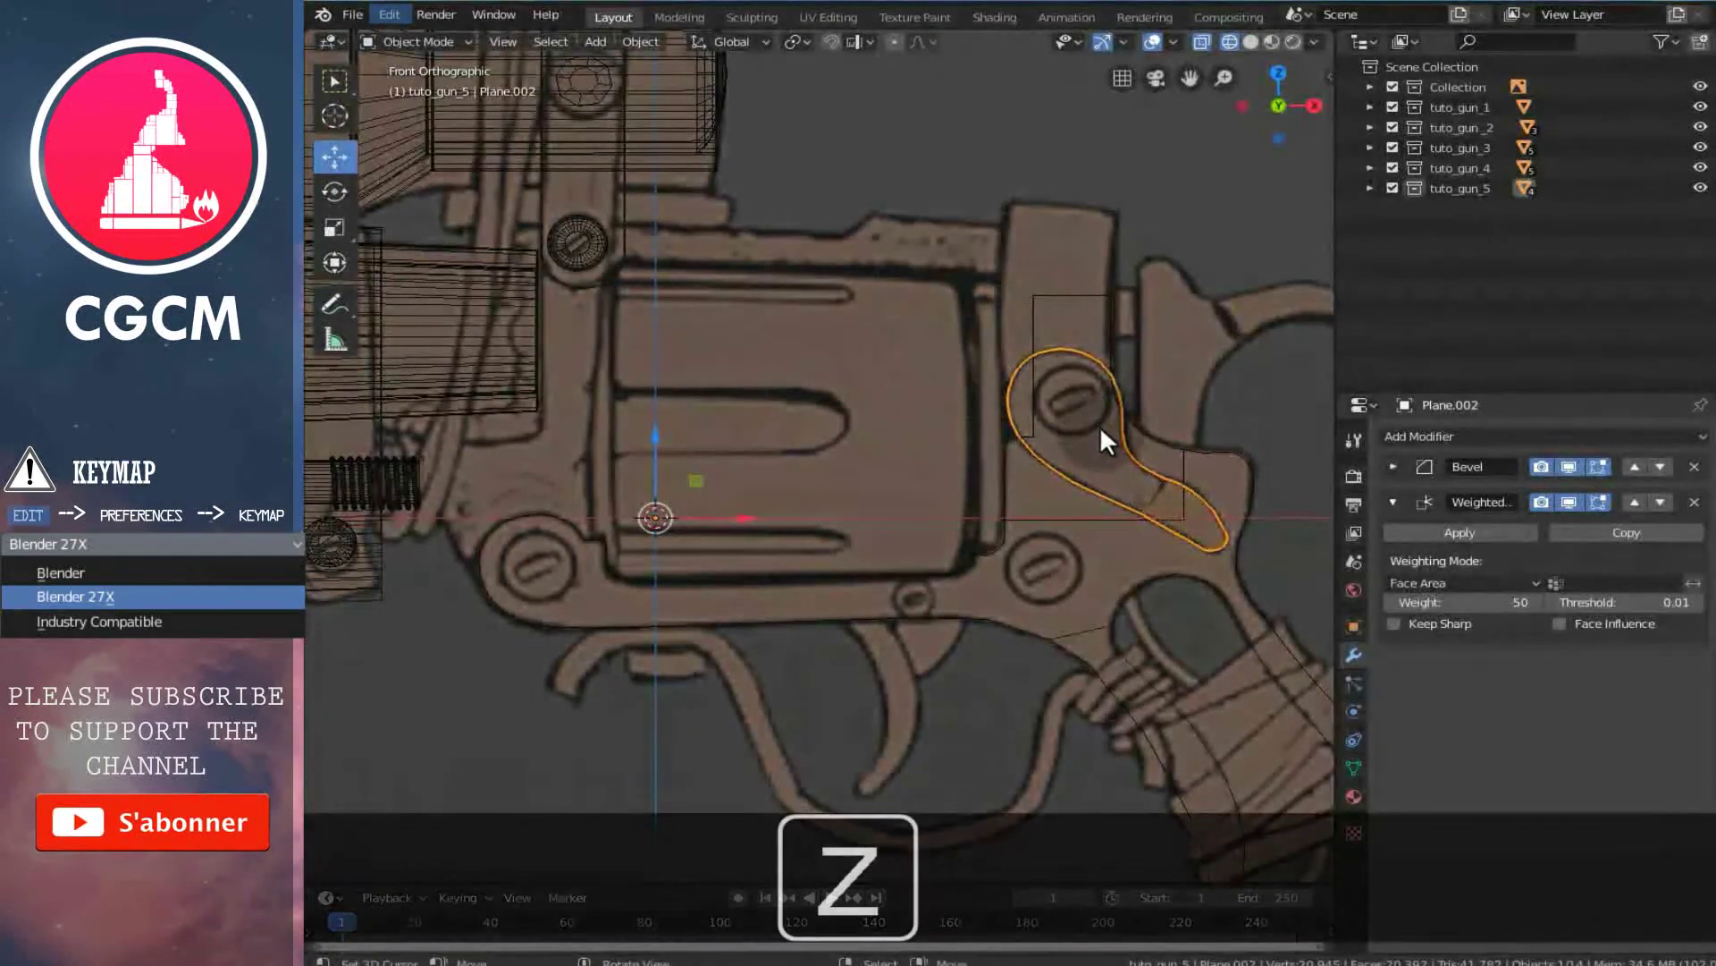
scroll(1112, 474, down, 1)
- Copy the slotted screw on the clamp beneath the barrel, object Cylinder.006 in the tuto_gun_4 collection
ctrl+scroll(972, 513, down, 8)
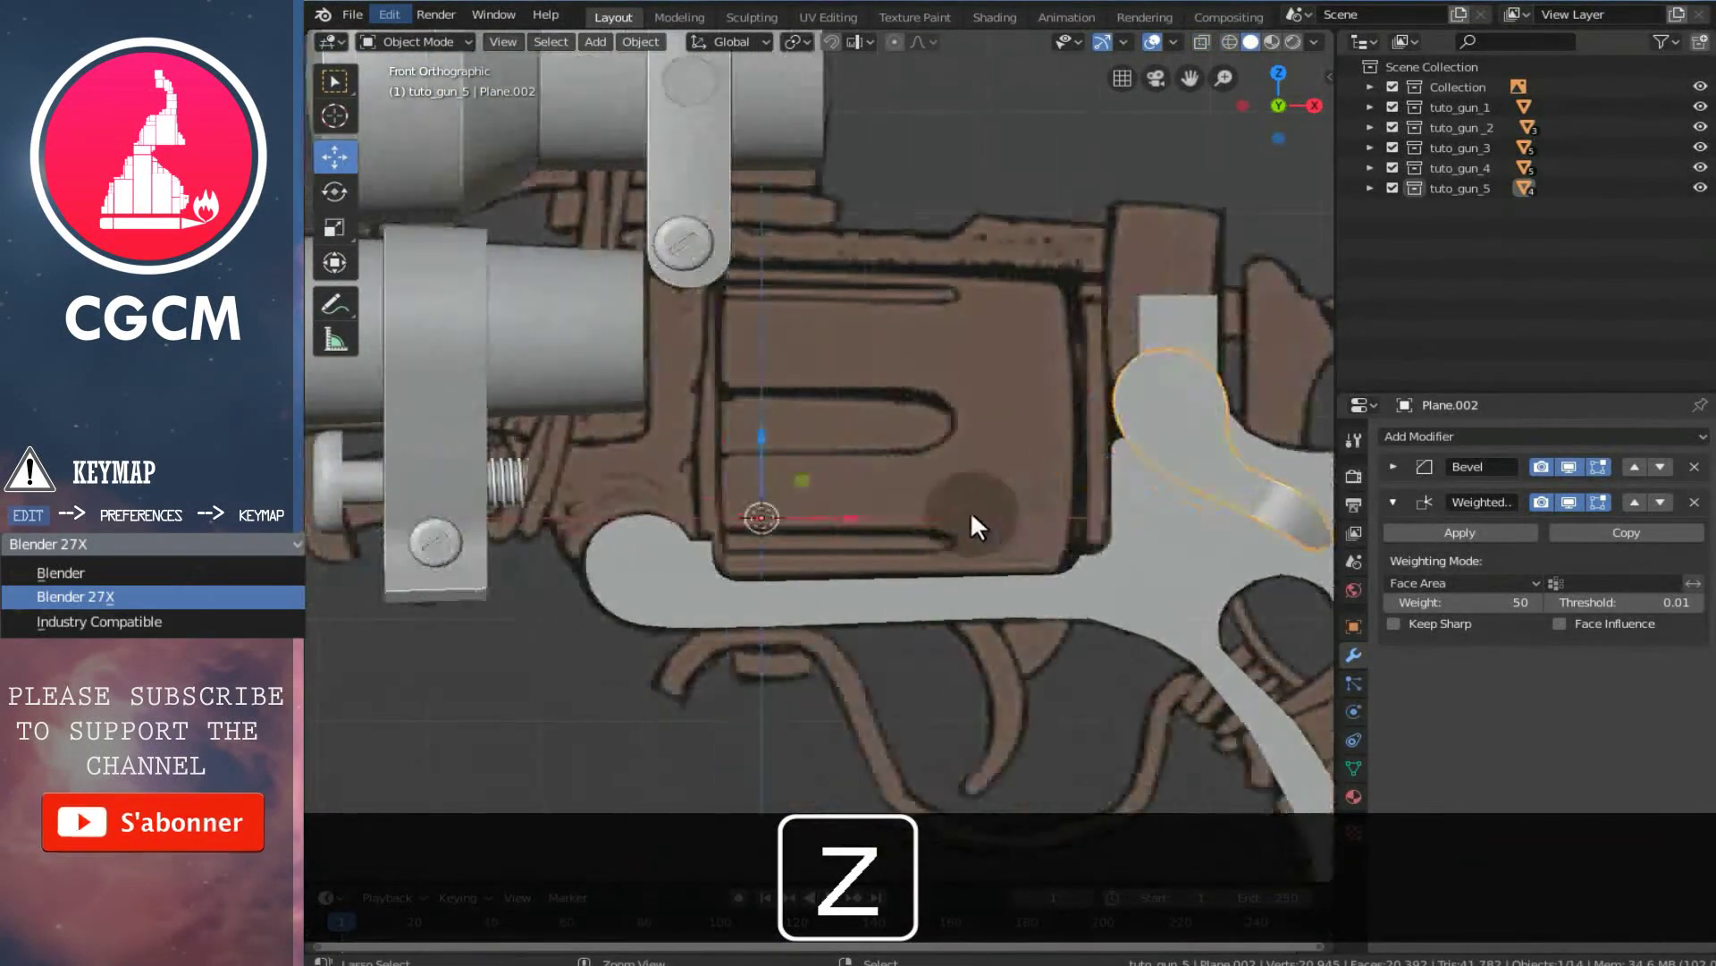
scroll(708, 595, up, 3)
right_click(643, 587)
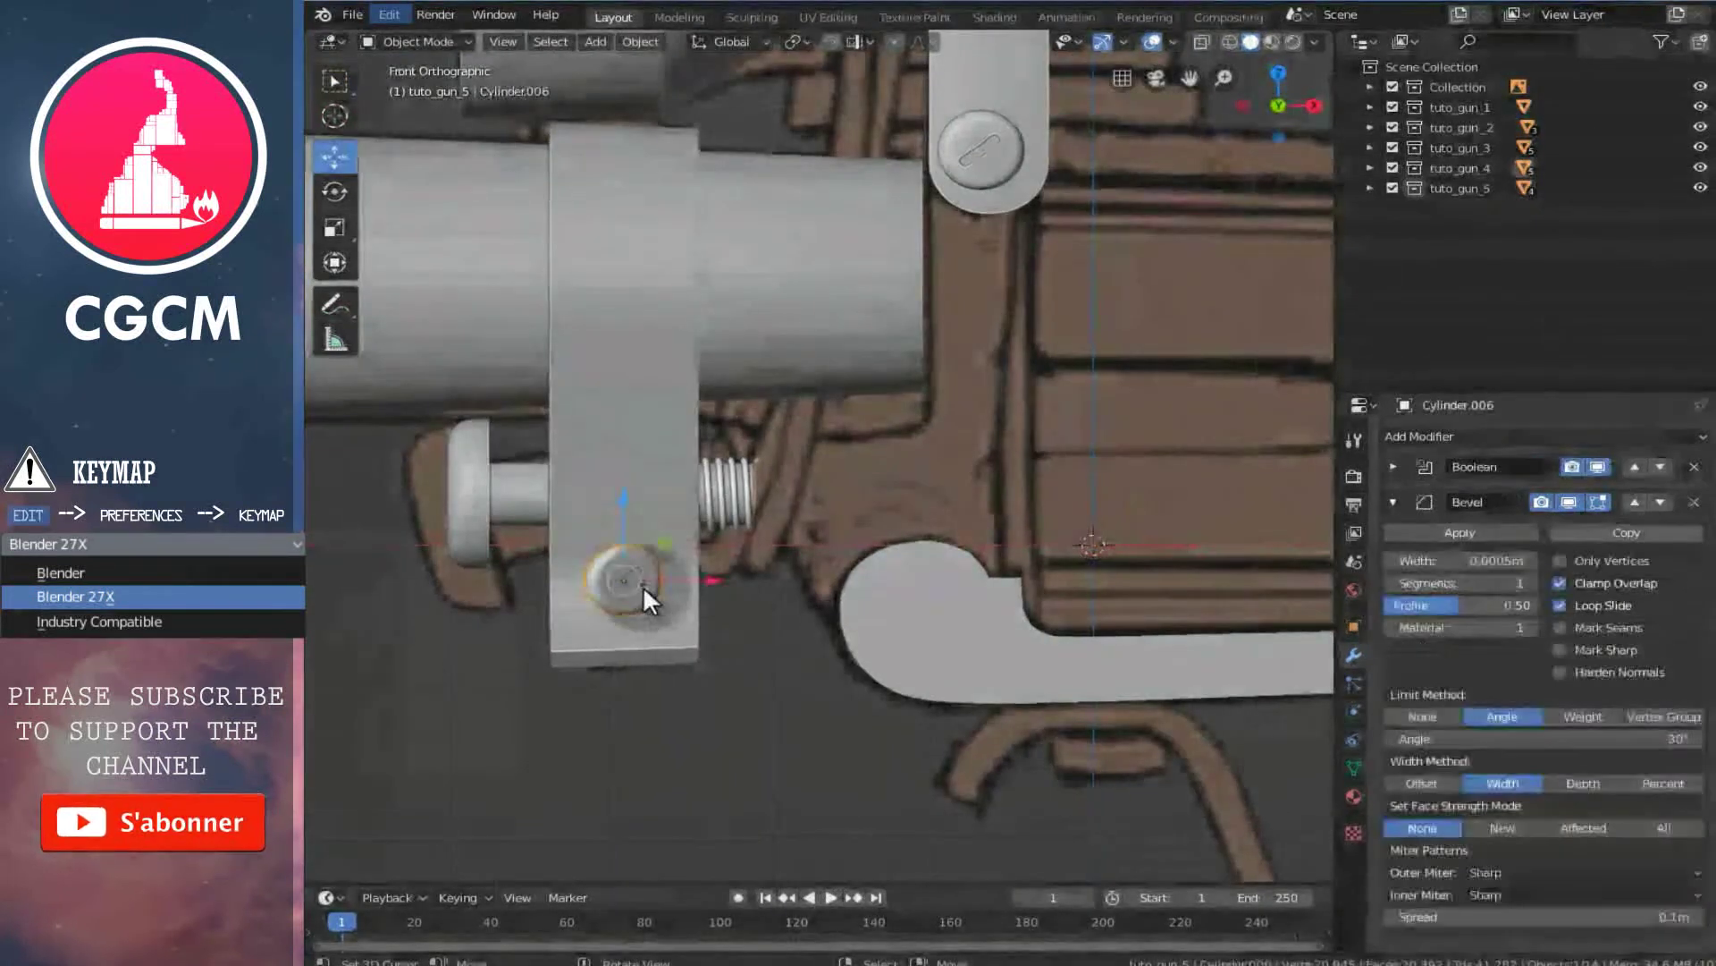
key(KP_Decimal)
right_click(1466, 224)
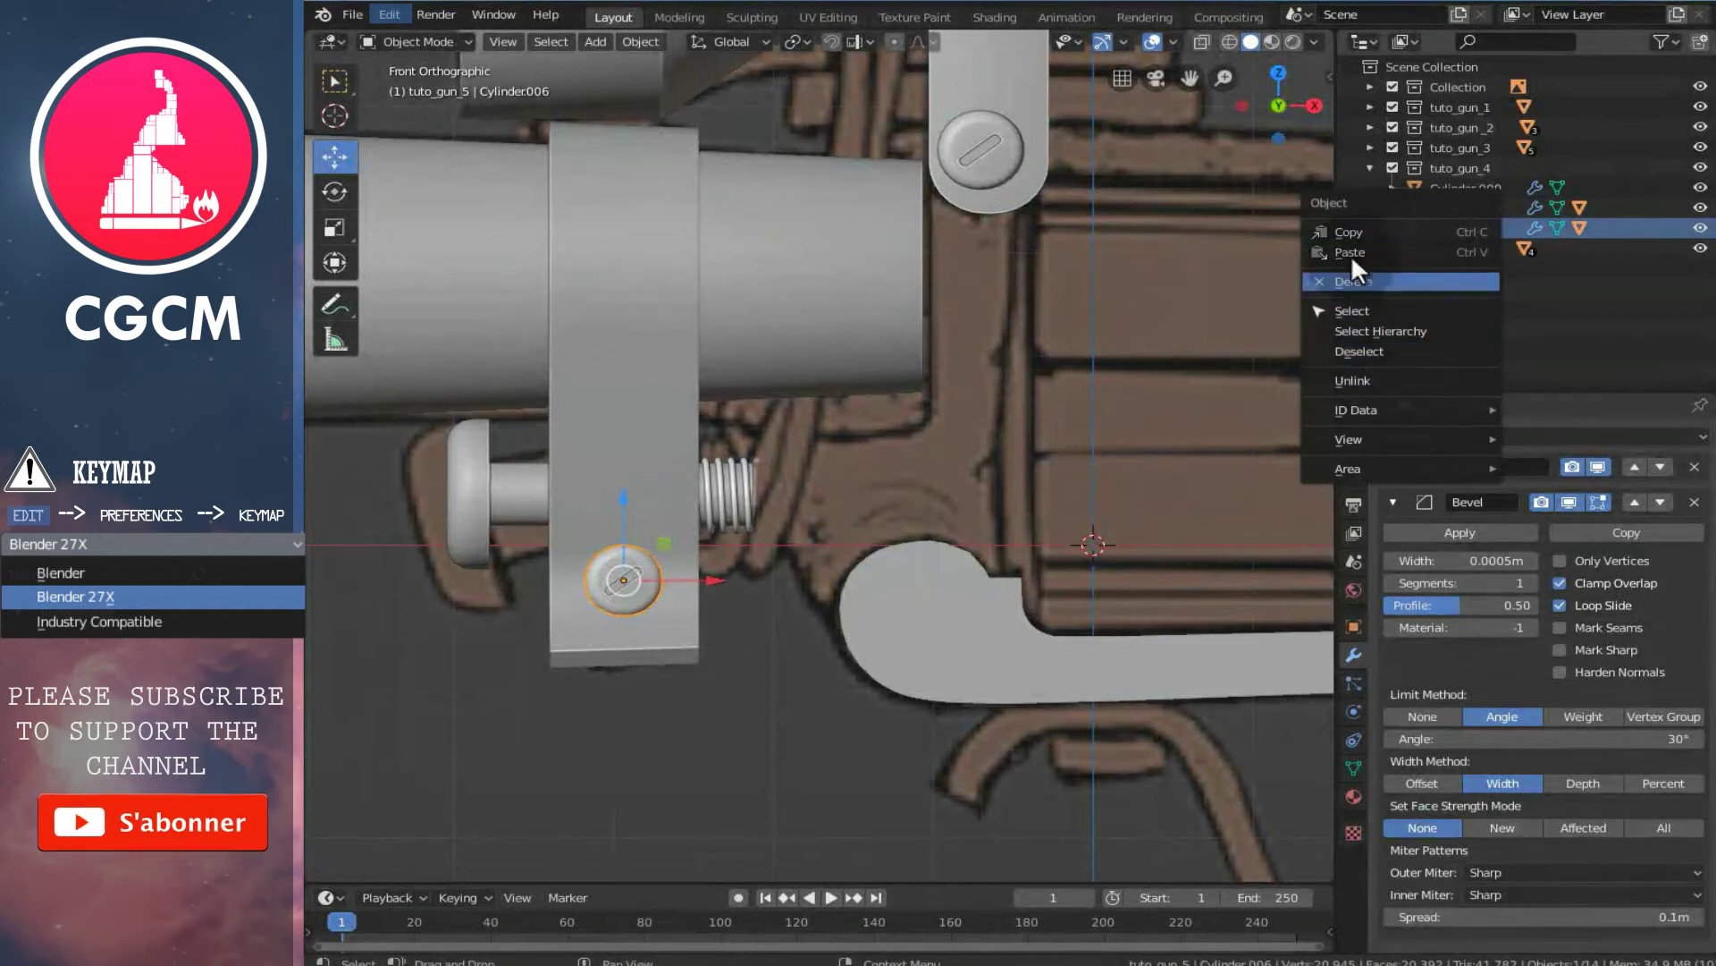
click(1360, 231)
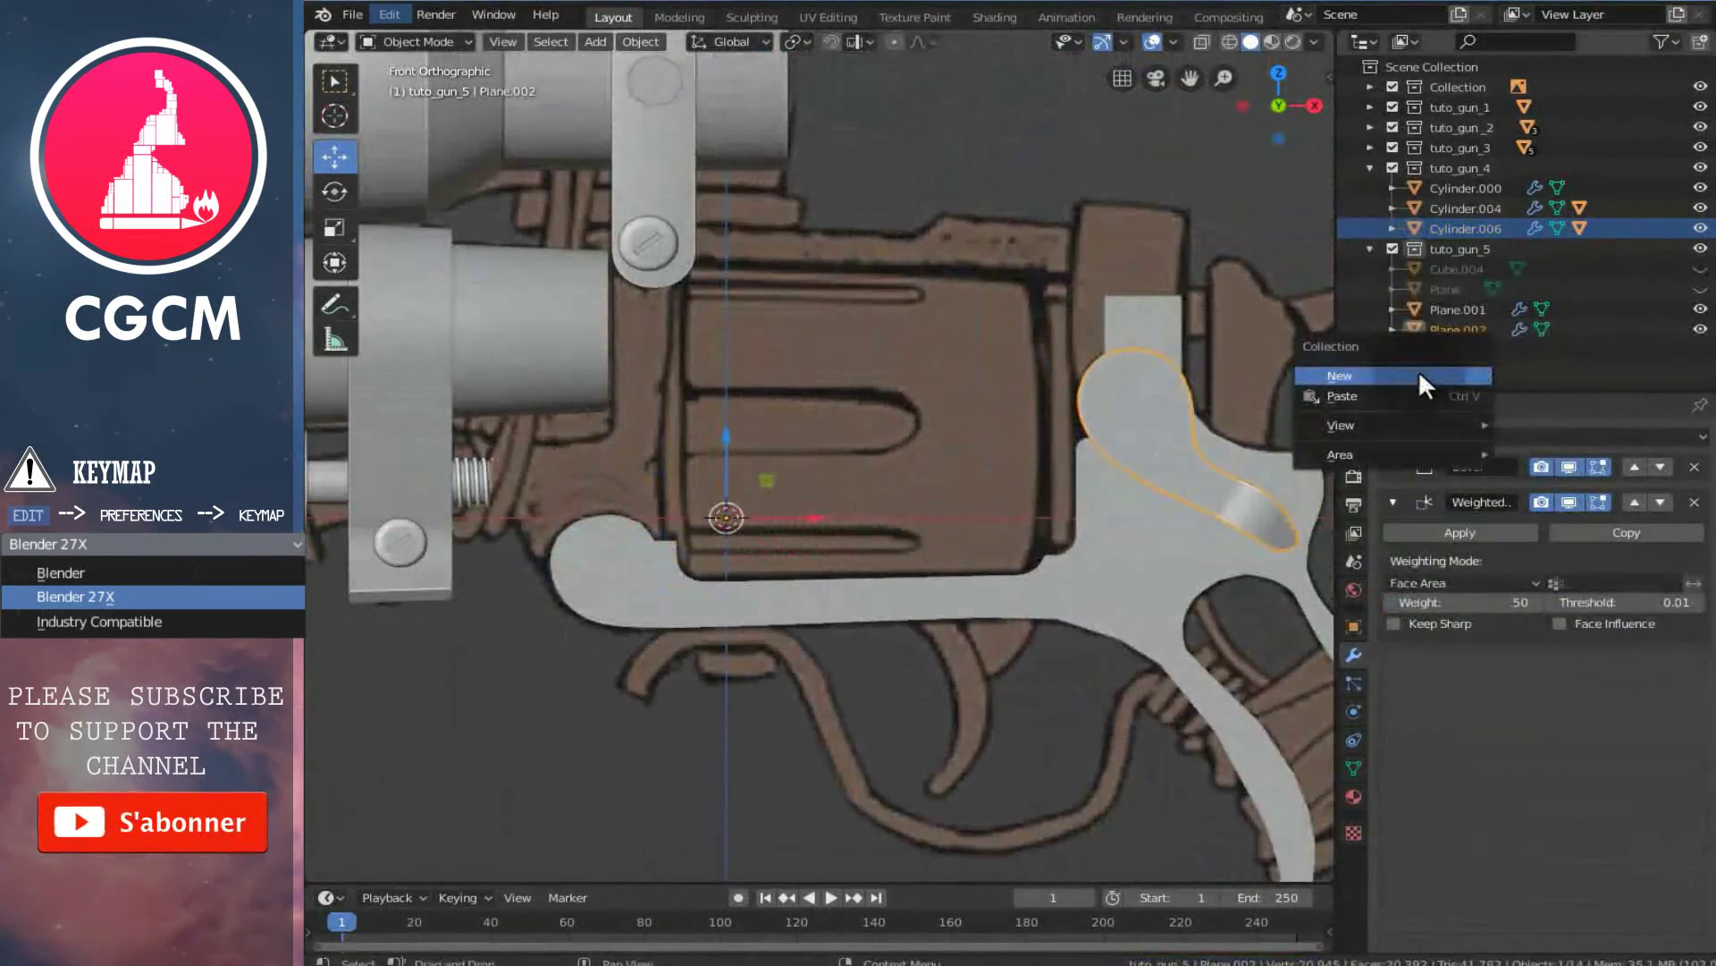
- Create a new collection named tuto_gun_6 and paste the copied screw into it
click(1457, 367)
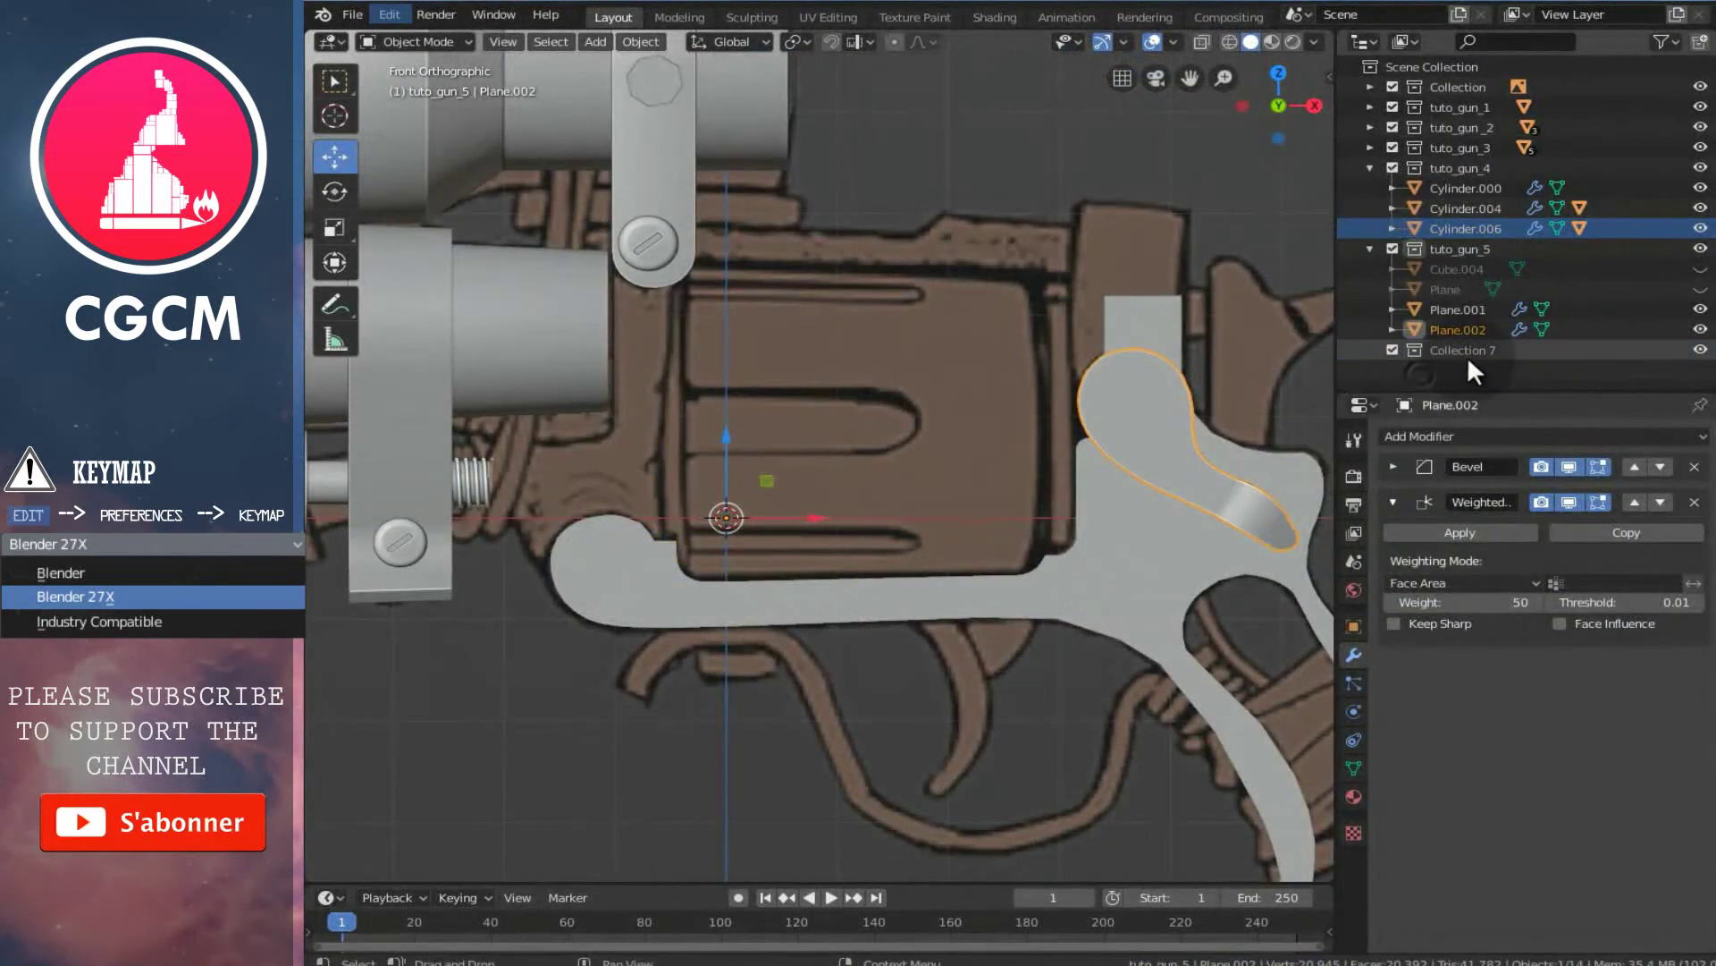
double_click(1461, 350)
text(tuto)
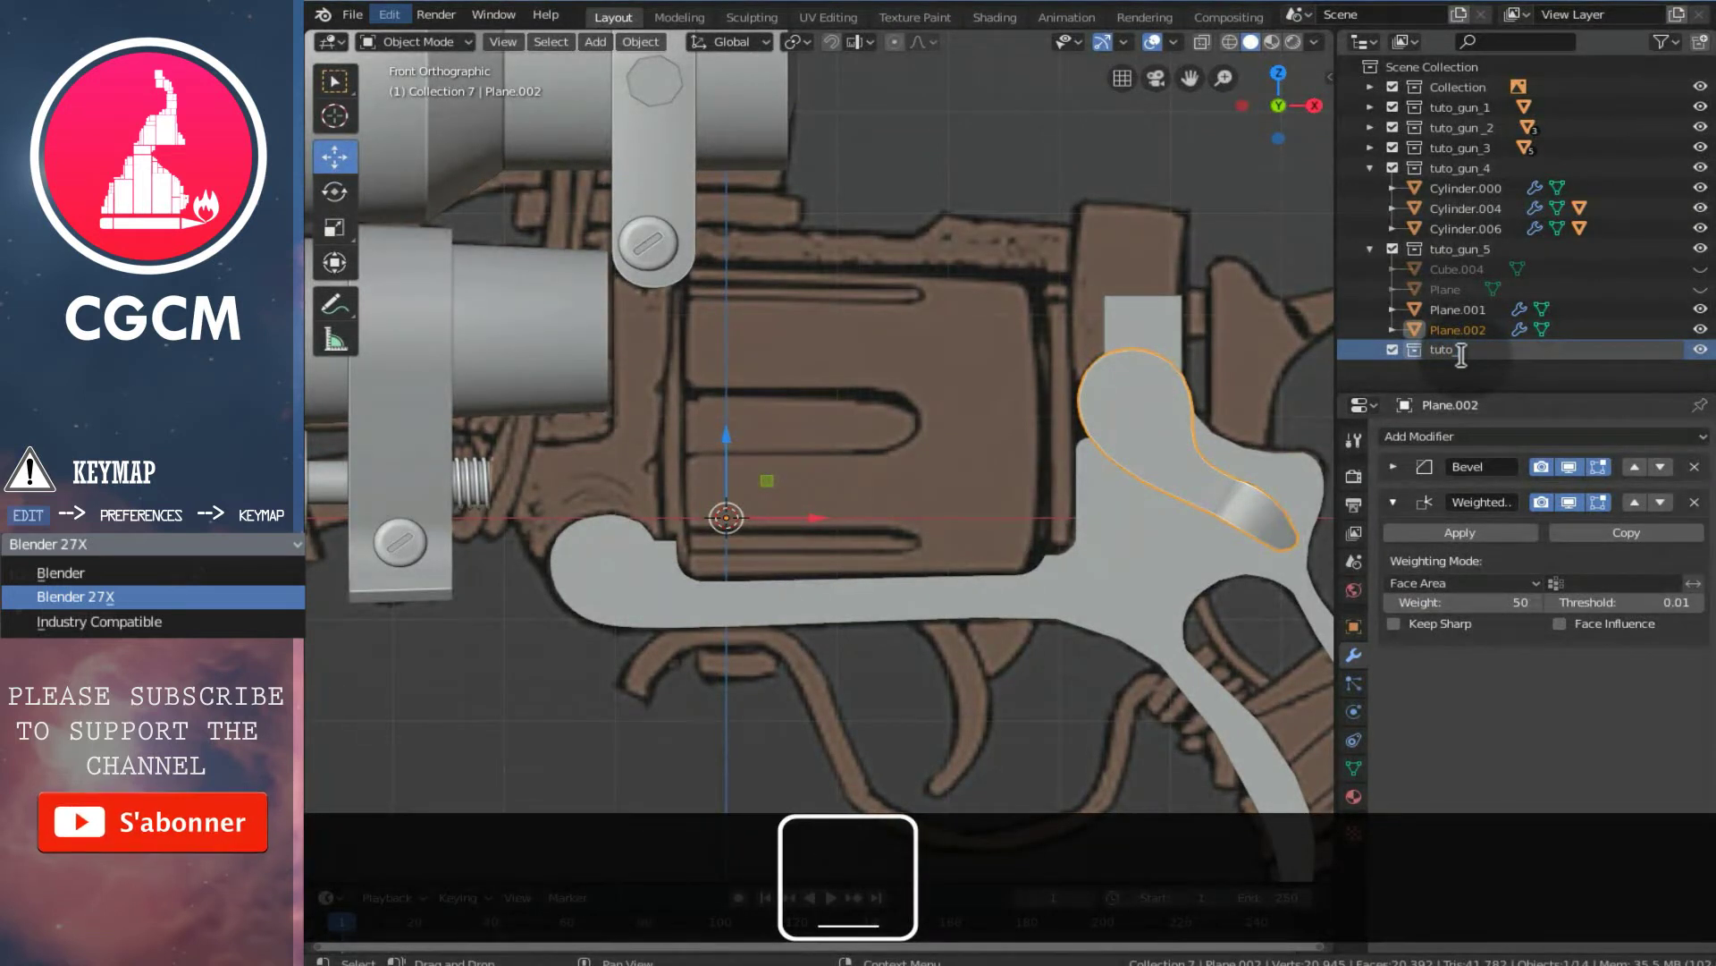
text(_gun_6)
right_click(1465, 351)
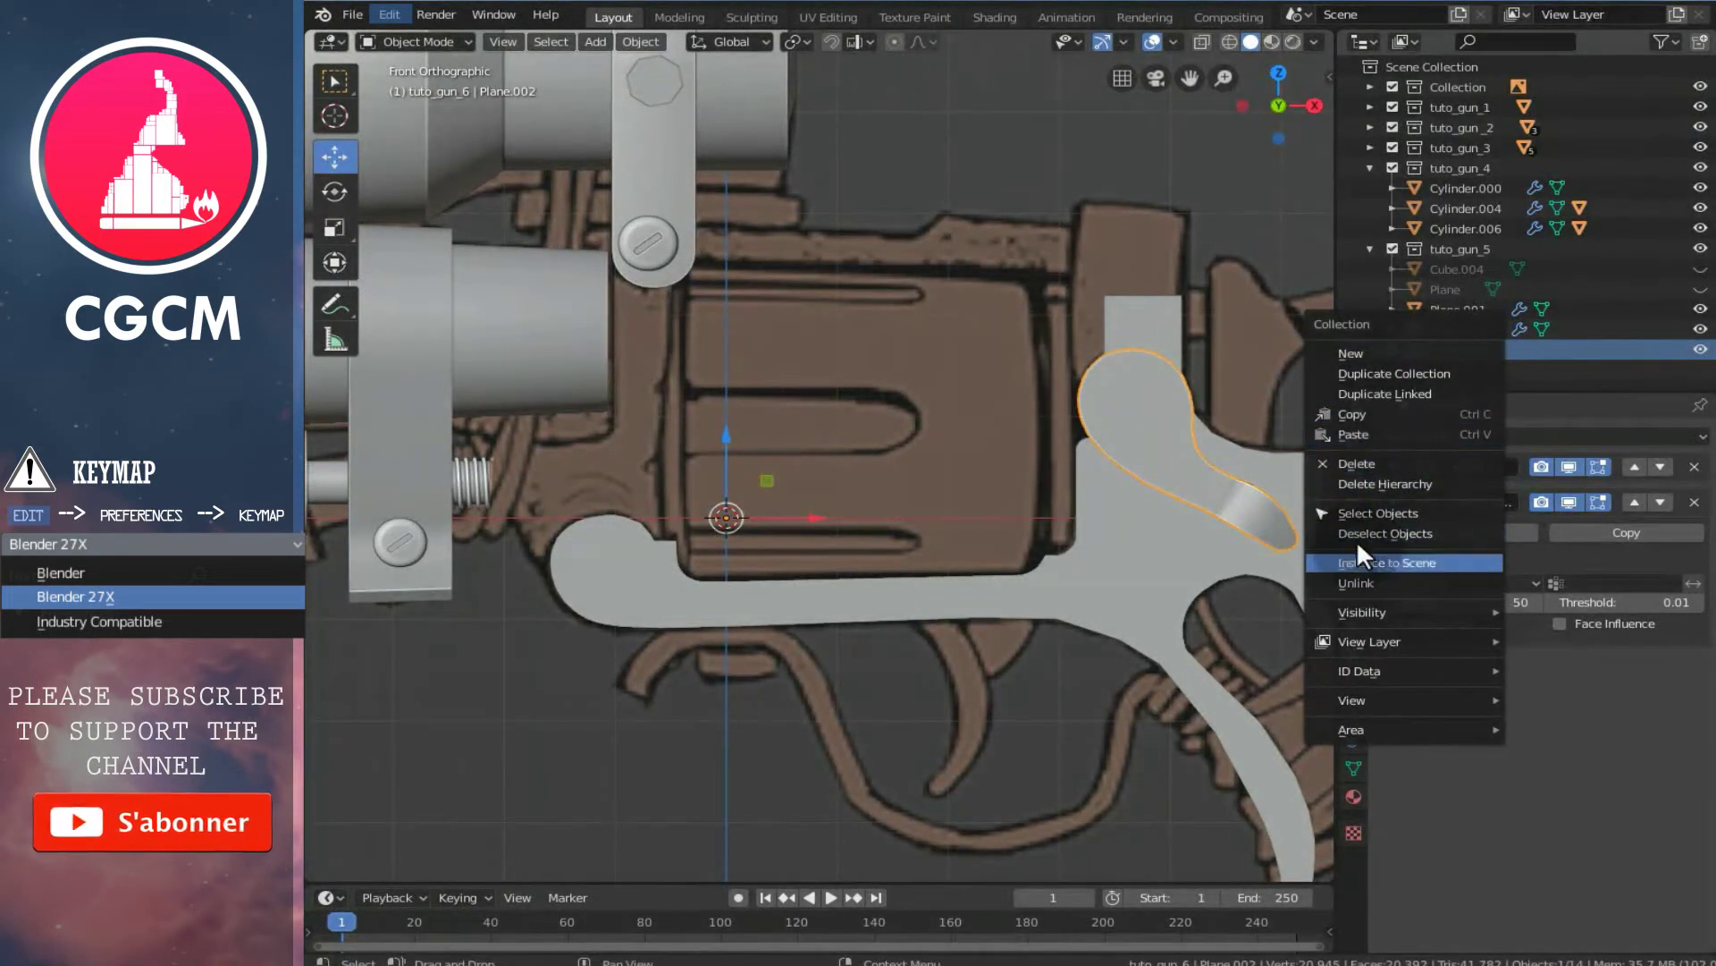
click(1373, 429)
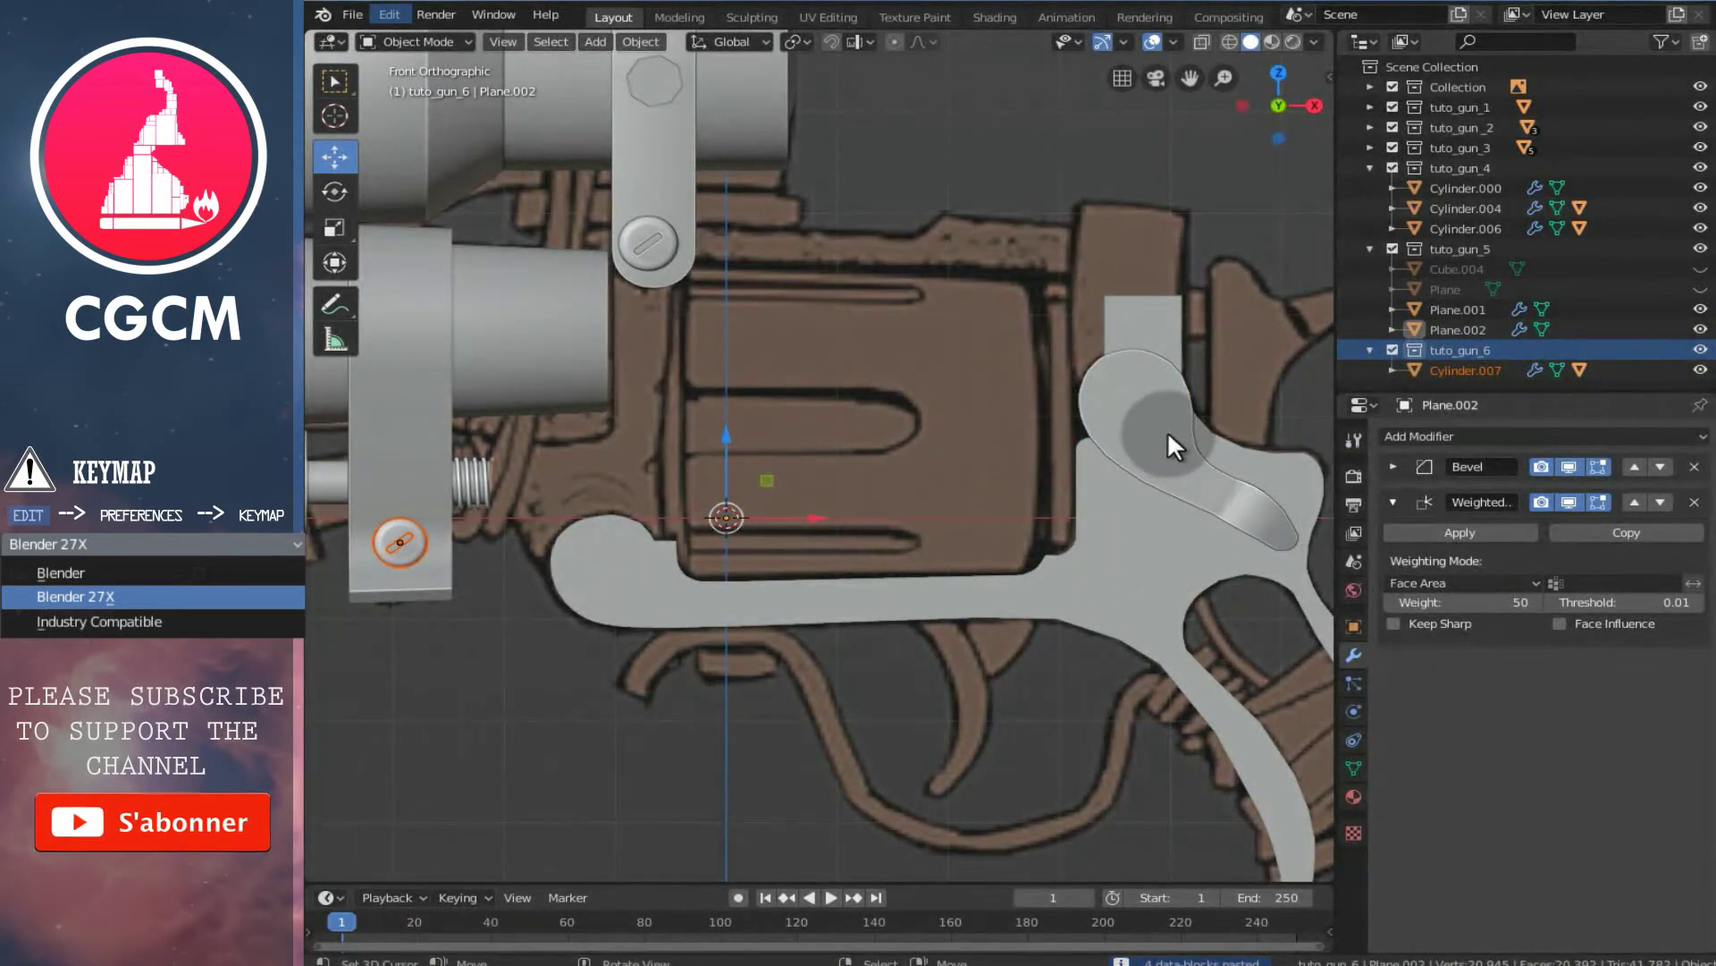
- Move the plate Plane.002 into the tuto_gun_6 collection and collapse the tuto_gun_4 and tuto_gun_5 collections
click(1140, 420)
drag(1450, 325, 1461, 352)
click(1370, 249)
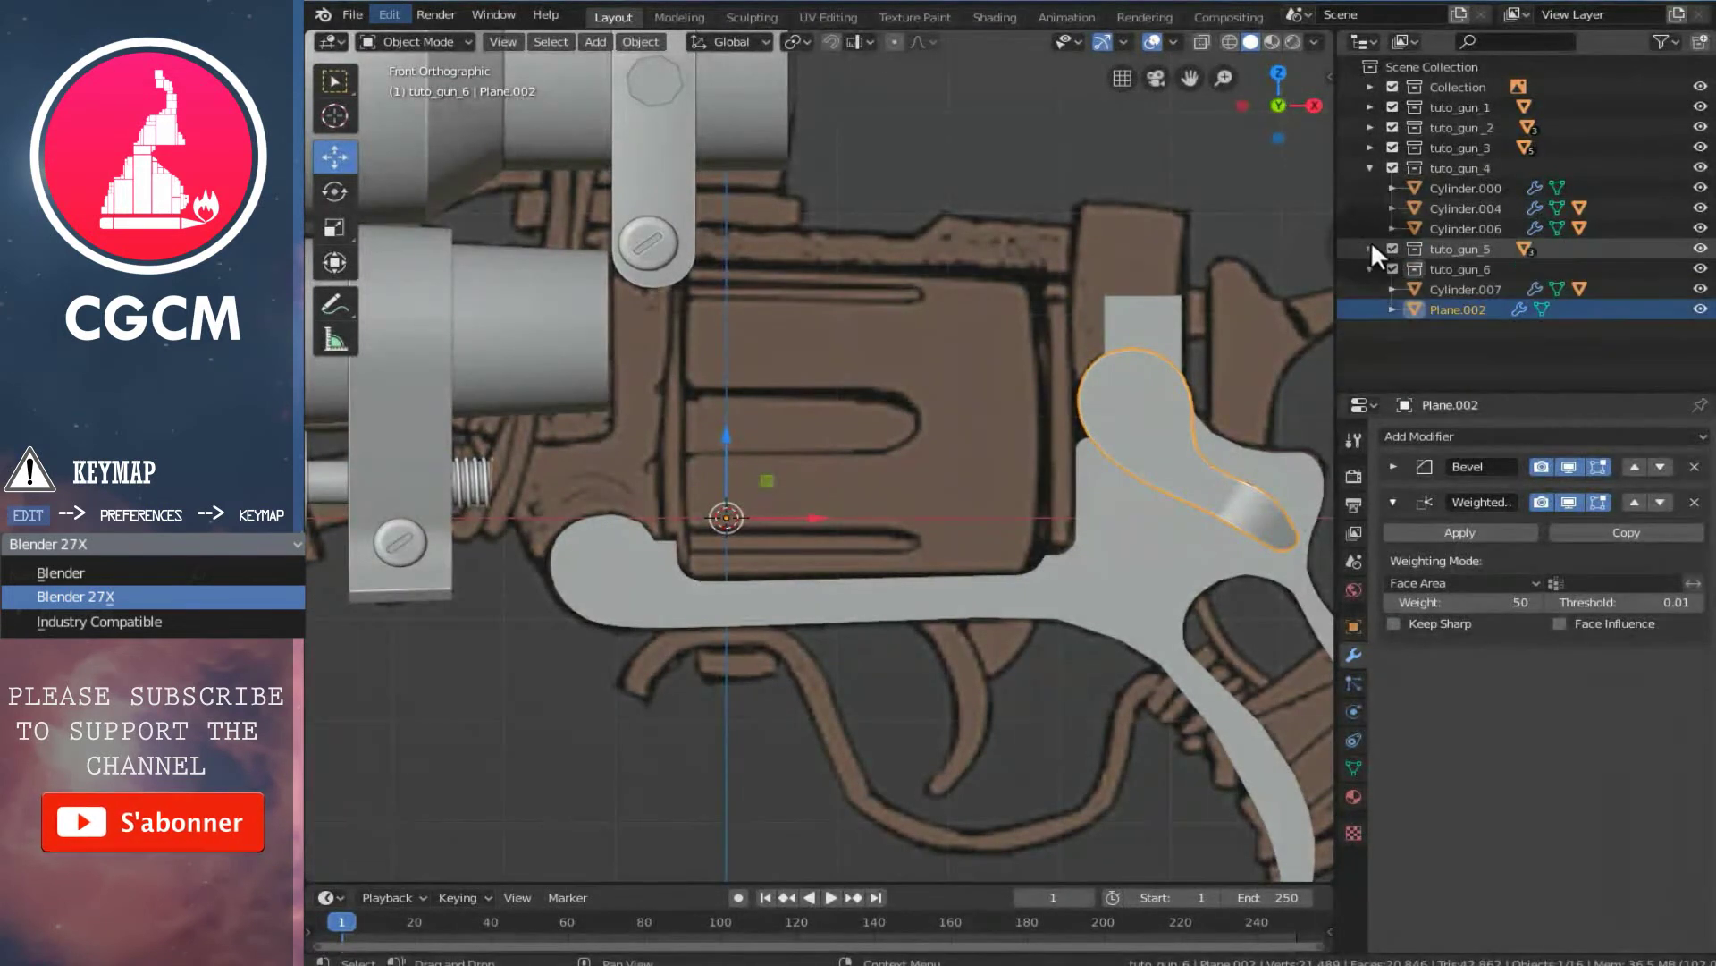
click(1369, 168)
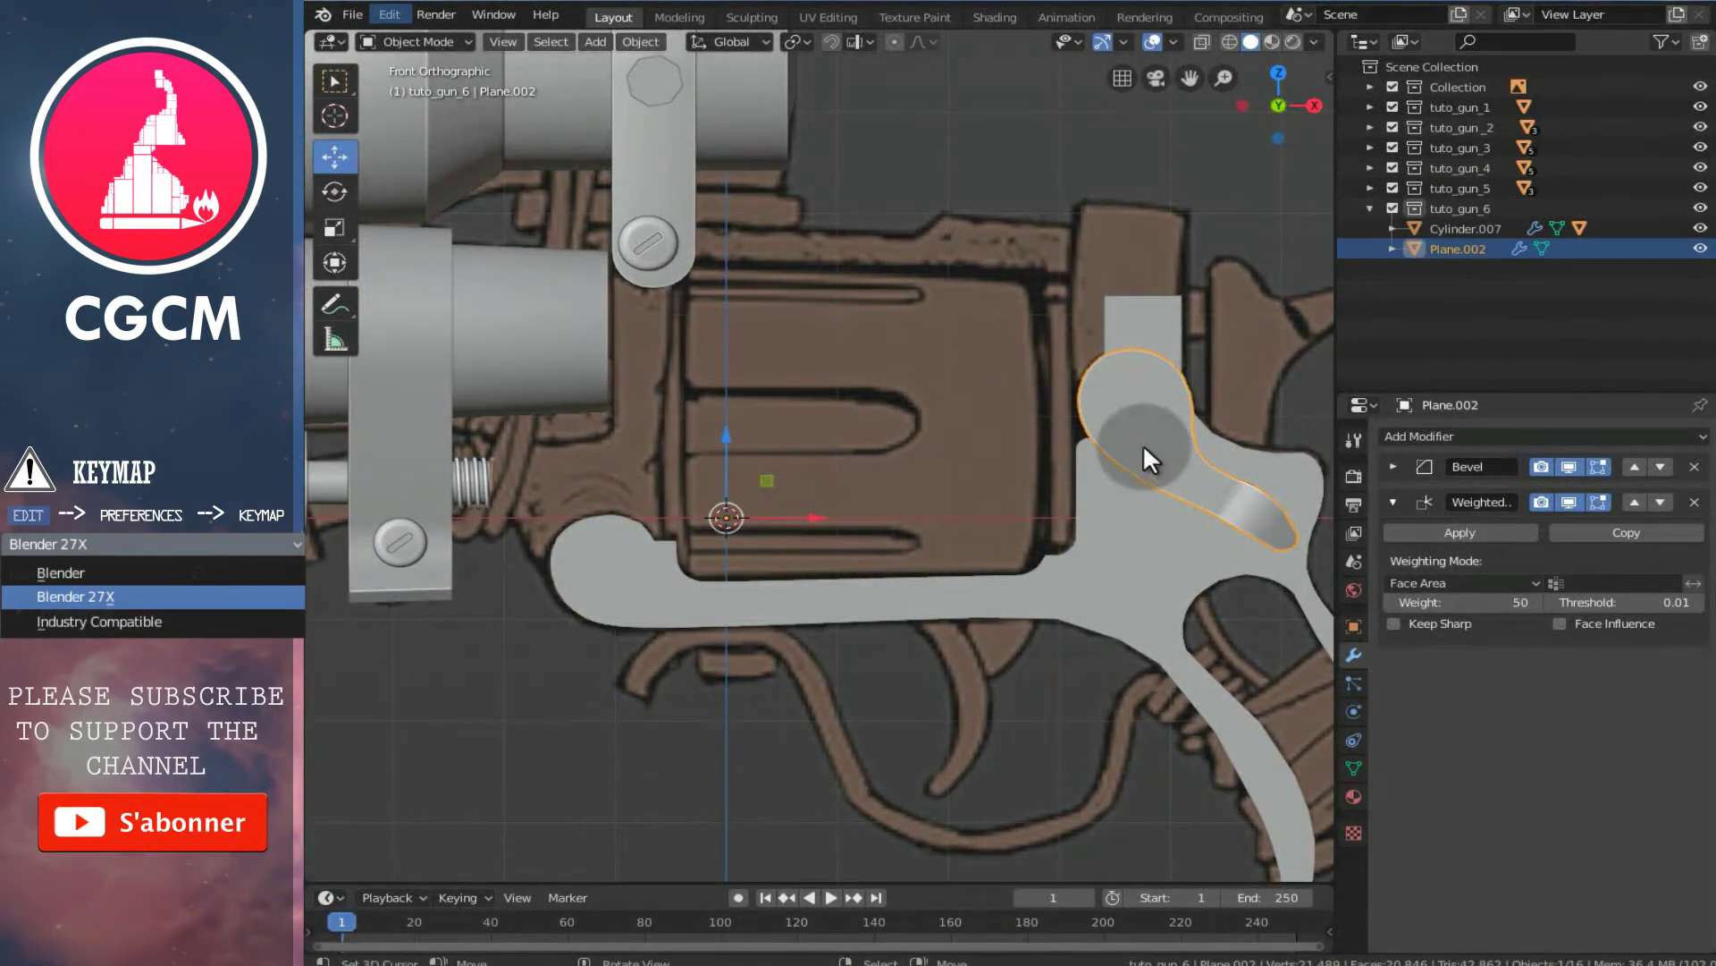
click(1391, 249)
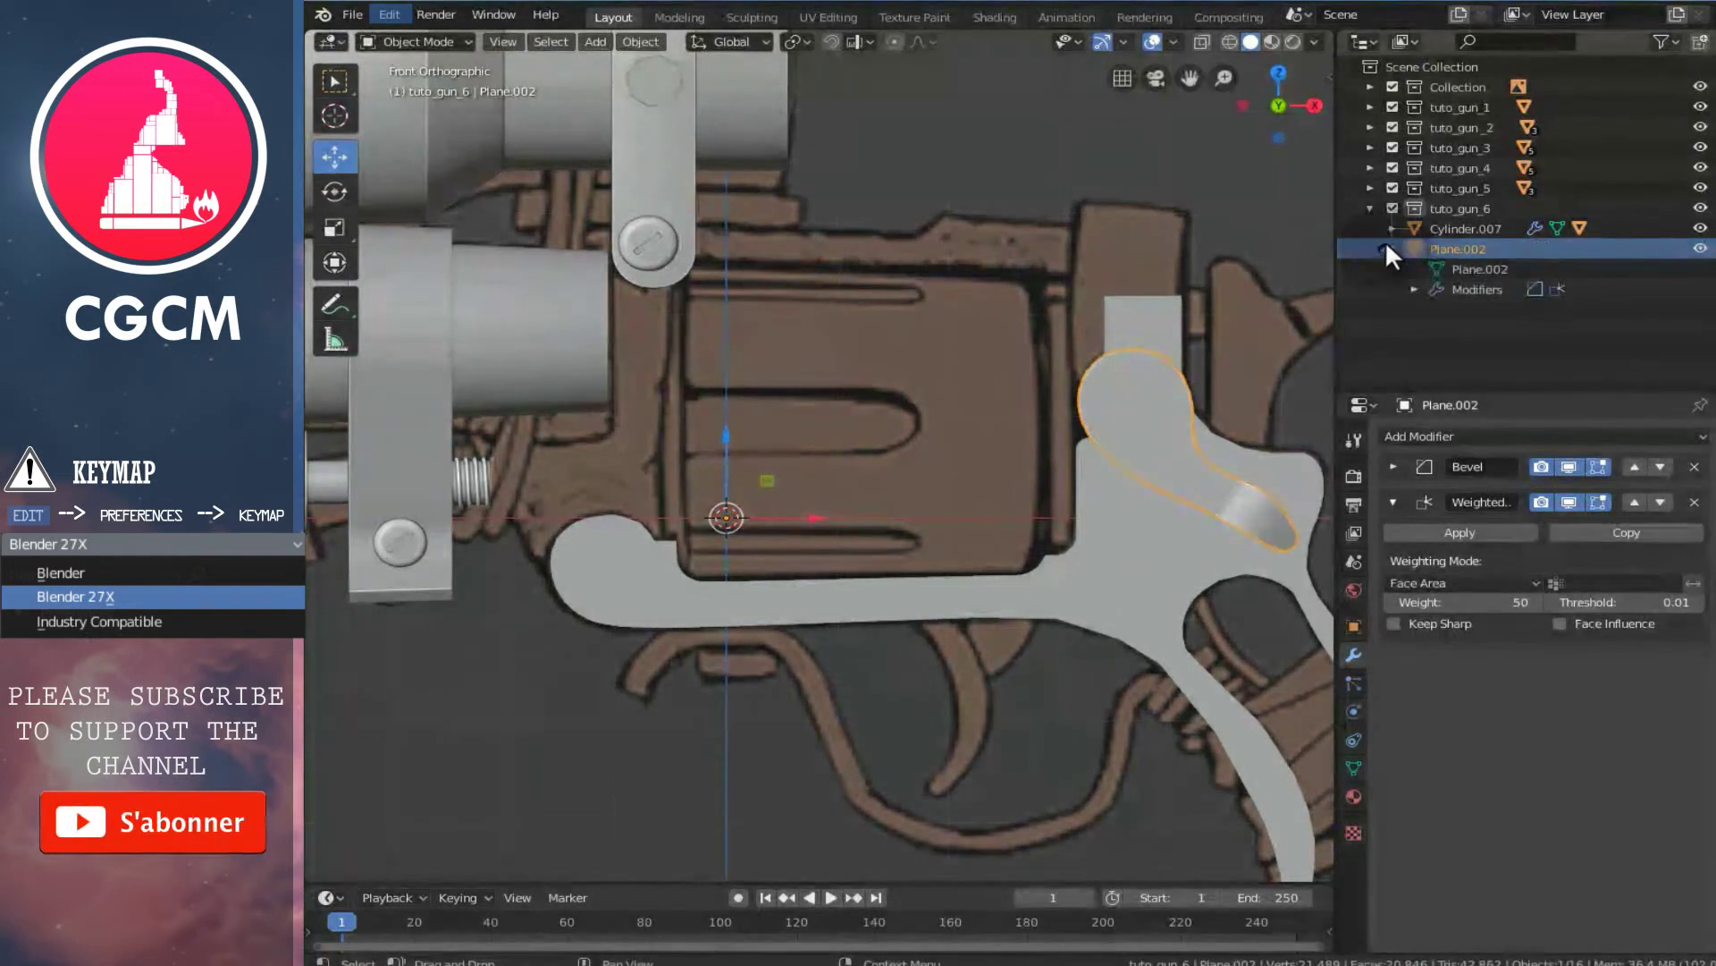
click(1392, 249)
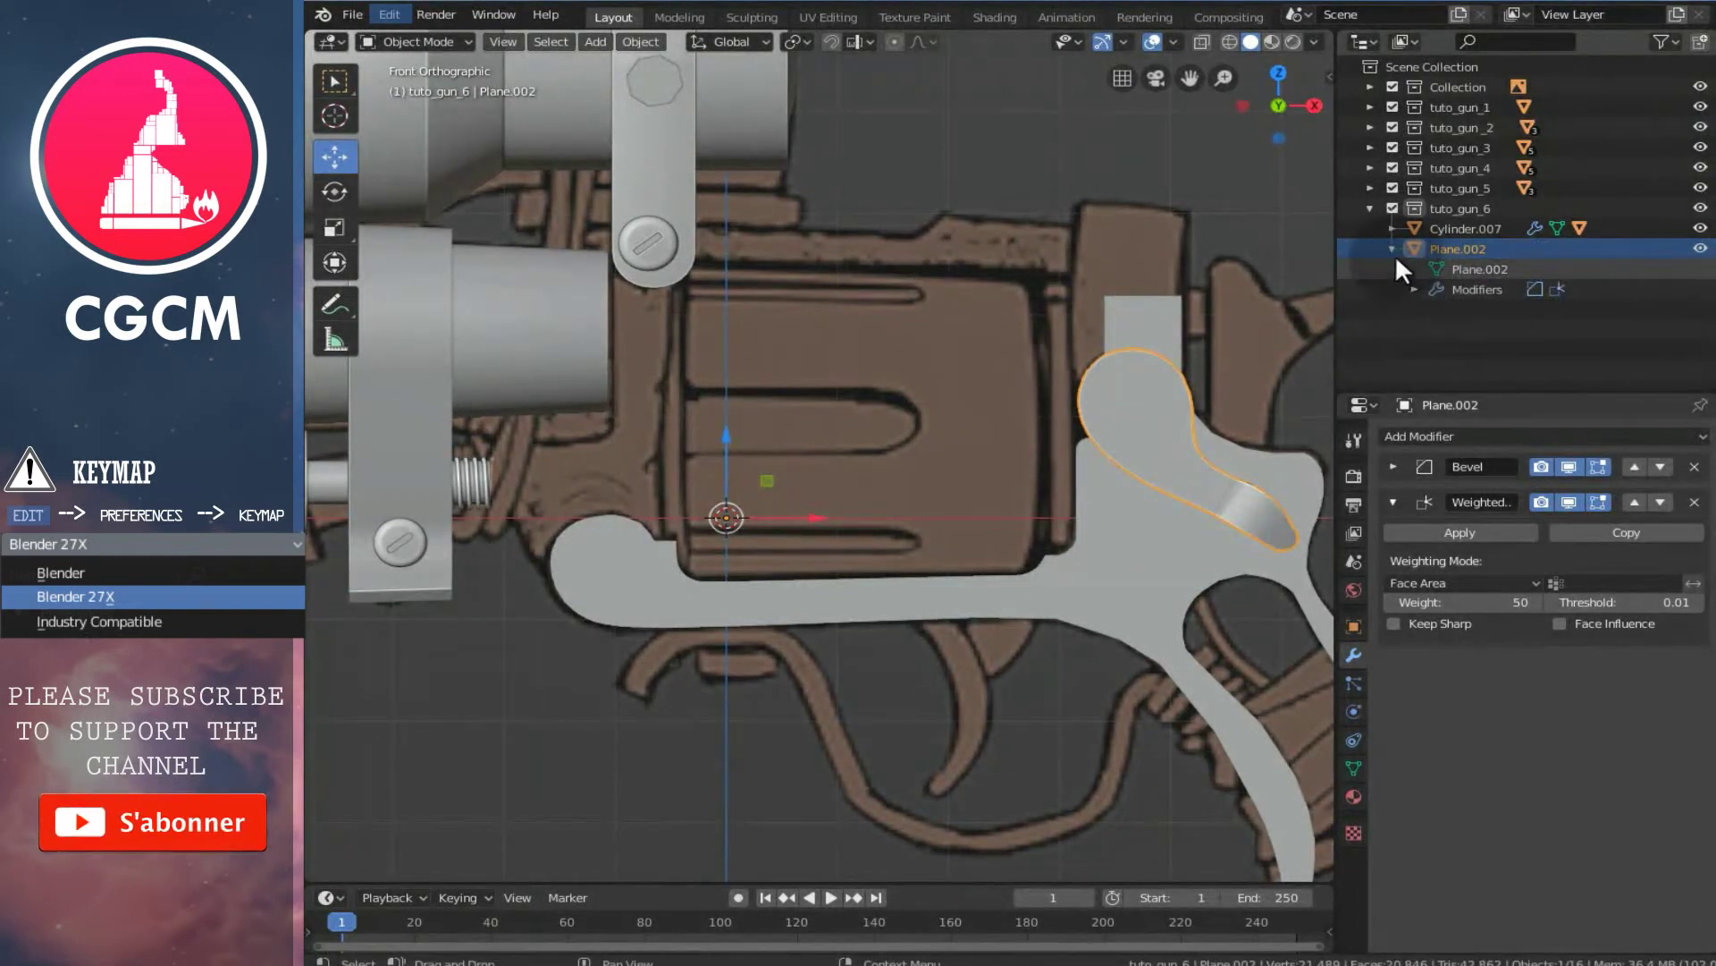
- Move the pasted screw Cylinder.007 about 0.671 m along X and up onto the screw drawn on the plate's rounded head
click(1473, 228)
key(z)
scroll(1086, 481, down, 1)
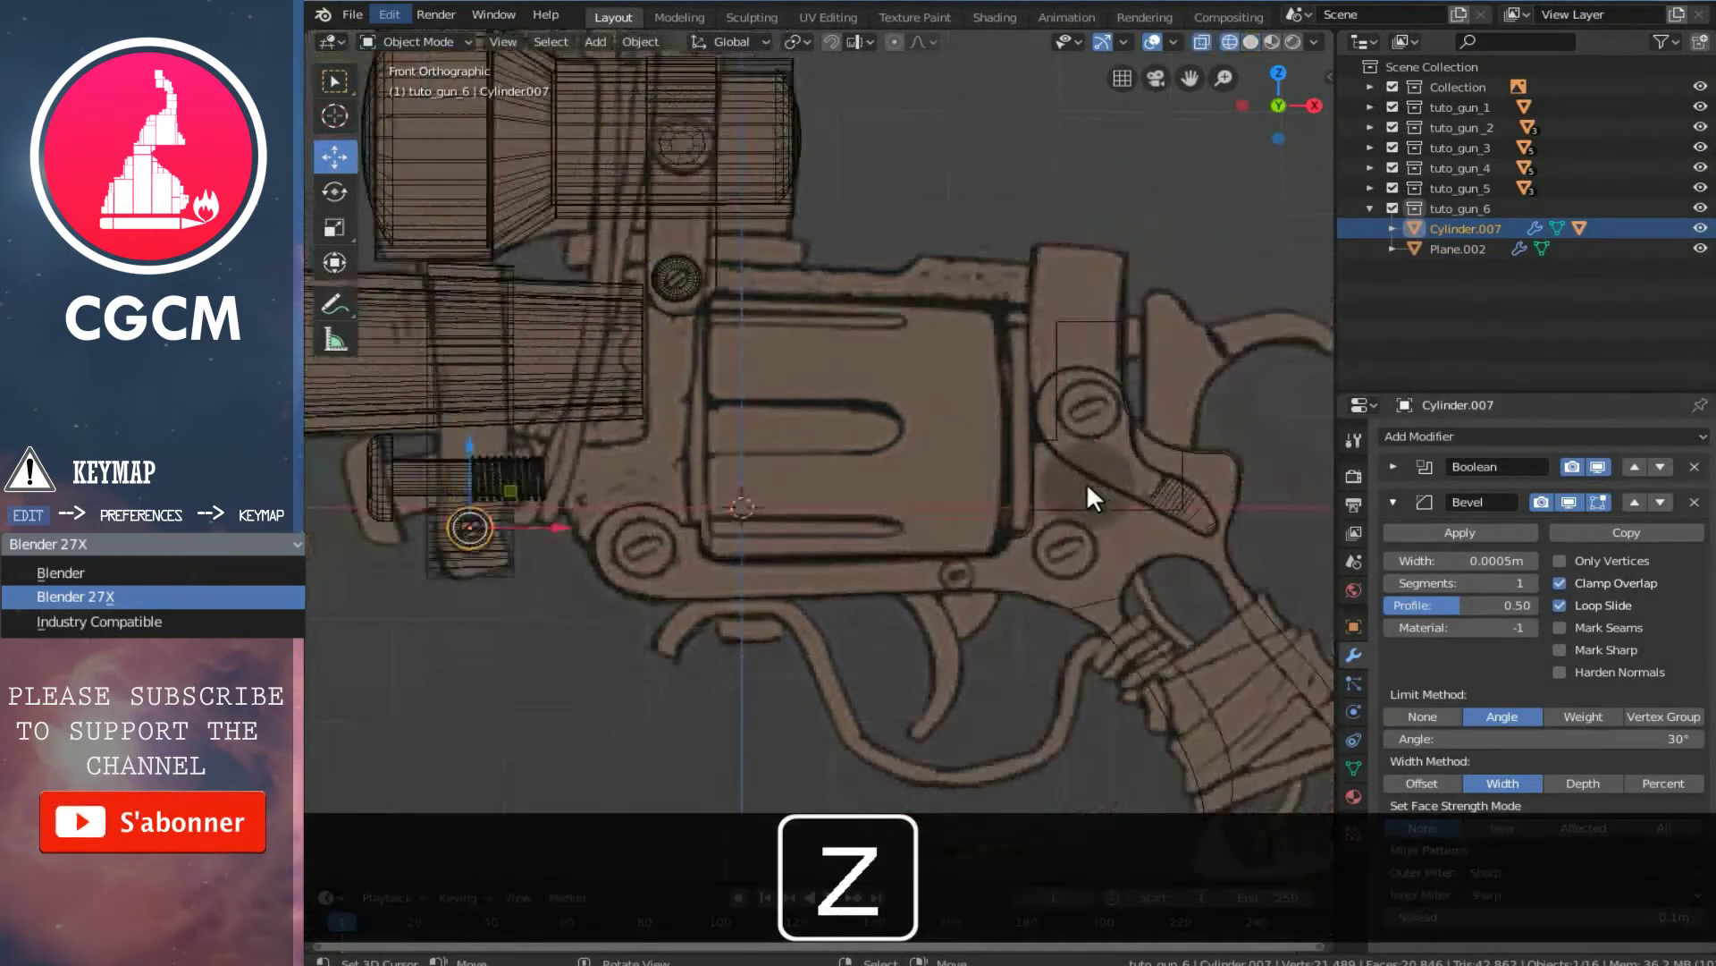
key(g)
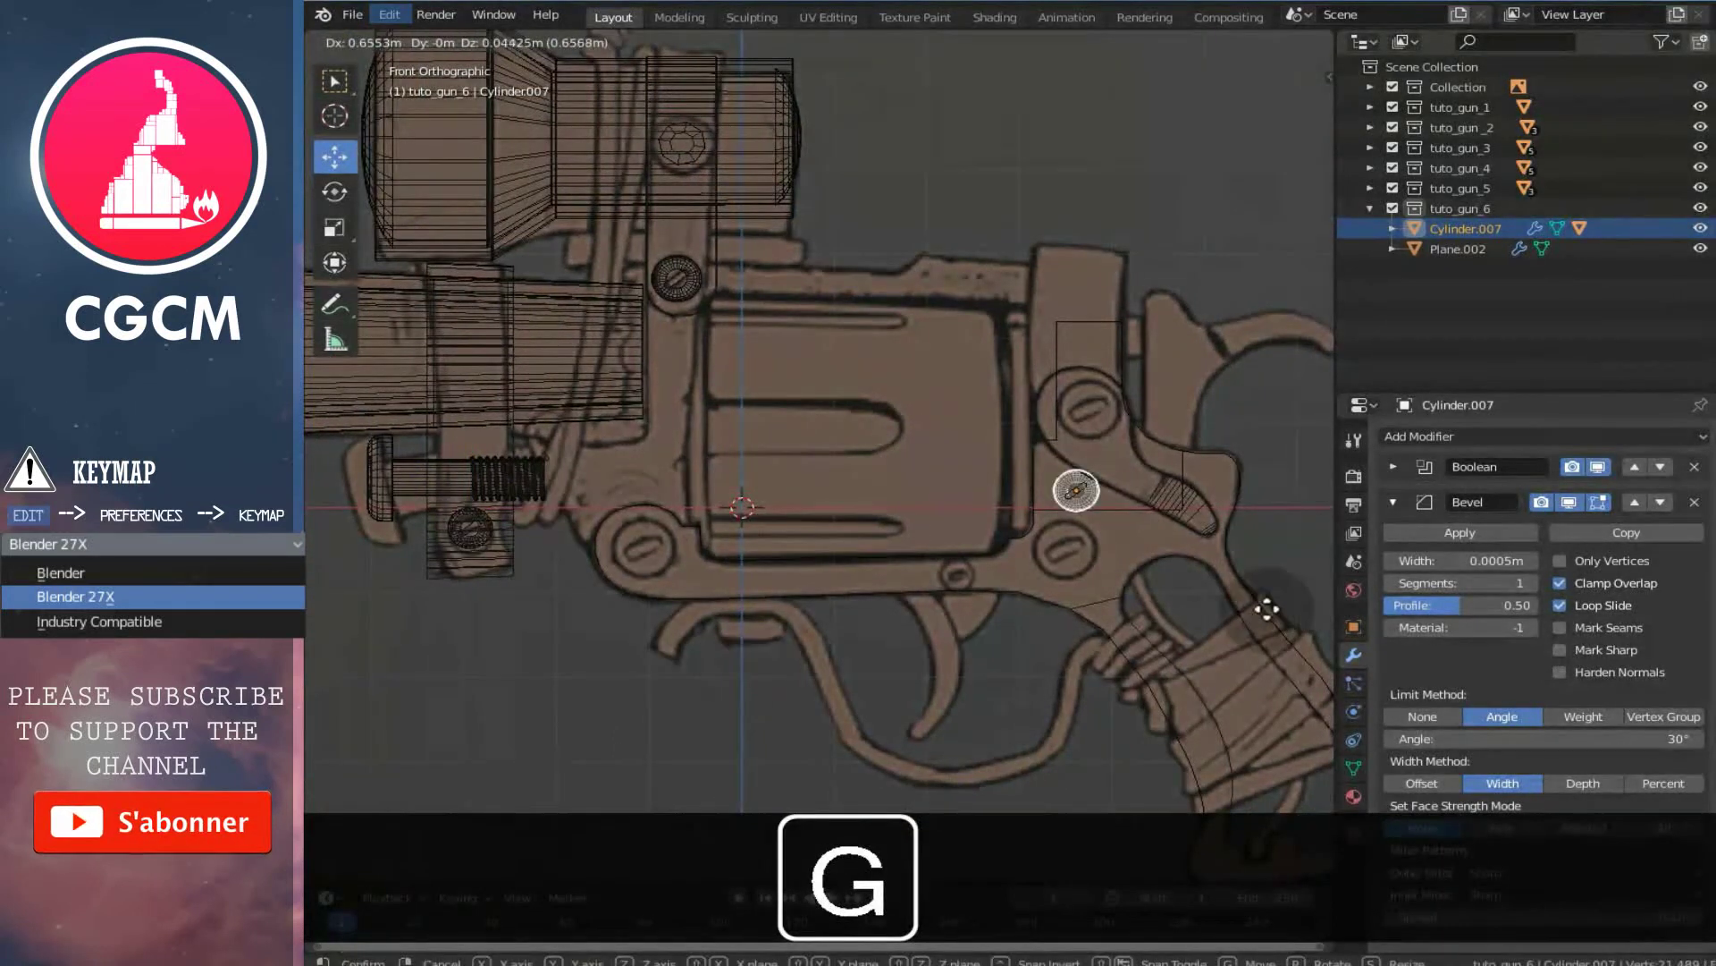
click(1261, 544)
scroll(1113, 512, up, 5)
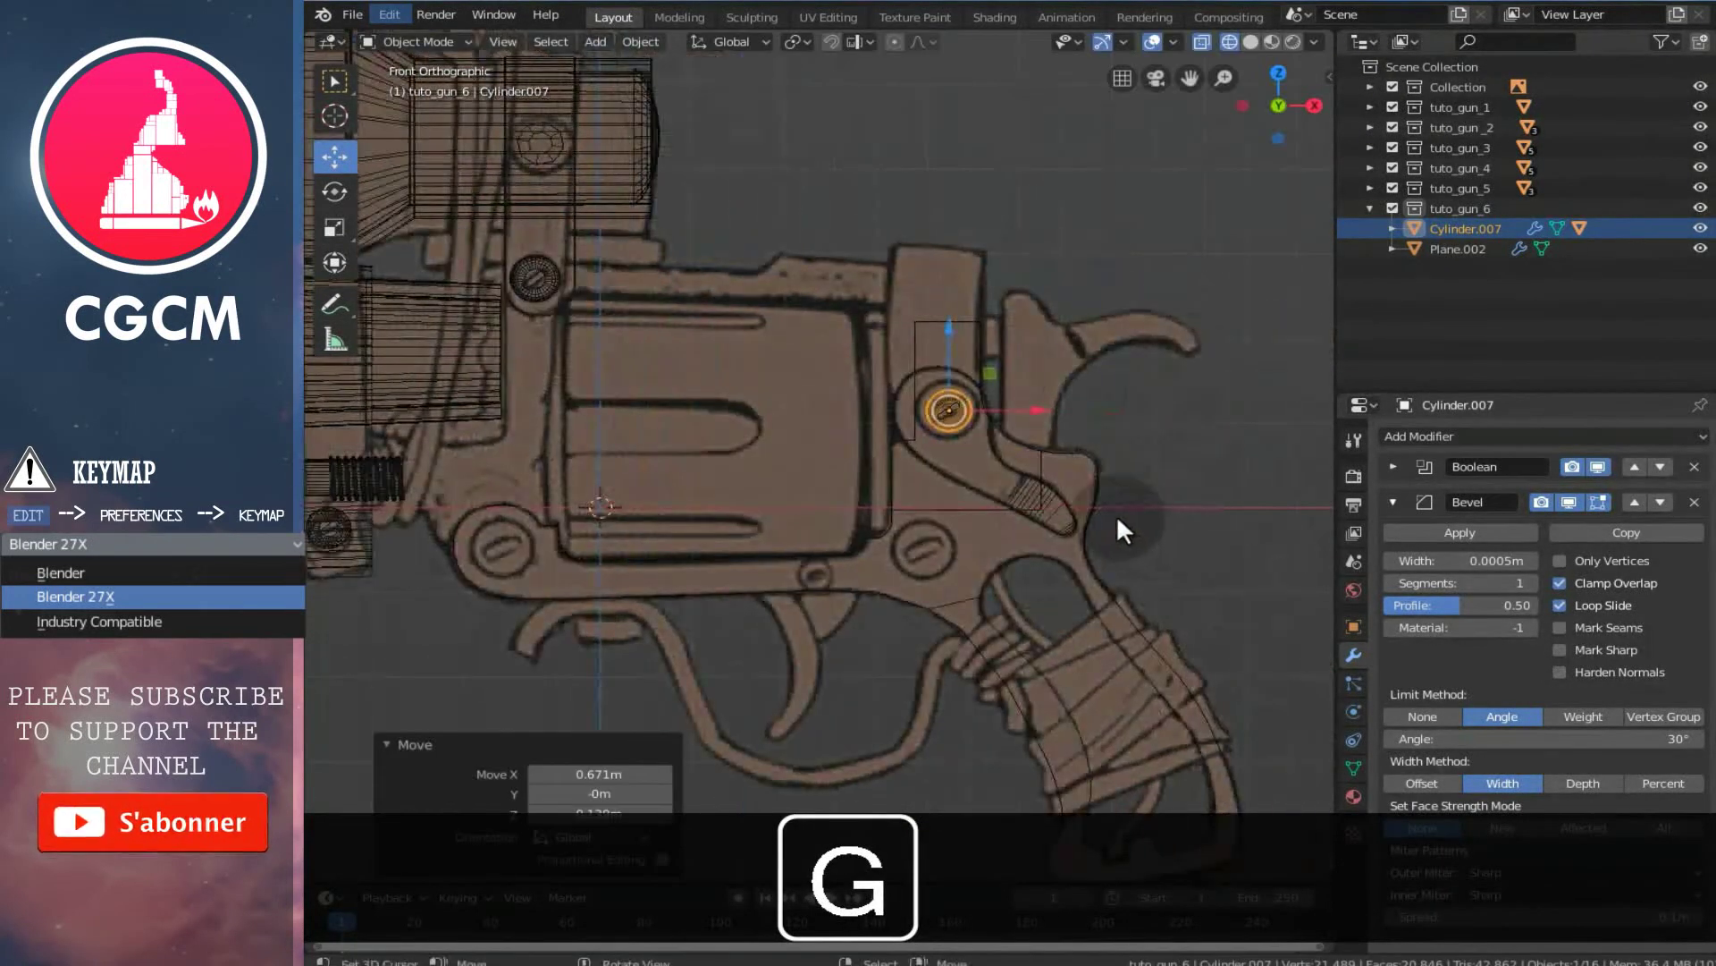
- Scale the screw up by about 1.49 to match the screw outline in the reference drawing
scroll(1042, 518, up, 3)
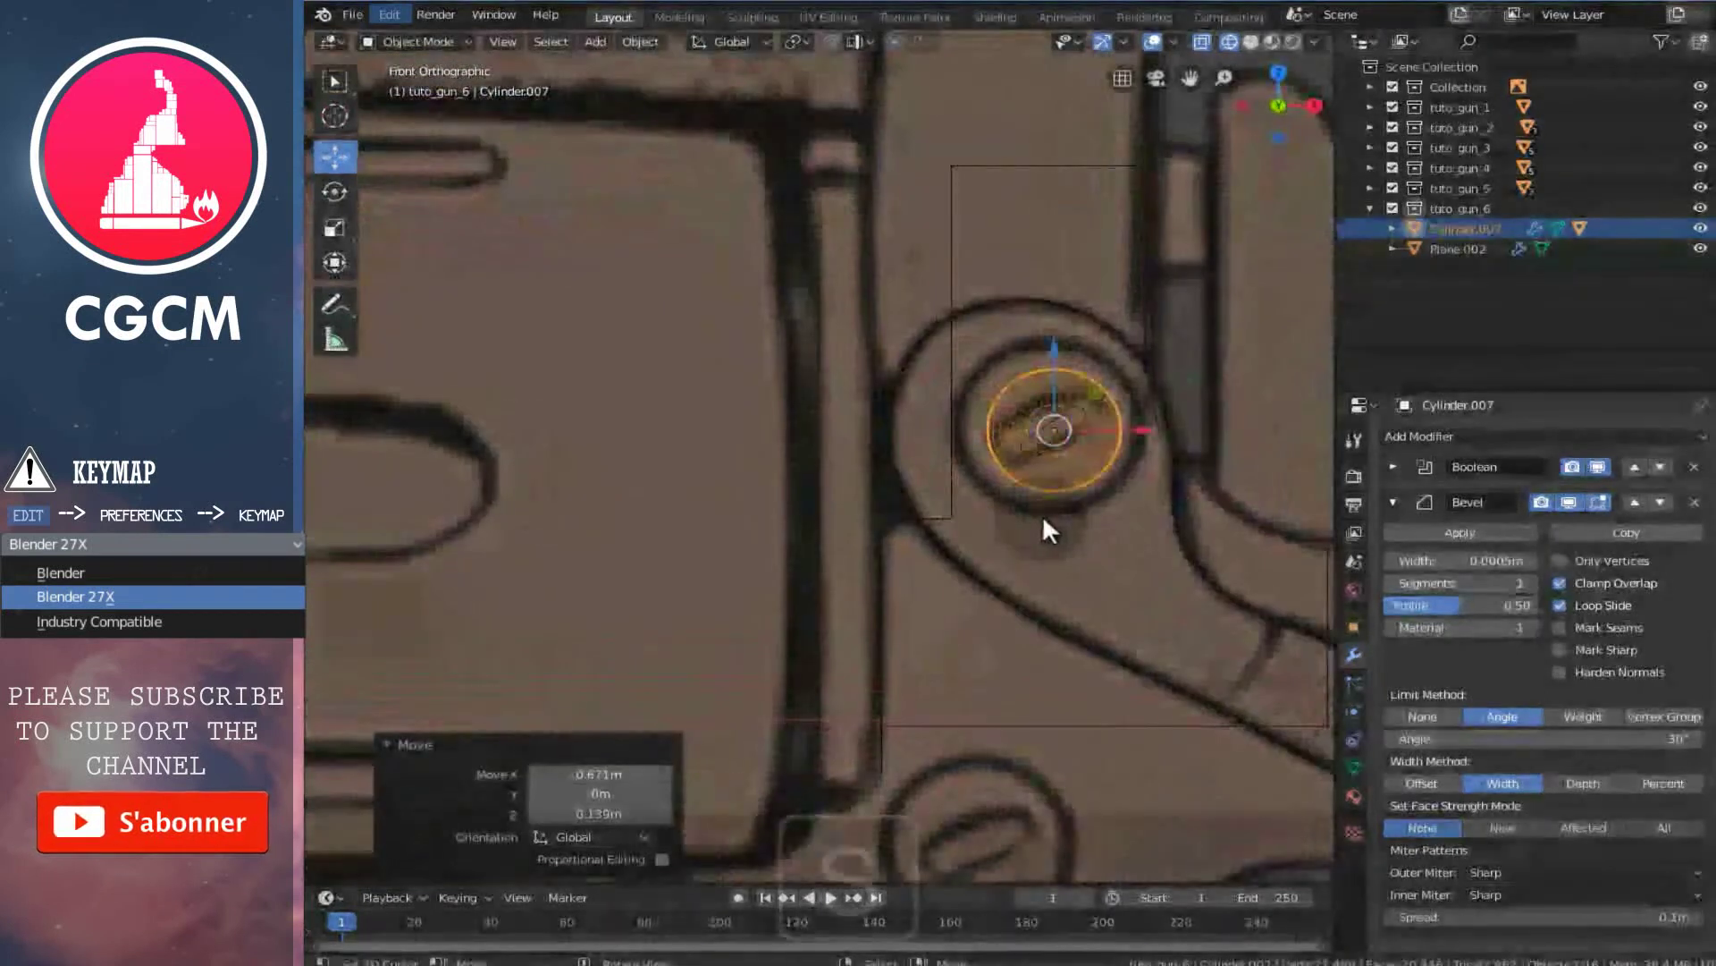
key(s)
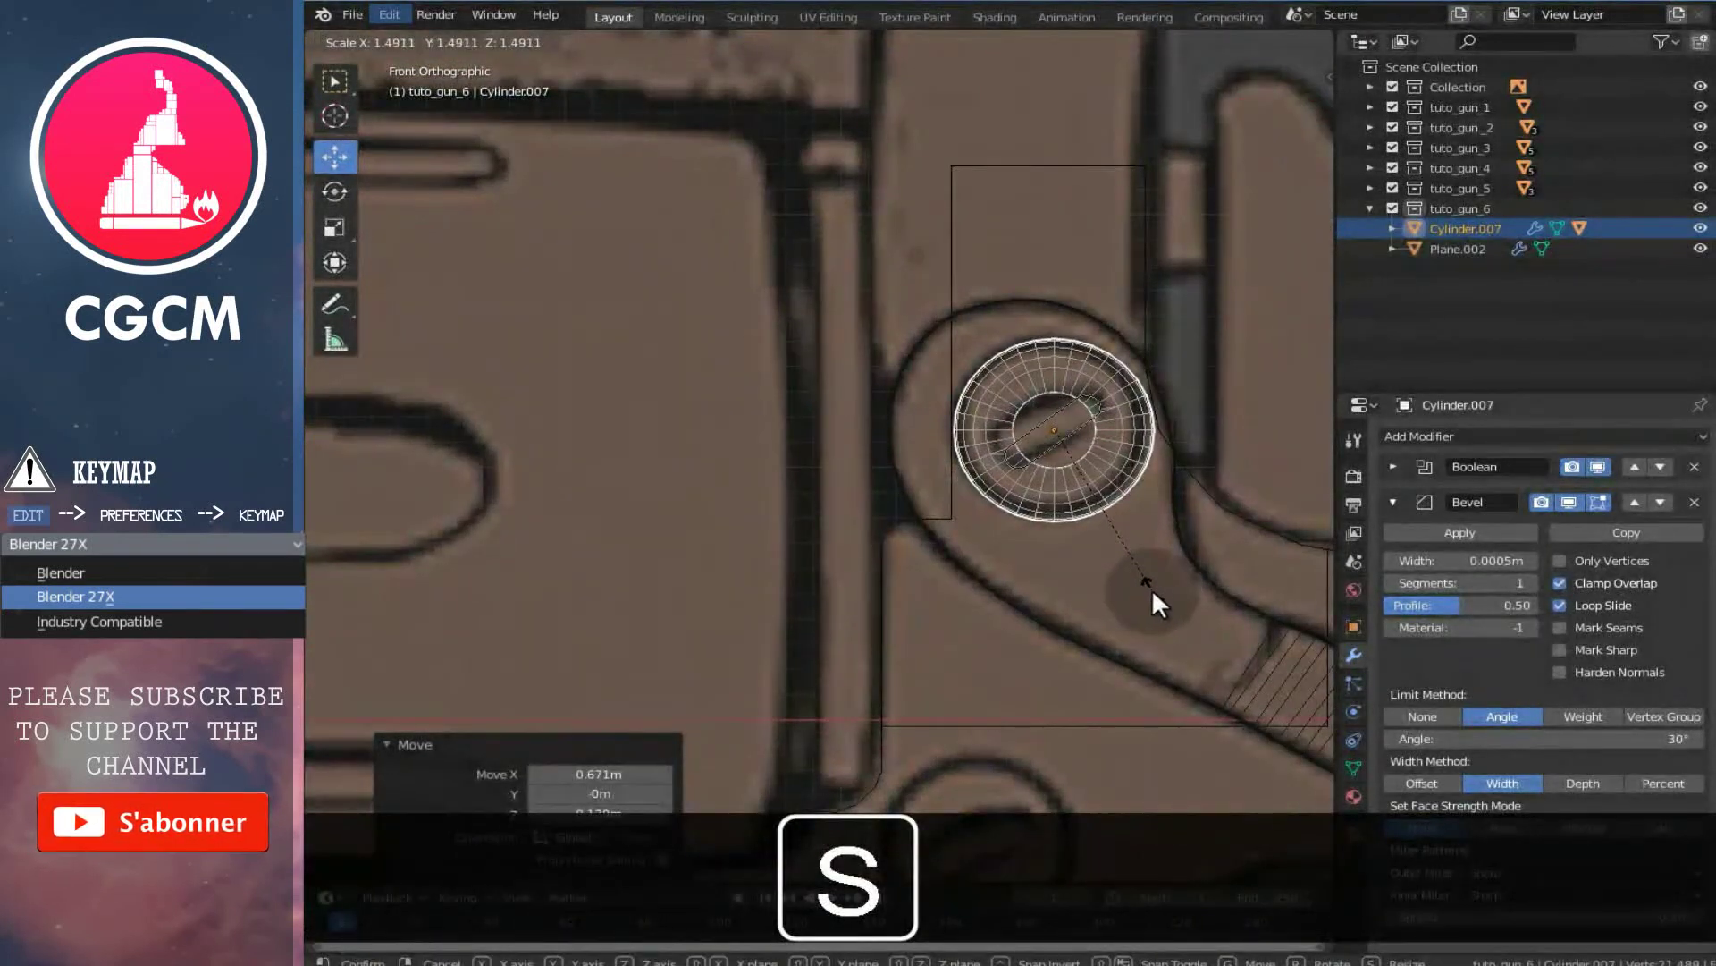
click(1152, 588)
- Move the screw about -0.0315 m along Y so its head sits on the plate's outer face
key(z)
scroll(1088, 484, down, 5)
middle_drag(1091, 479, 913, 535)
scroll(903, 527, up, 2)
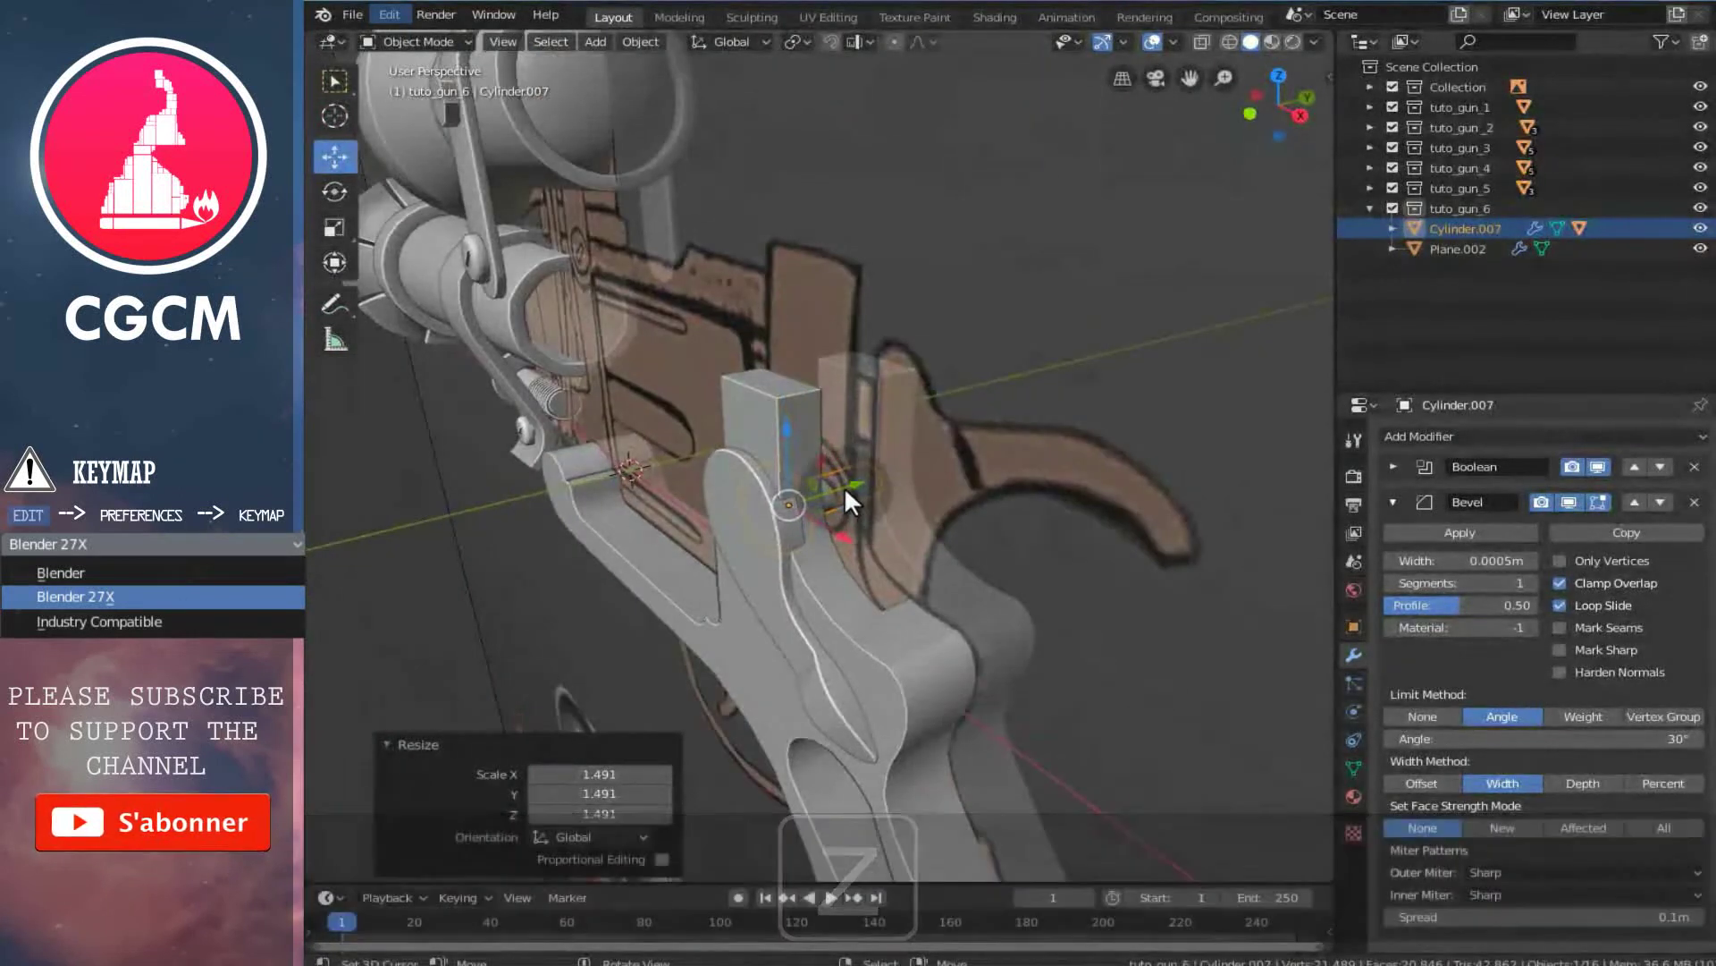
key(g)
key(x)
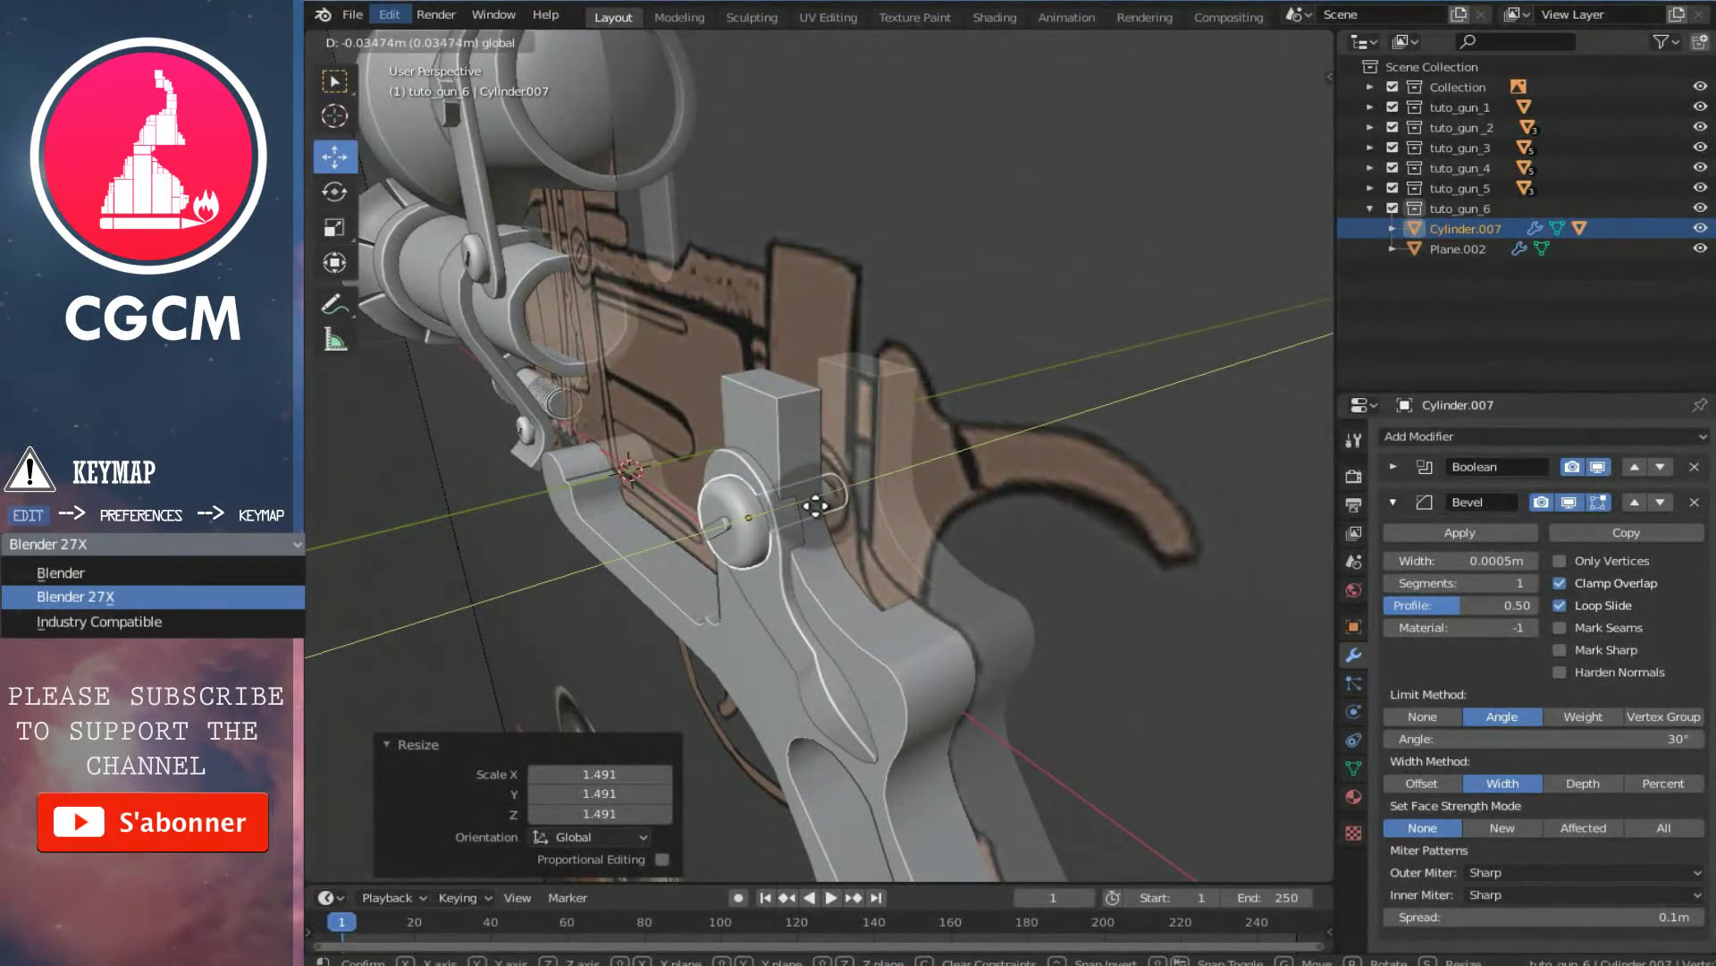
click(820, 507)
- Select the plate together with the screw and shift both slightly along Y toward the frame
middle_drag(820, 506, 787, 532)
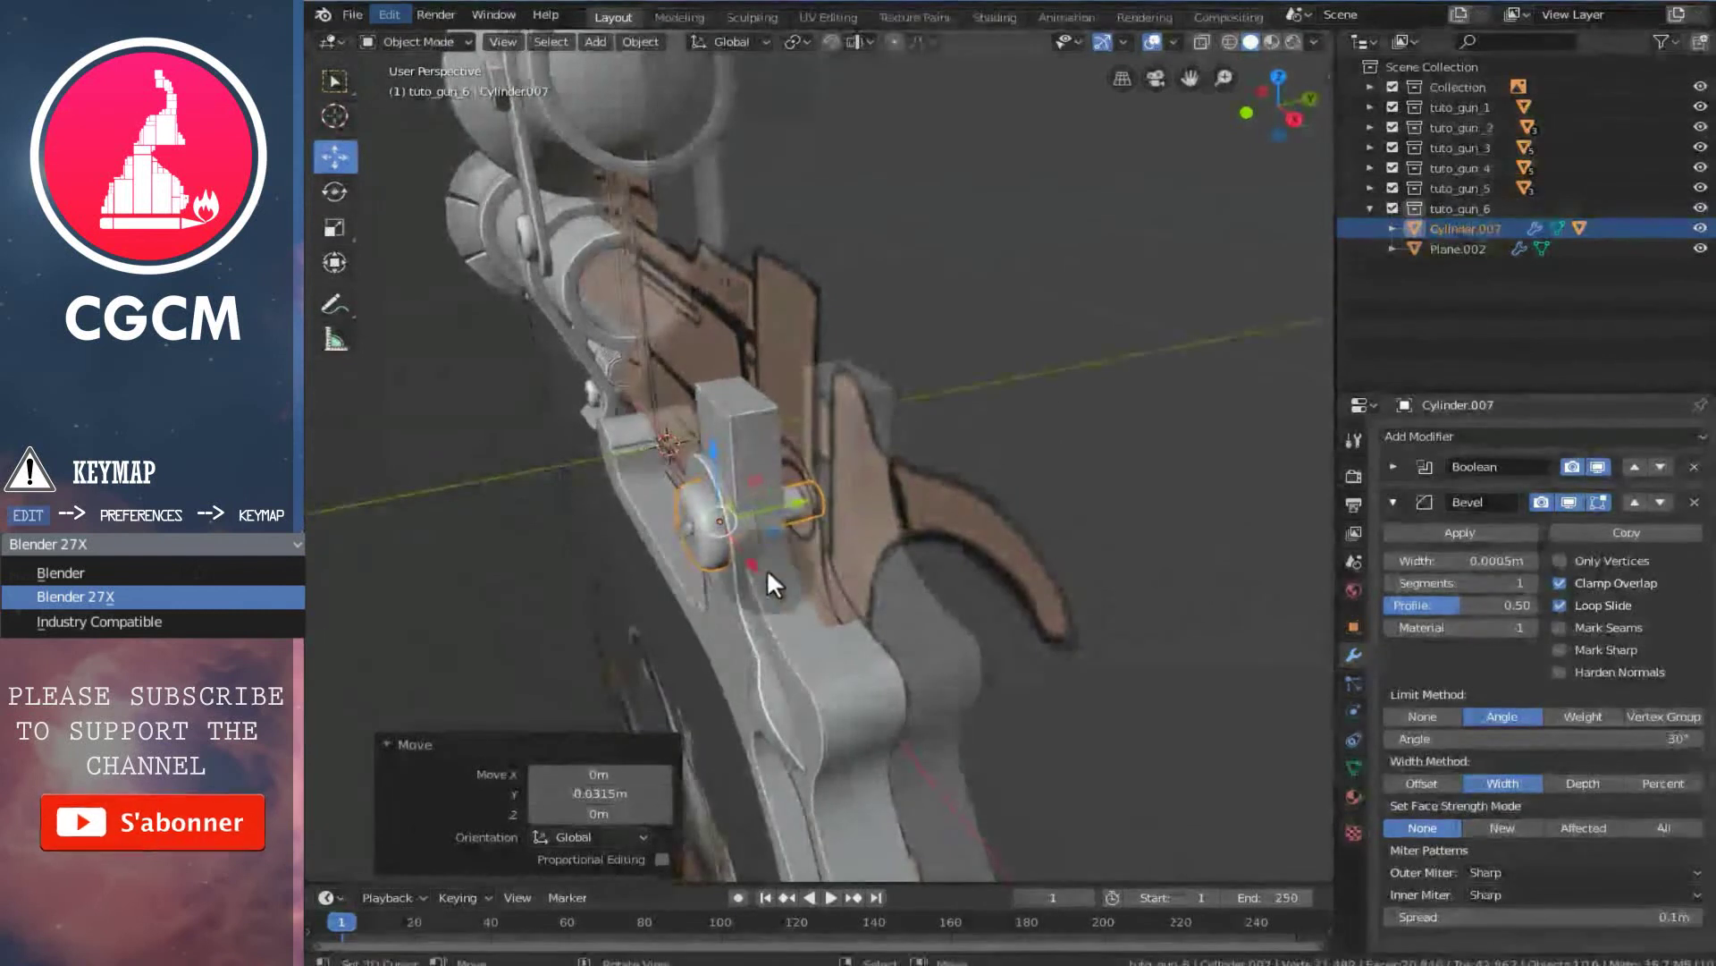
click(742, 644)
shift+click(709, 540)
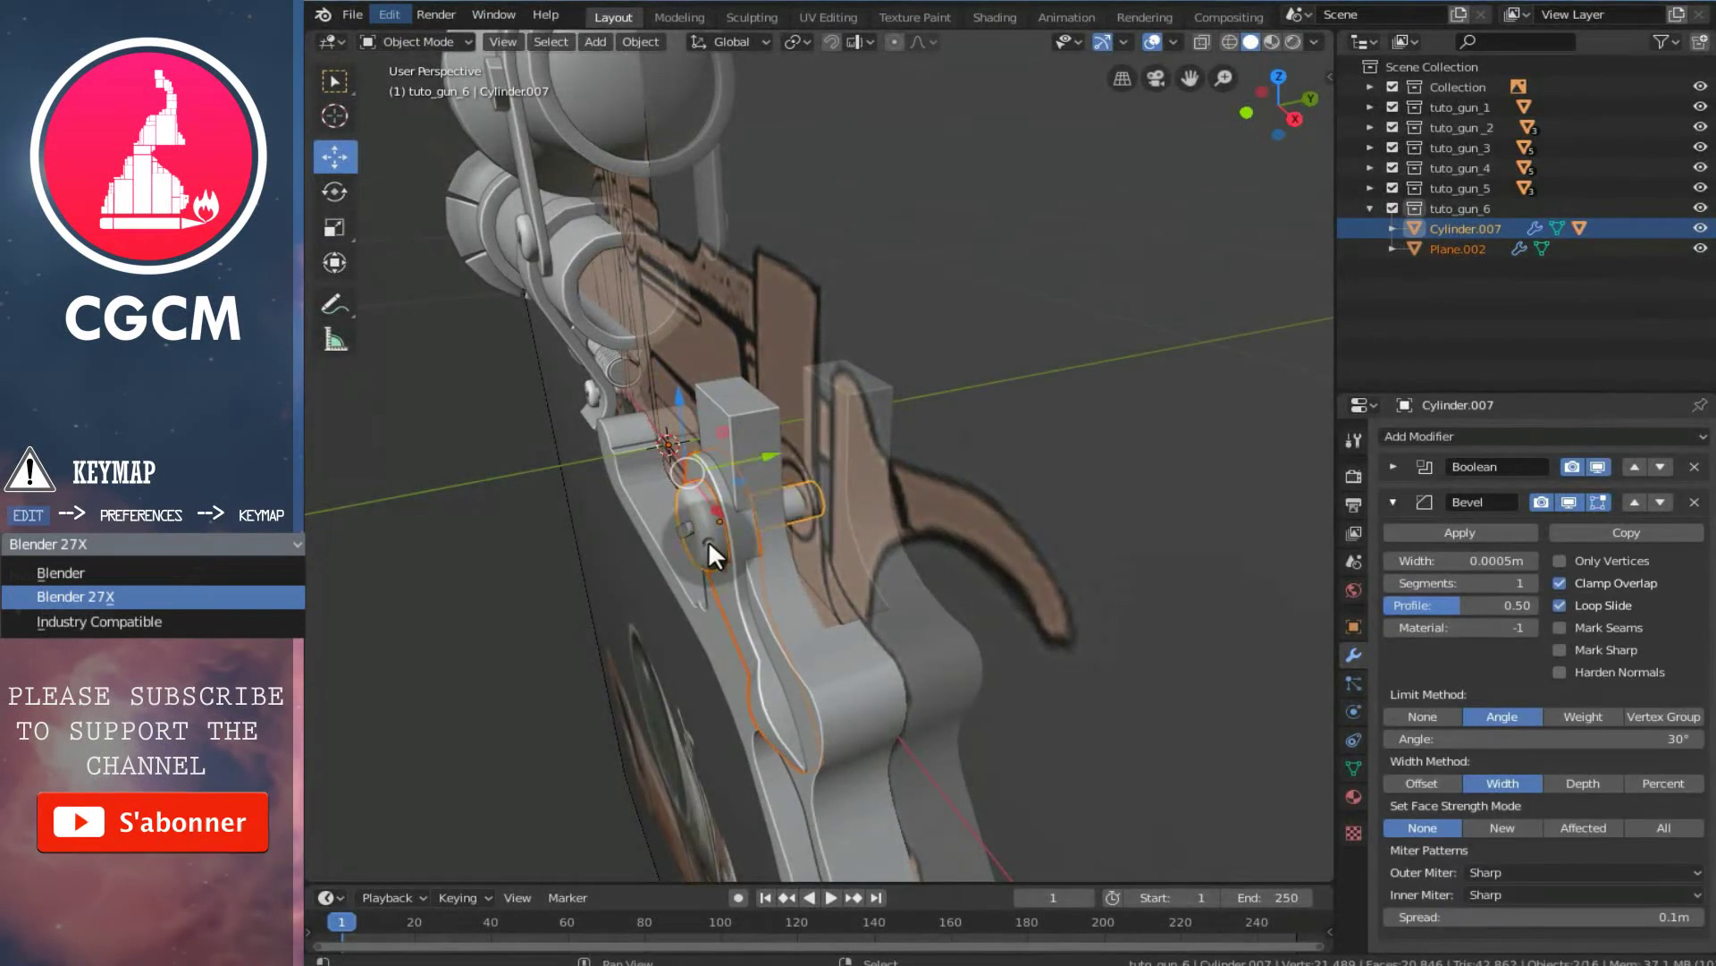
drag(772, 456, 761, 461)
- Try shortening the screw's shaft in Edit Mode by moving its end vertices along Y toward the head
mouse_move(740, 497)
middle_down()
mouse_move(747, 467)
mouse_move(759, 525)
middle_up()
right_click(797, 493)
key(Tab)
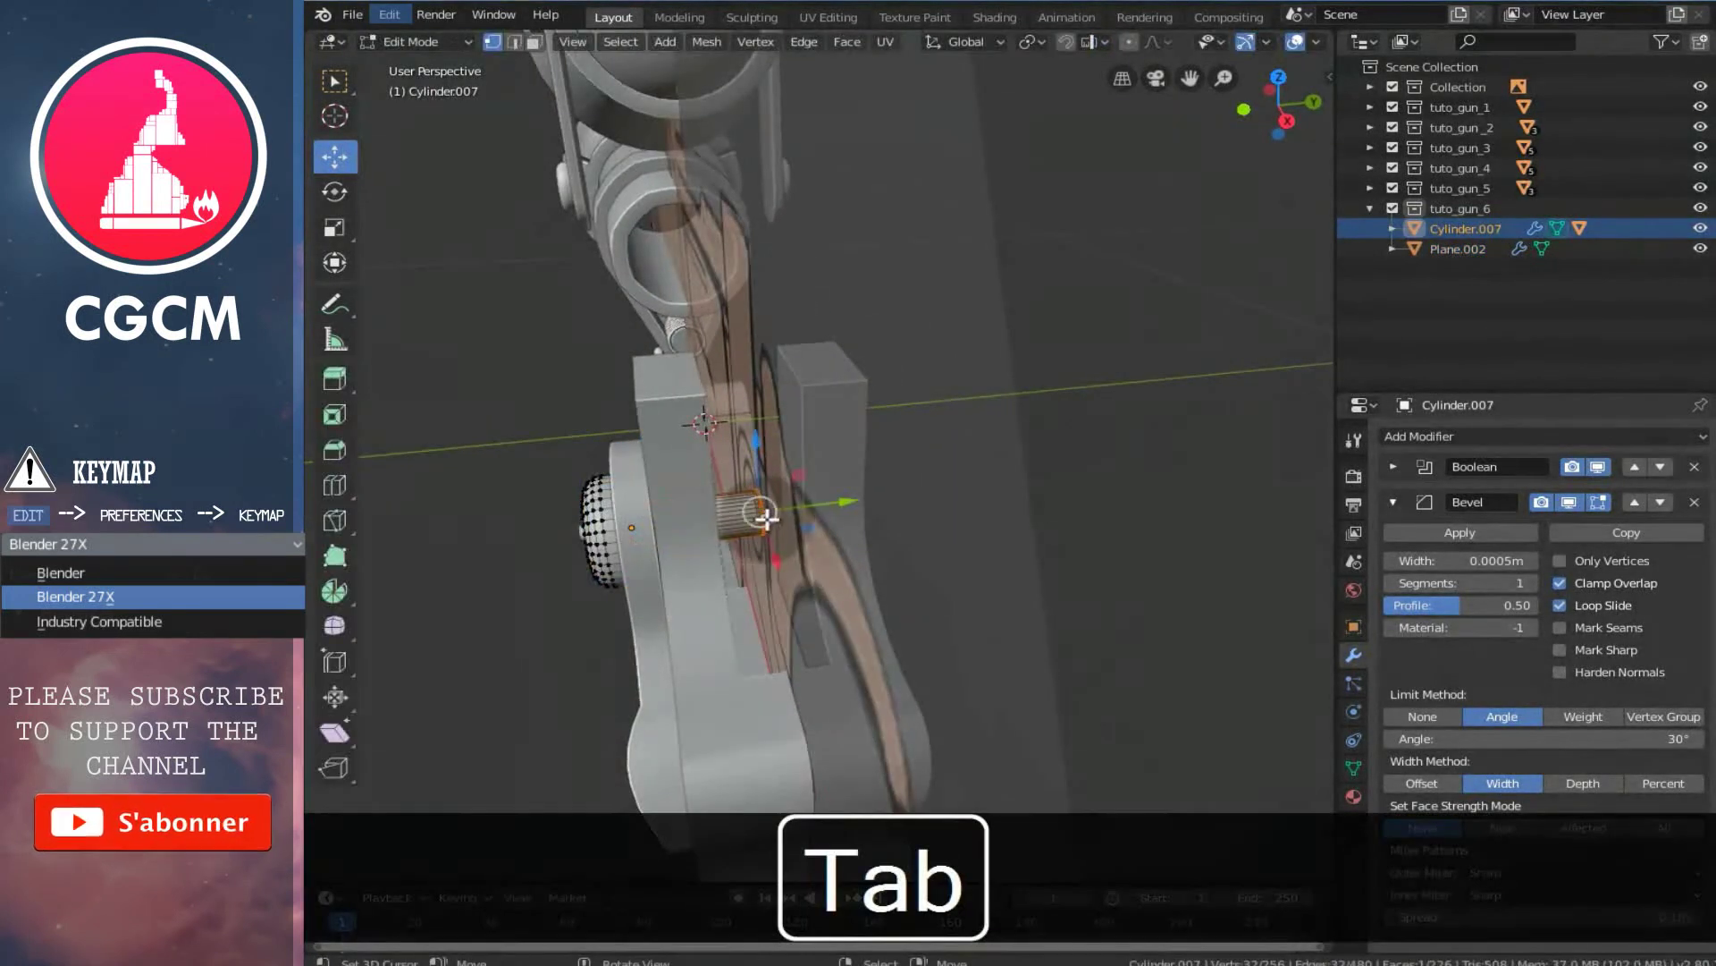
drag(846, 501, 771, 515)
key(z)
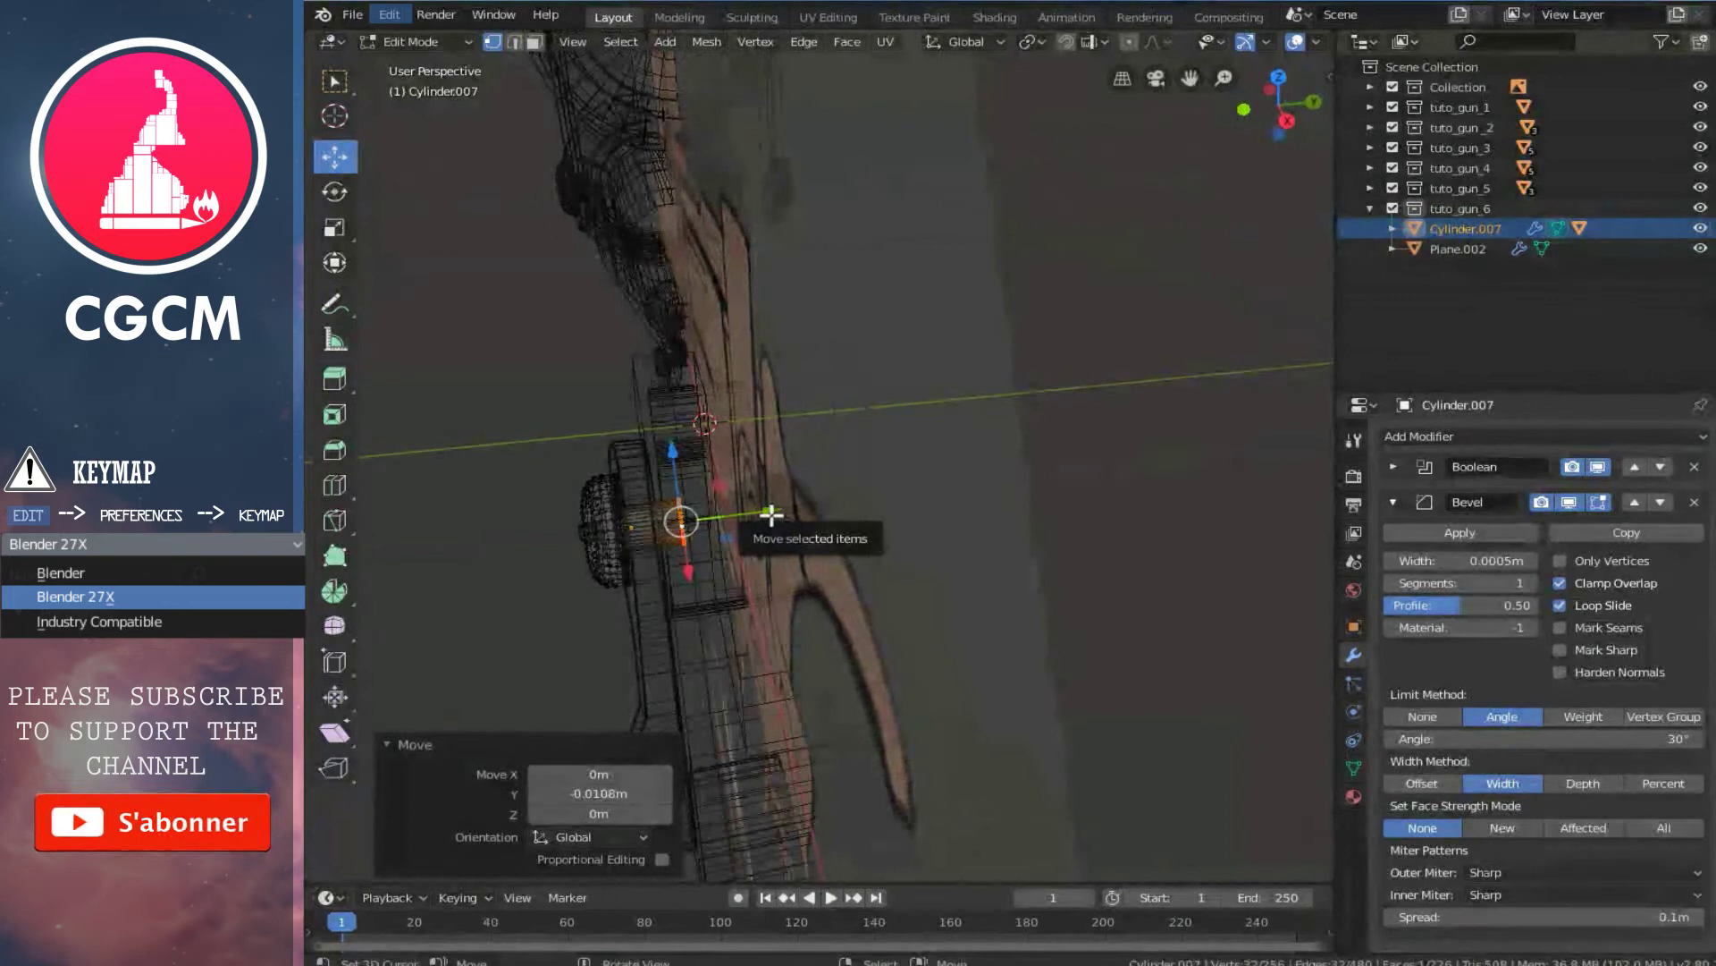
key(z)
- Lengthen the shaft through the frame's opposite side by moving its end vertices 0.0685 m and another 0.053 m along Y, and return to Object Mode
middle_drag(696, 508, 778, 523)
drag(779, 523, 957, 528)
middle_drag(958, 528, 851, 556)
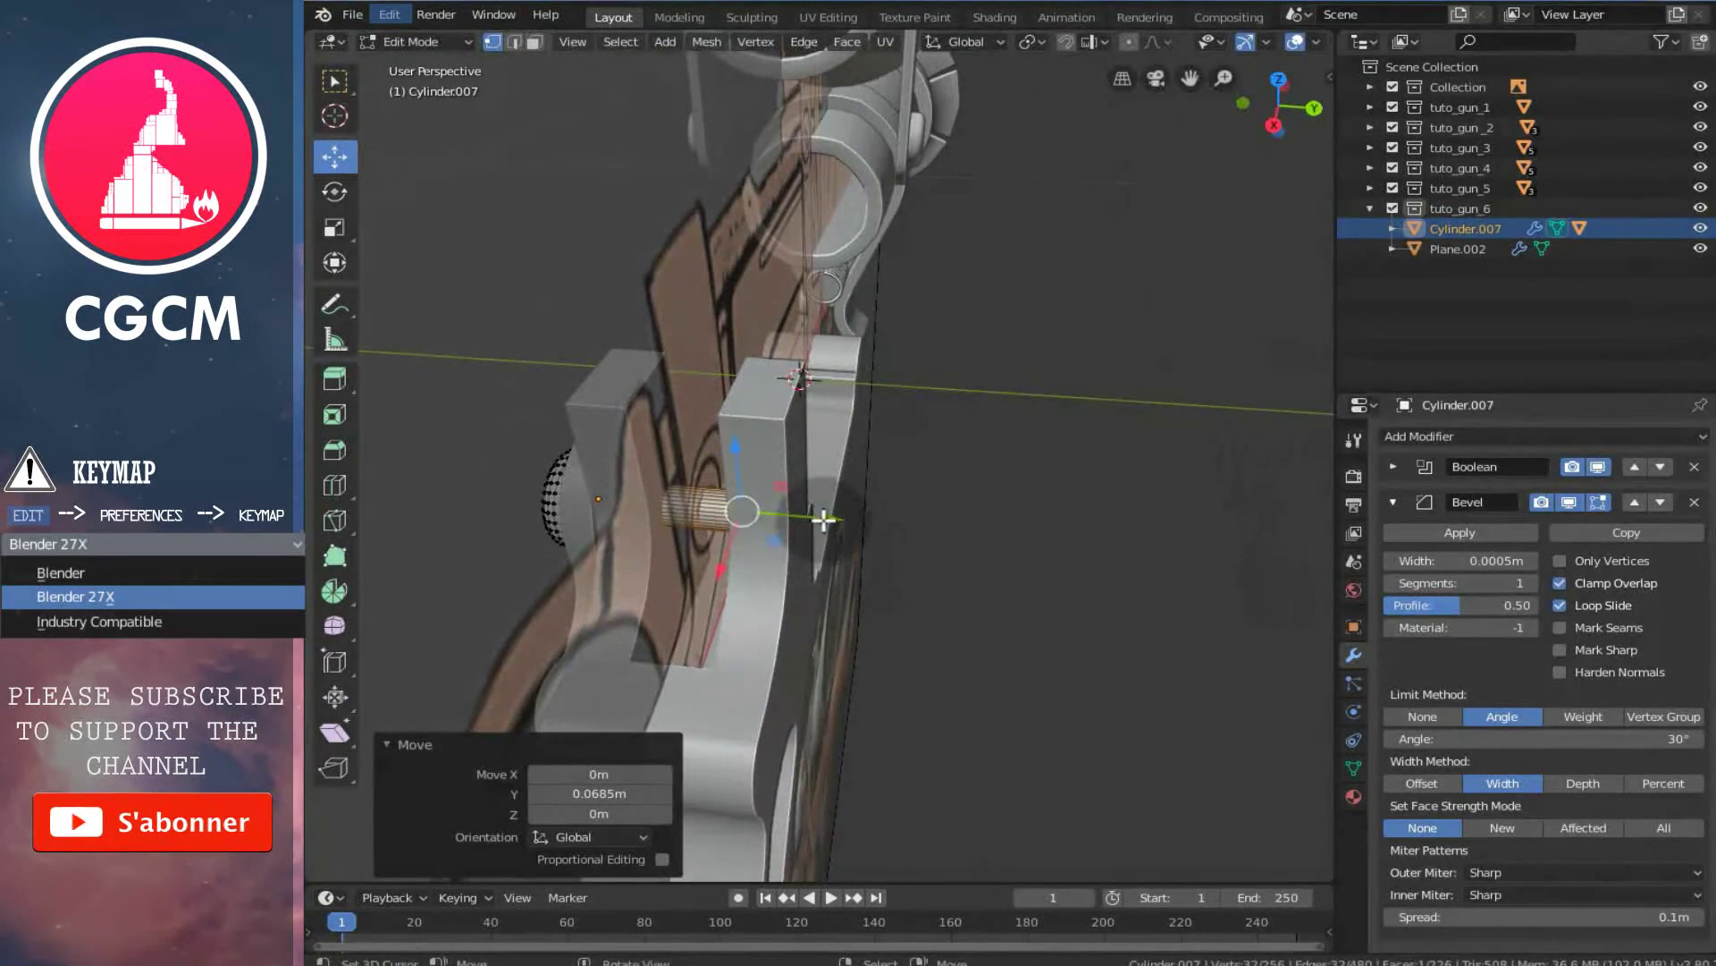
key(g)
key(y)
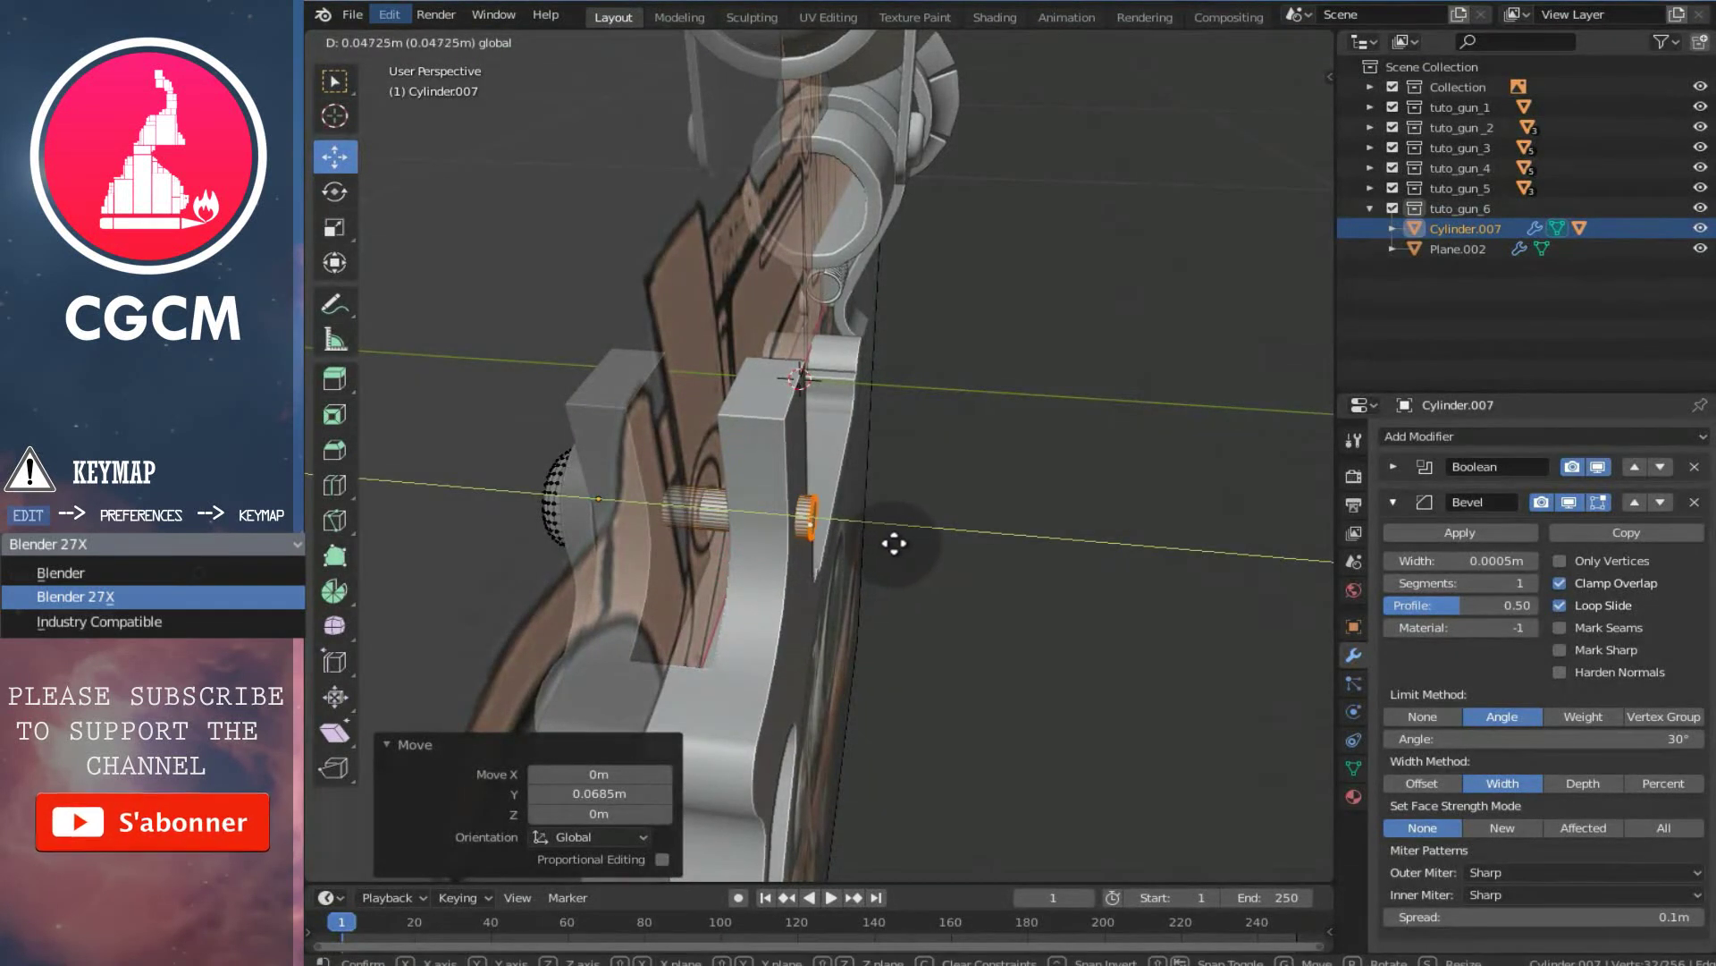
click(901, 543)
key(z)
key(z)
middle_drag(766, 533, 1045, 476)
key(Tab)
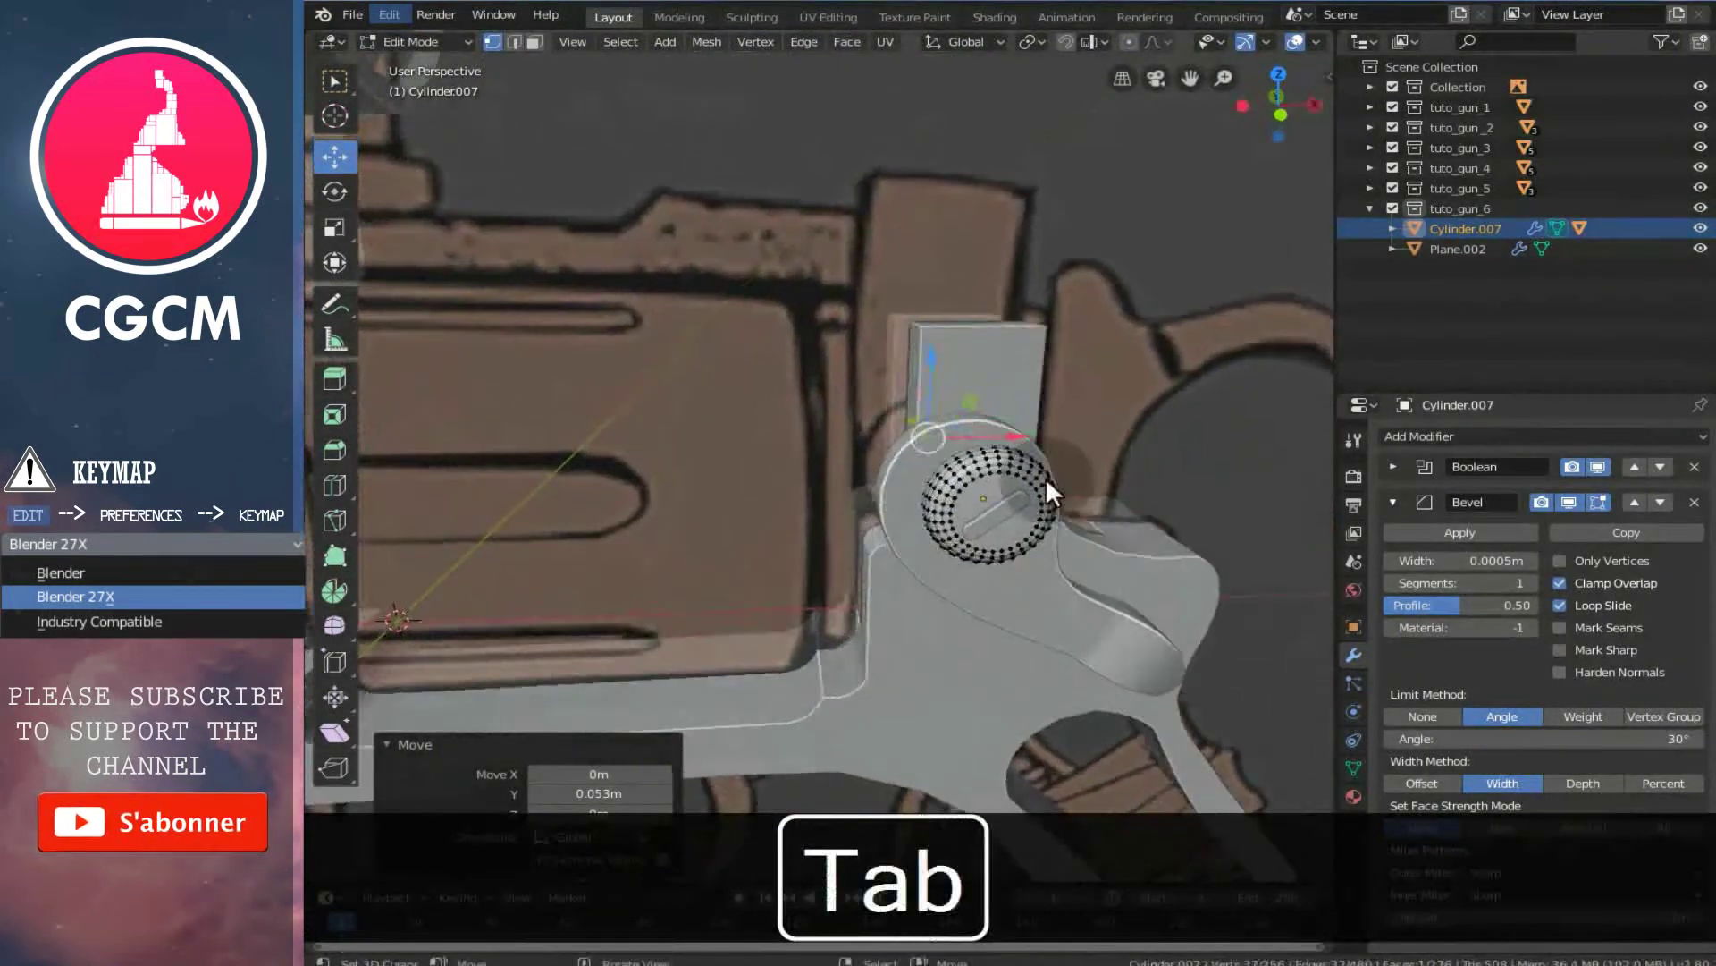
- Hide the cutter cube Cube.005 that forms the slot in the new screw's head
key(a)
right_click(978, 523)
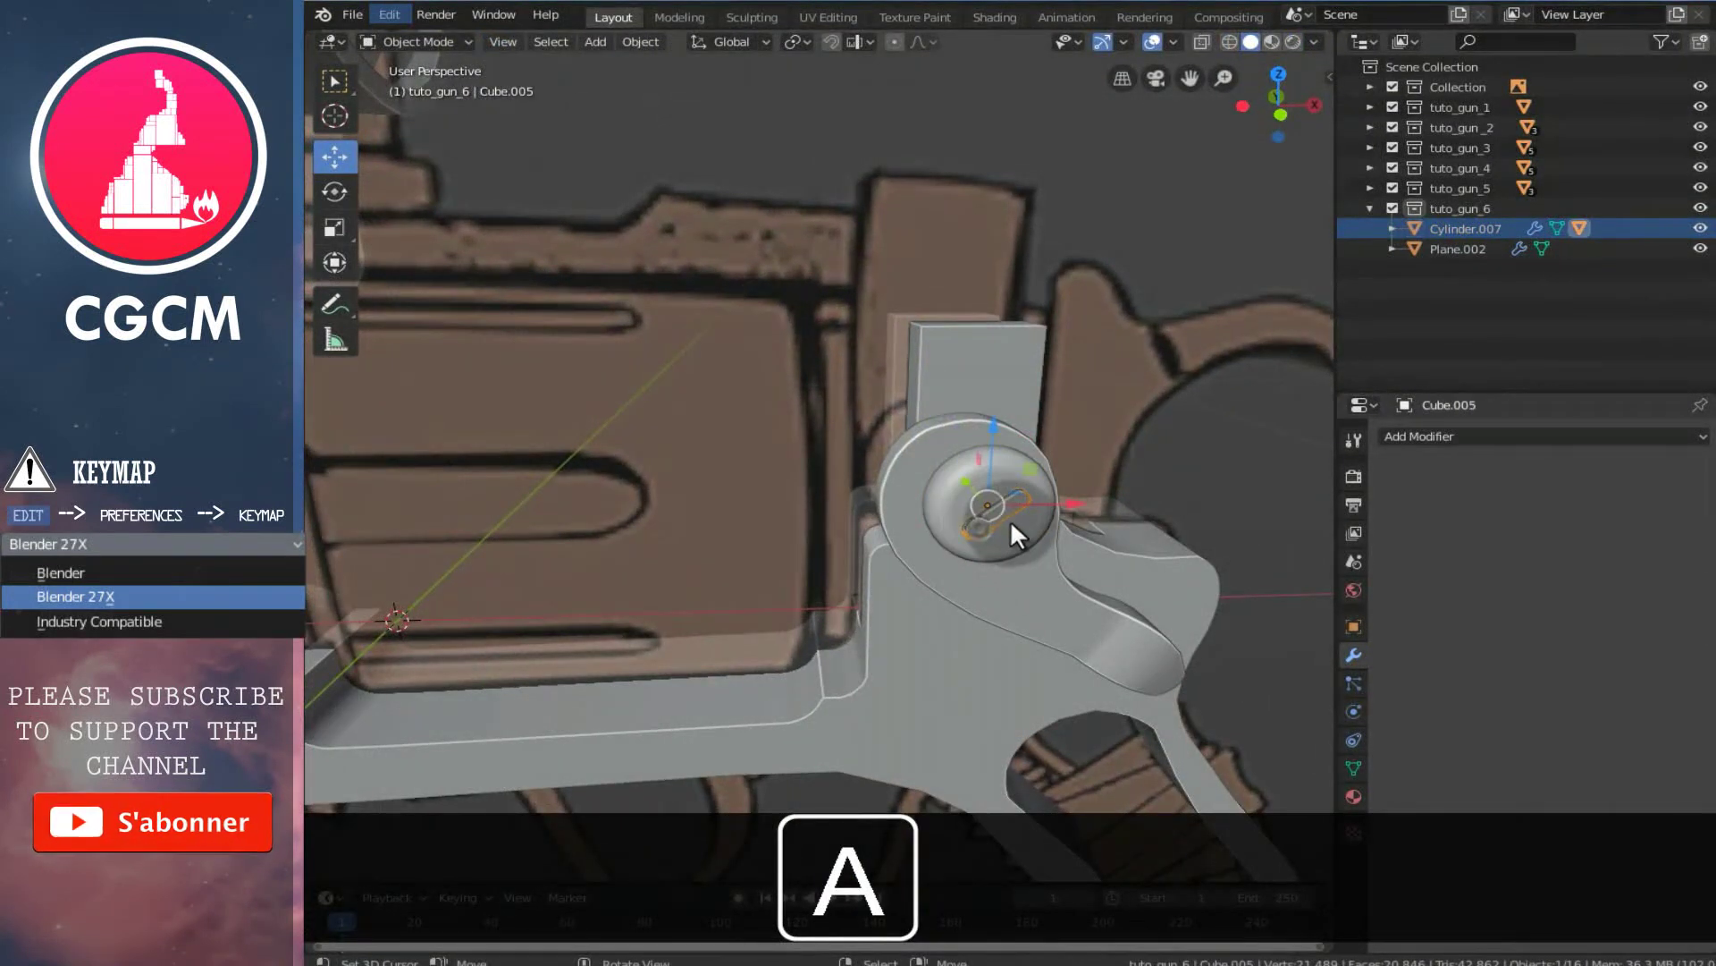
key(h)
scroll(1014, 524, down, 6)
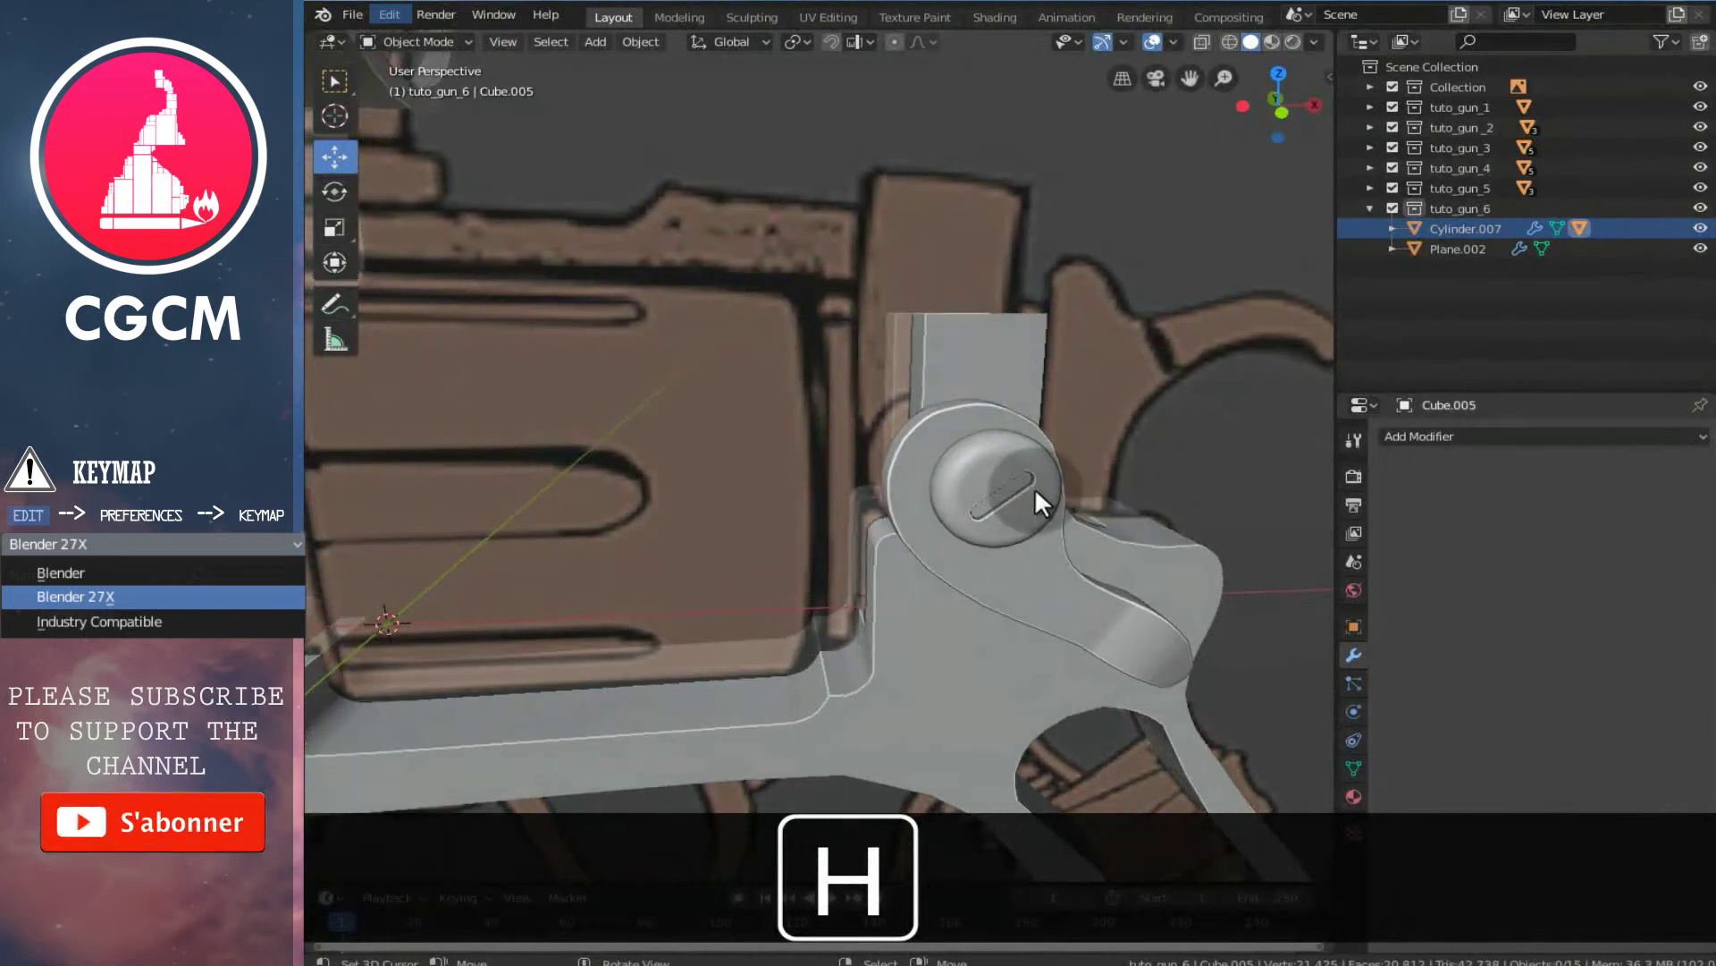
- Inspect the placed screw and plate on the whole gun and compare them with the drawing in front-view wireframe
middle_drag(919, 499, 962, 488)
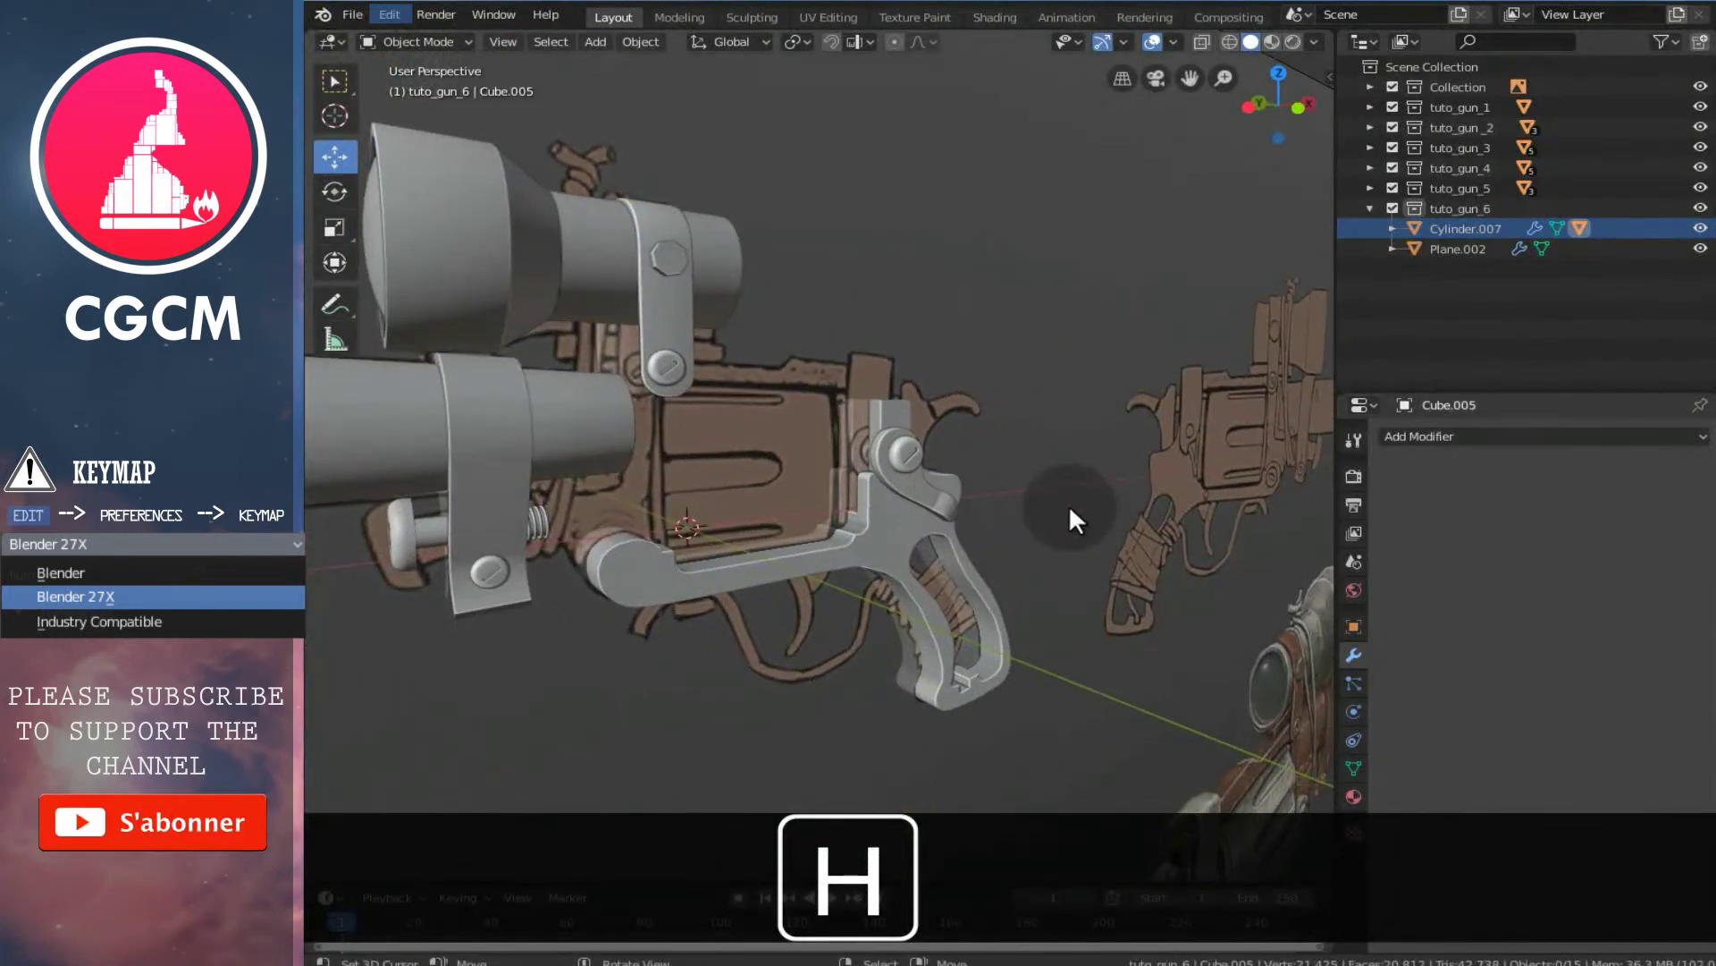
key(KP_1)
scroll(1069, 504, up, 5)
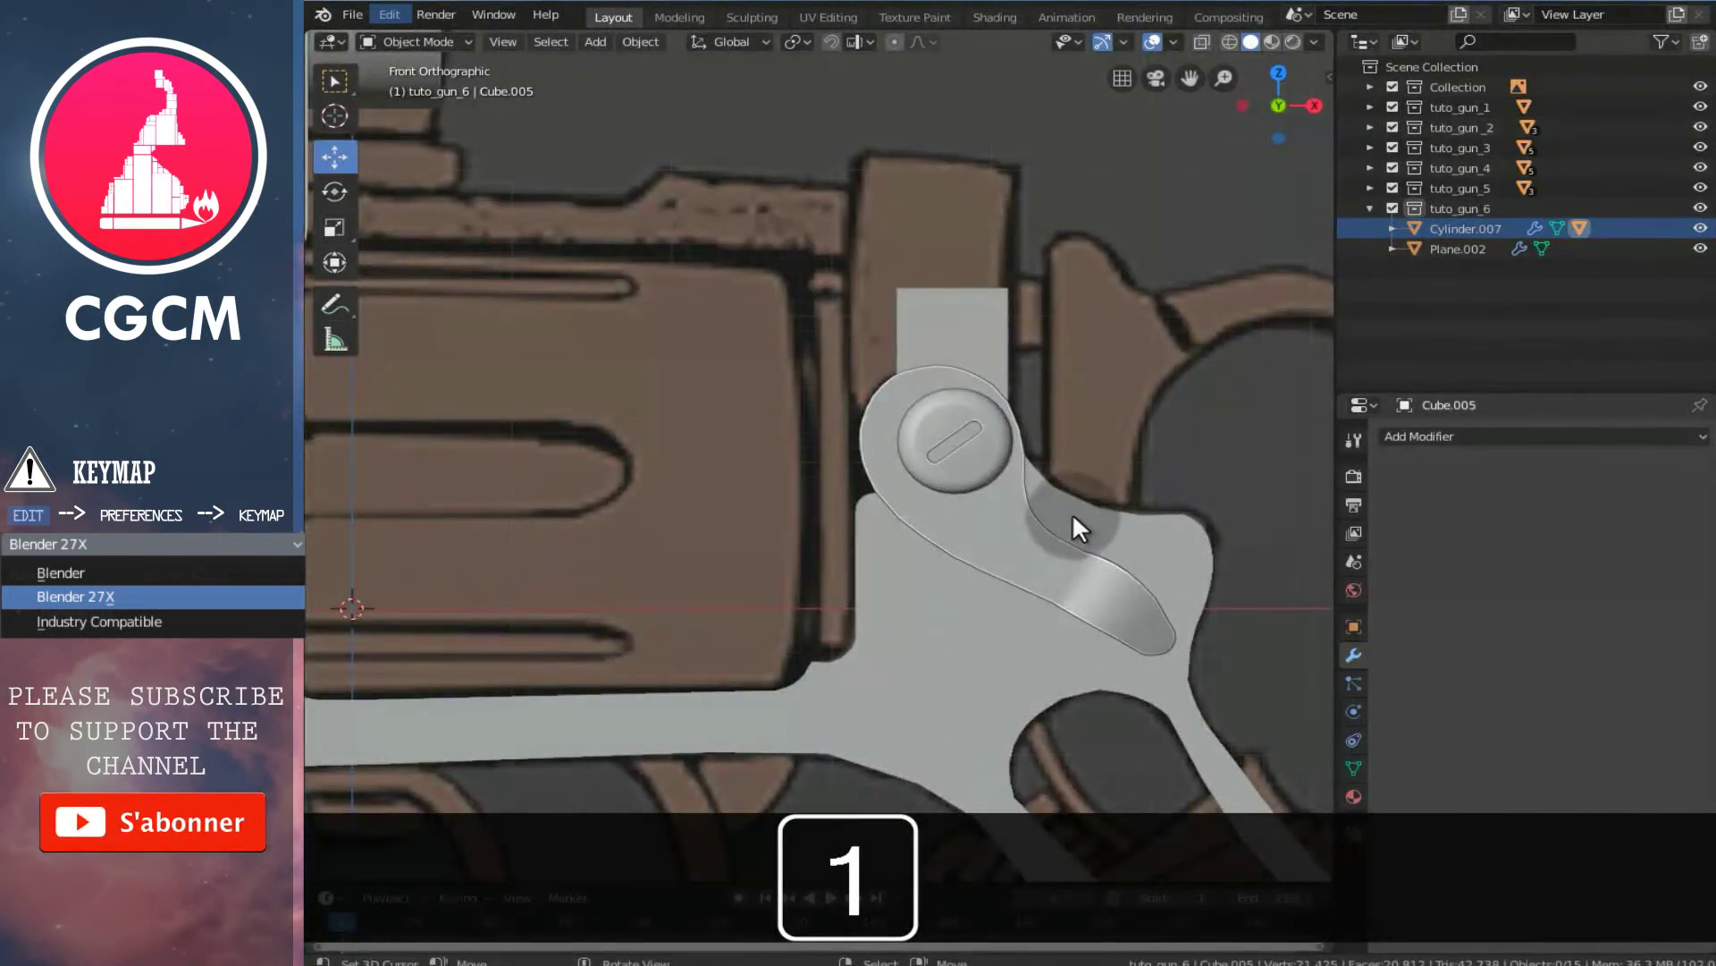
key(z)
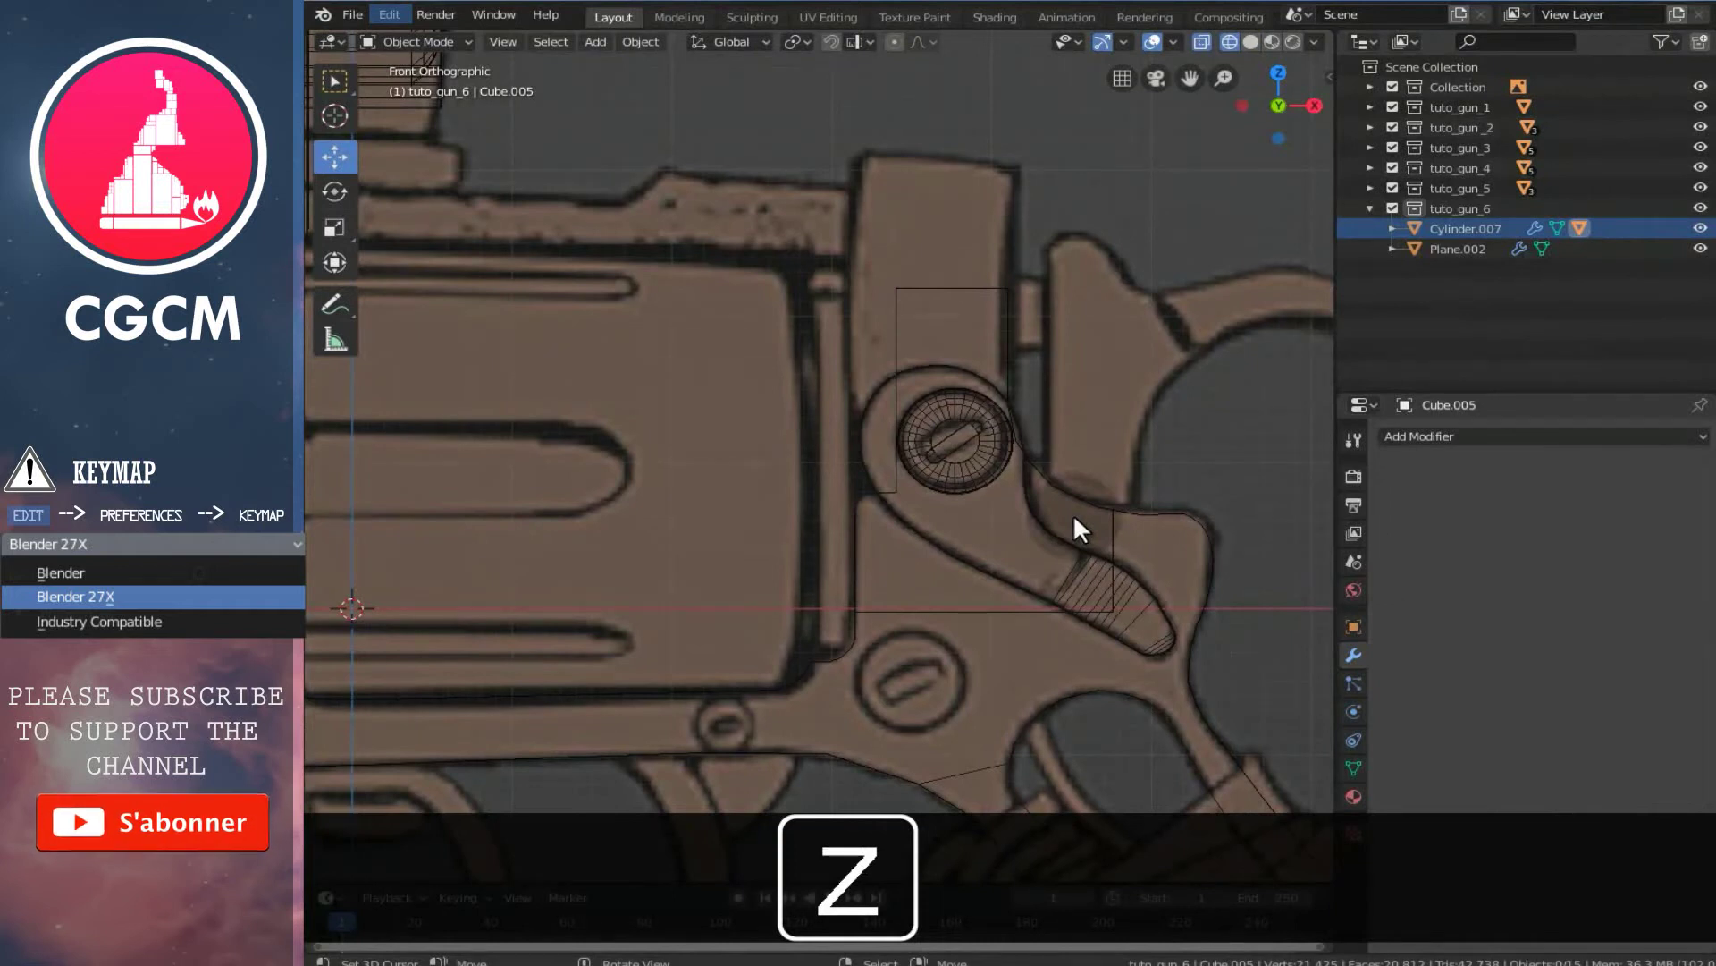
key(z)
scroll(1062, 515, down, 4)
- Add a cube mesh at the origin in collection tuto_gun_6 and scale it down to roughly the size of the gun's cylinder
key(shift+a)
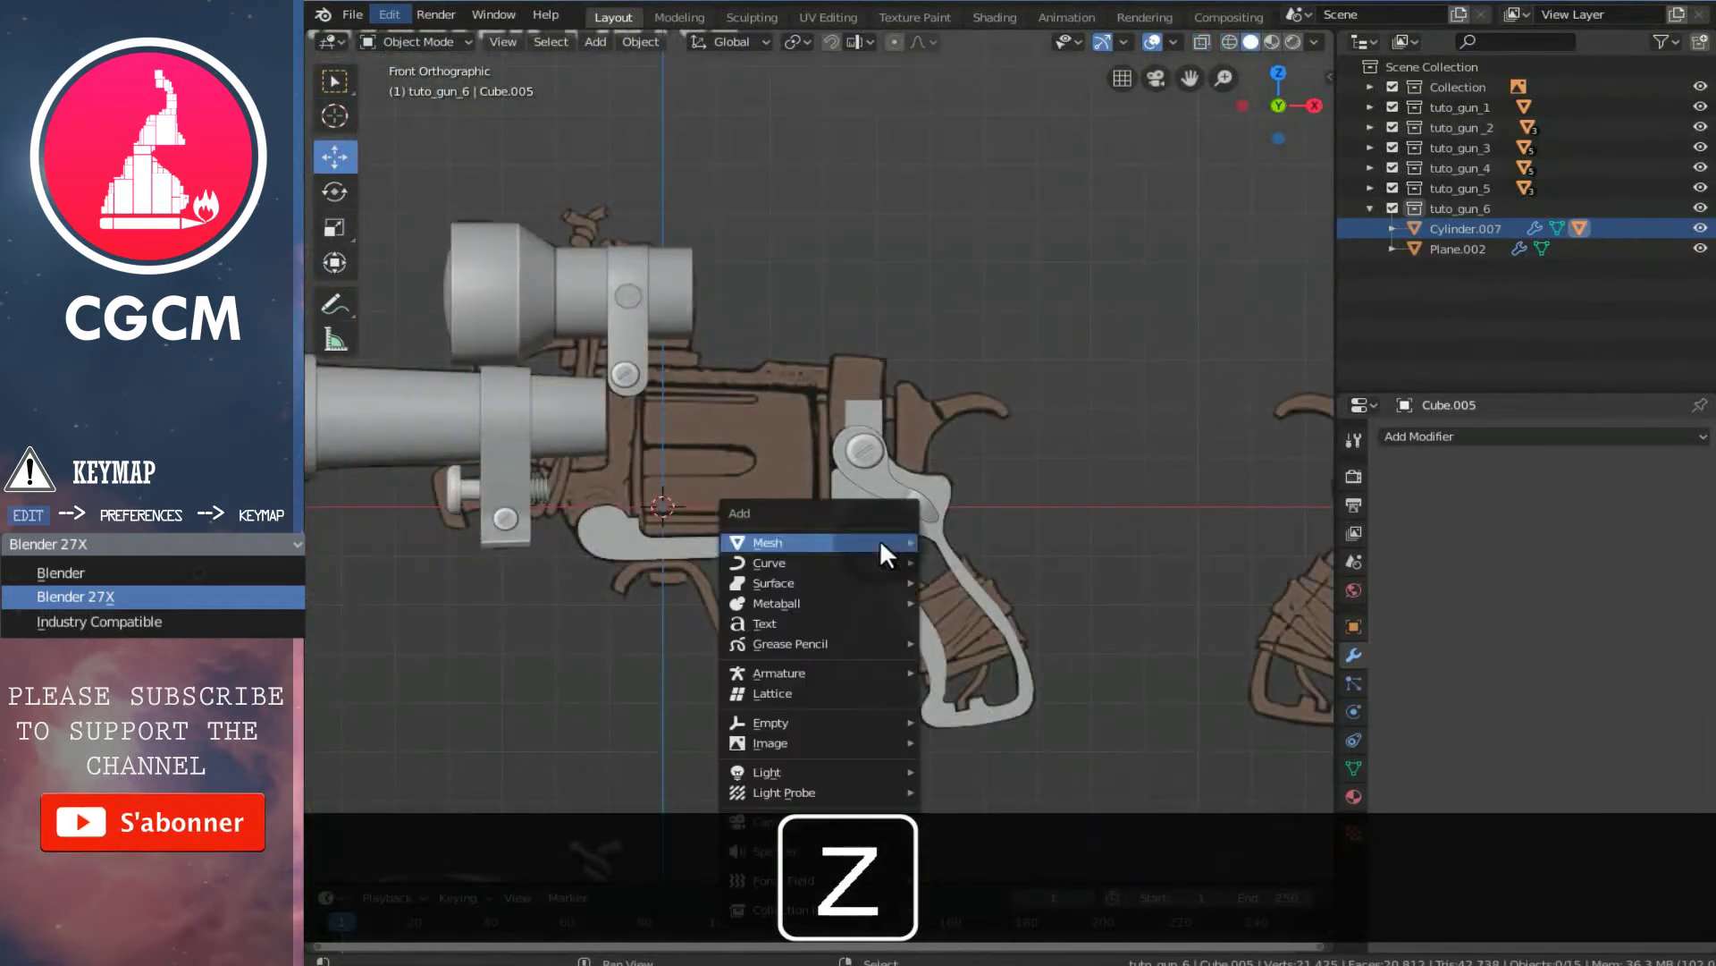
key(shift+a)
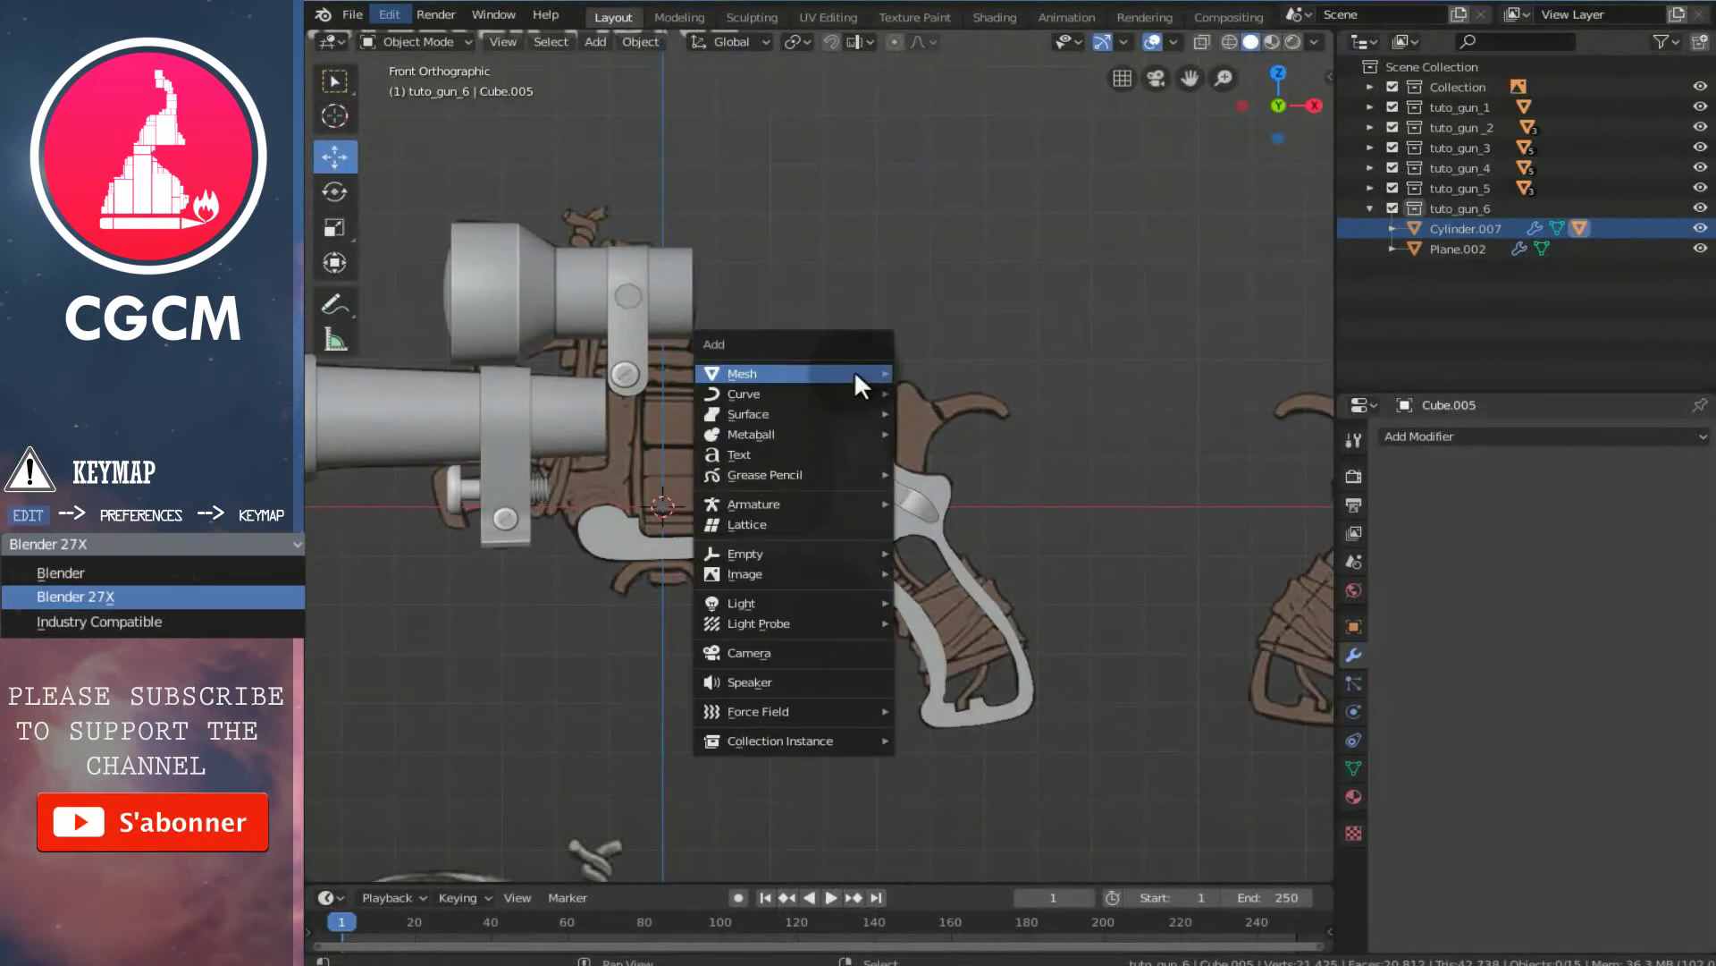
mouse_move(856, 376)
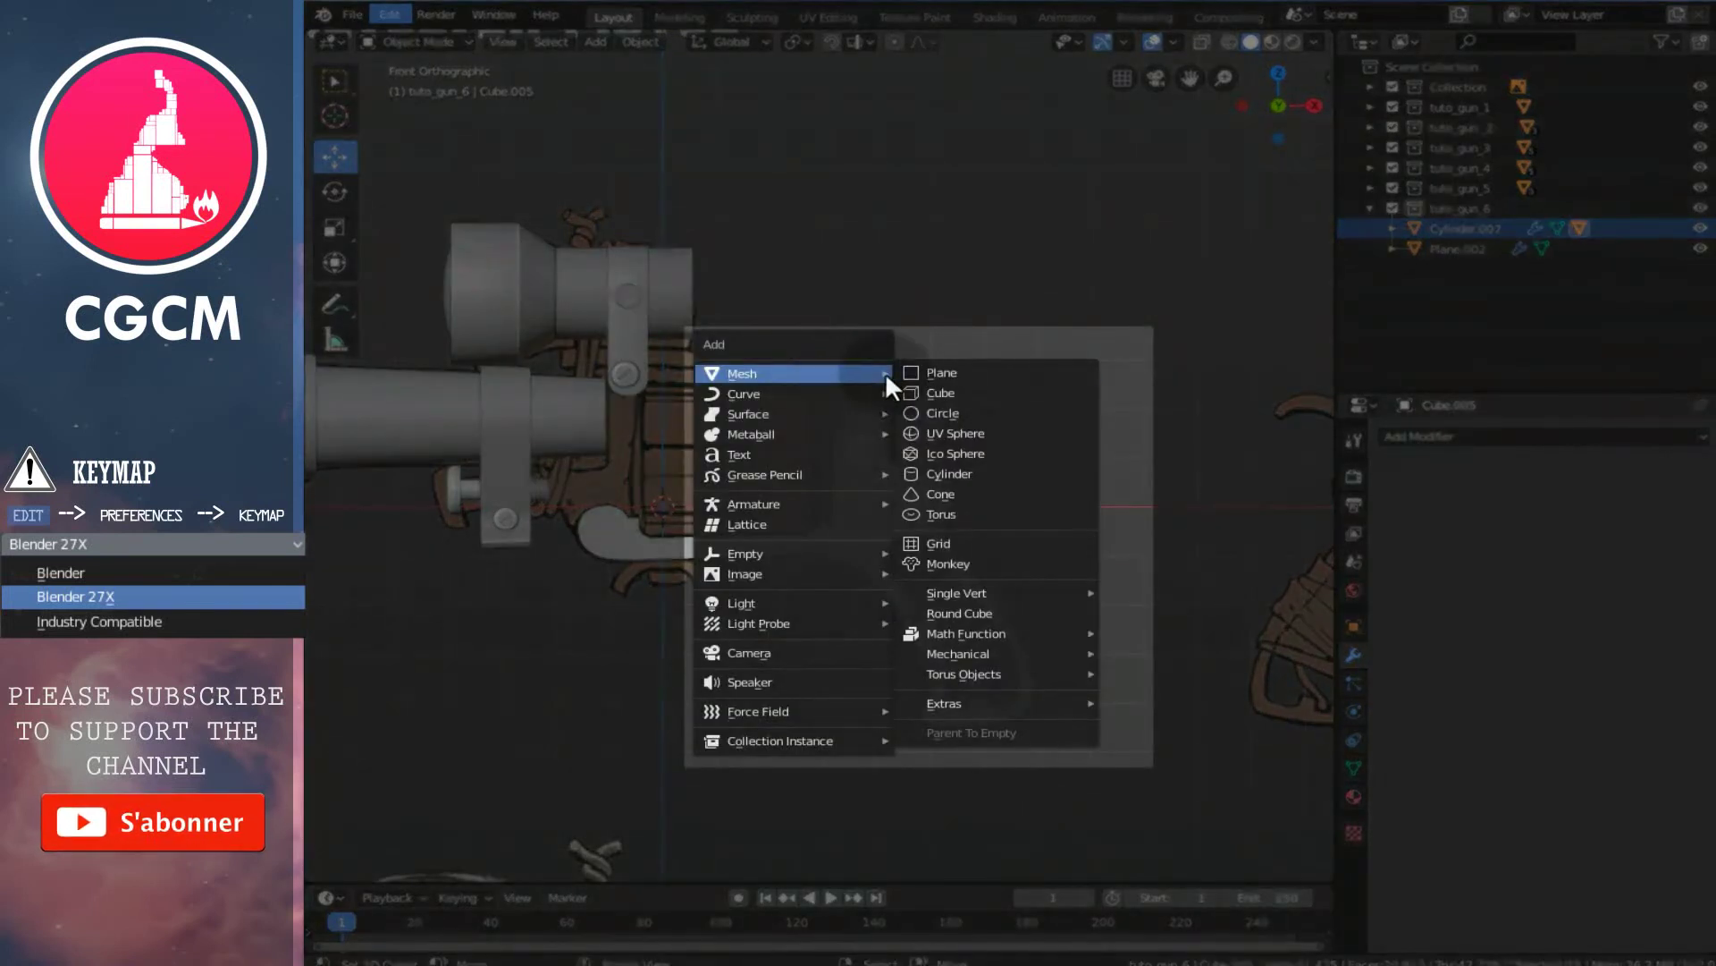
click(943, 392)
scroll(993, 483, down, 3)
key(s)
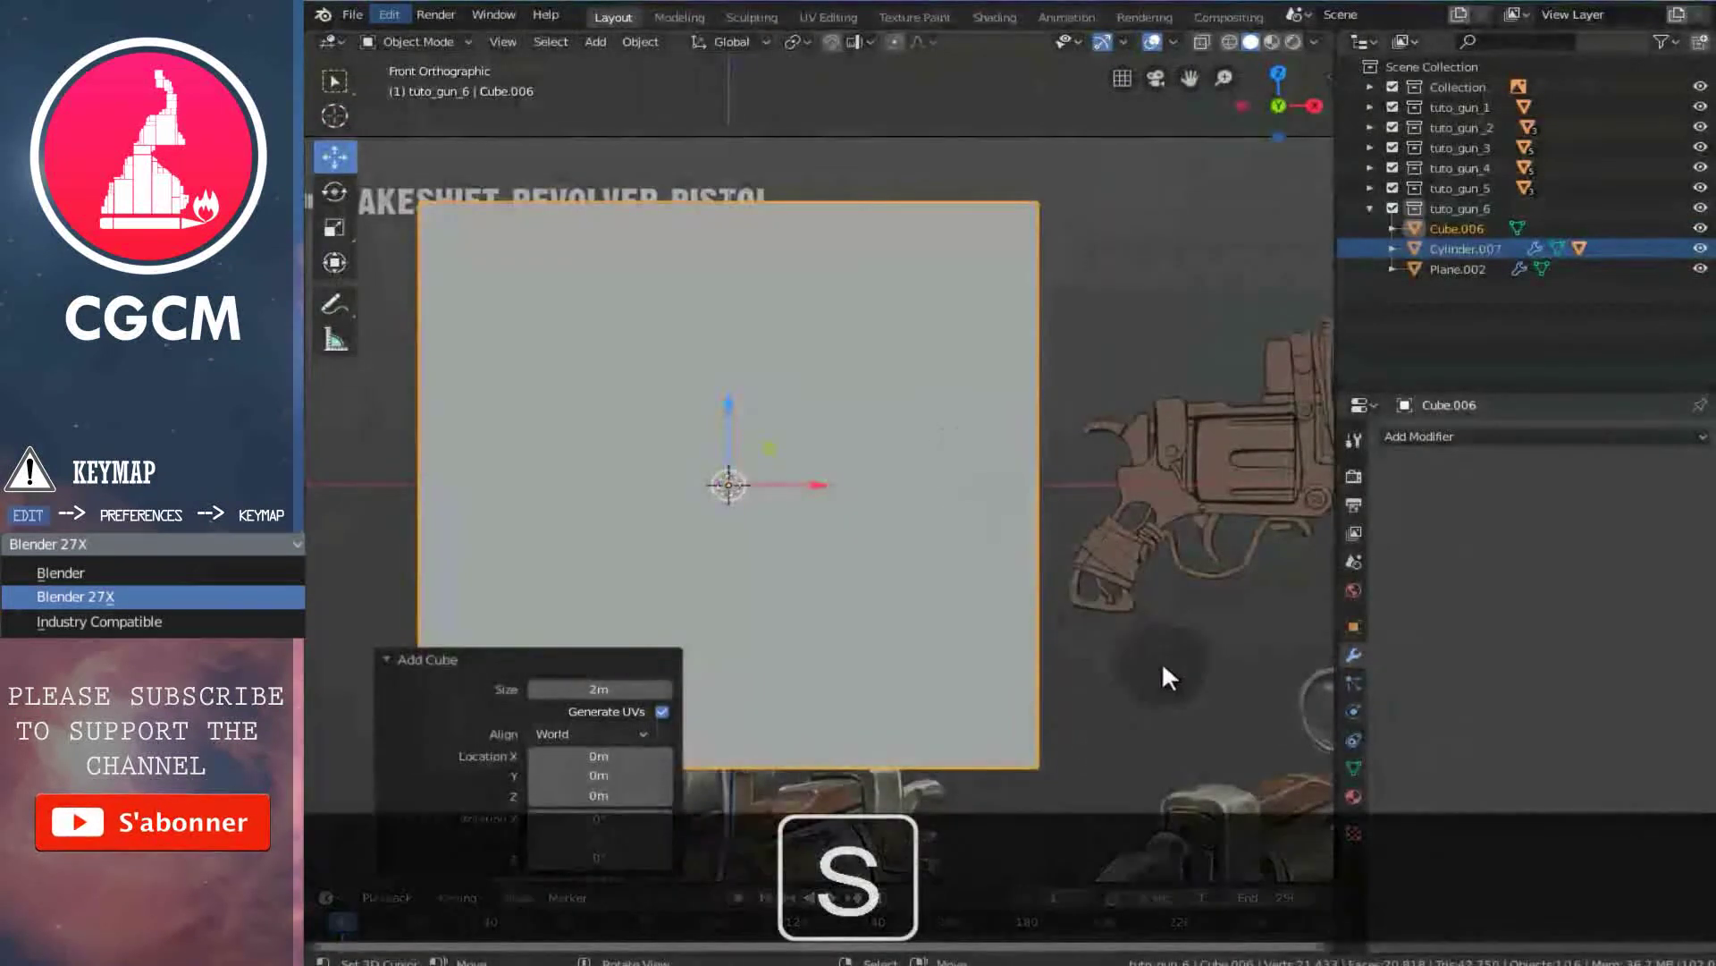
click(877, 513)
- In Edit Mode, move the cube's mesh over the upright block behind the cylinder and scale it by 0.341
key(Tab)
key(g)
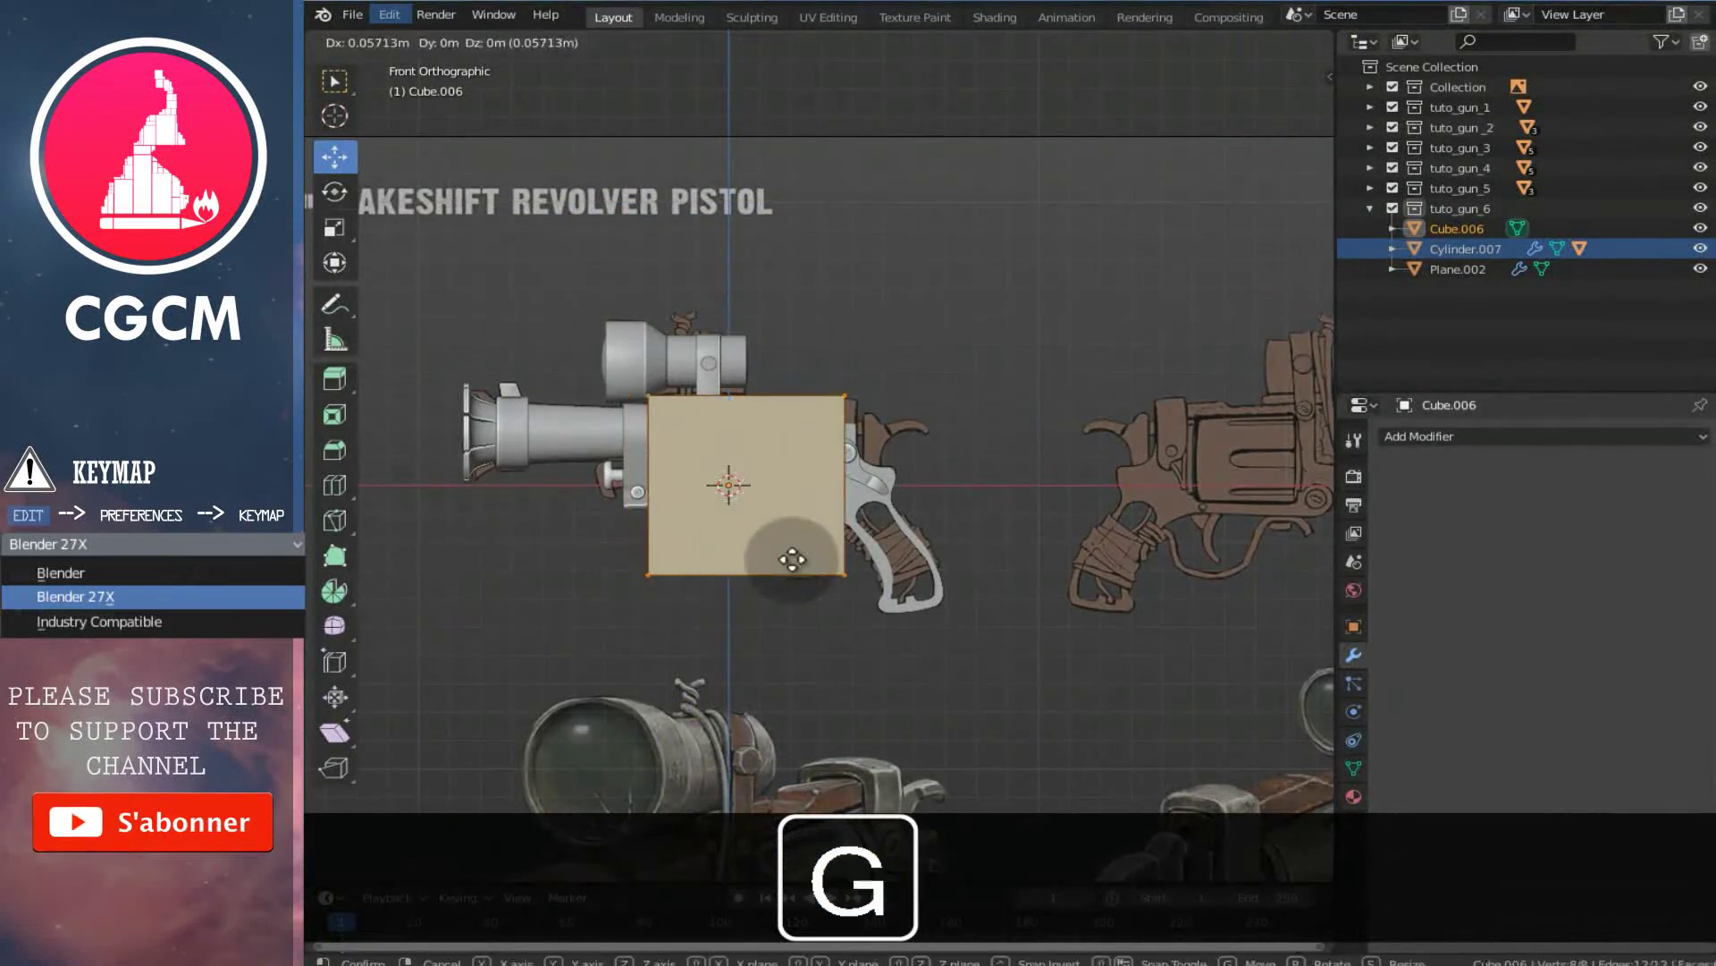
click(858, 488)
key(s)
click(931, 465)
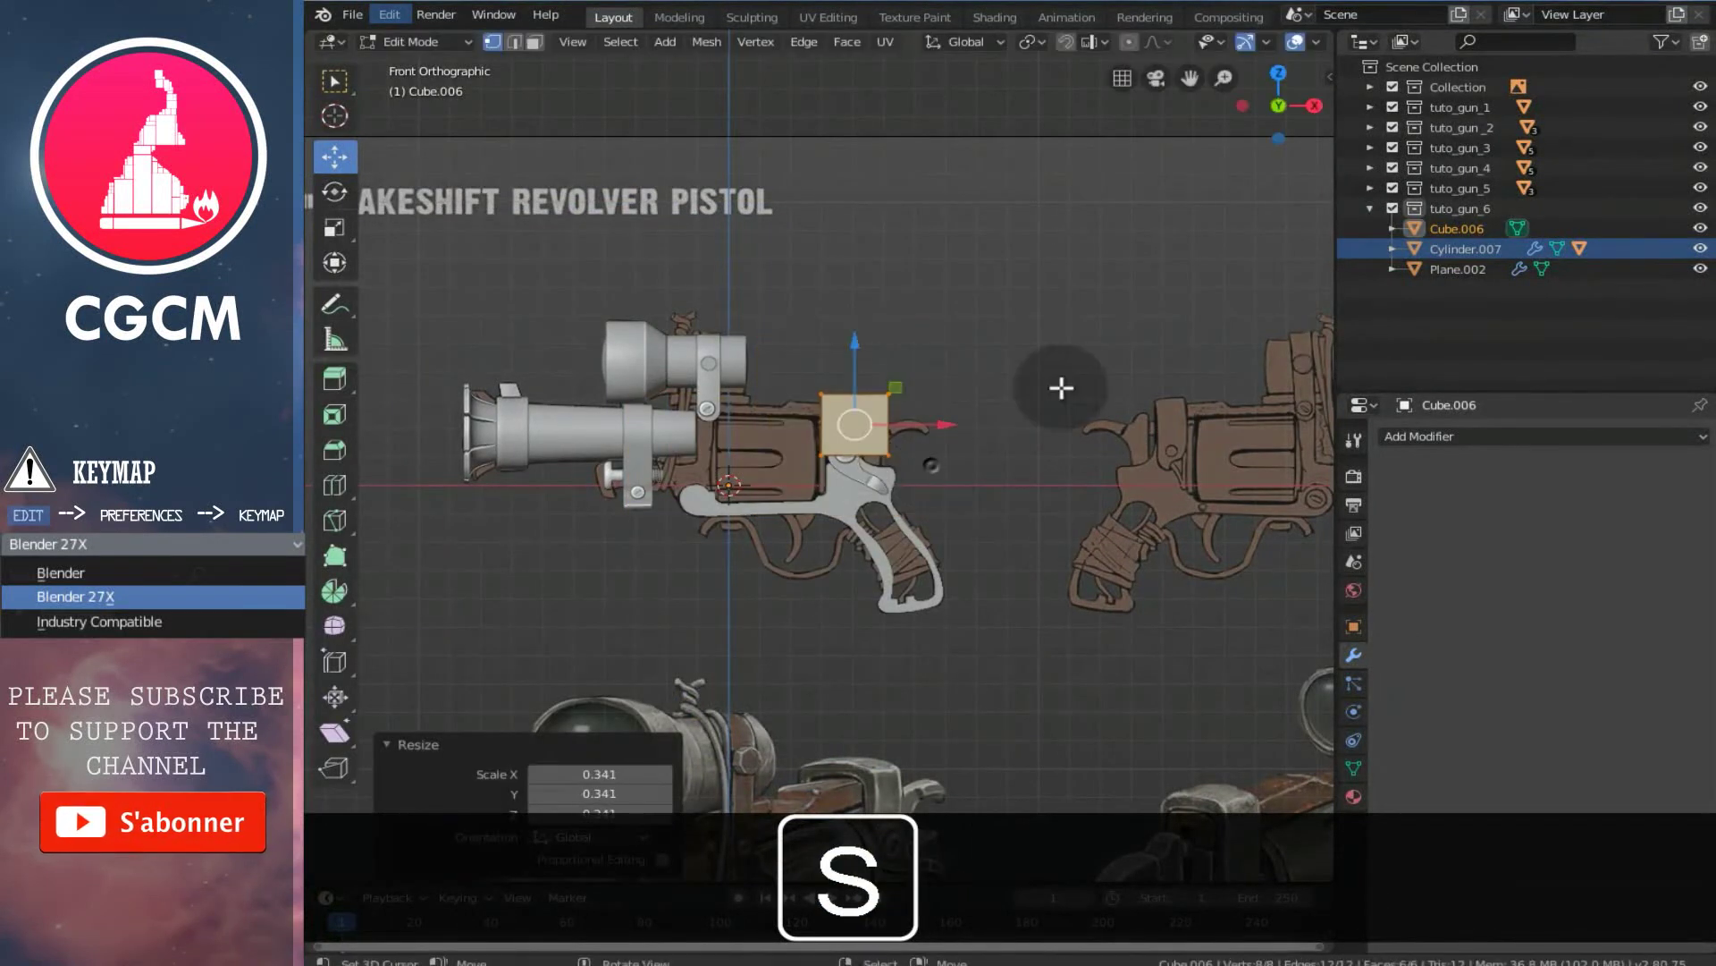
- Narrow the cube along Y in right-view wireframe to suit the width of the gun
key(3)
scroll(1058, 383, up, 5)
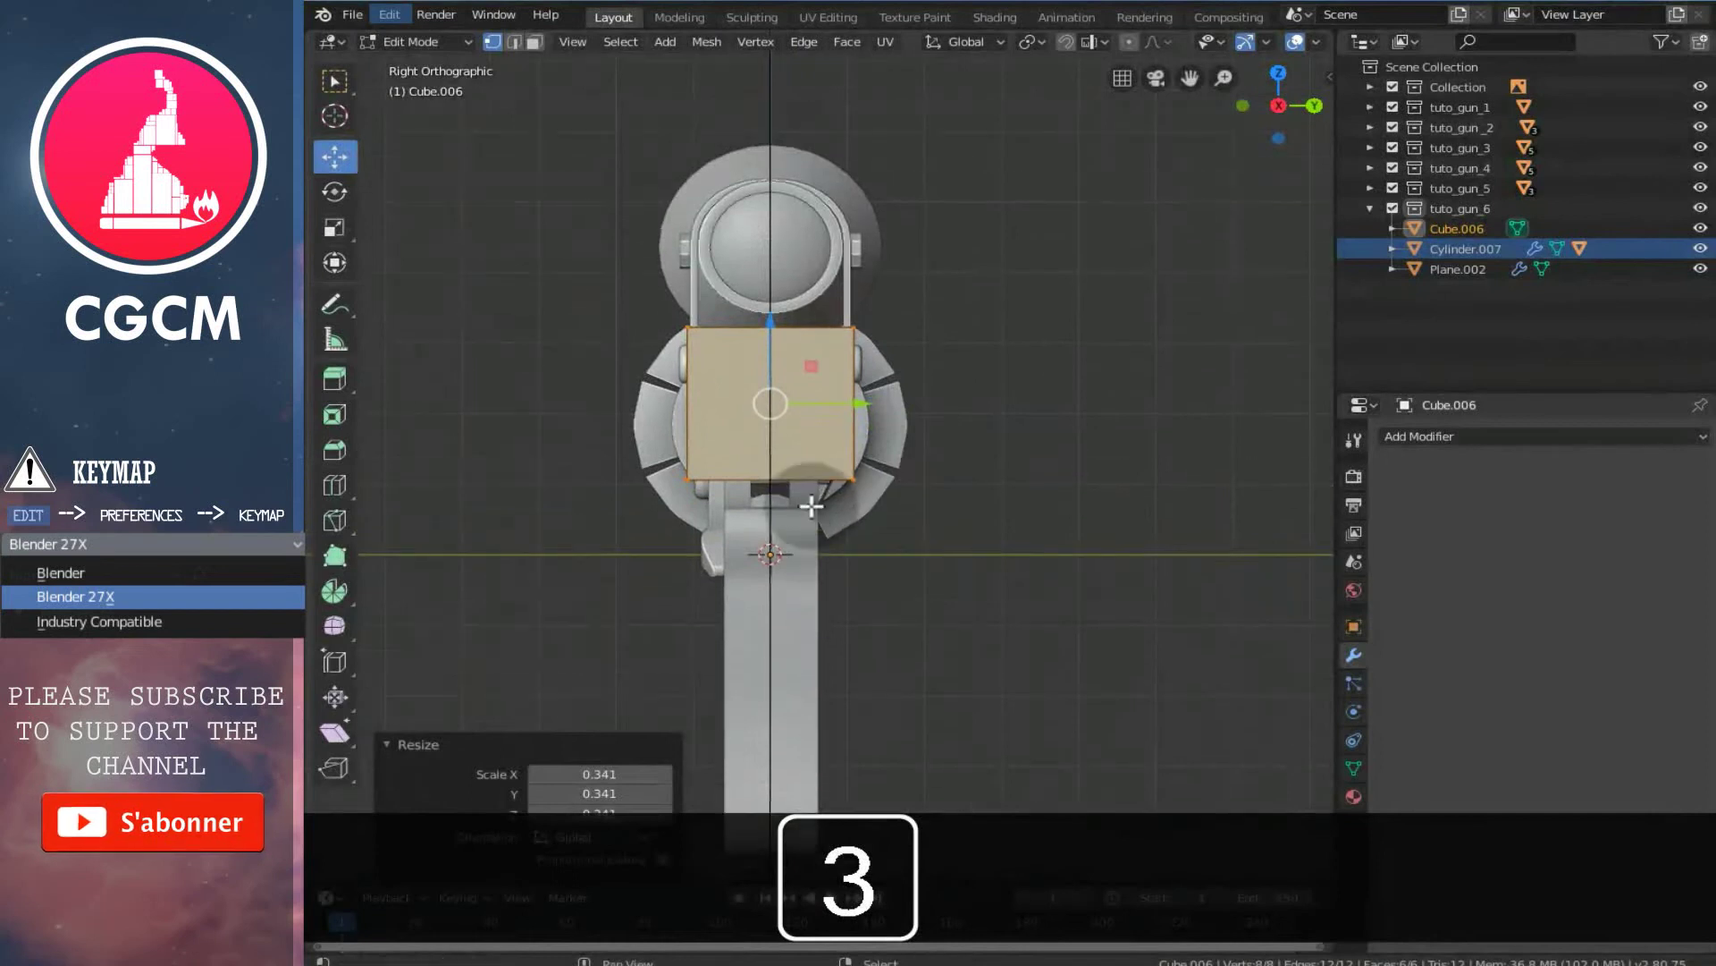
scroll(962, 563, up, 2)
key(z)
key(z)
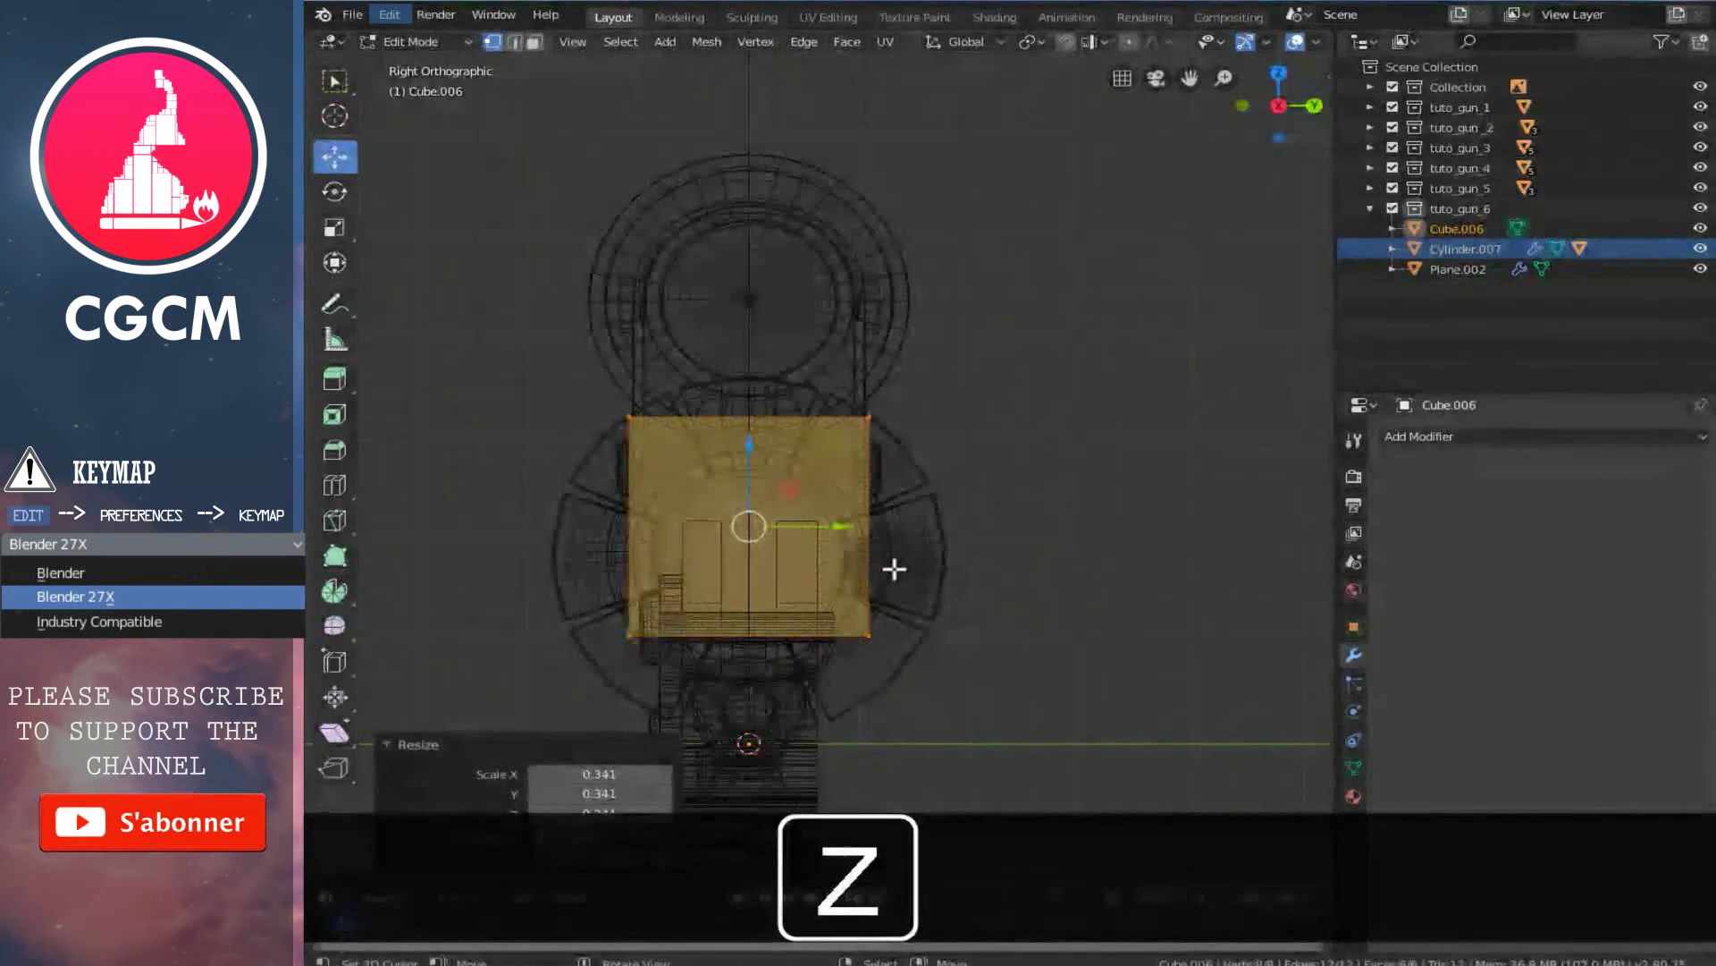
key(s)
key(y)
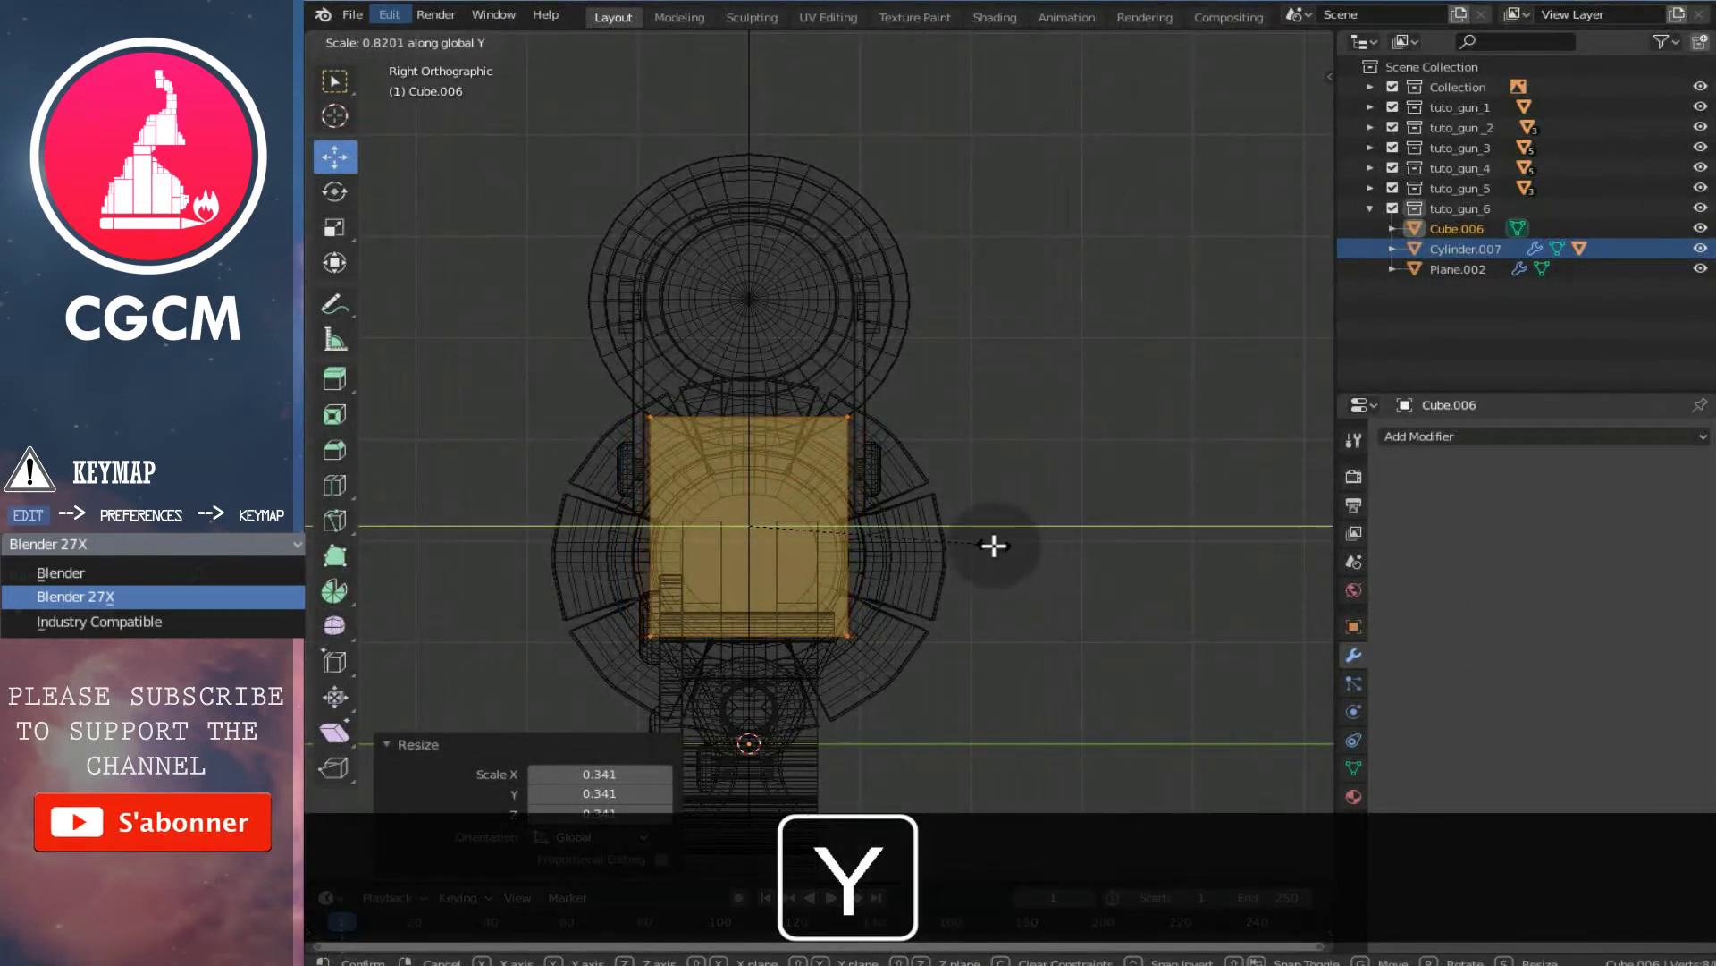
click(942, 537)
- Isolate the cube in local view with solid shading and switch its mesh selection to faces
key(z)
middle_drag(770, 501, 892, 510)
key(KP_Divide)
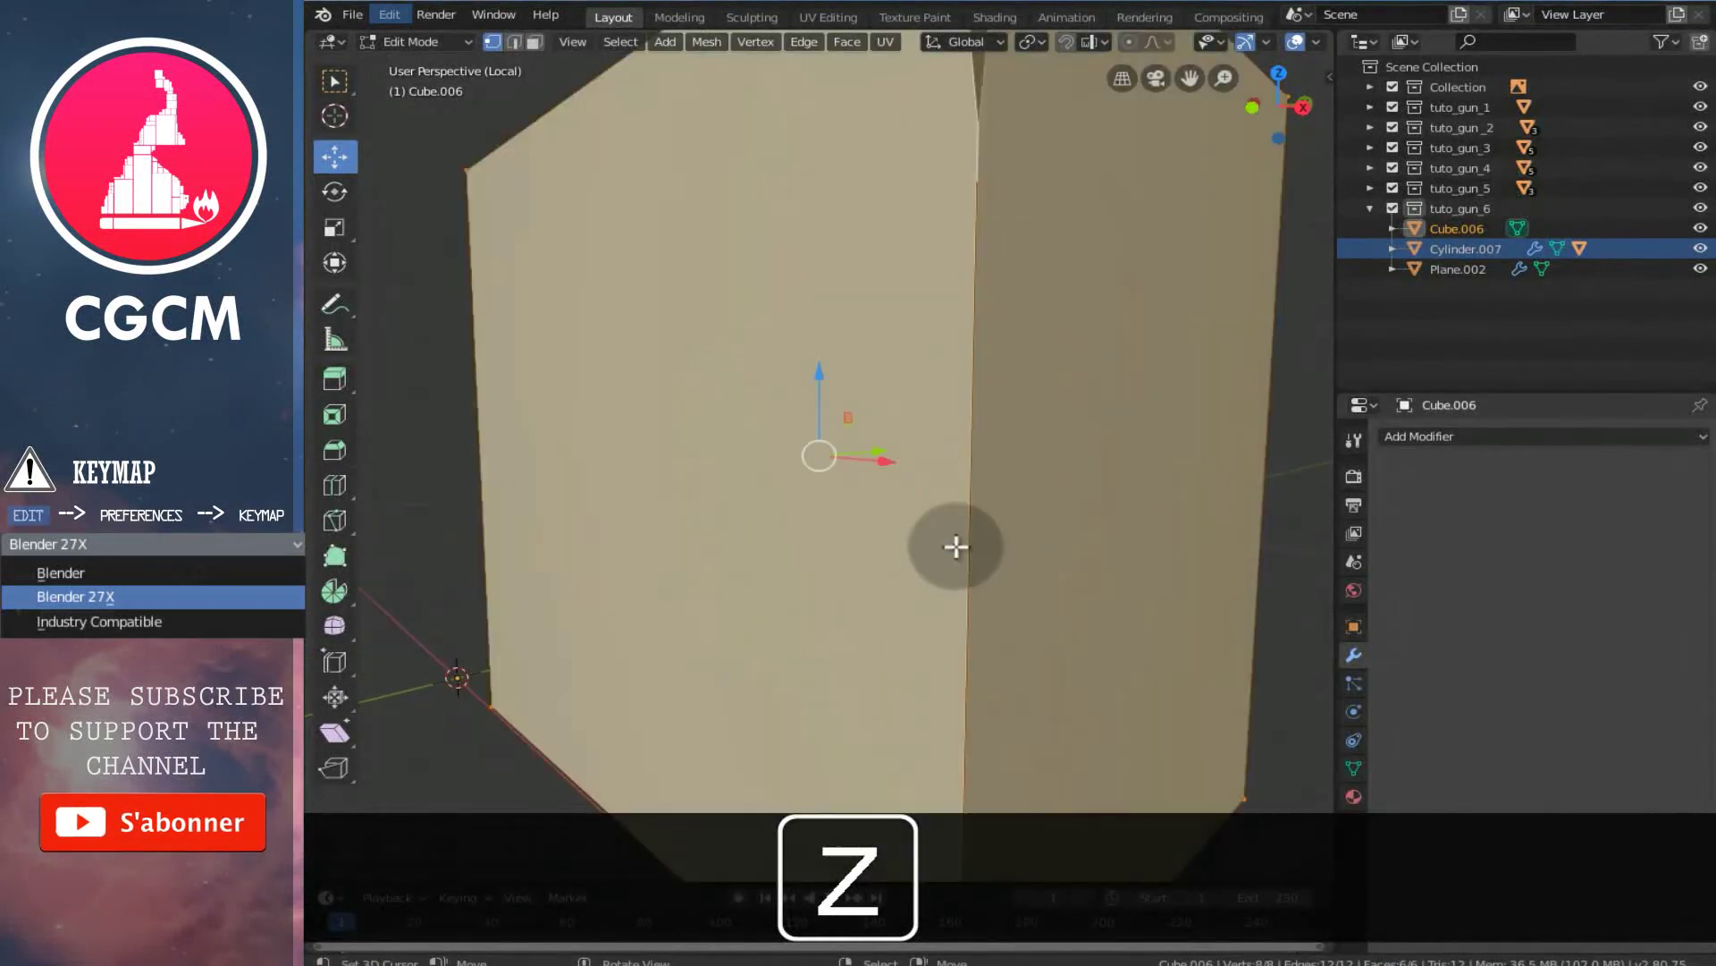
key(ctrl+Tab)
click(839, 594)
- Delete the cube's bottom face and both X-facing faces to leave an inverted-U bracket, and leave local view
middle_drag(1053, 644, 1046, 573)
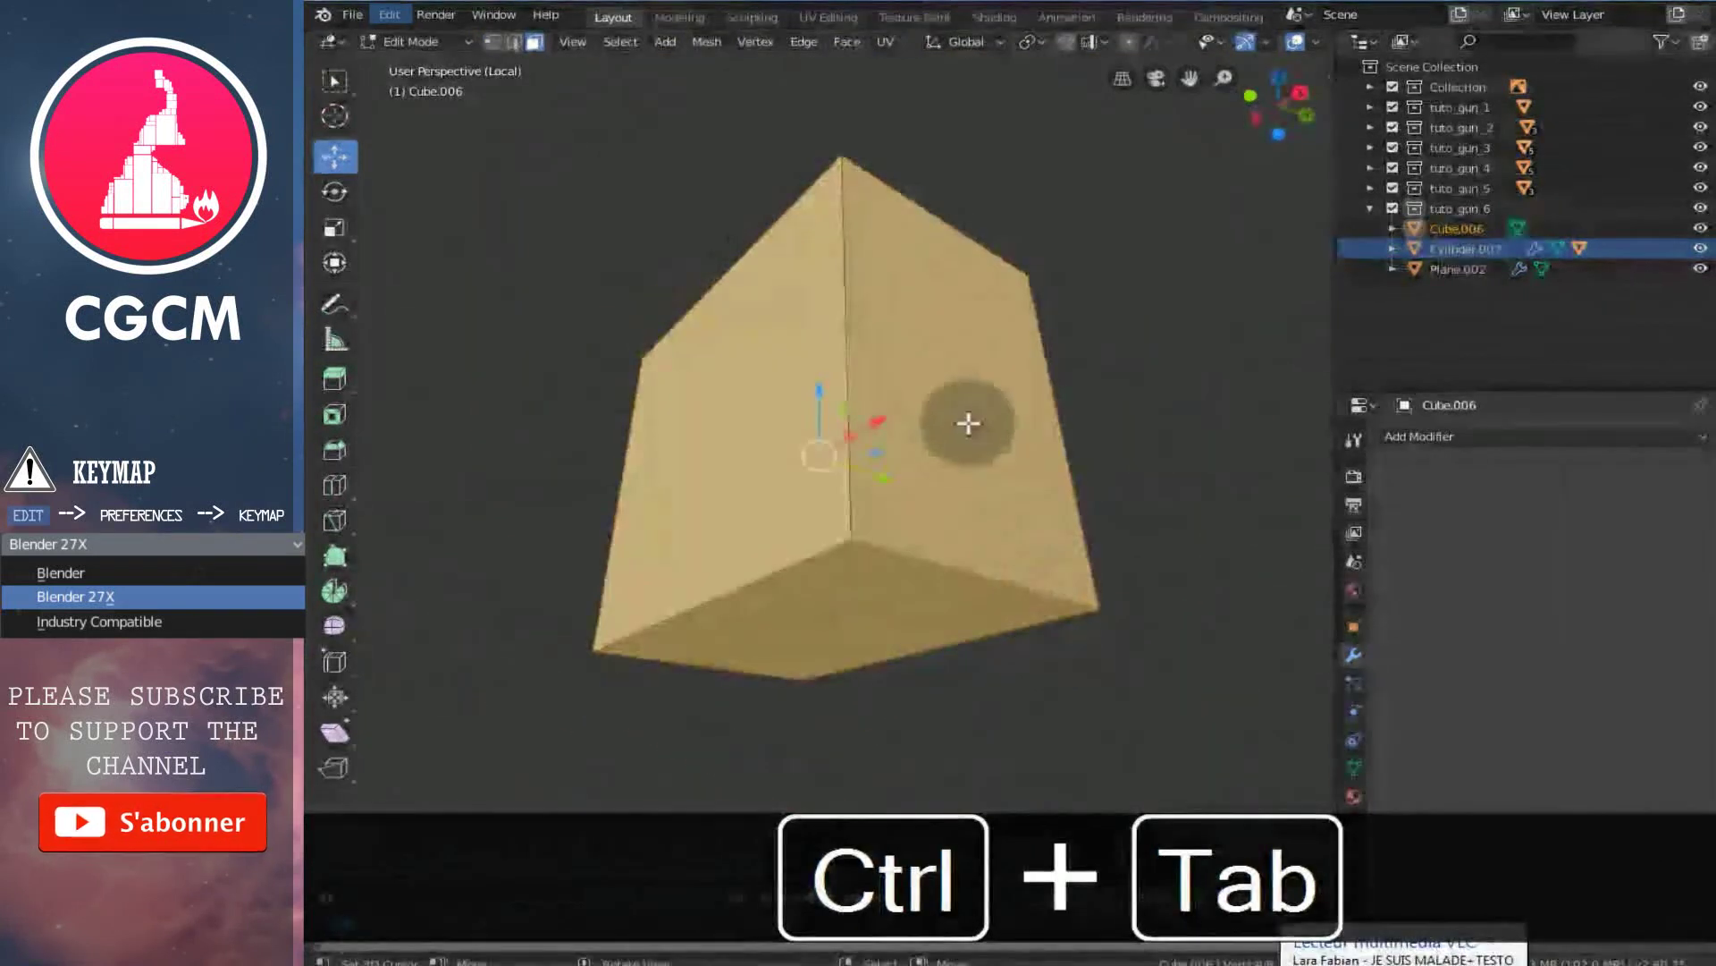
right_click(967, 421)
shift+right_click(909, 598)
middle_drag(909, 598, 766, 575)
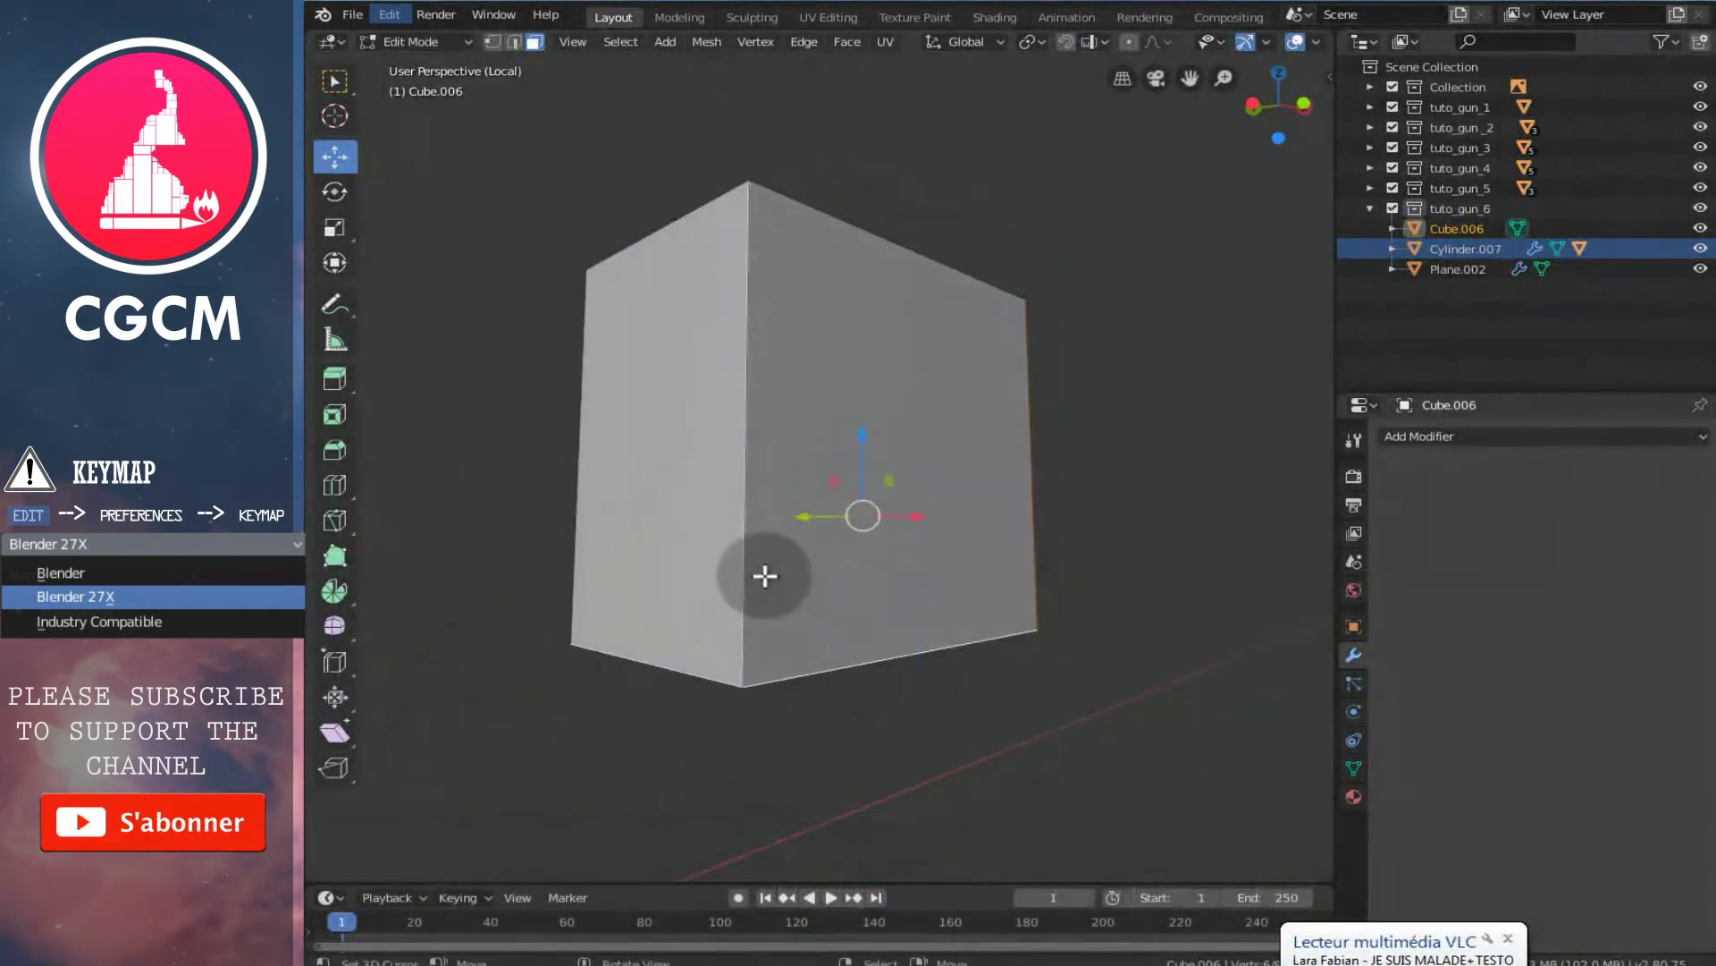
key(KP_3)
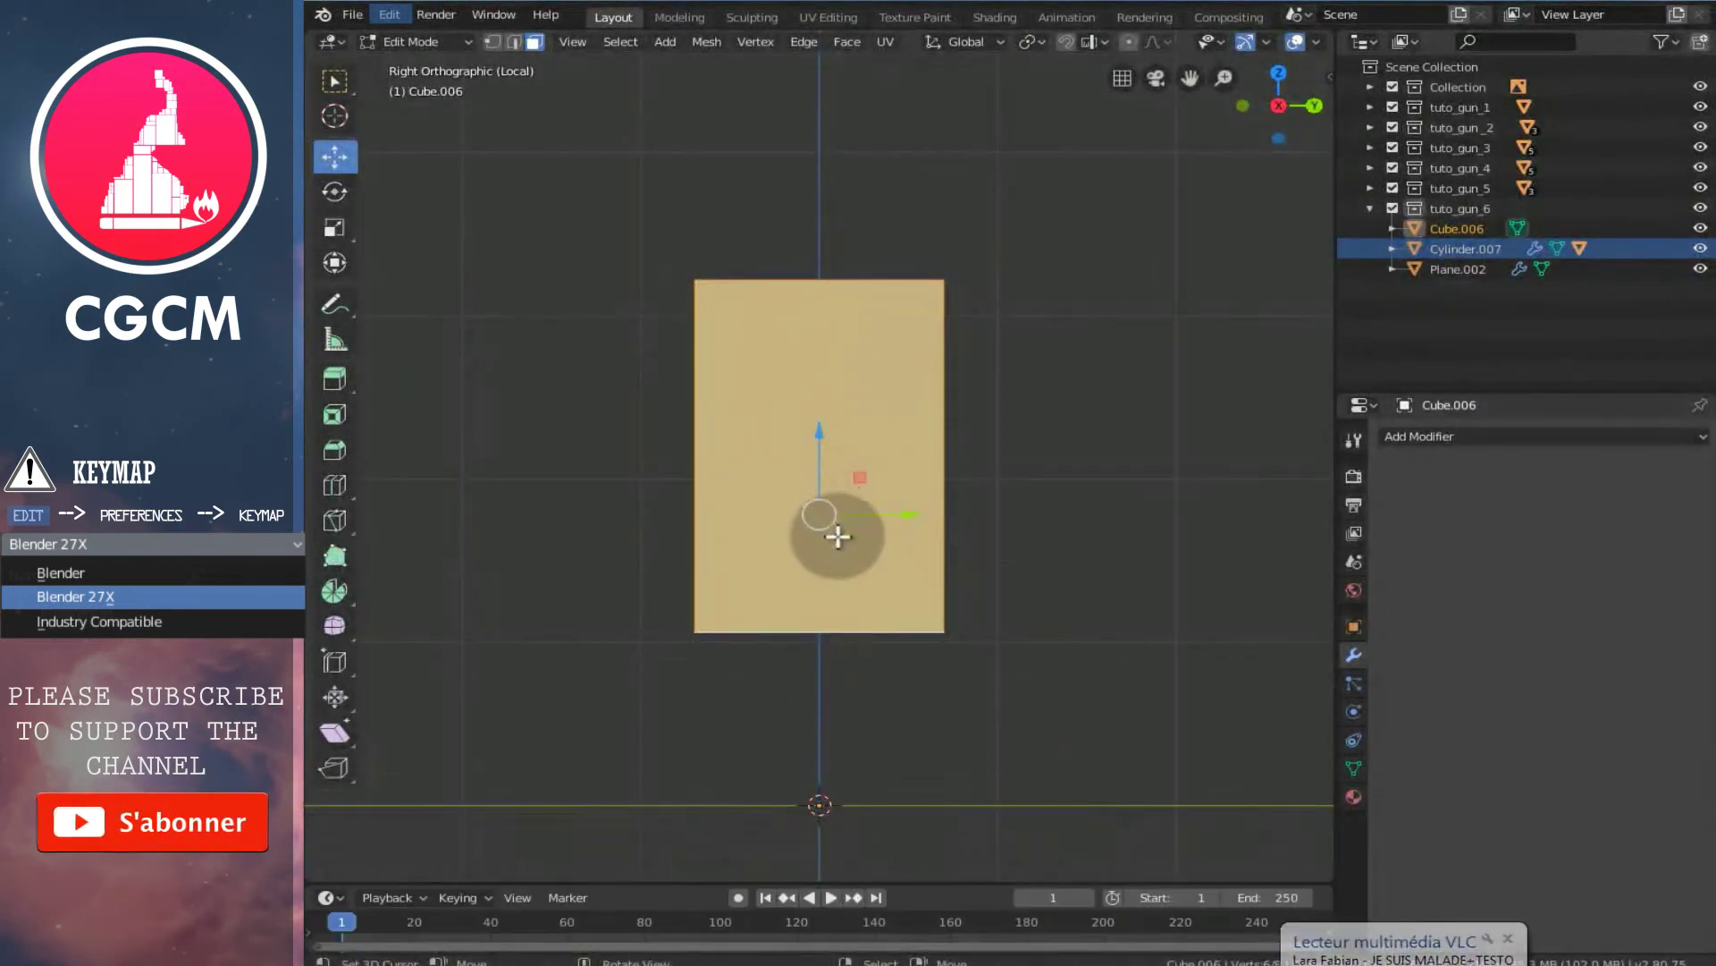
scroll(834, 518, down, 4)
middle_drag(834, 523, 594, 556)
key(x)
middle_drag(901, 498, 868, 535)
click(721, 511)
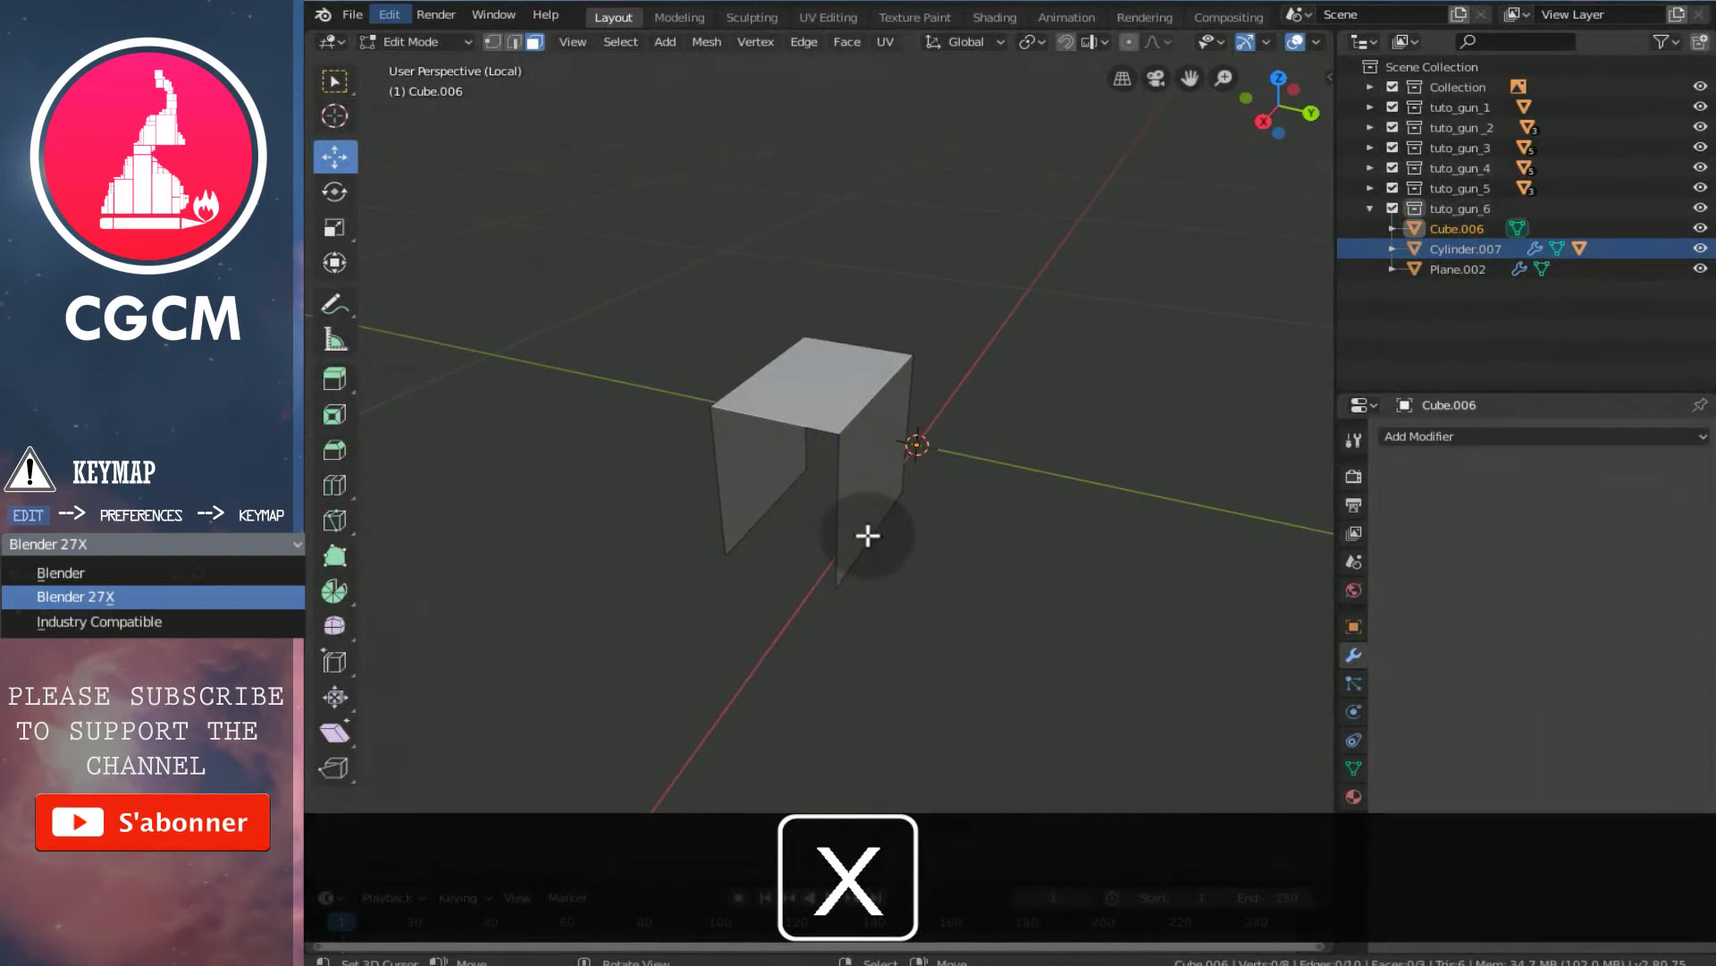
key(KP_Divide)
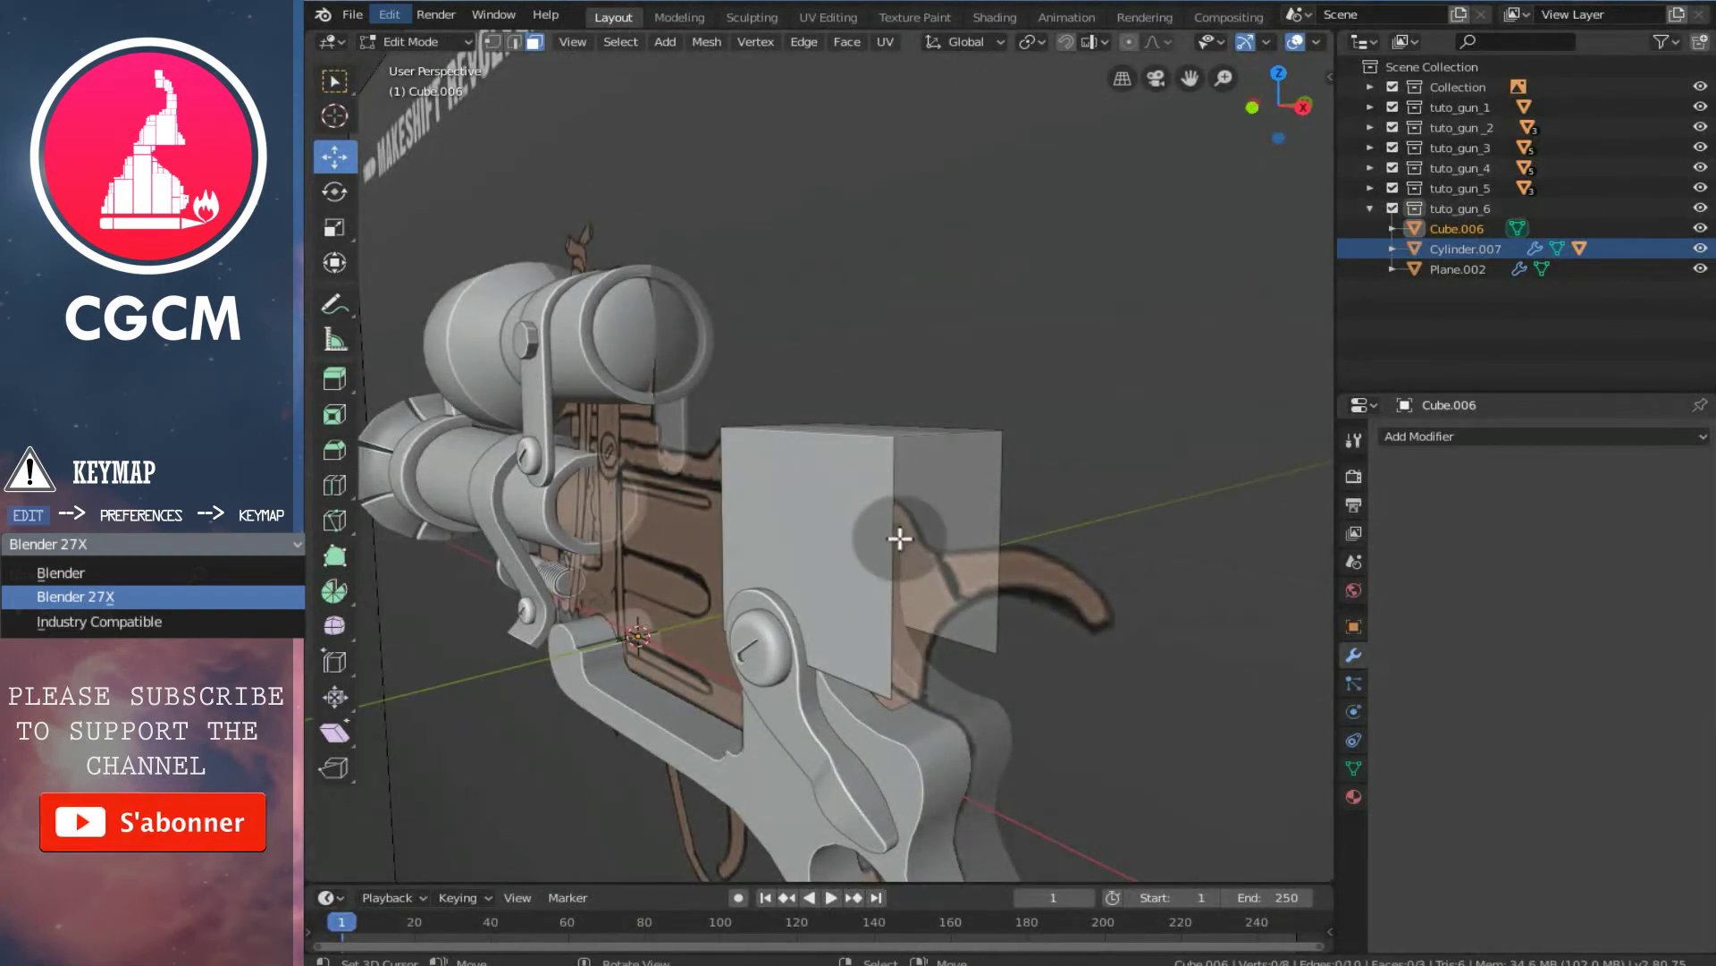
- Lower the bracket's top vertices along Z to the upper edge of the drawn block in front-view wireframe
key(KP_1)
key(z)
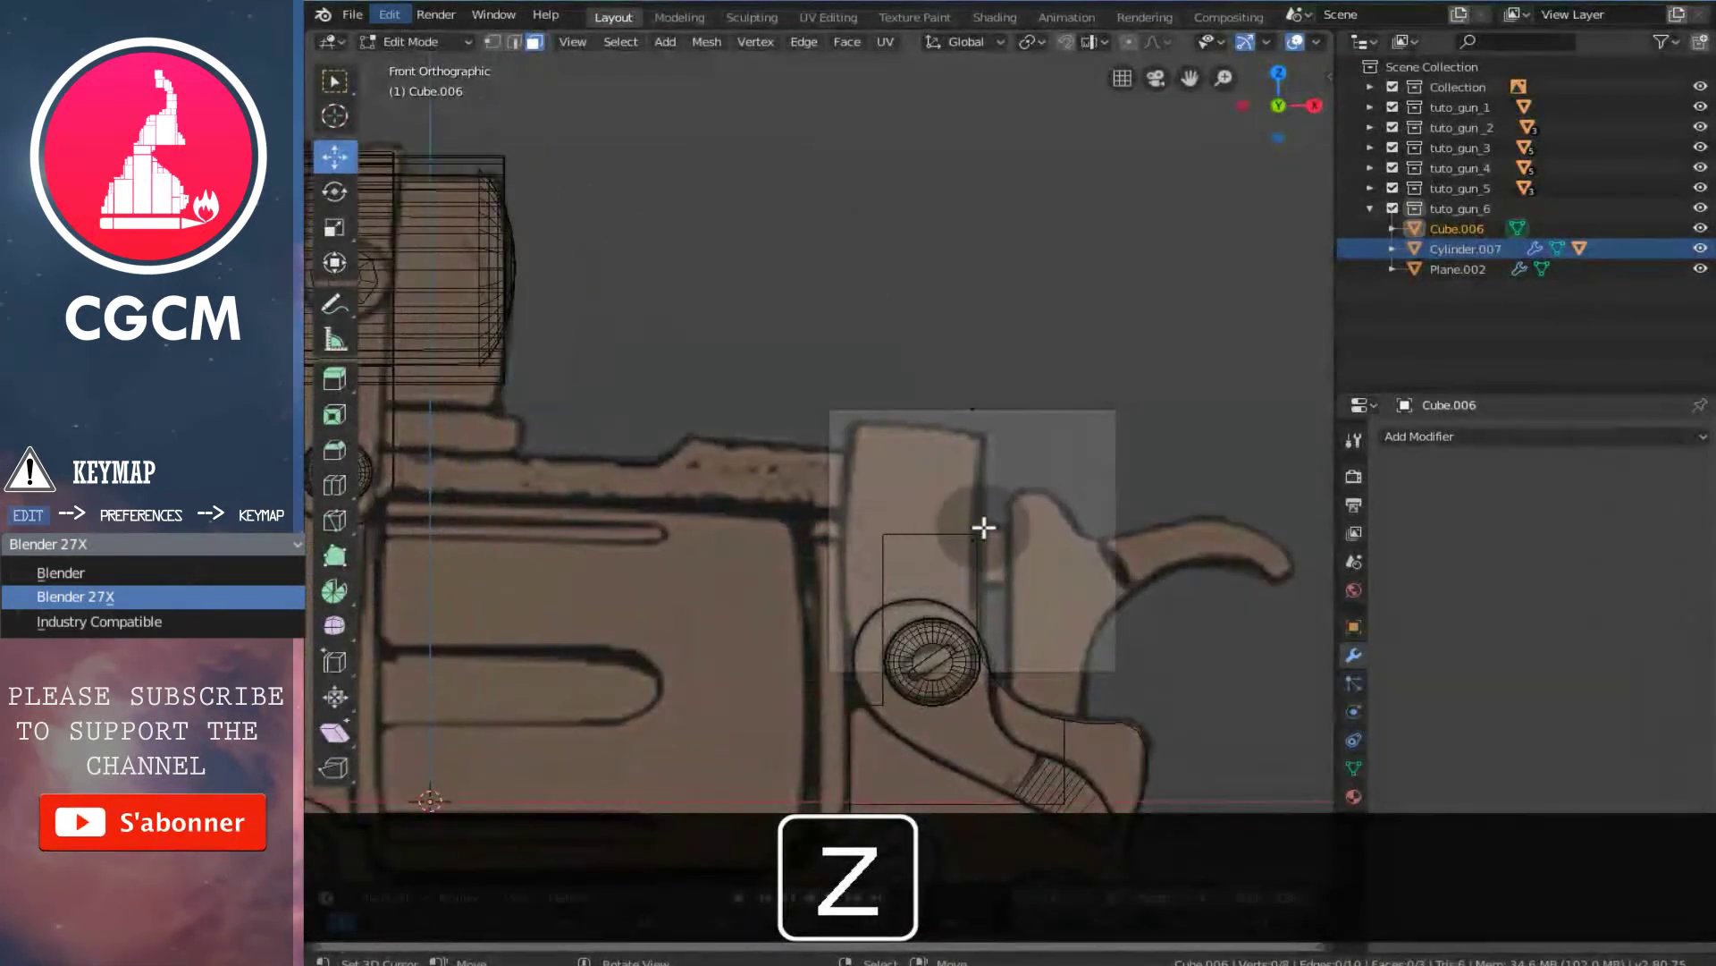
key(ctrl+Tab)
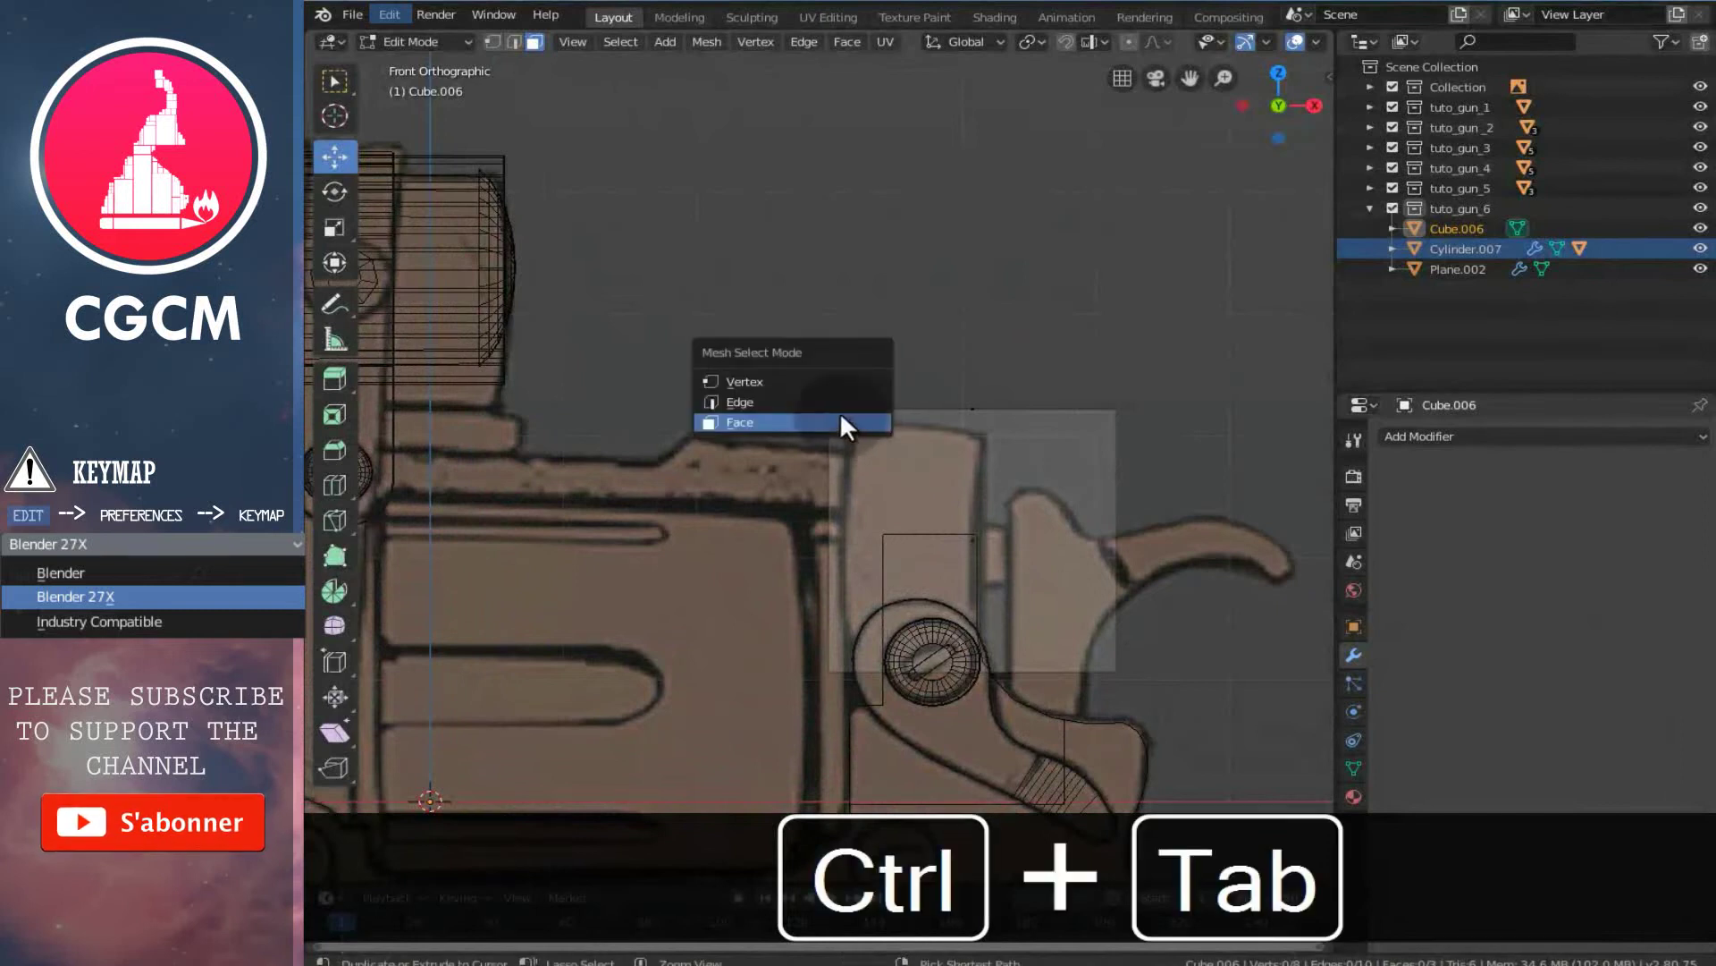
click(774, 377)
key(b)
drag(716, 334, 1227, 490)
drag(974, 321, 975, 336)
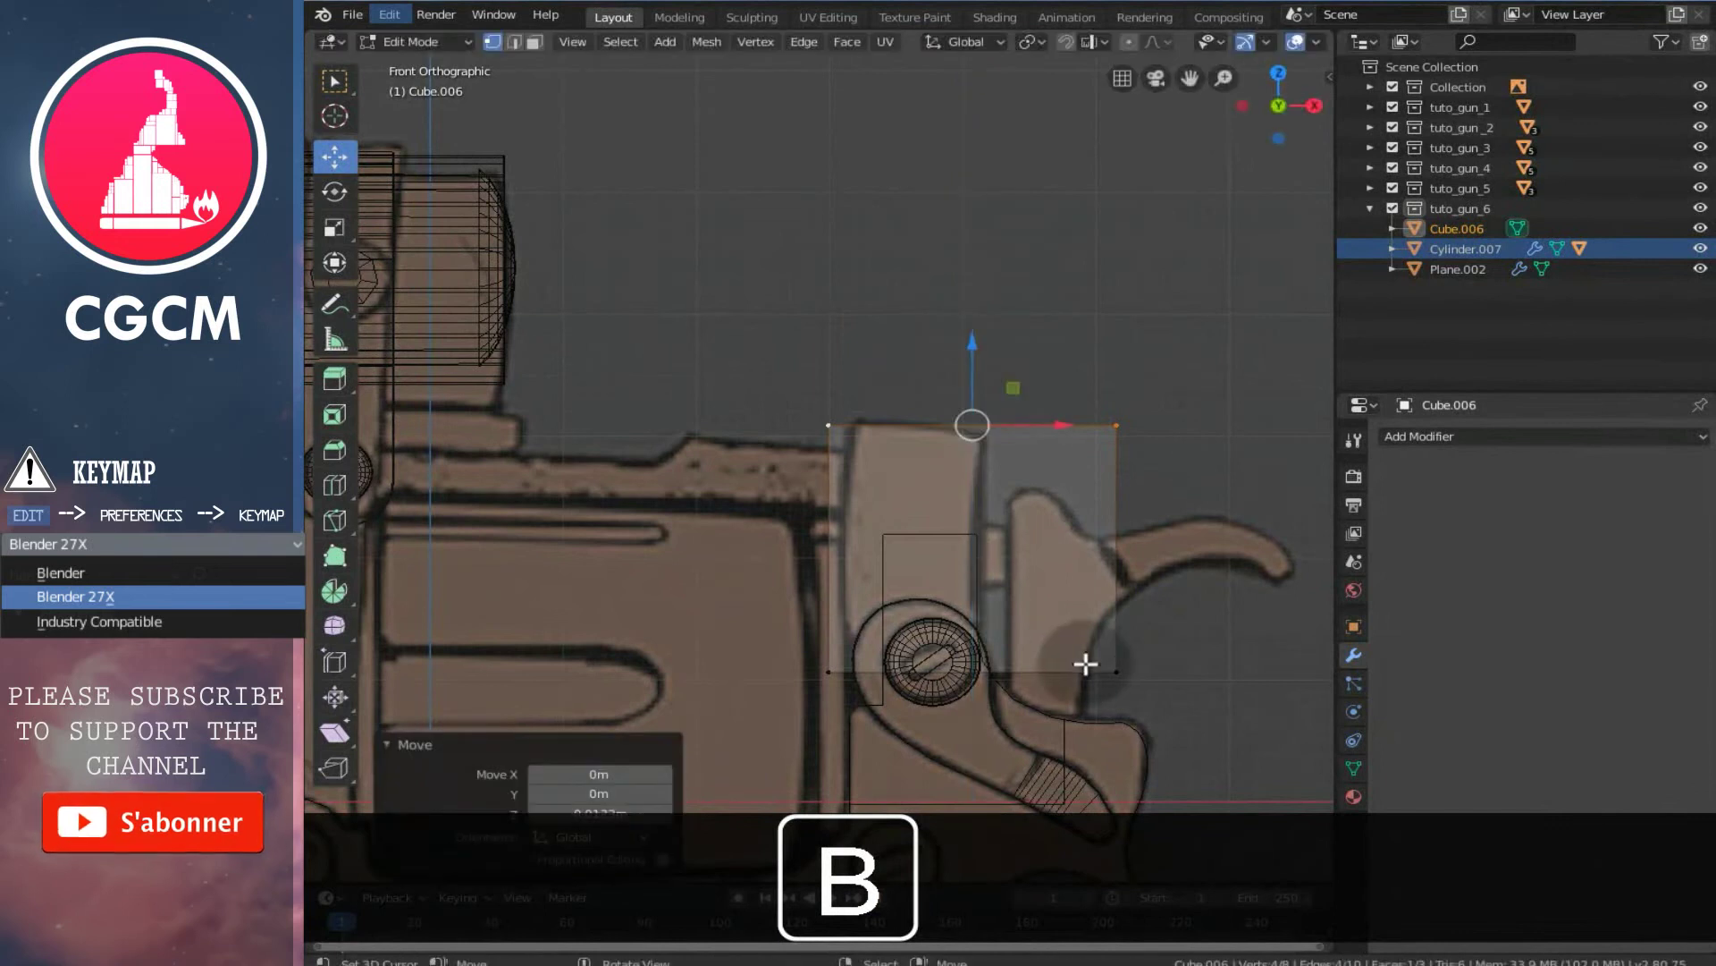
- Move the vertices at the bracket's hammer side along X to the rear edge of the drawn block
right_click(1115, 670)
key(b)
drag(1053, 391, 1198, 725)
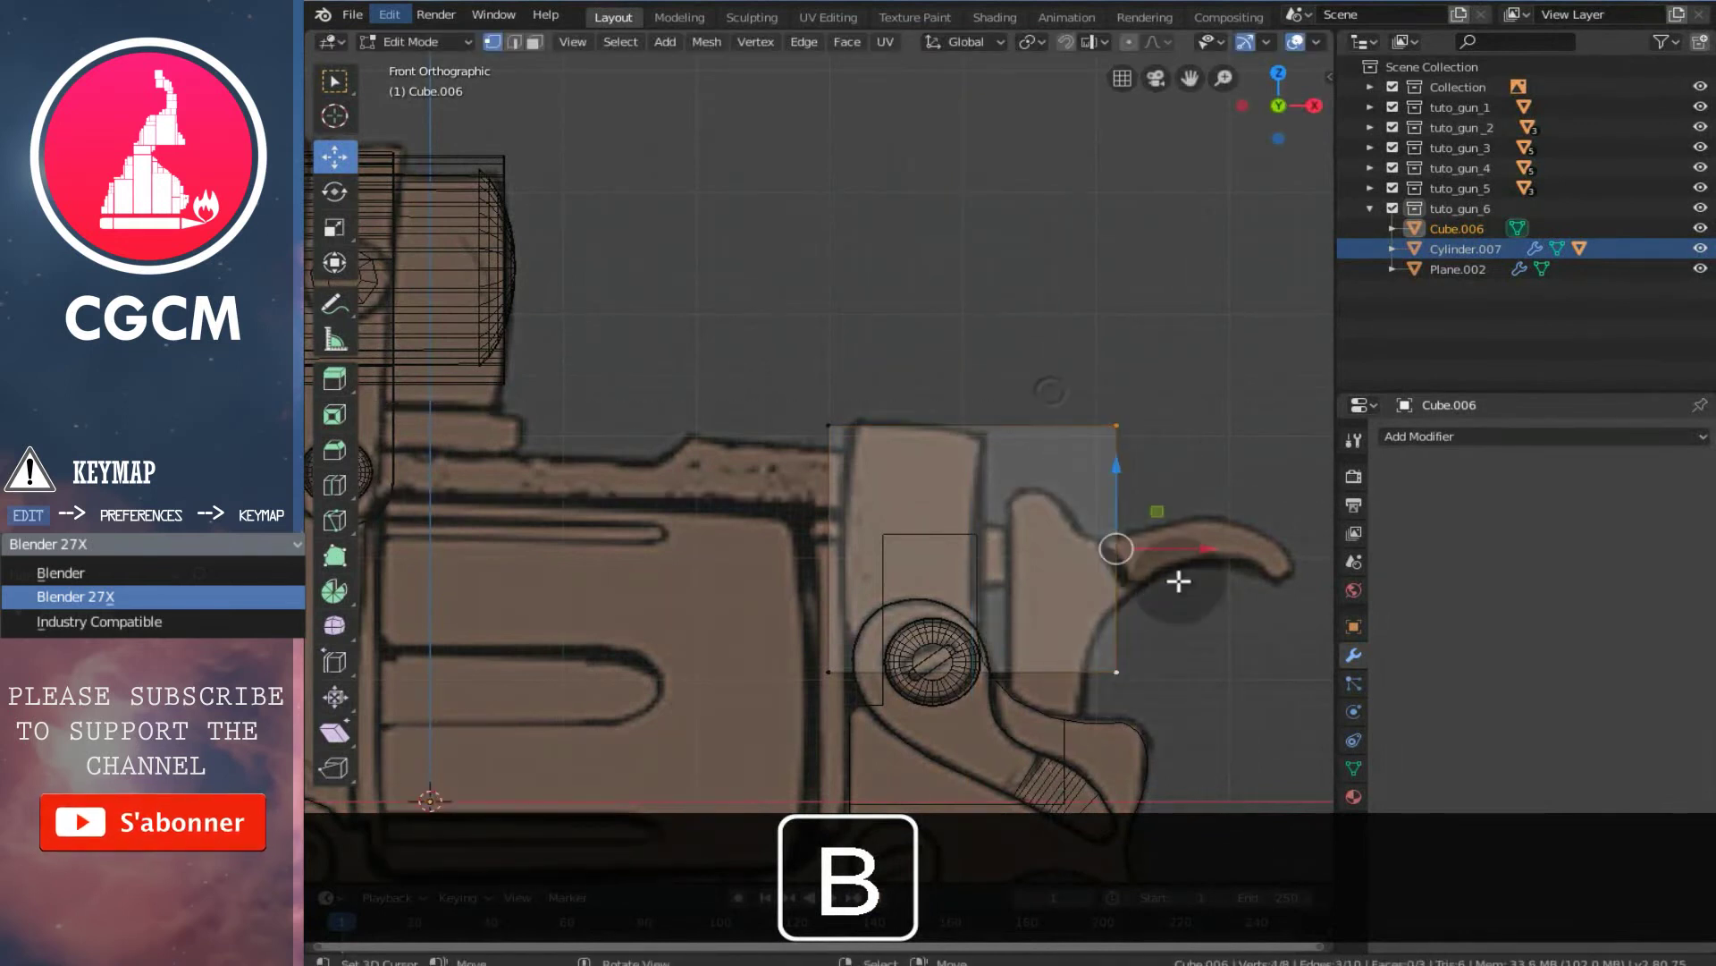
drag(1193, 546, 1060, 562)
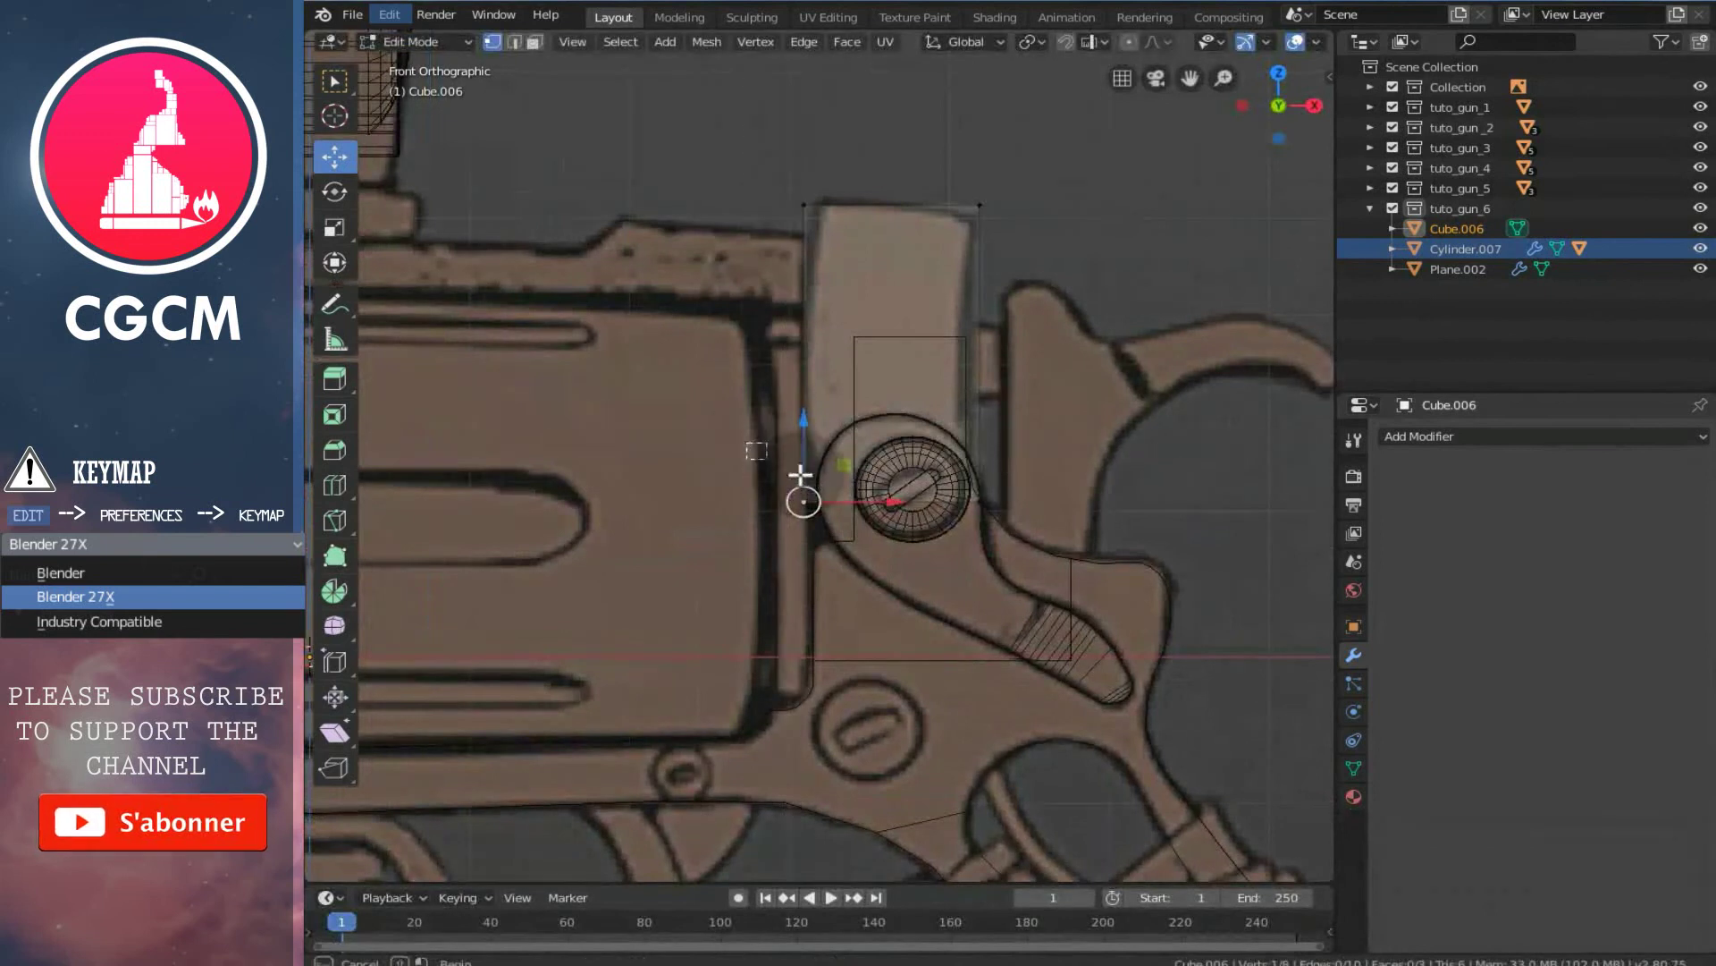
- Move the bracket's bottom vertices about 0.0035 m down along Z and check the fit in solid and wireframe shading
shift+right_click(983, 499)
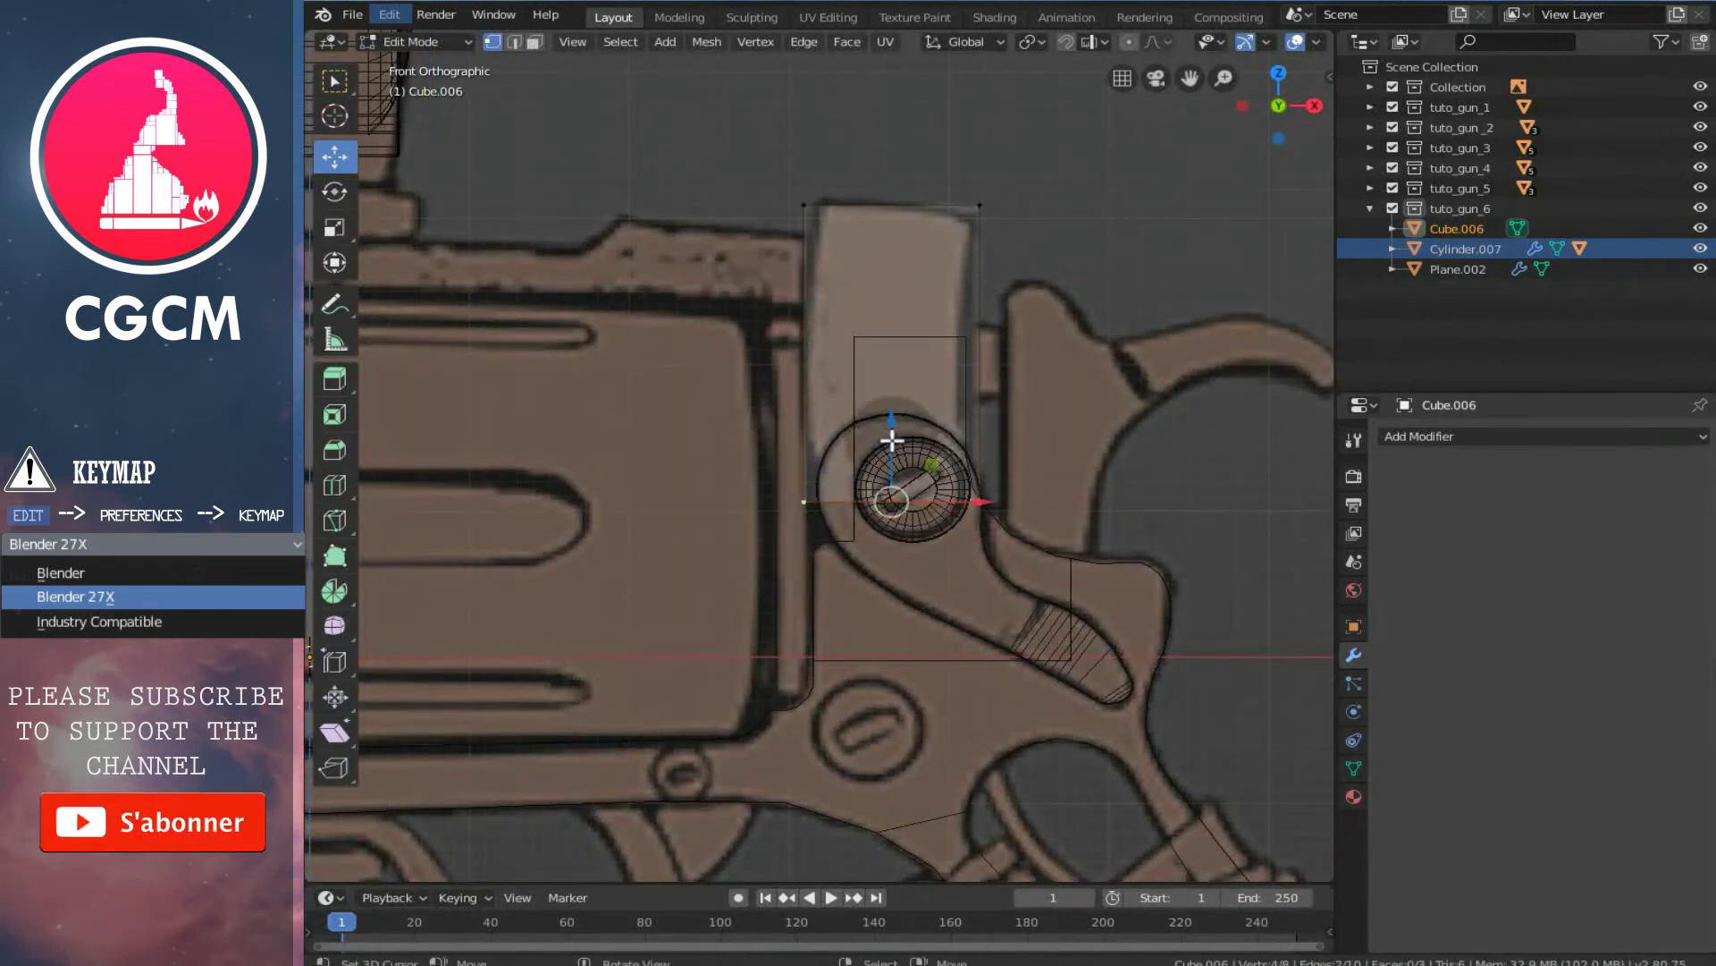
drag(892, 439, 898, 430)
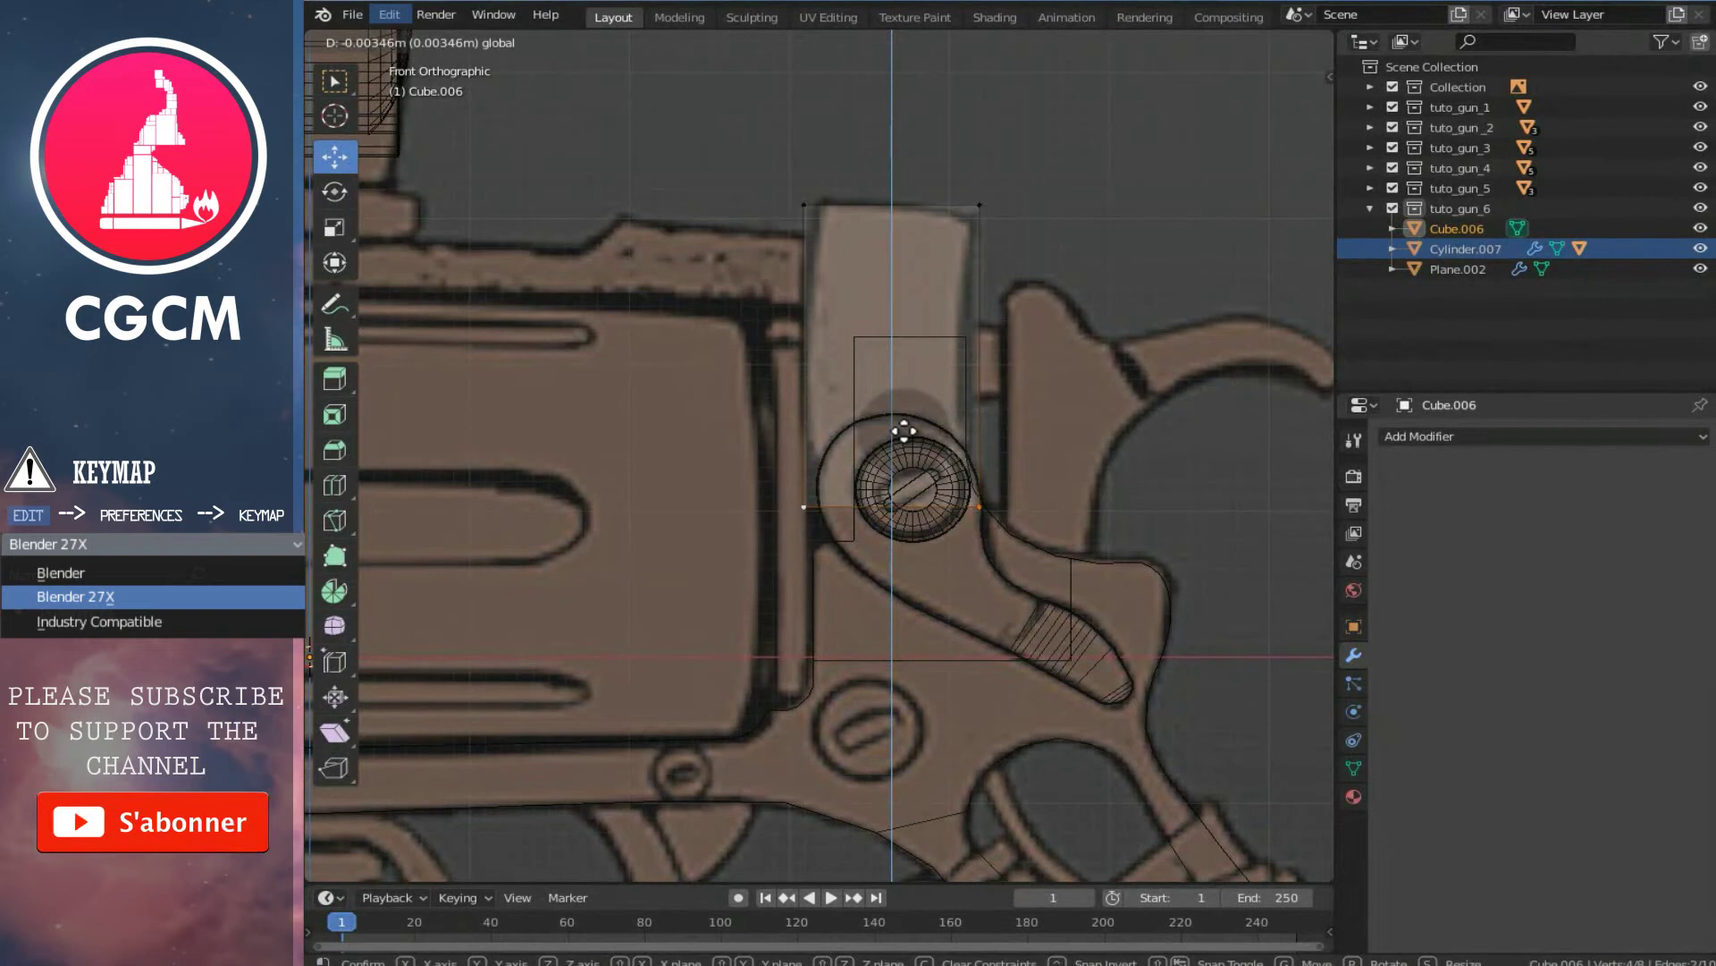
drag(904, 431, 904, 431)
key(z)
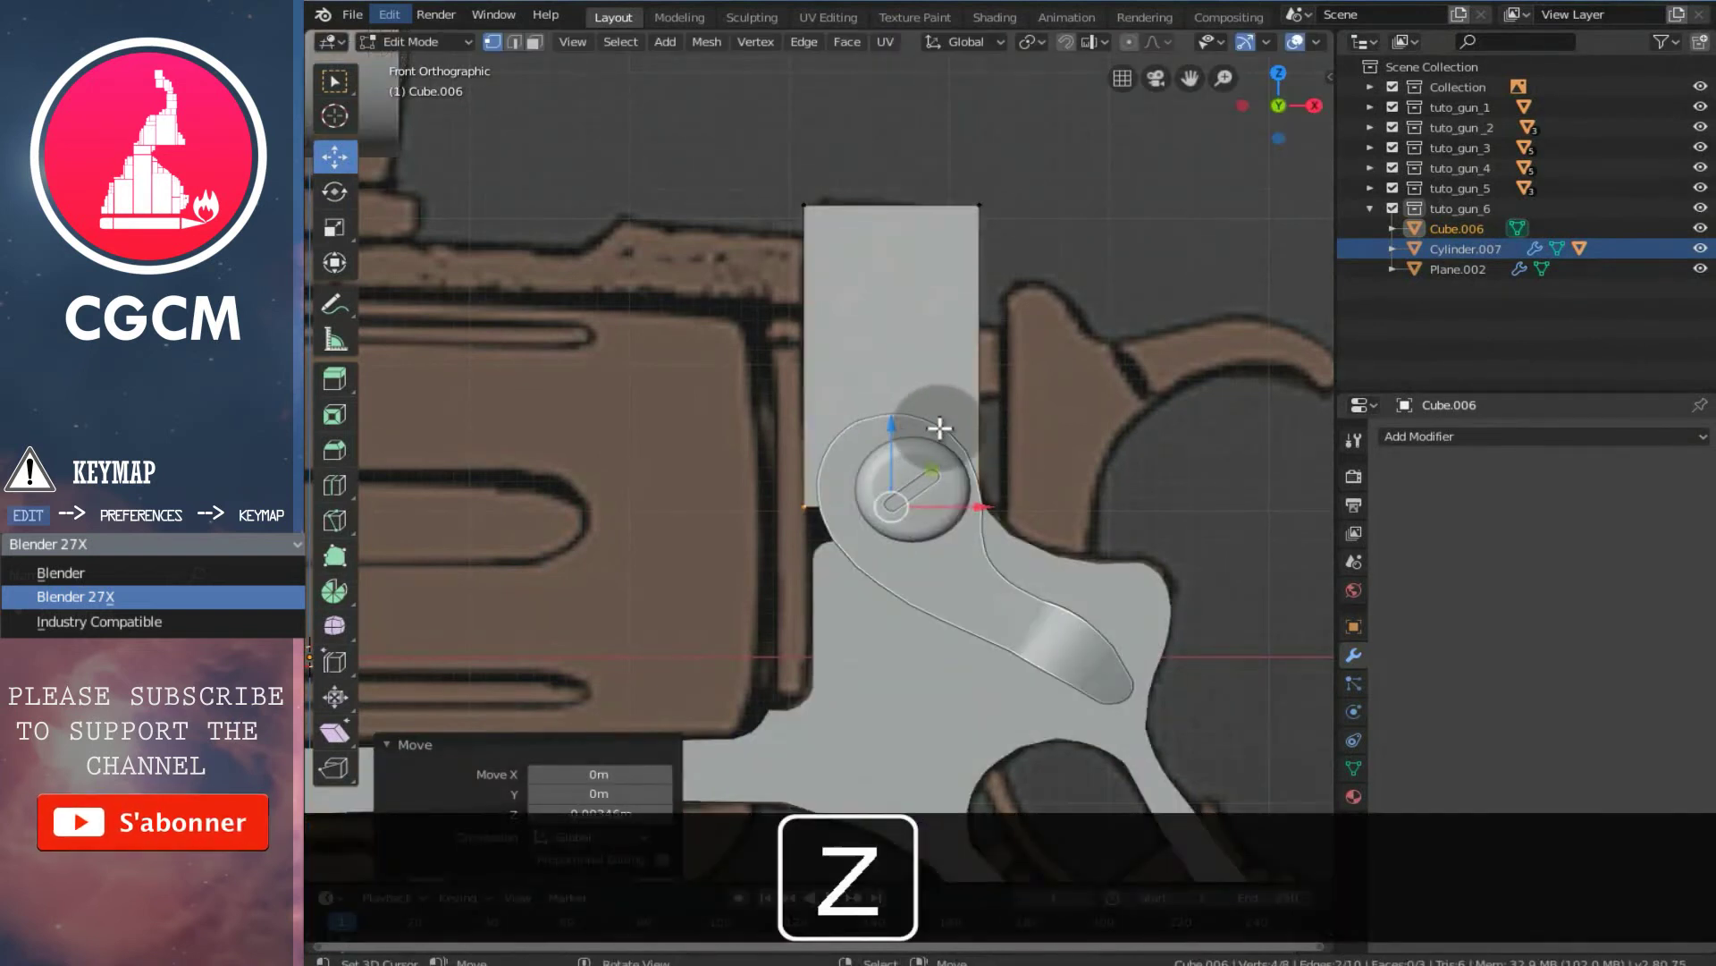
key(z)
key(z)
- Round the bracket's two long upper edges with a multi-segment bevel
scroll(932, 394, down, 3)
shift+scroll(927, 376, up, 4)
mouse_move(927, 376)
middle_down()
mouse_move(897, 427)
mouse_move(831, 460)
mouse_move(794, 527)
mouse_move(904, 548)
mouse_move(923, 534)
middle_up()
key(ctrl+Tab)
click(715, 530)
right_click(756, 528)
key(ctrl+b)
click(886, 550)
- Return to Object Mode and apply smooth shading to the bracket
key(Tab)
key(w)
click(833, 540)
- Add a Solidify modifier to the bracket and set its thickness to 0.041 m
click(1435, 435)
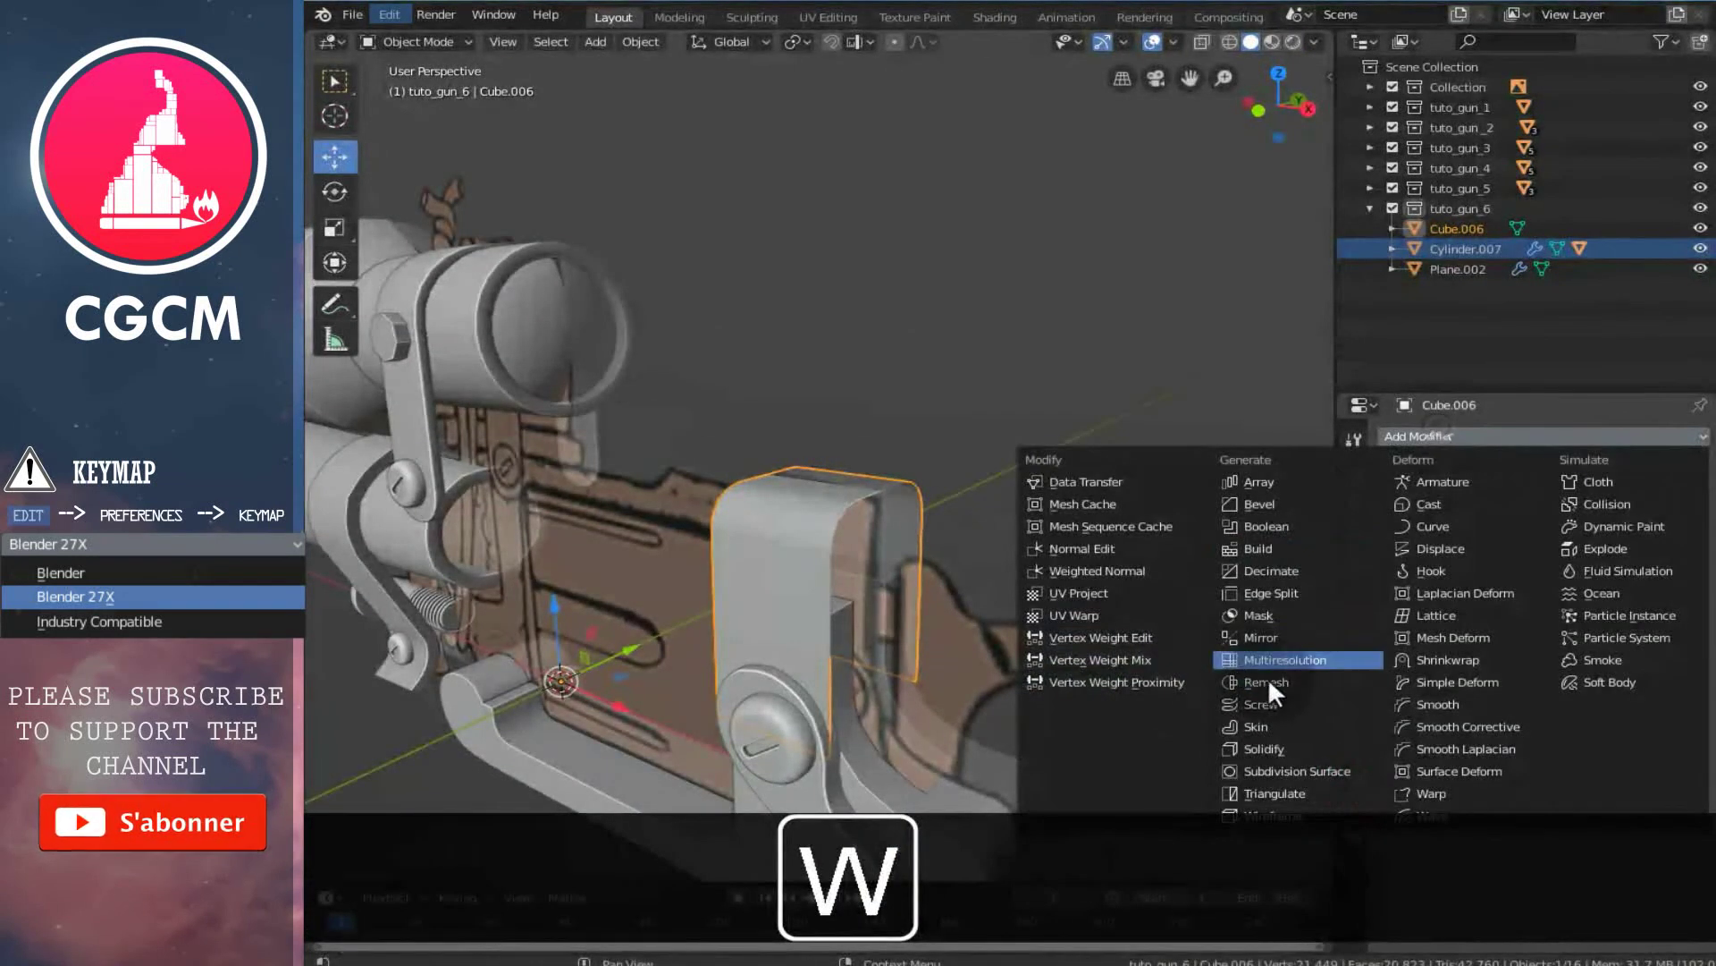
click(1280, 744)
middle_drag(1281, 744, 1033, 603)
drag(1457, 526, 1433, 529)
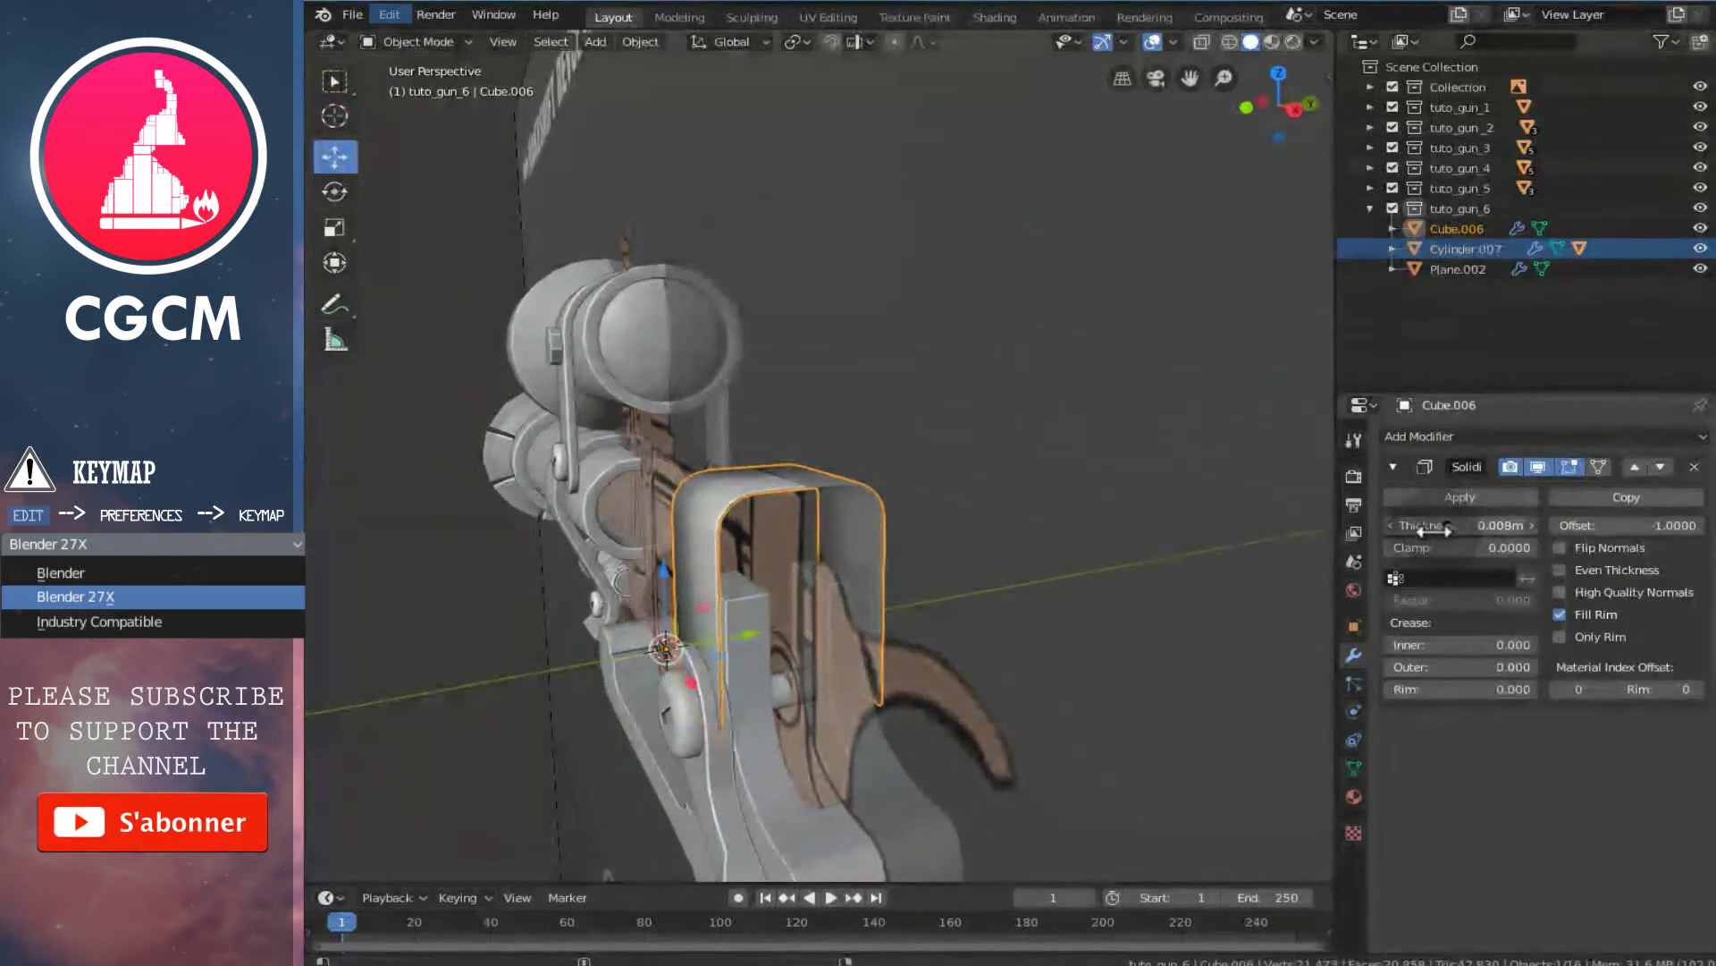
- Enable Auto Smooth for the bracket's normals and return to its modifier settings
middle_drag(1043, 613, 1048, 689)
click(1352, 767)
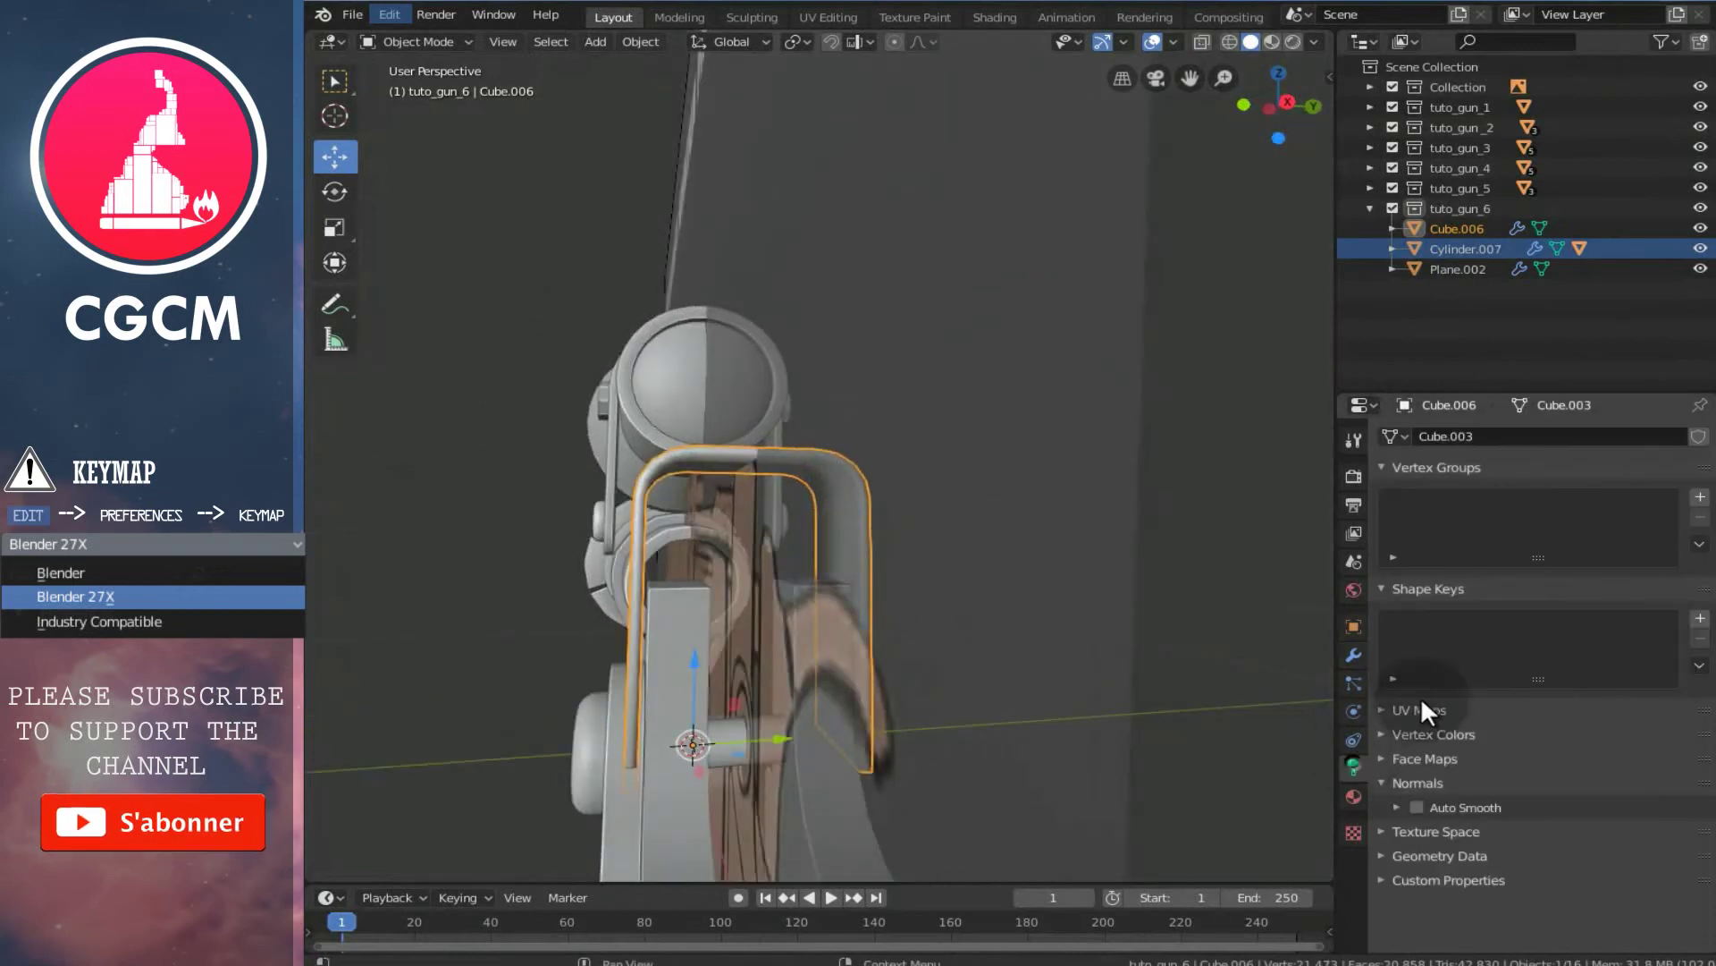
click(1419, 805)
middle_drag(932, 421, 907, 535)
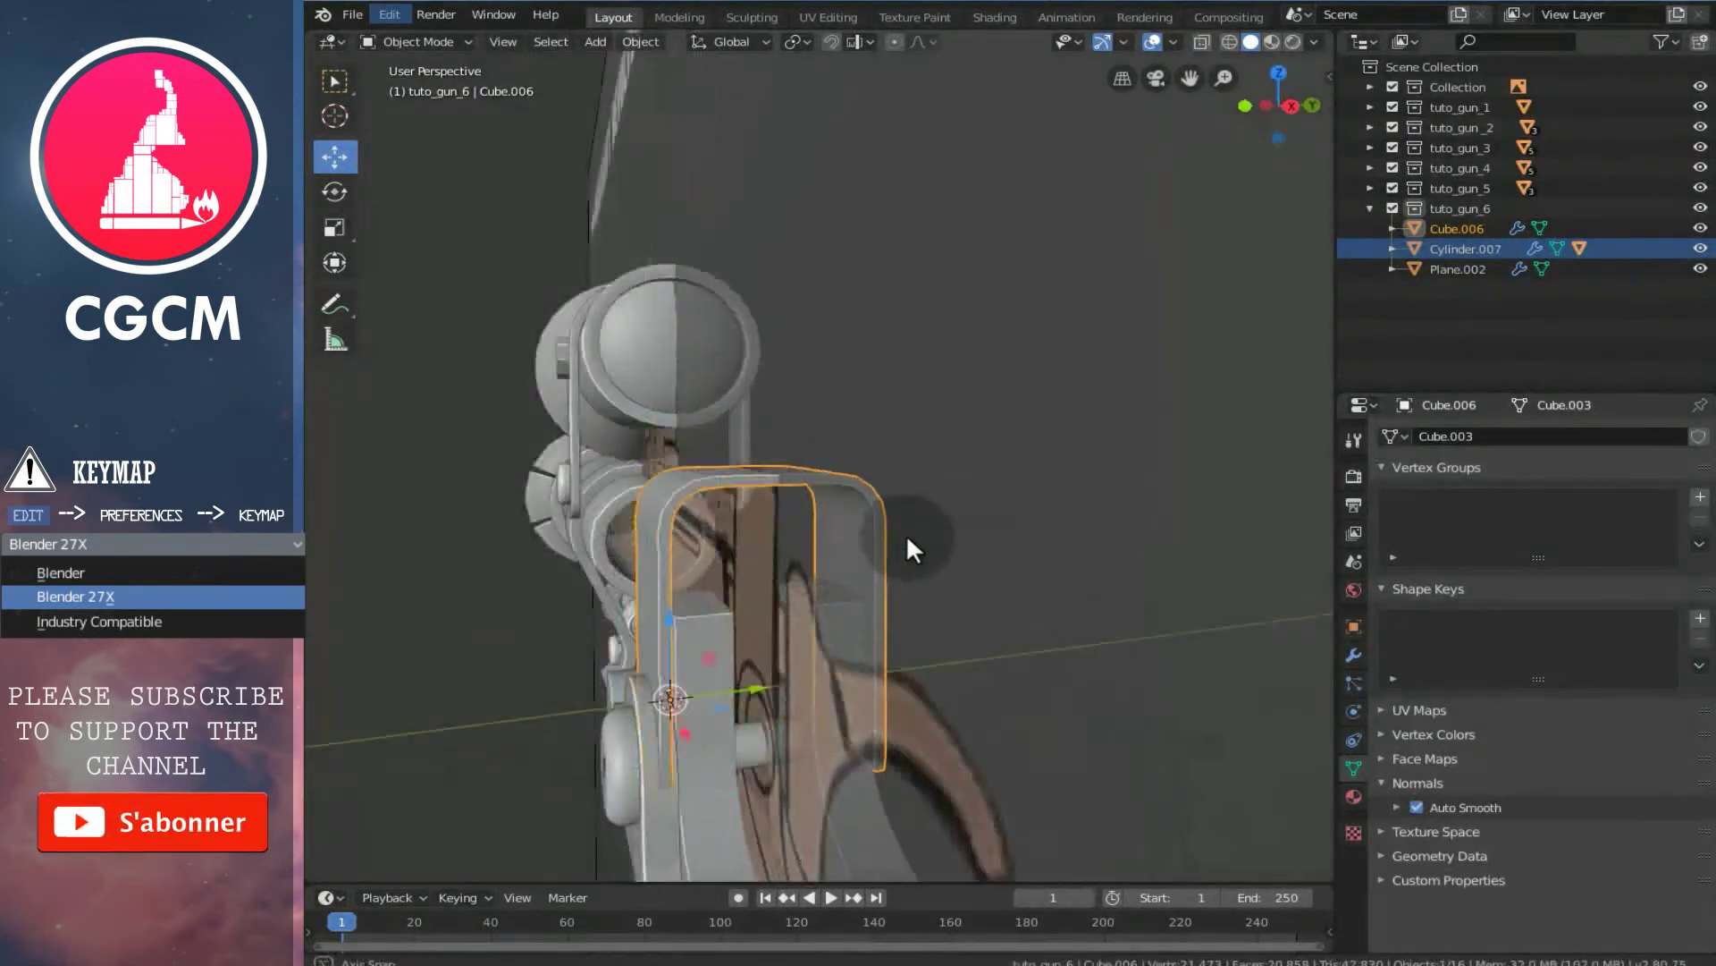
click(1354, 656)
scroll(684, 731, down, 1)
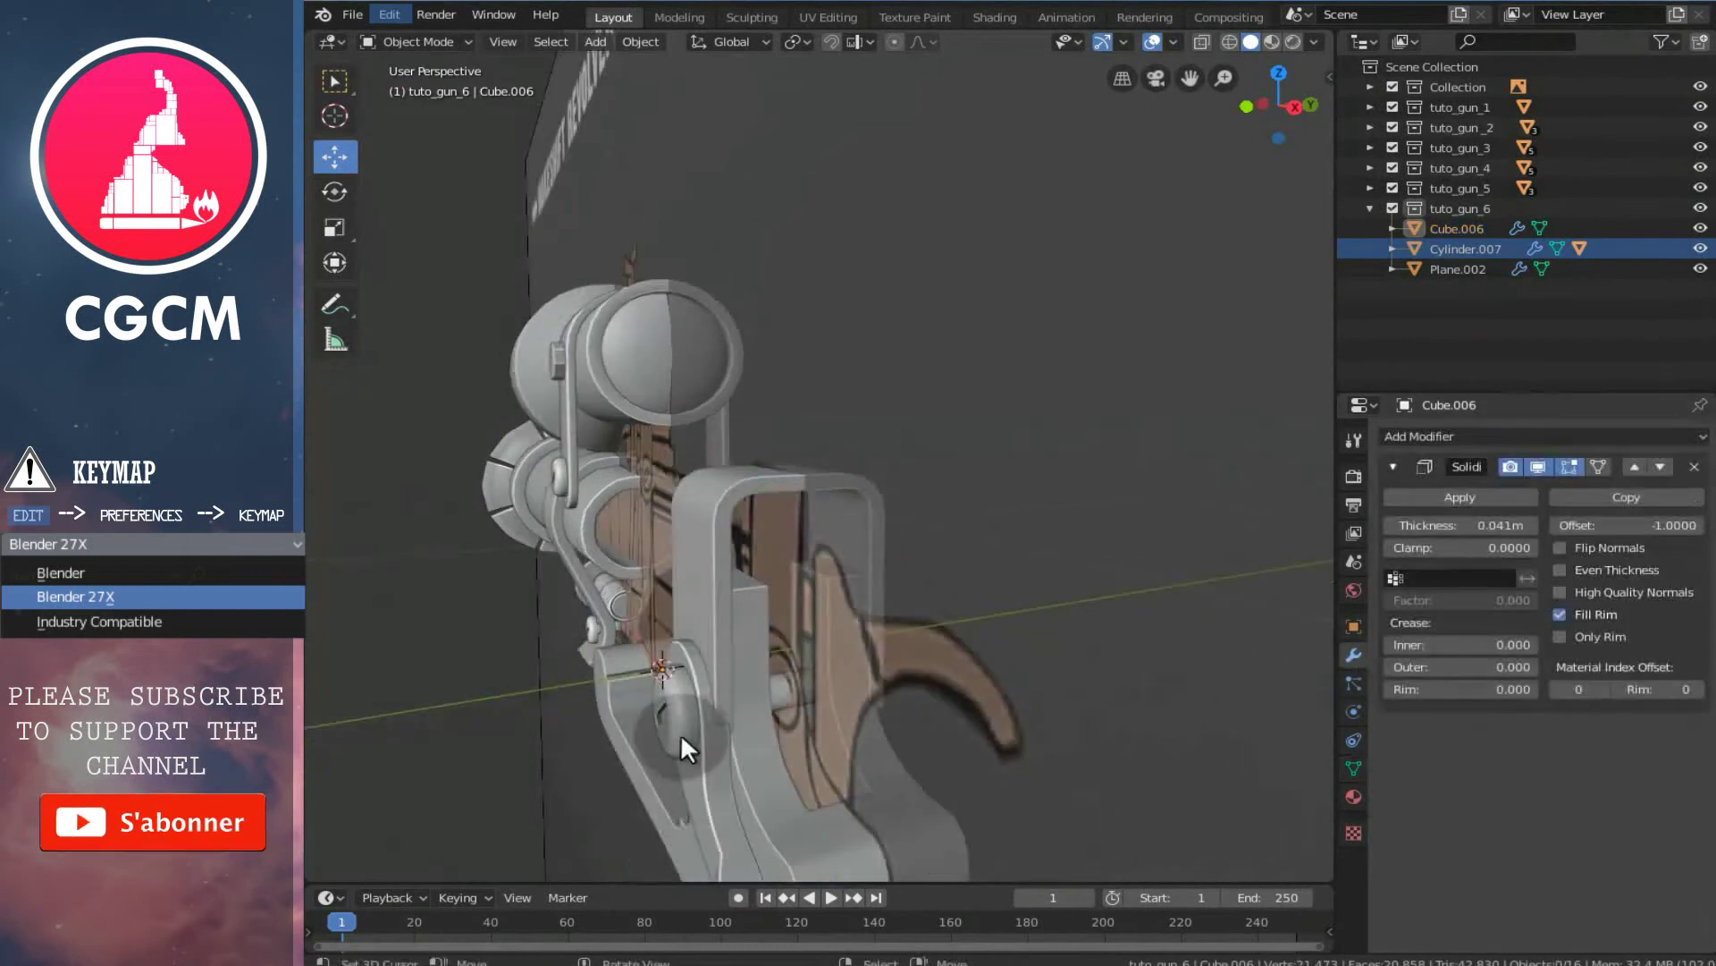
- Select the slotted screw together with plate Plane.002 and move both about 0.005 m outward along Y
middle_drag(680, 733, 667, 735)
right_click(669, 735)
shift+right_click(705, 753)
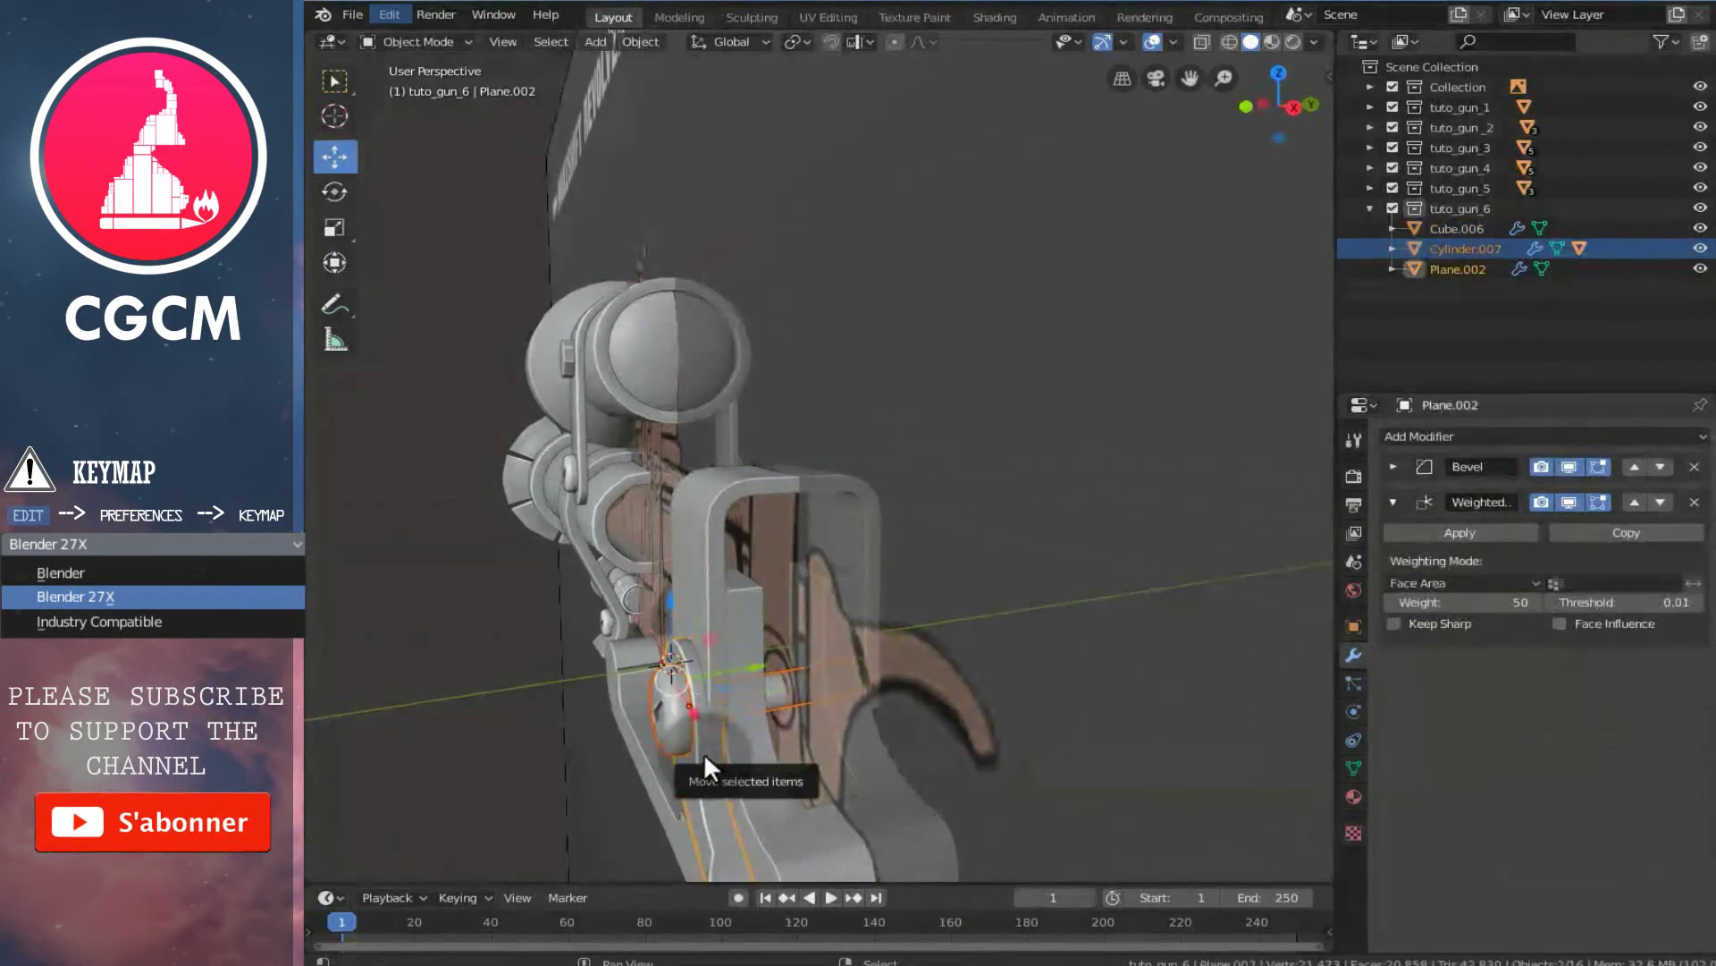
key(g)
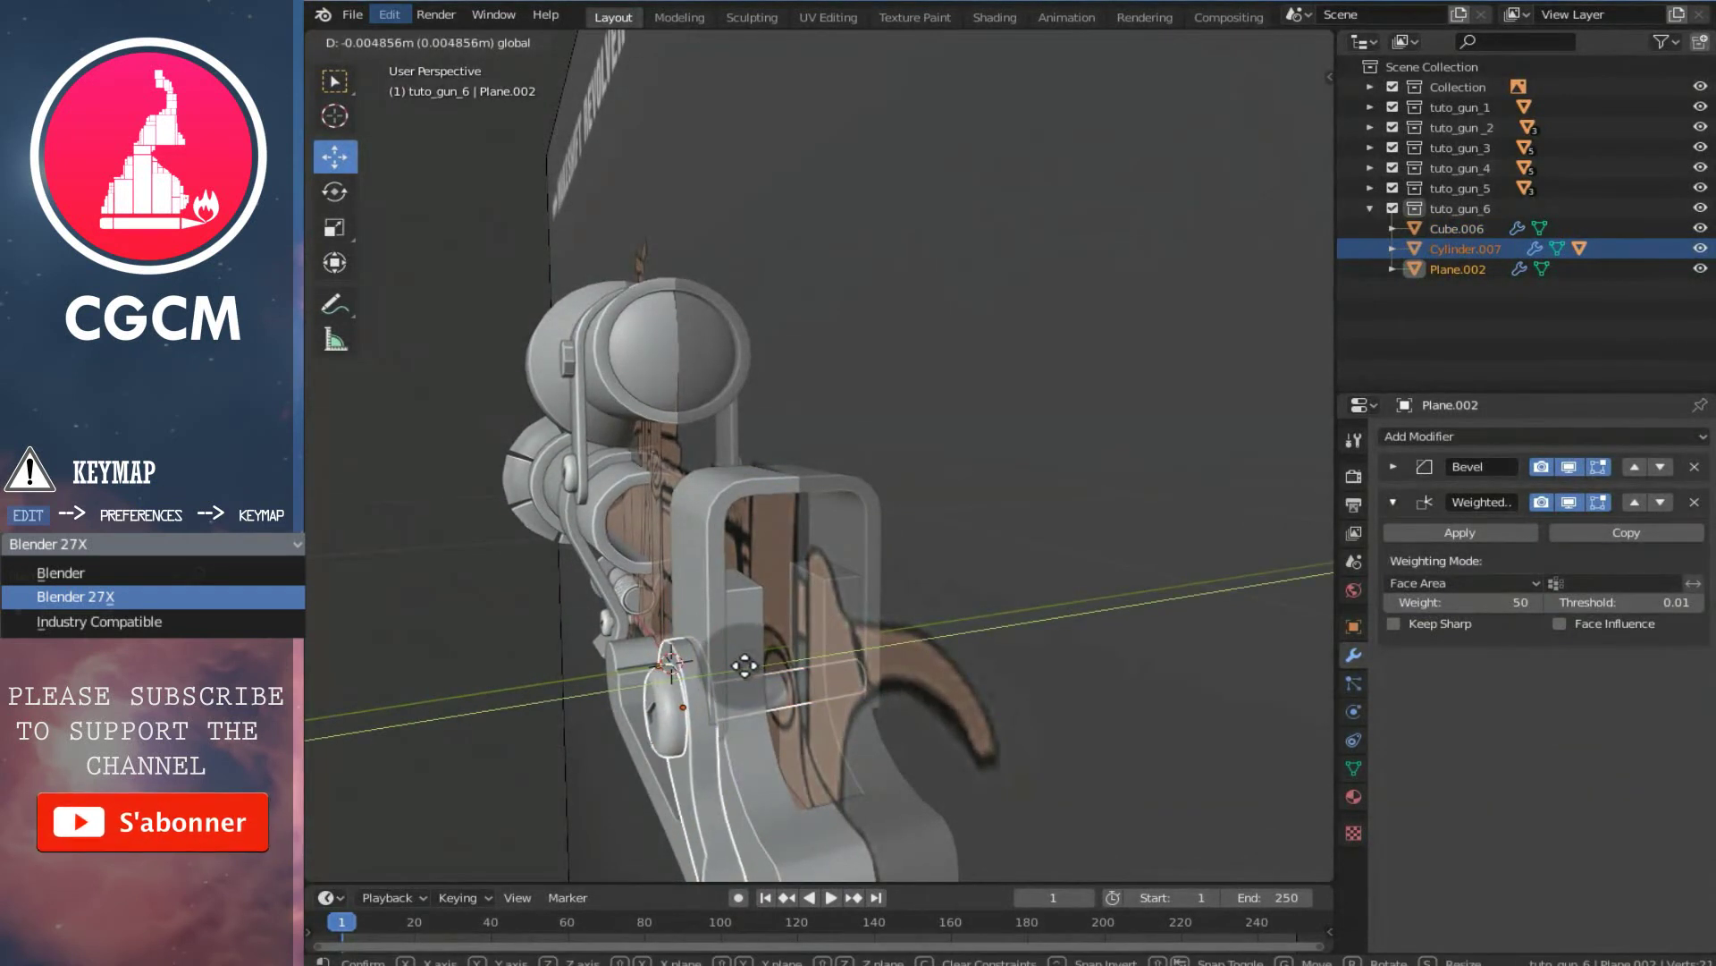
click(745, 665)
key(Tab)
right_click(705, 757)
key(Tab)
key(Tab)
right_click(700, 746)
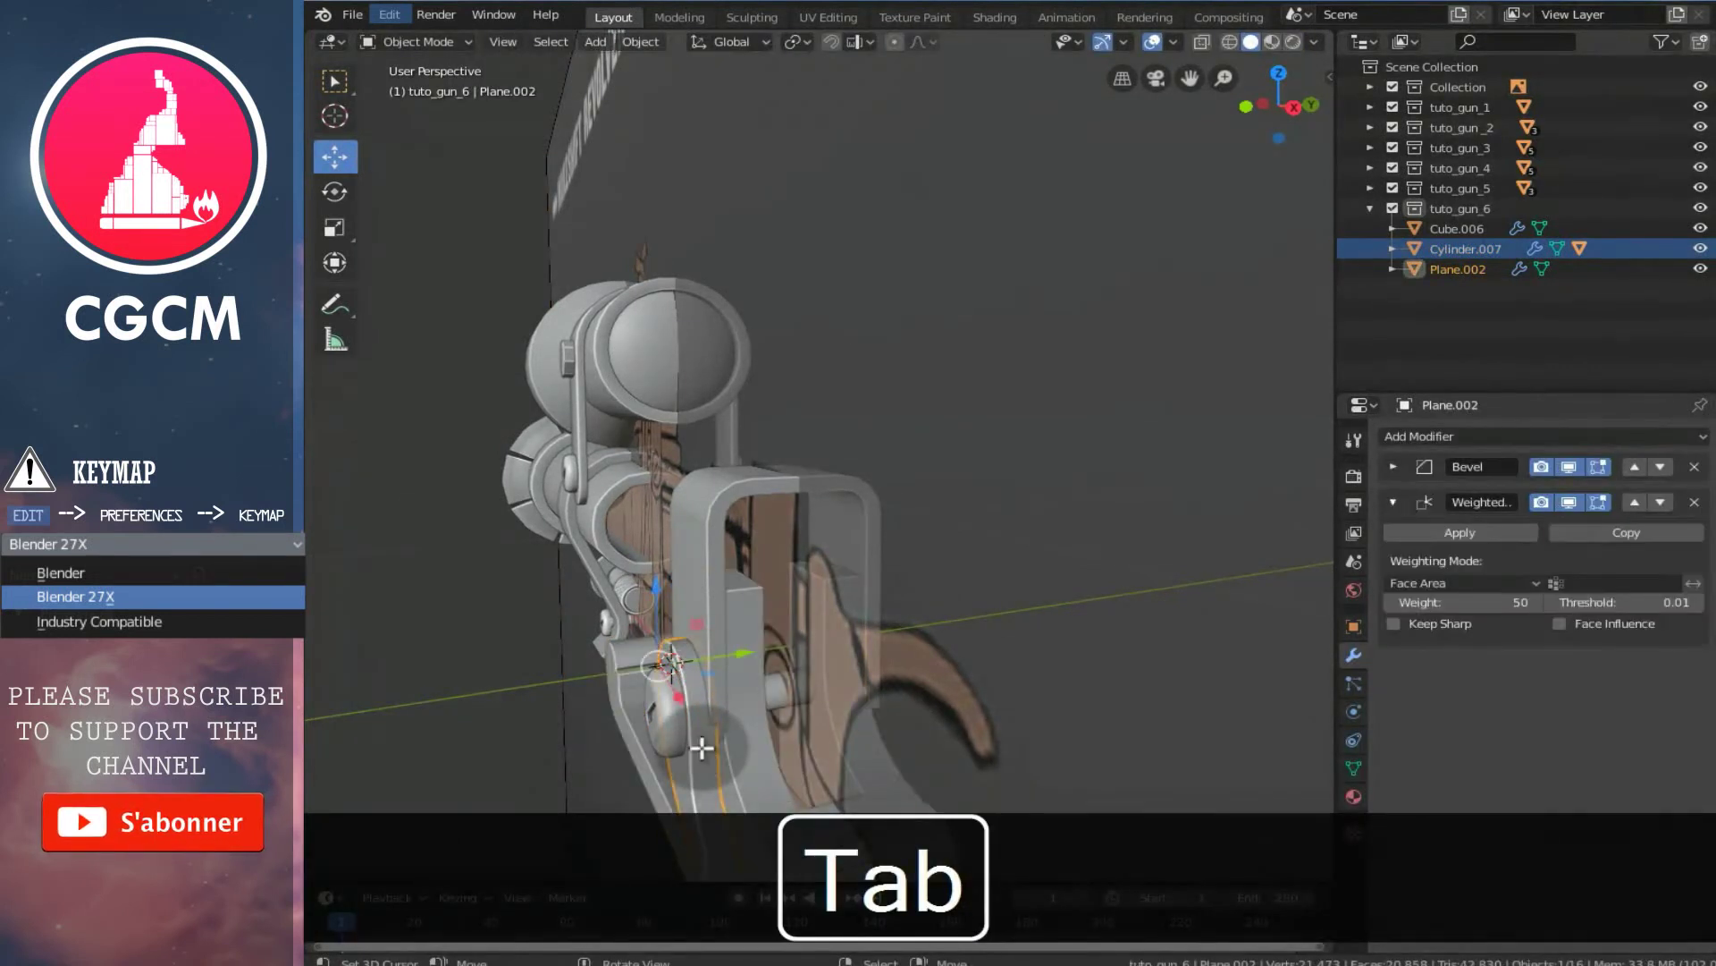
key(Tab)
key(g)
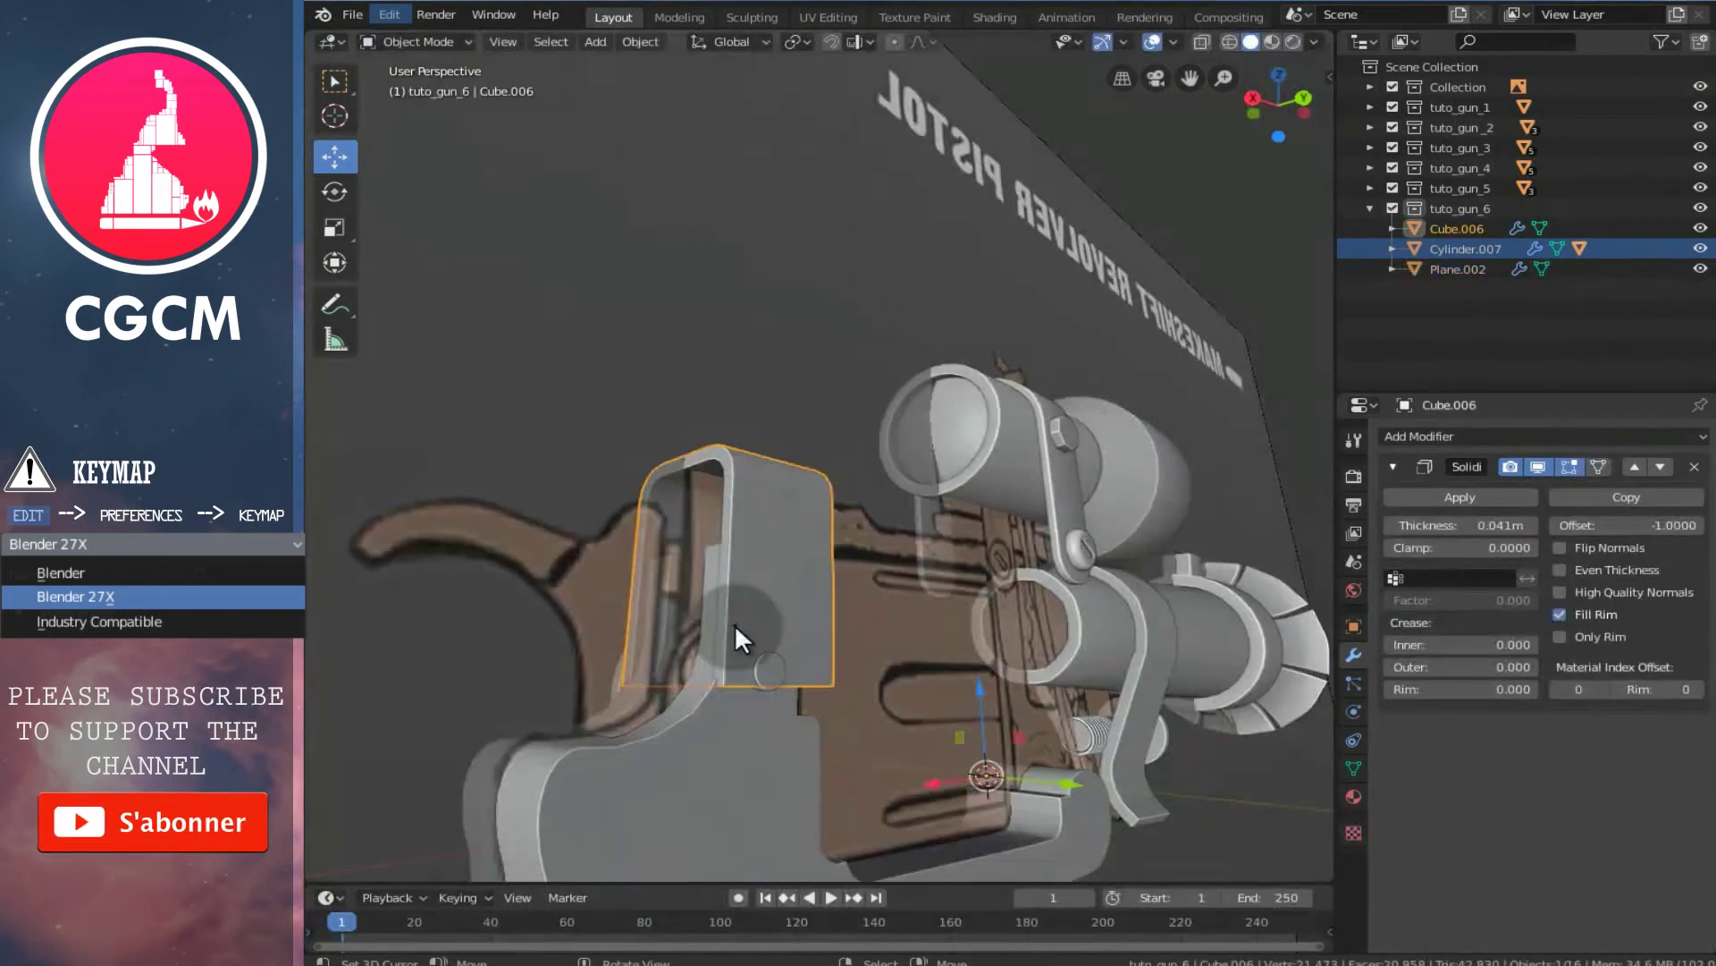
- Move the lower-end vertices of the bracket's legs down about 0.017 m along Z in front wireframe view
key(Tab)
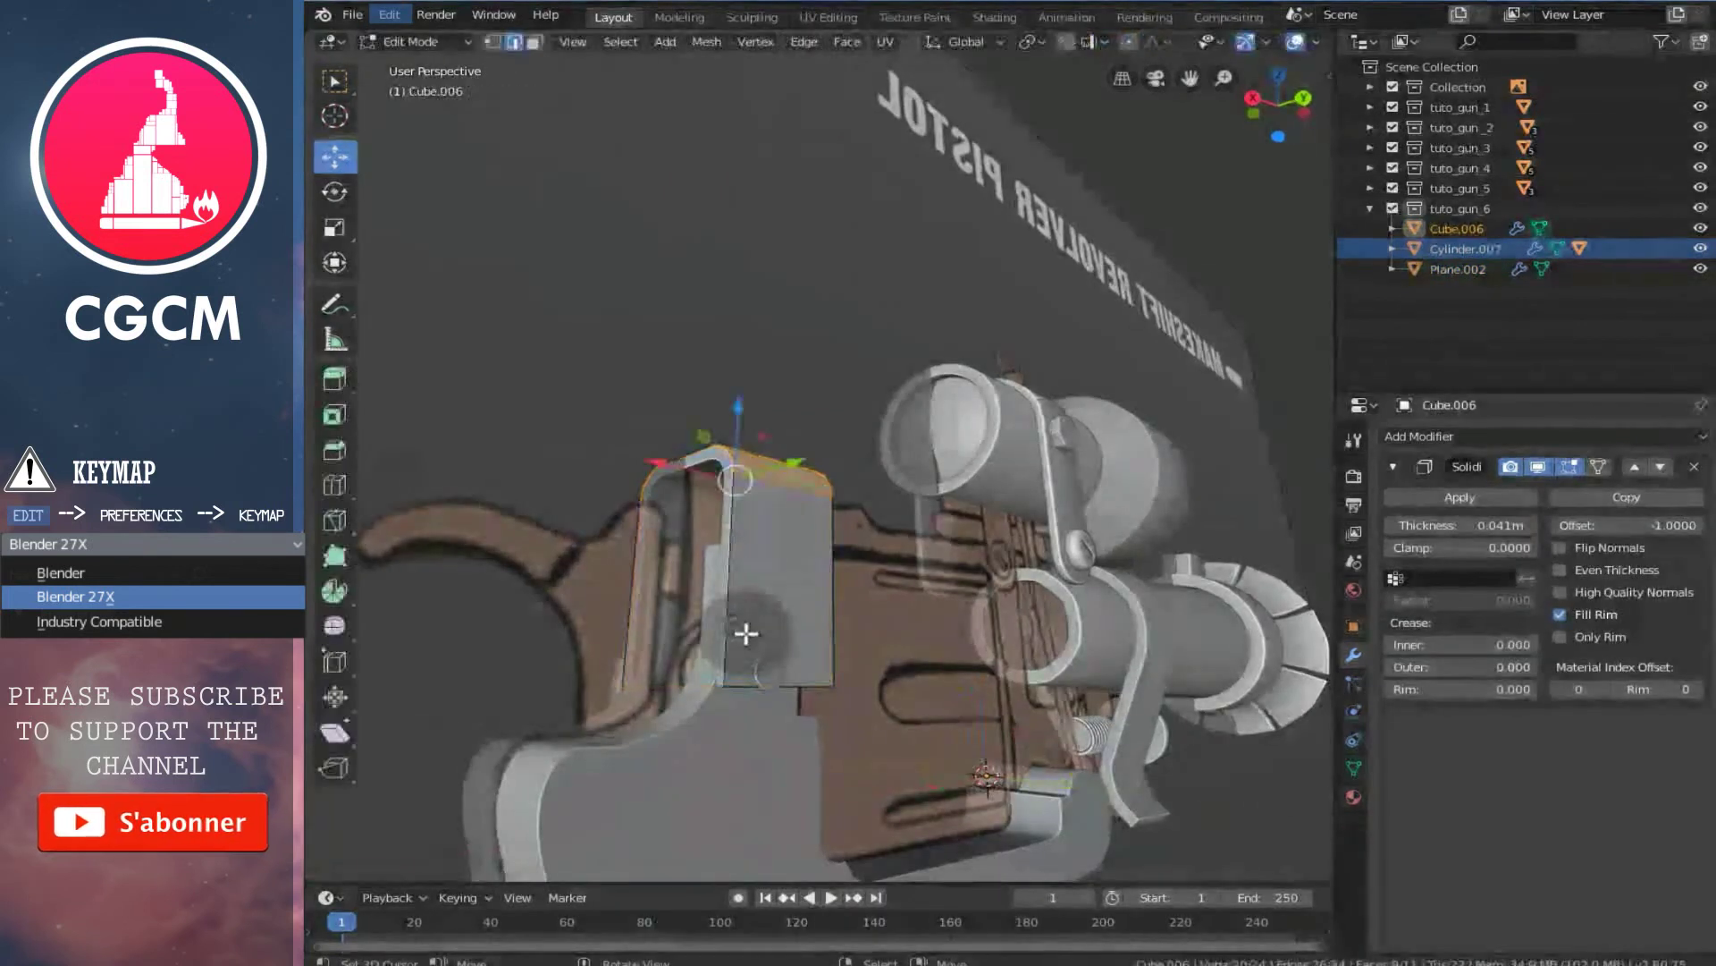
key(KP_1)
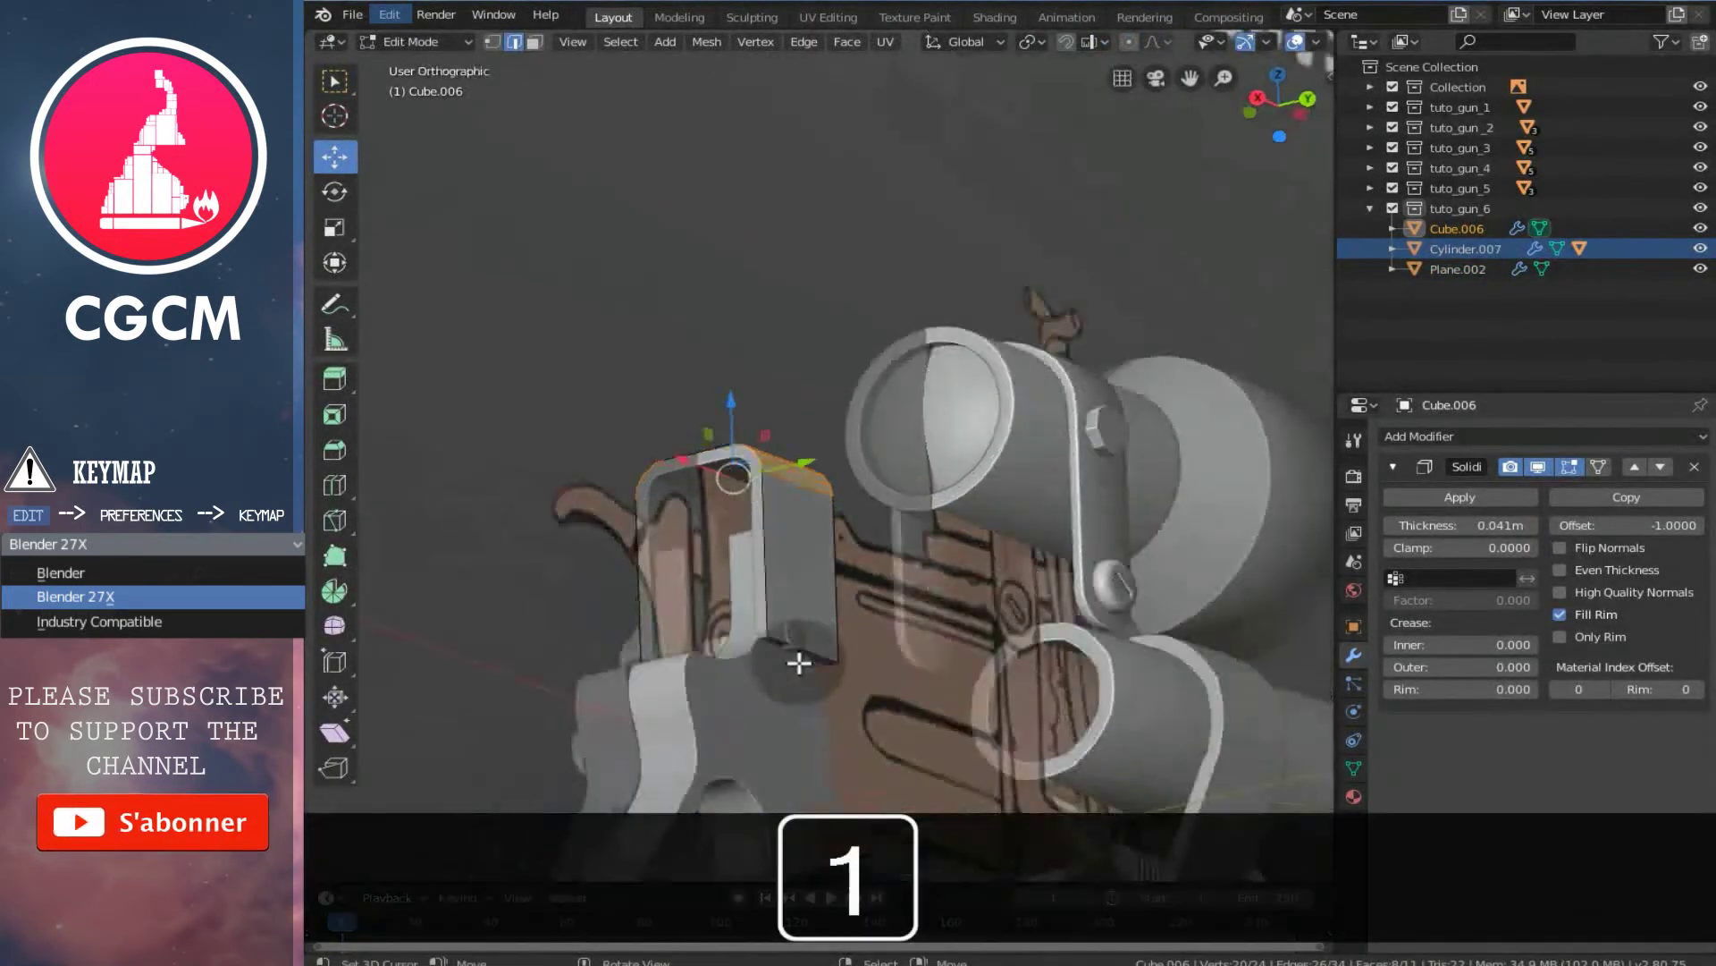
scroll(904, 643, up, 1)
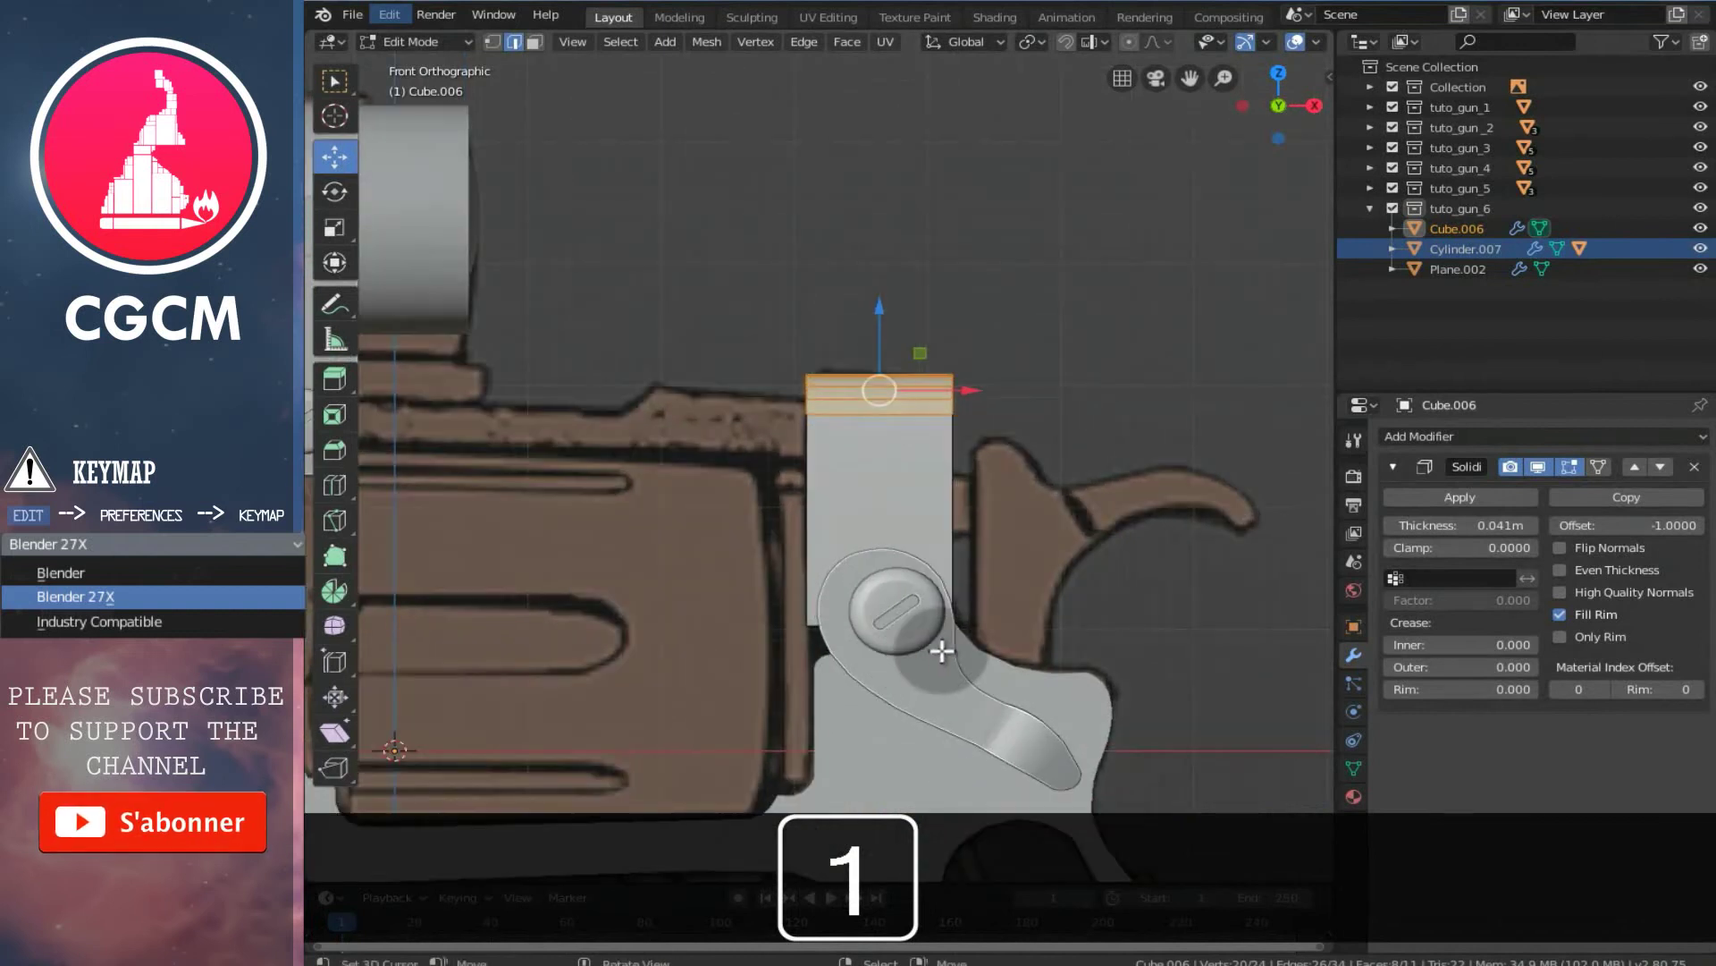
key(z)
scroll(912, 697, up, 1)
key(ctrl+Tab)
click(769, 642)
right_click(835, 696)
key(b)
drag(672, 530, 1034, 723)
drag(907, 578, 915, 610)
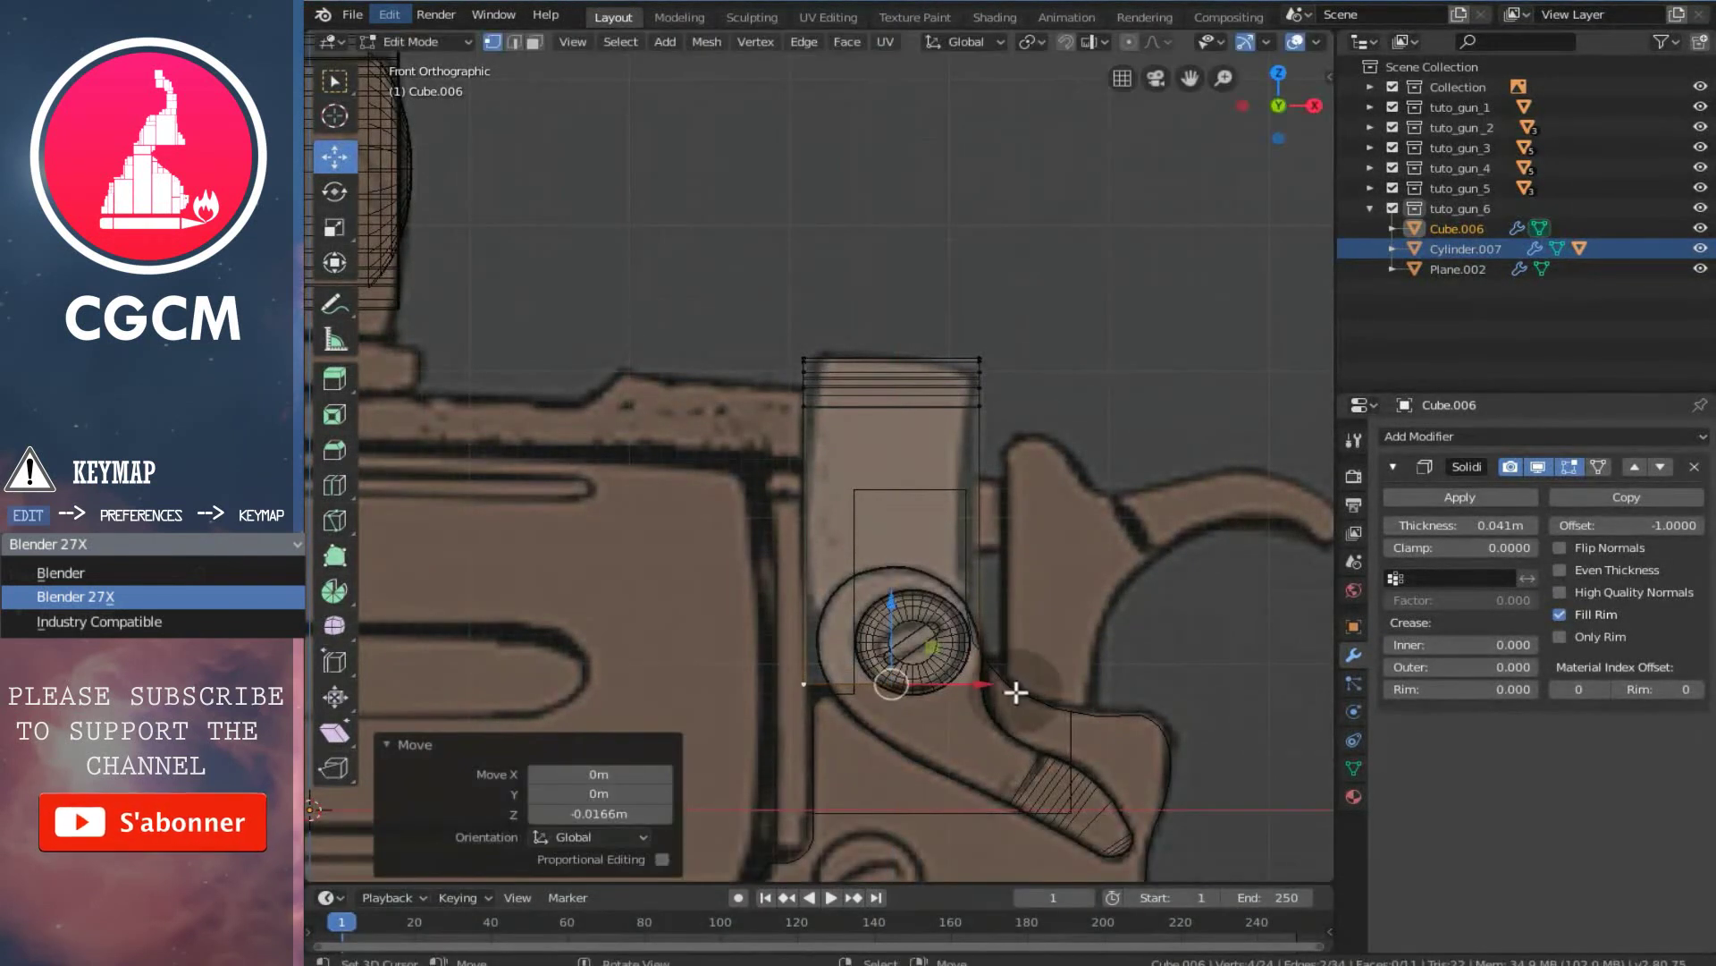
- Isolate the bracket in local view with solid shading and apply its Solidify modifier in Object Mode
key(KP_Divide)
key(z)
scroll(1015, 699, down, 2)
middle_drag(1016, 705, 820, 682)
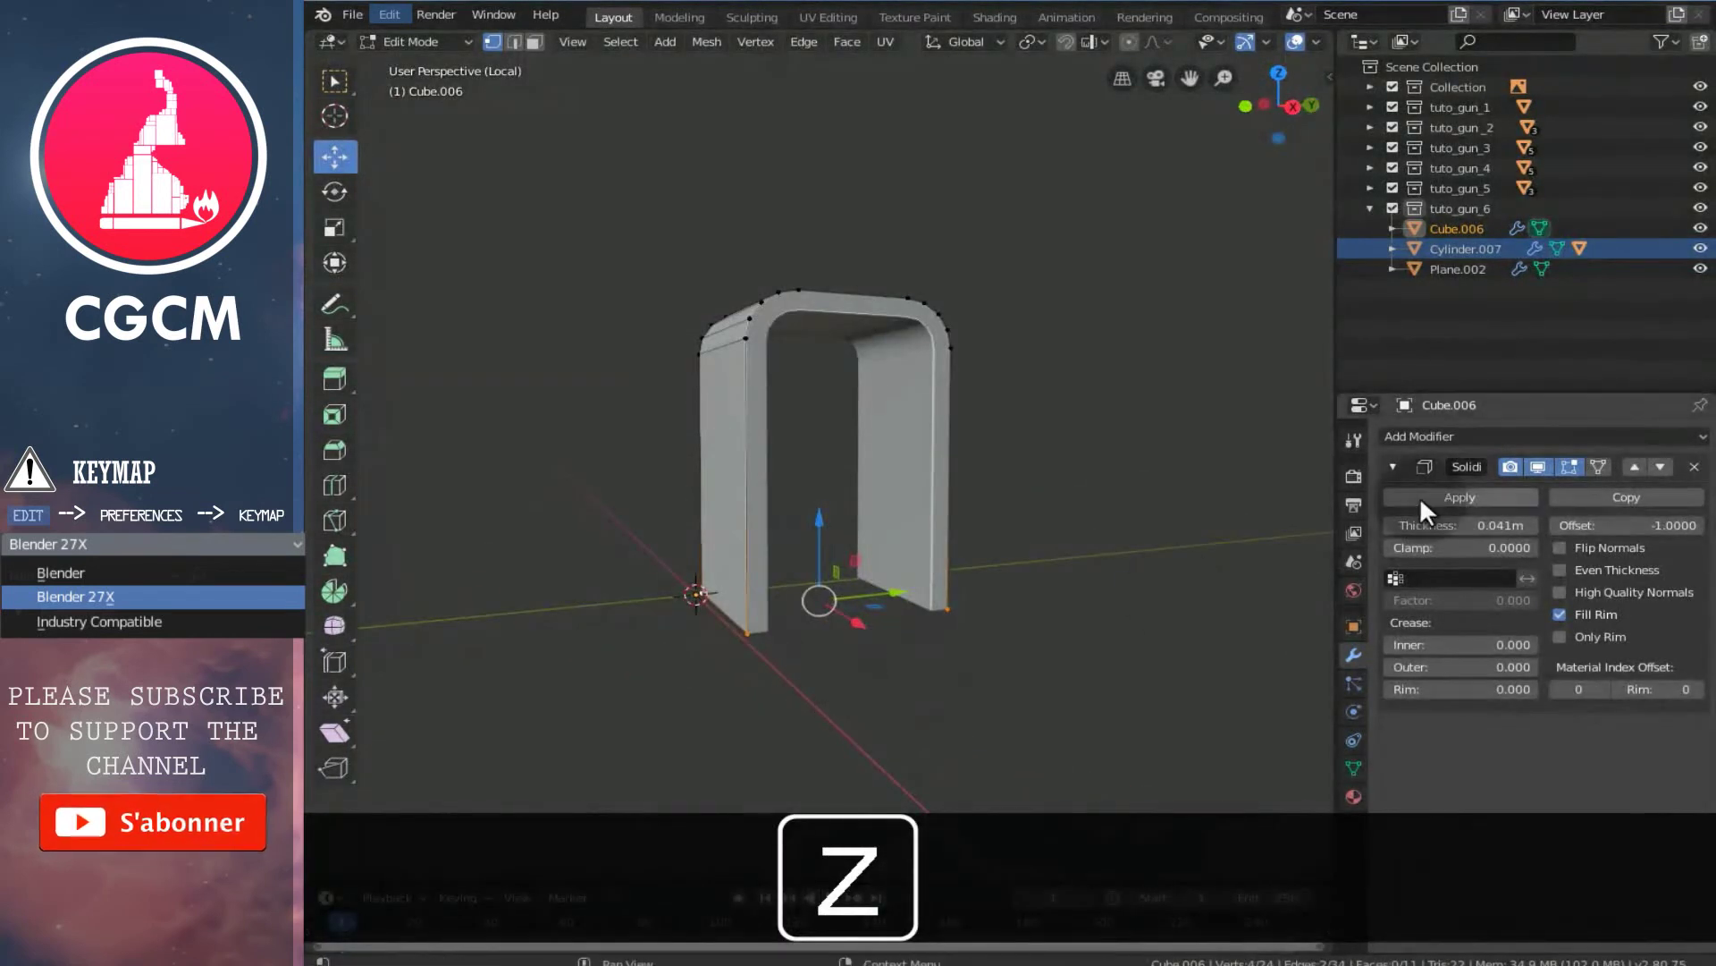
key(Tab)
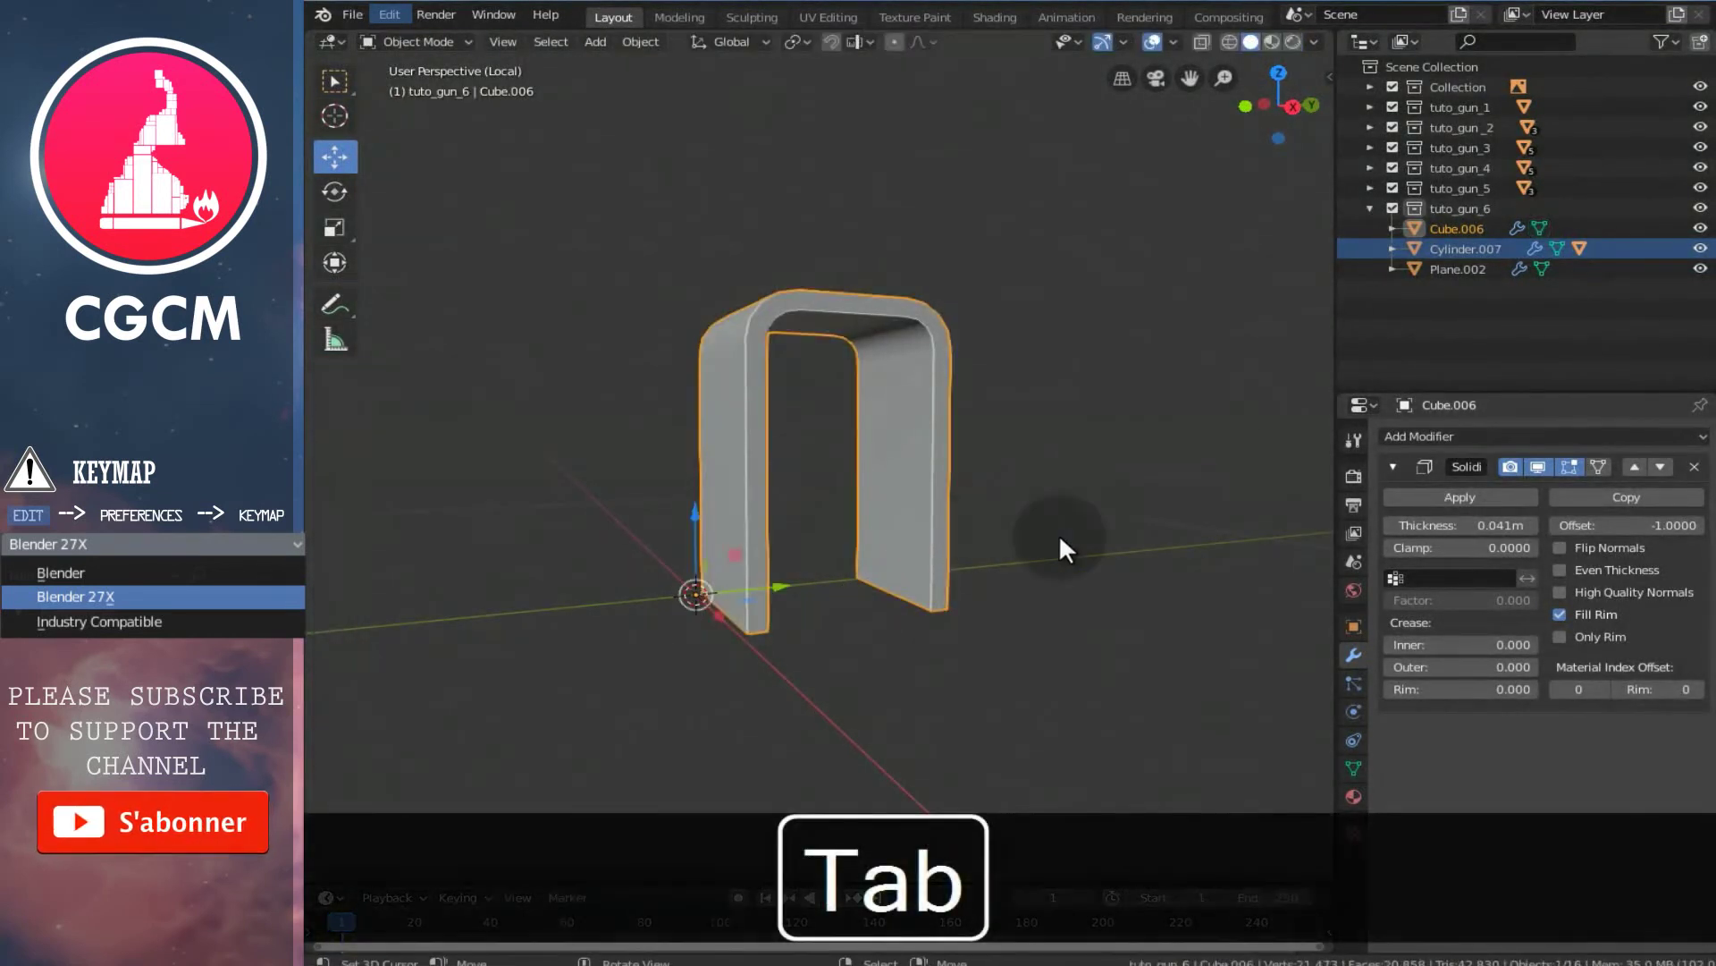
click(1420, 495)
- Bevel the corner edges at the lower ends of both bracket legs by about 0.142 m with 6 segments
middle_drag(1051, 561, 788, 633)
key(Tab)
key(ctrl+Tab)
click(701, 630)
shift+click(946, 635)
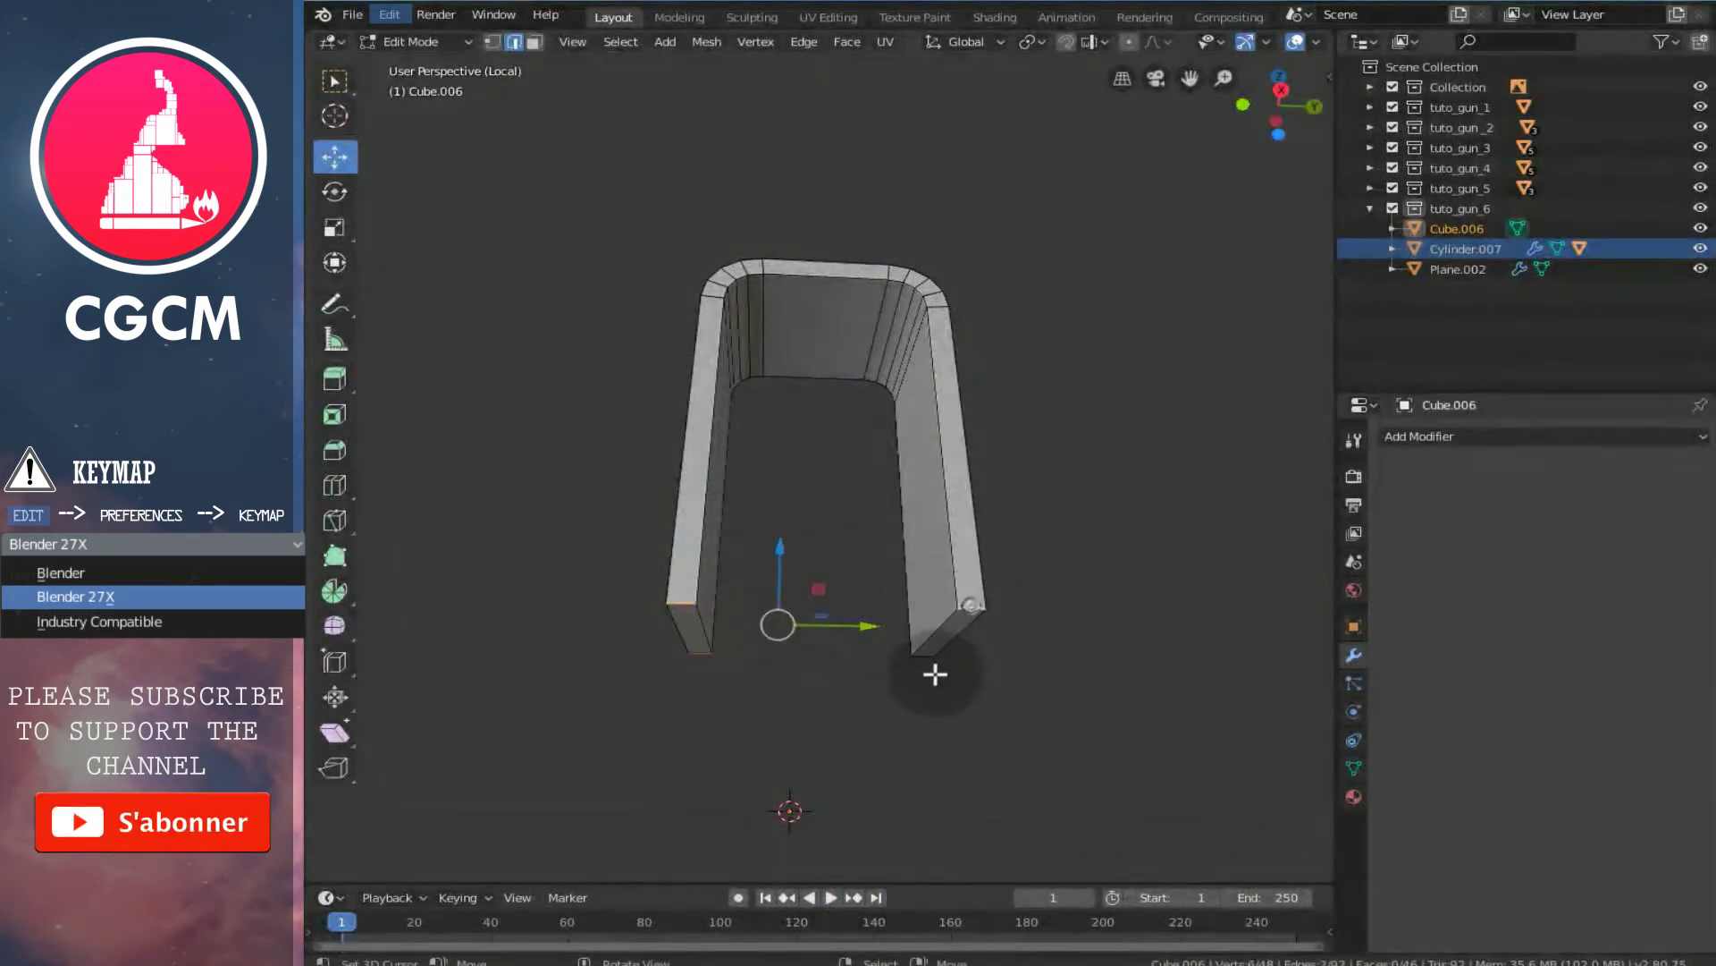
middle_drag(927, 658, 972, 674)
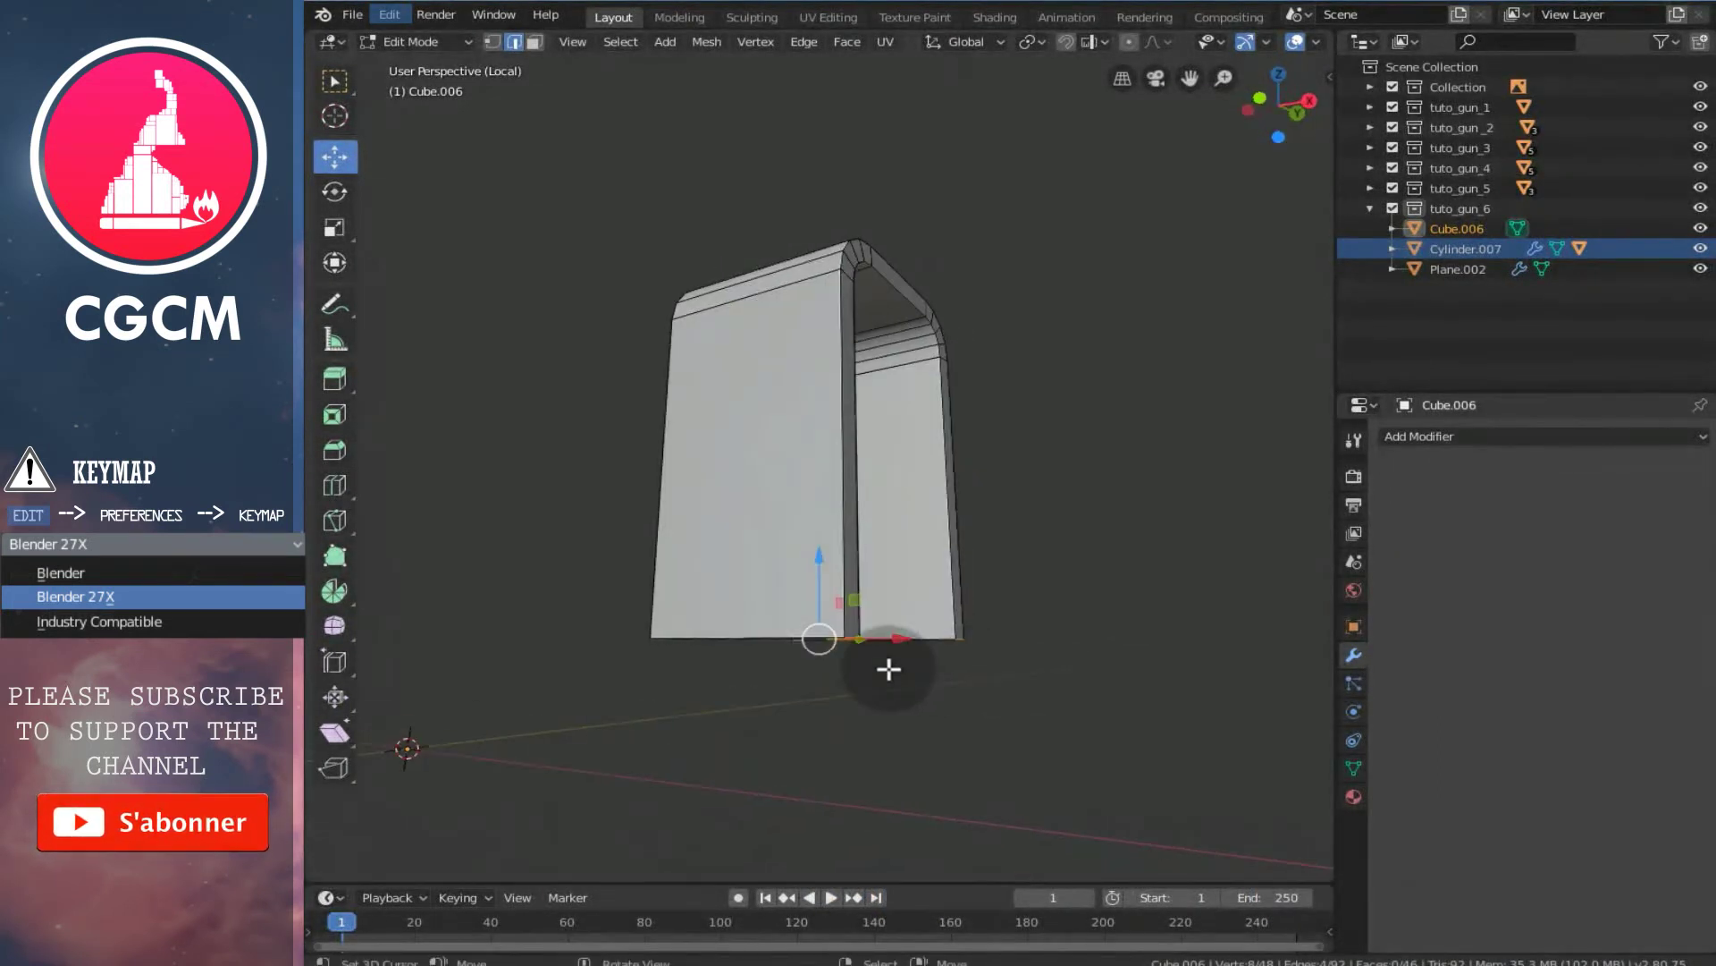
key(ctrl+b)
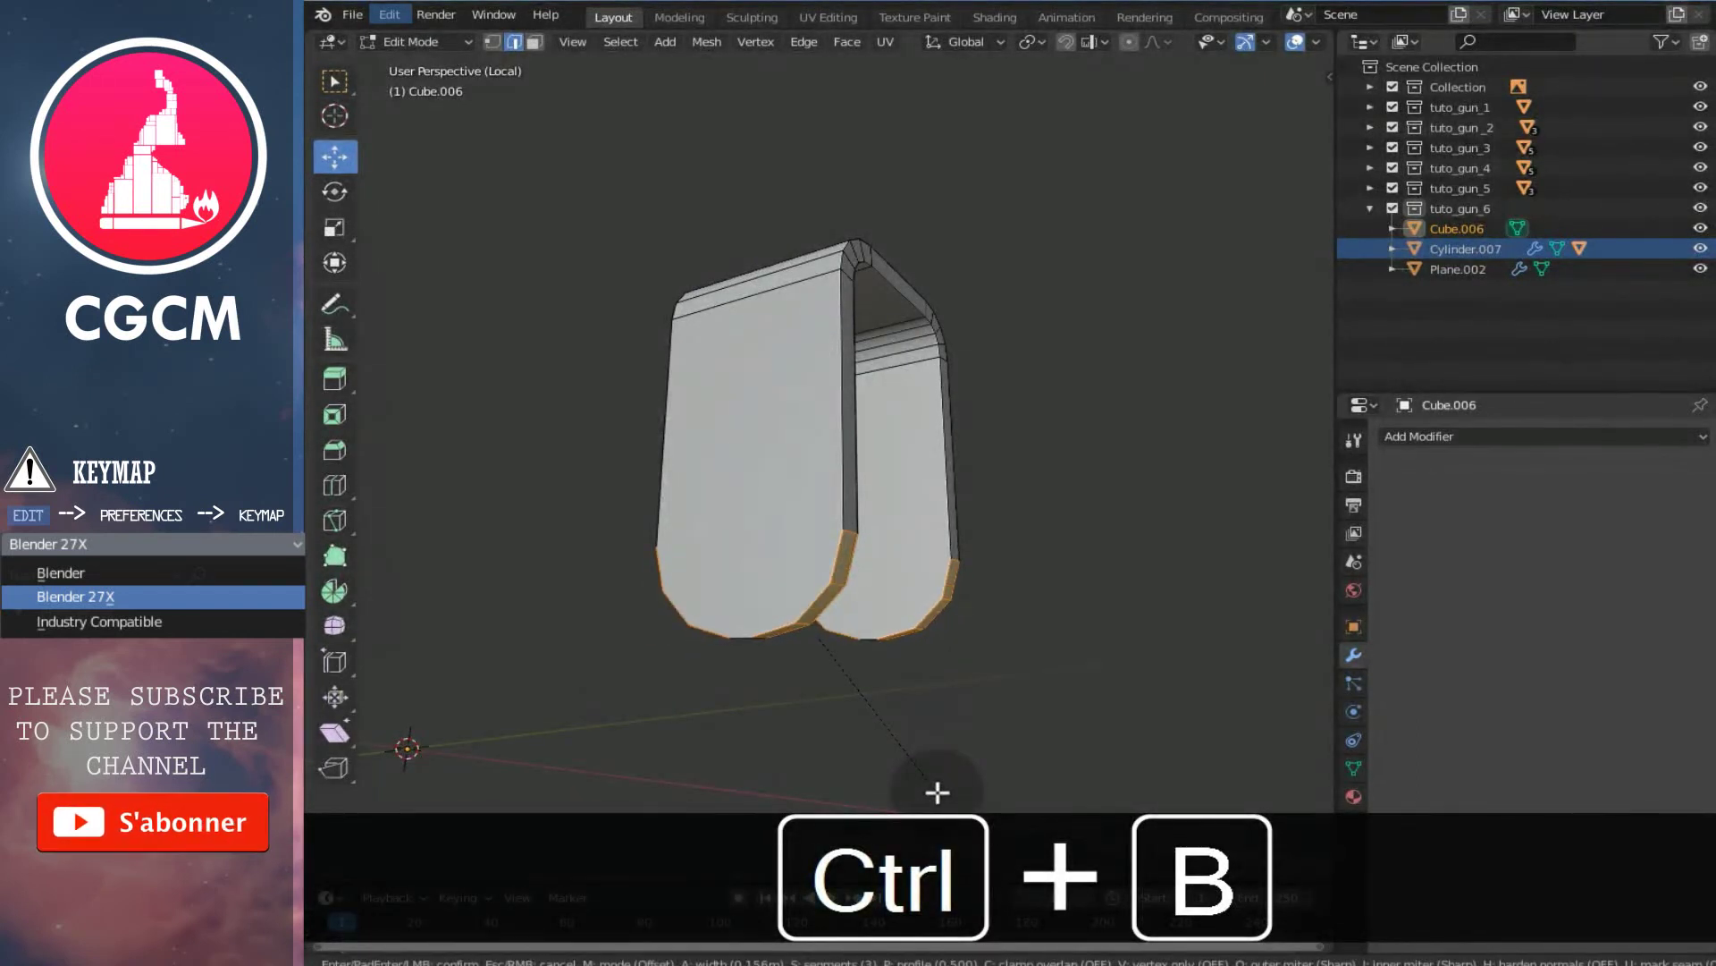
scroll(936, 792, up, 2)
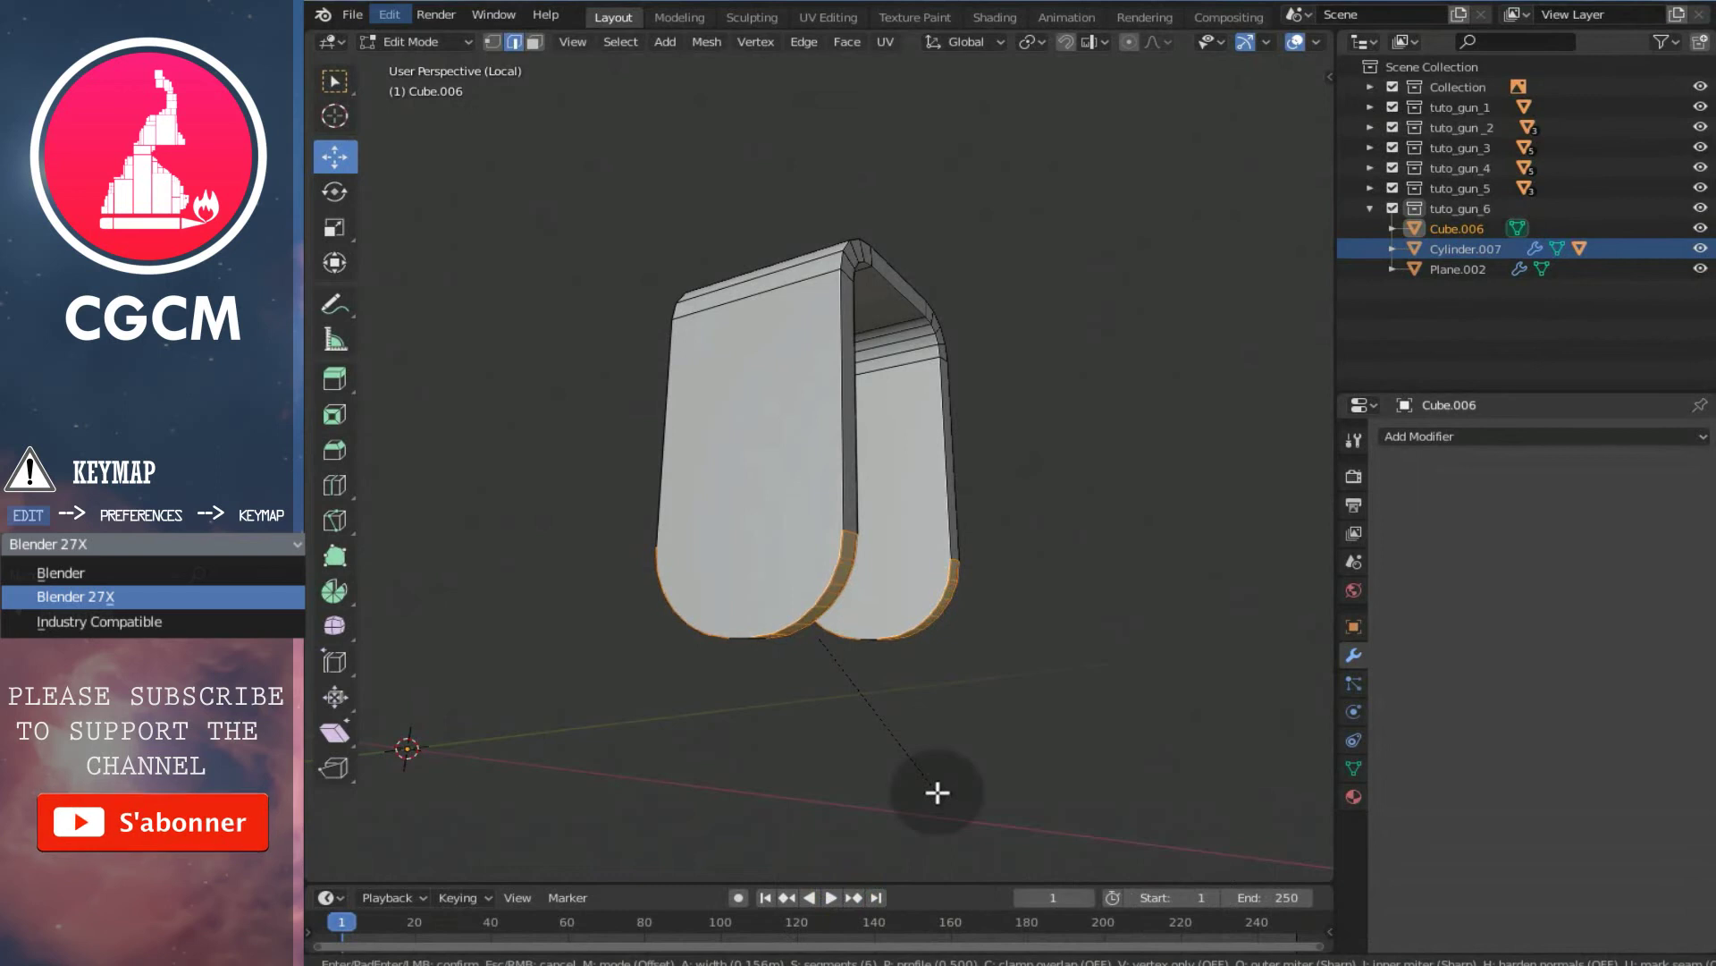
scroll(930, 760, up, 1)
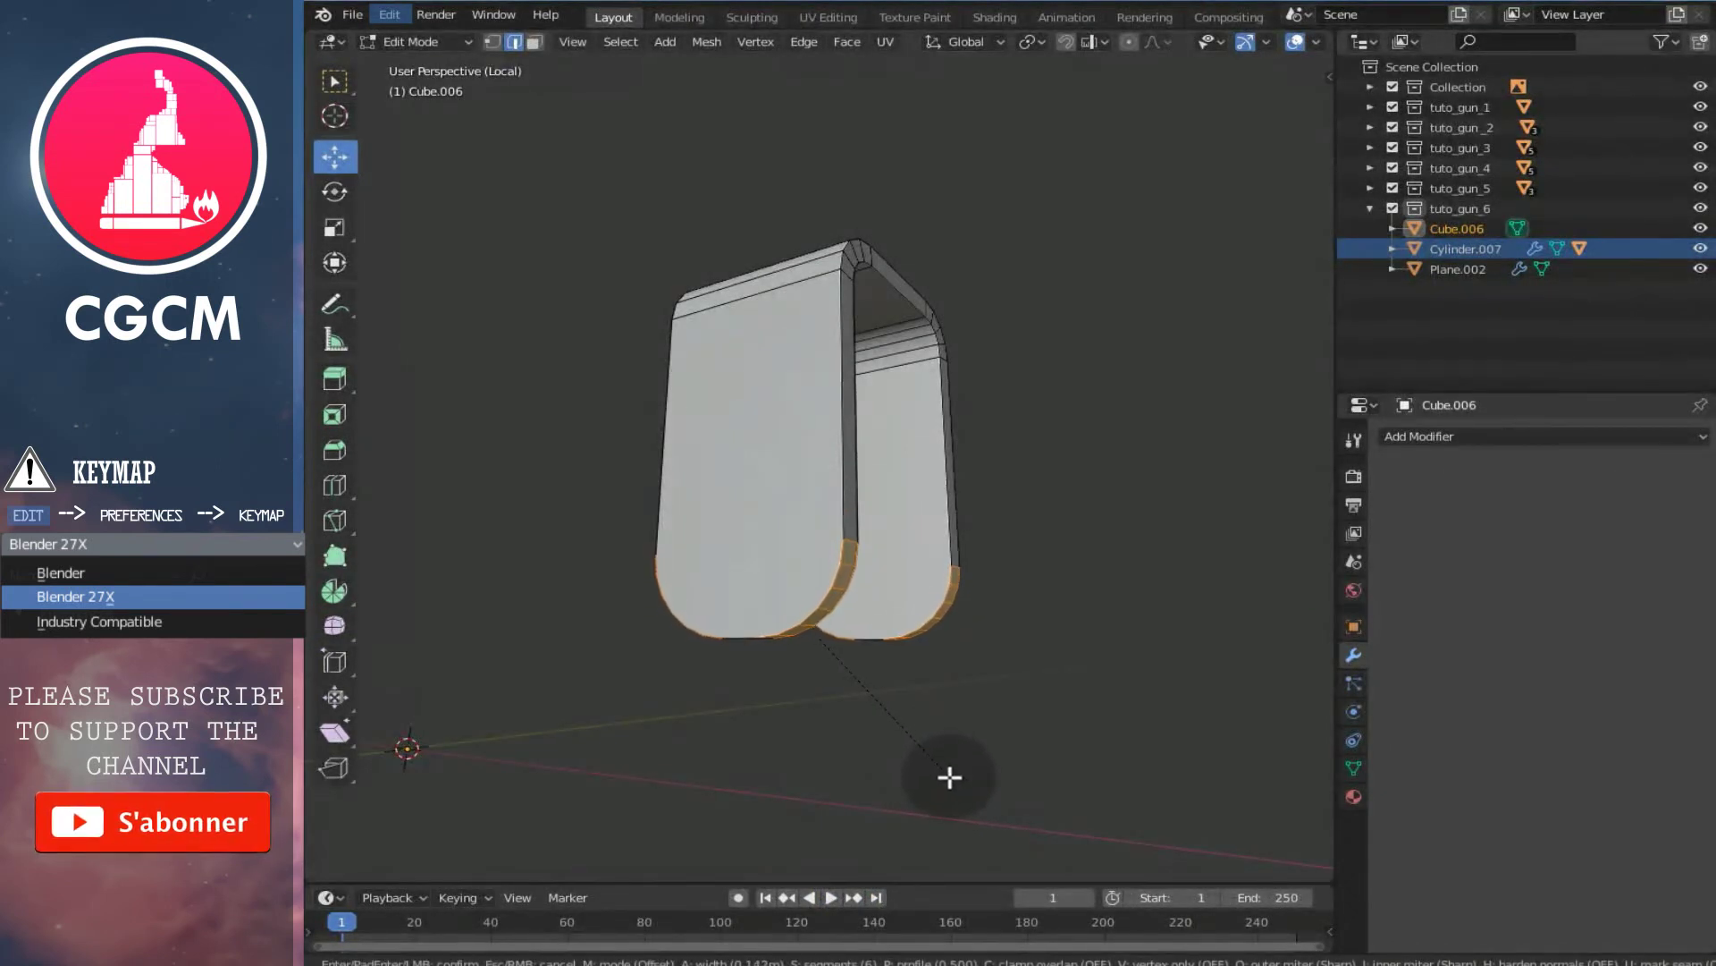
click(950, 779)
- Return to Object Mode, deselect everything and leave local view to show the whole revolver
middle_drag(950, 780, 954, 643)
key(Tab)
key(a)
key(KP_Divide)
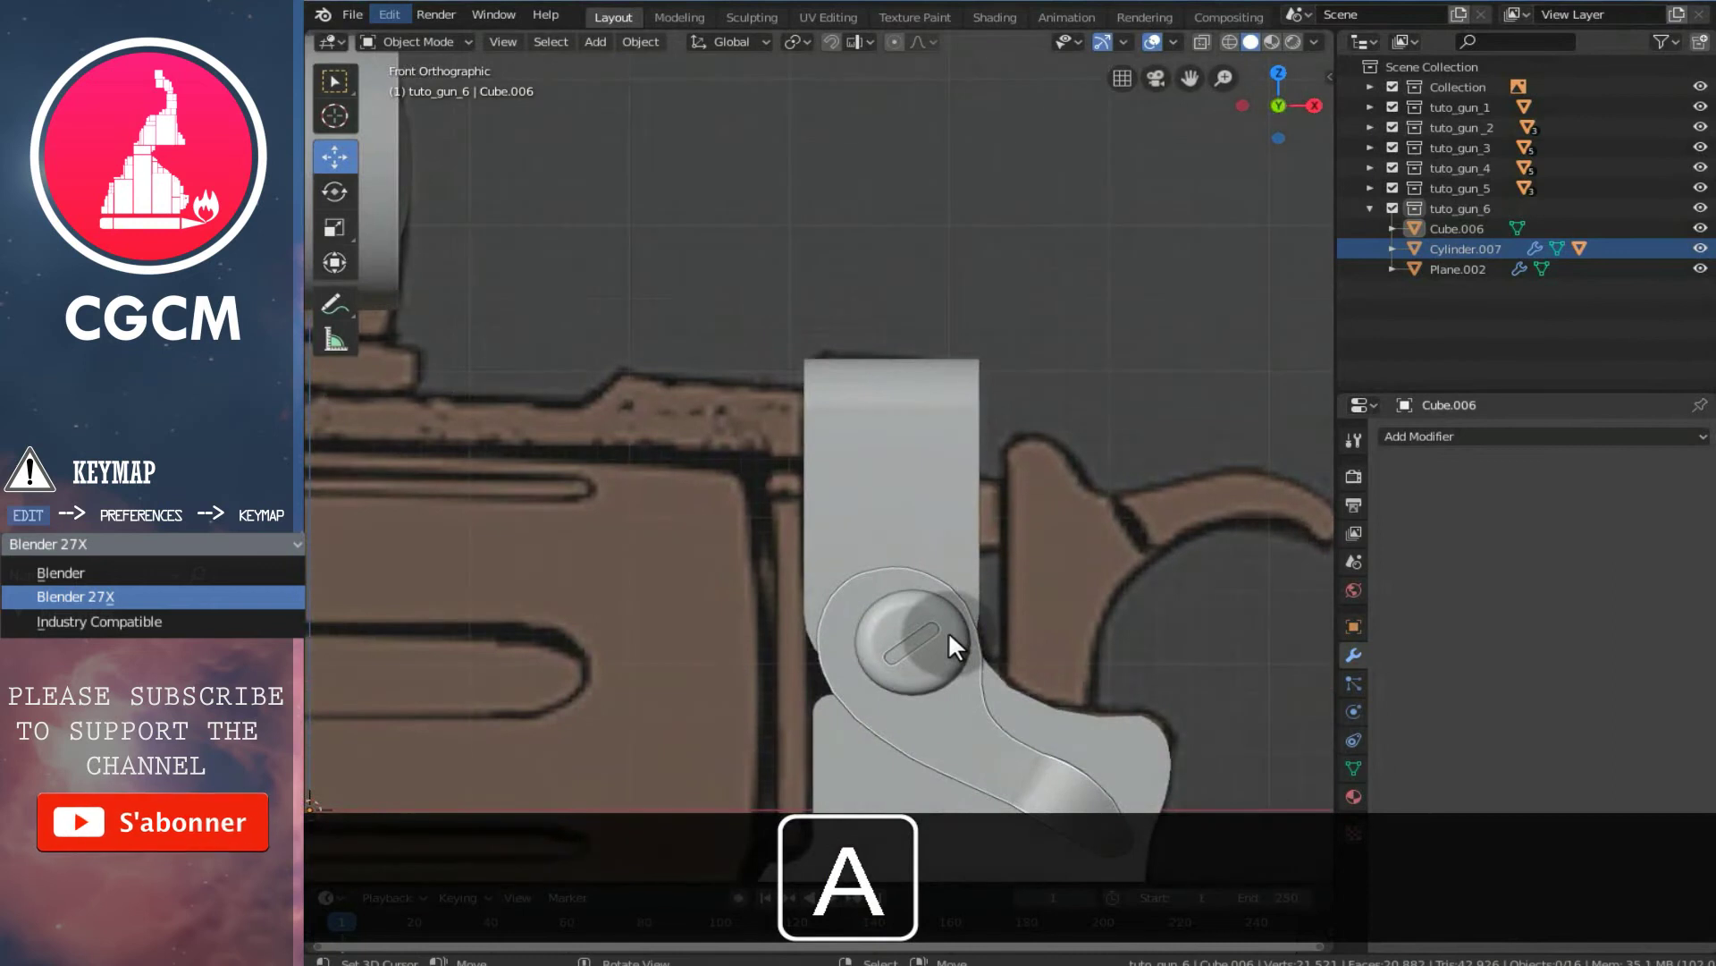
- Examine the bracket and screw area on the revolver reference images and compare it with the model's far side
scroll(948, 631, down, 3)
middle_drag(1030, 579, 1136, 592)
scroll(1028, 666, down, 4)
scroll(1028, 667, down, 3)
middle_drag(1028, 667, 952, 638)
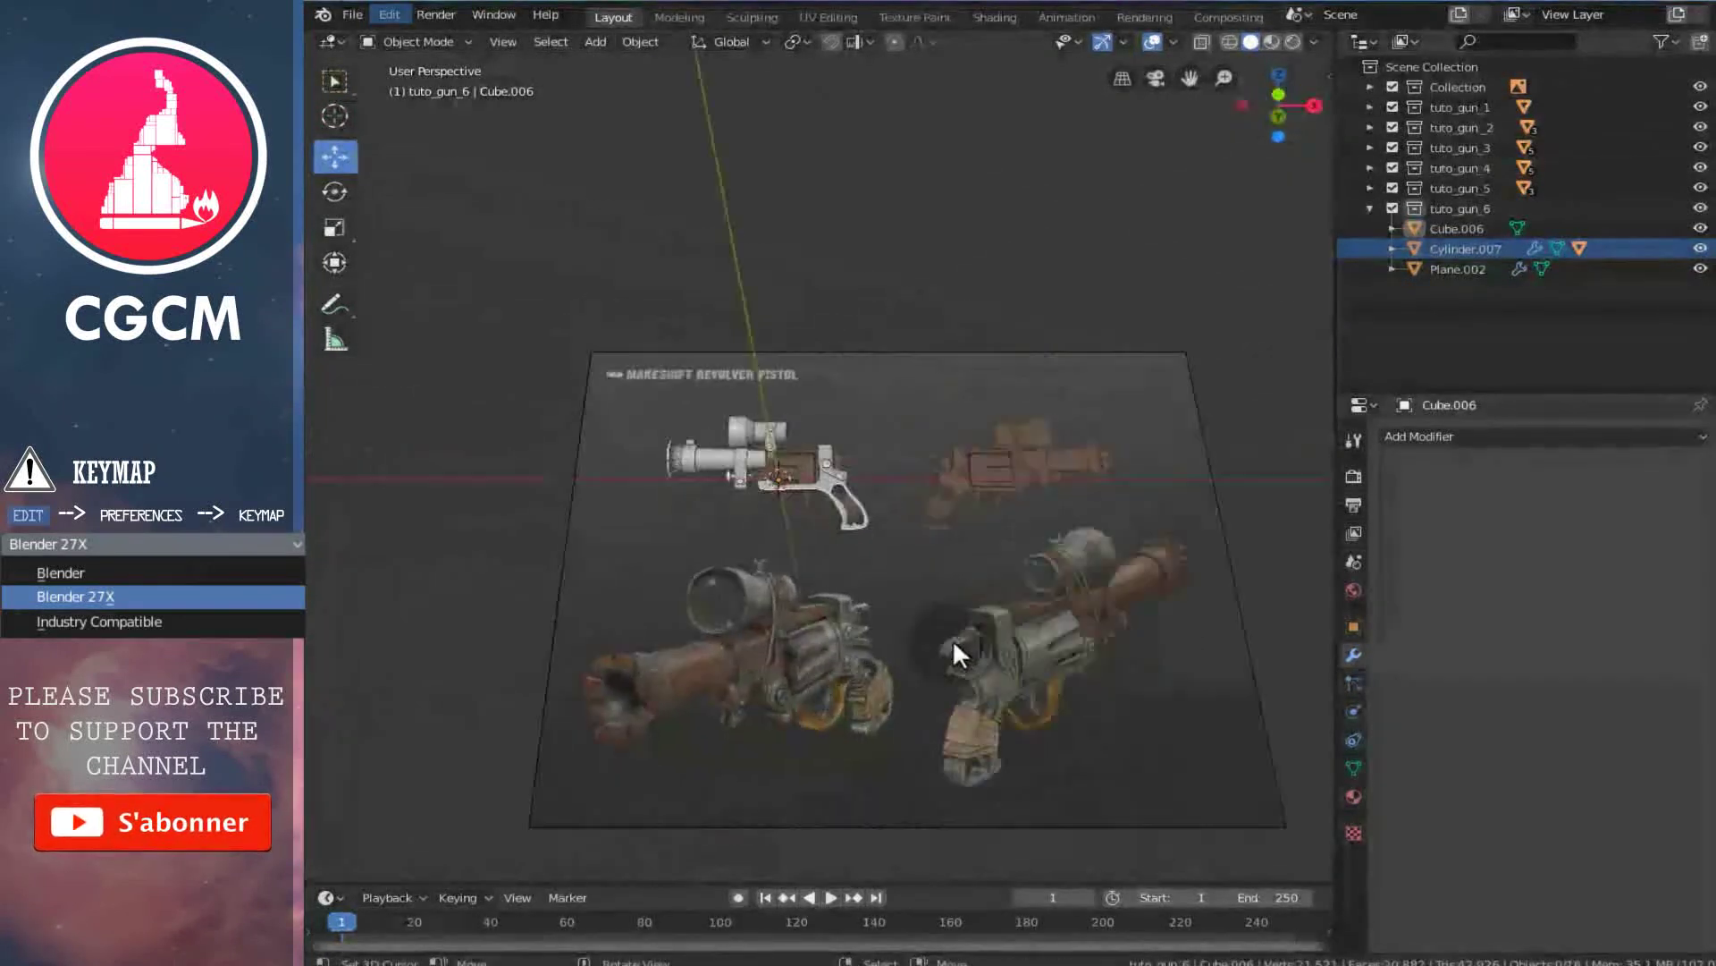
shift+scroll(923, 614, down, 2)
scroll(922, 611, up, 3)
ctrl+scroll(948, 609, up, 5)
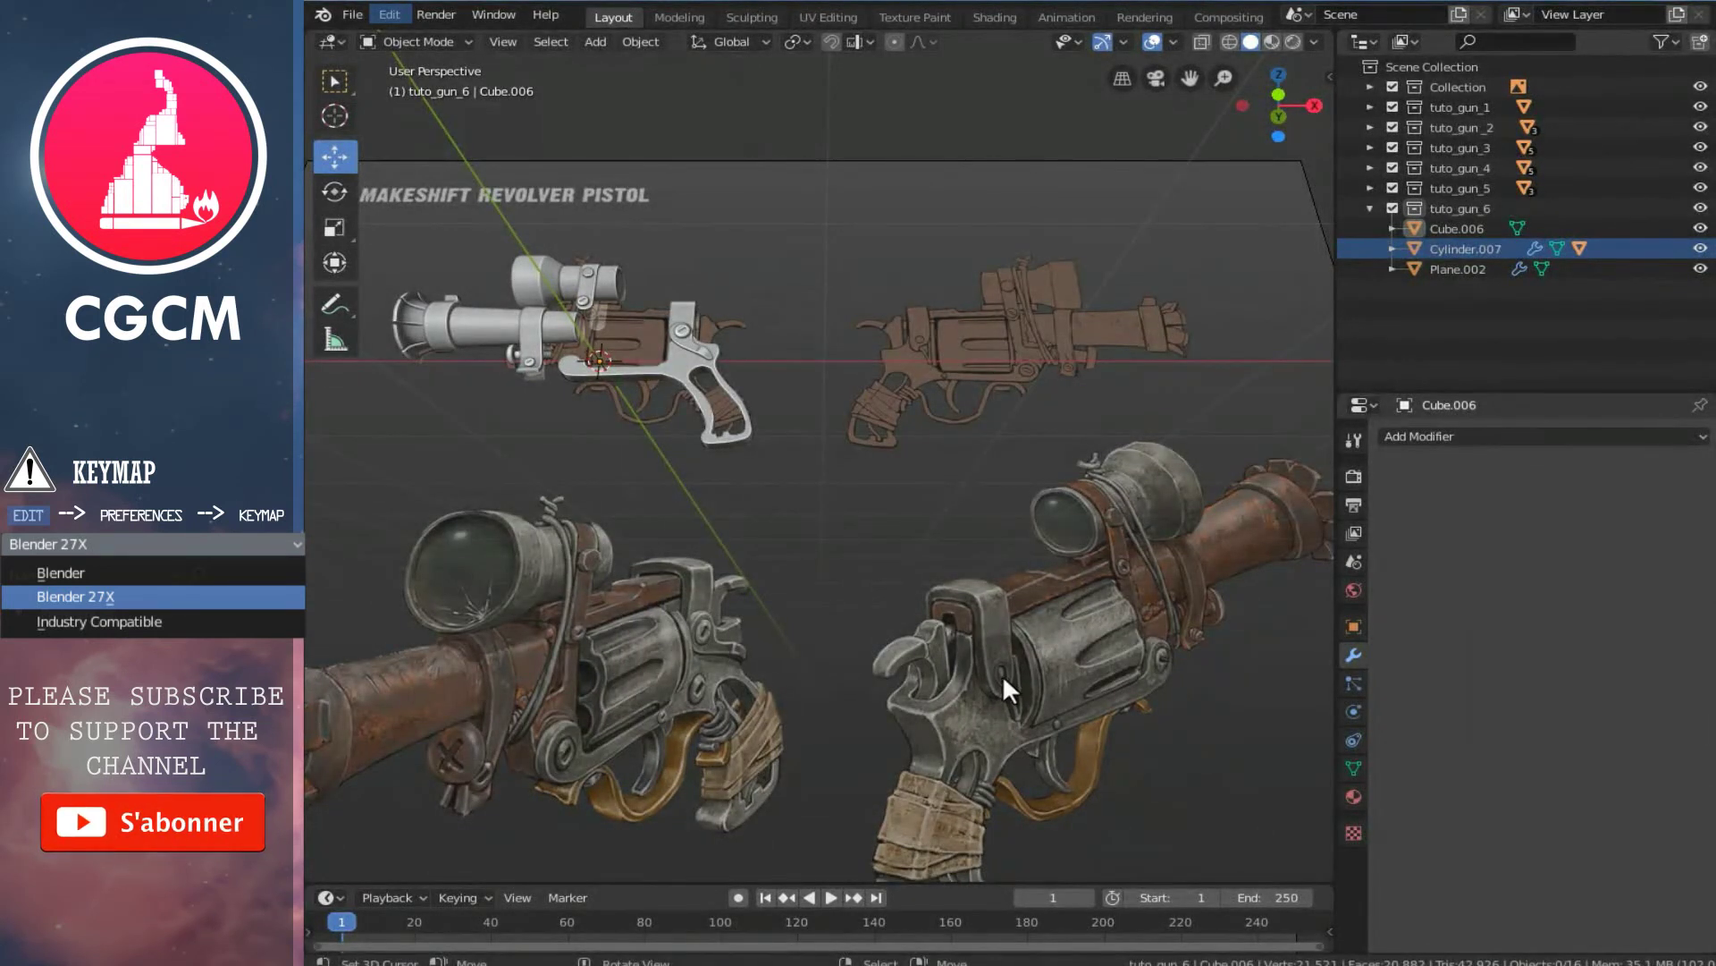
middle_drag(905, 343, 540, 329)
ctrl+middle_drag(668, 327, 877, 396)
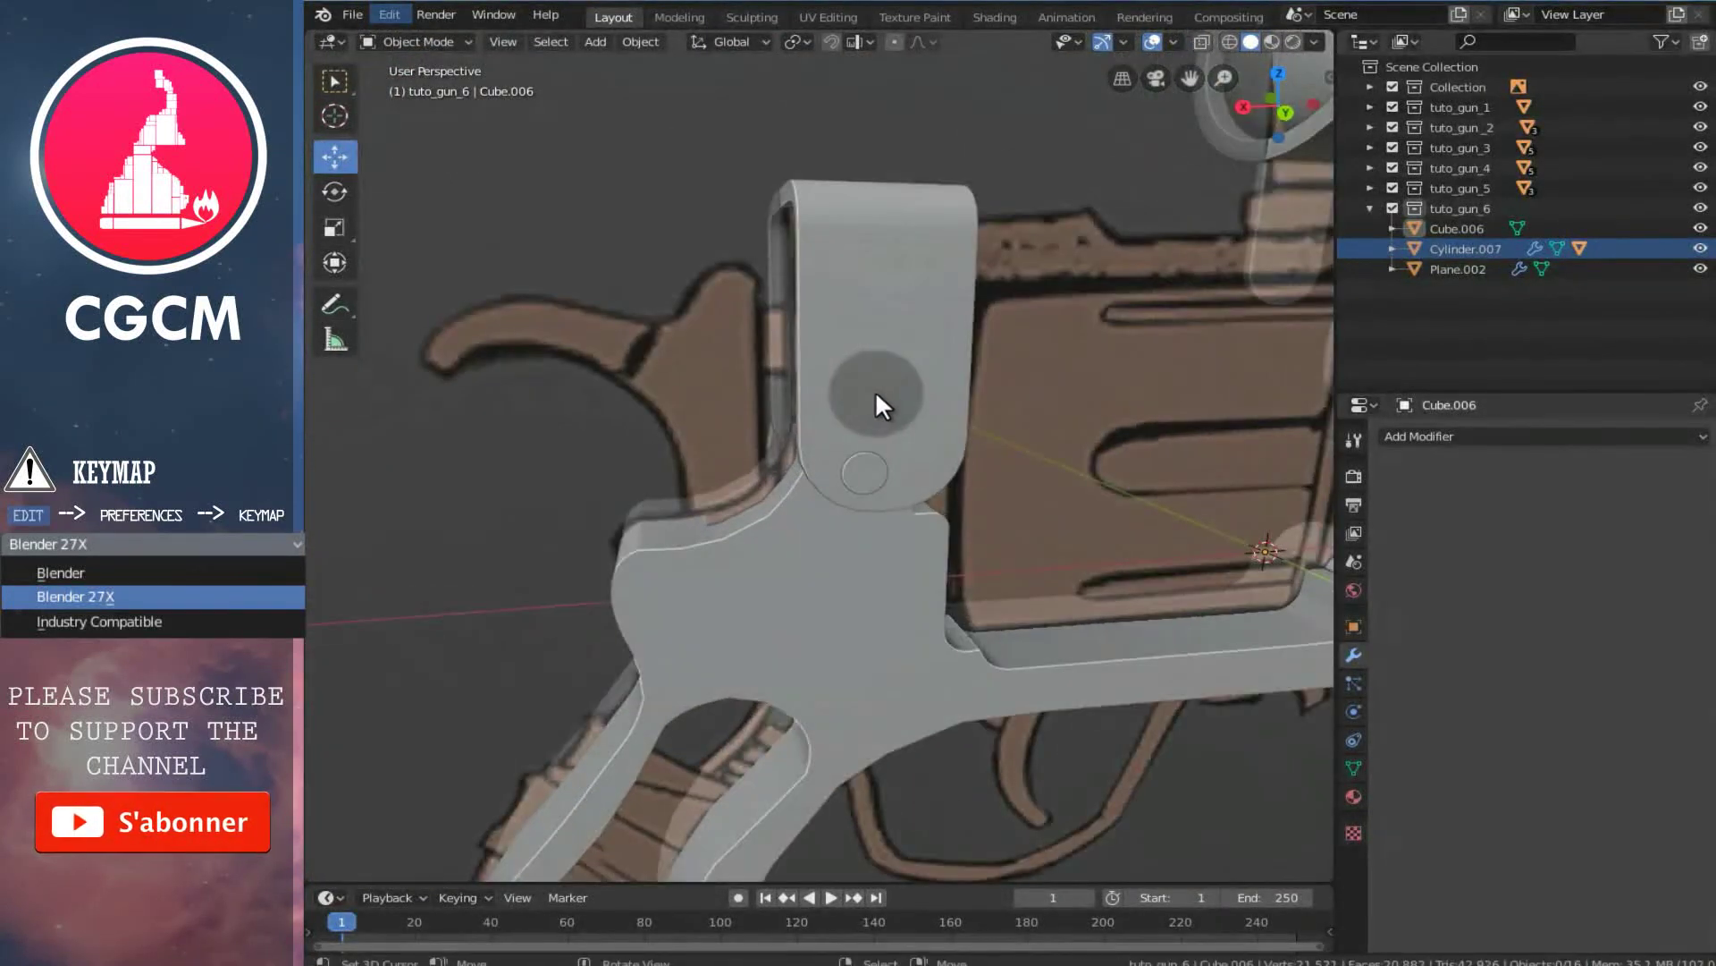
- Box-select the bracket's rounded leg ends in front wireframe view and lower them further below the screw shaft
right_click(876, 394)
key(Tab)
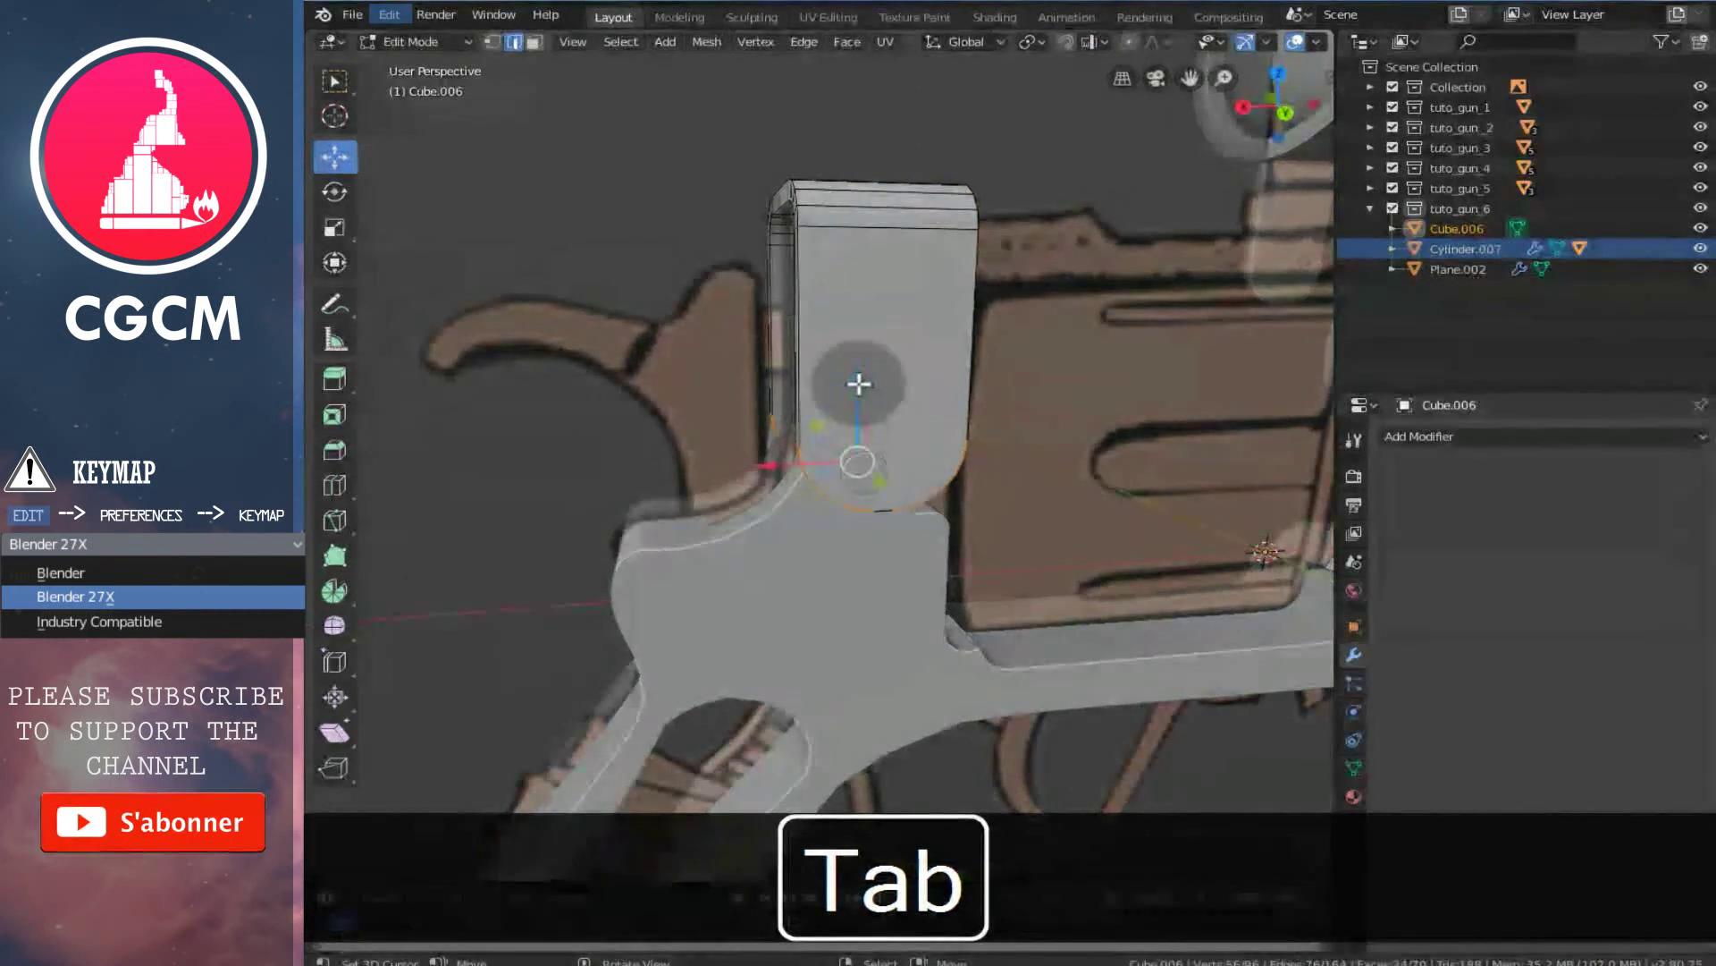
key(KP_1)
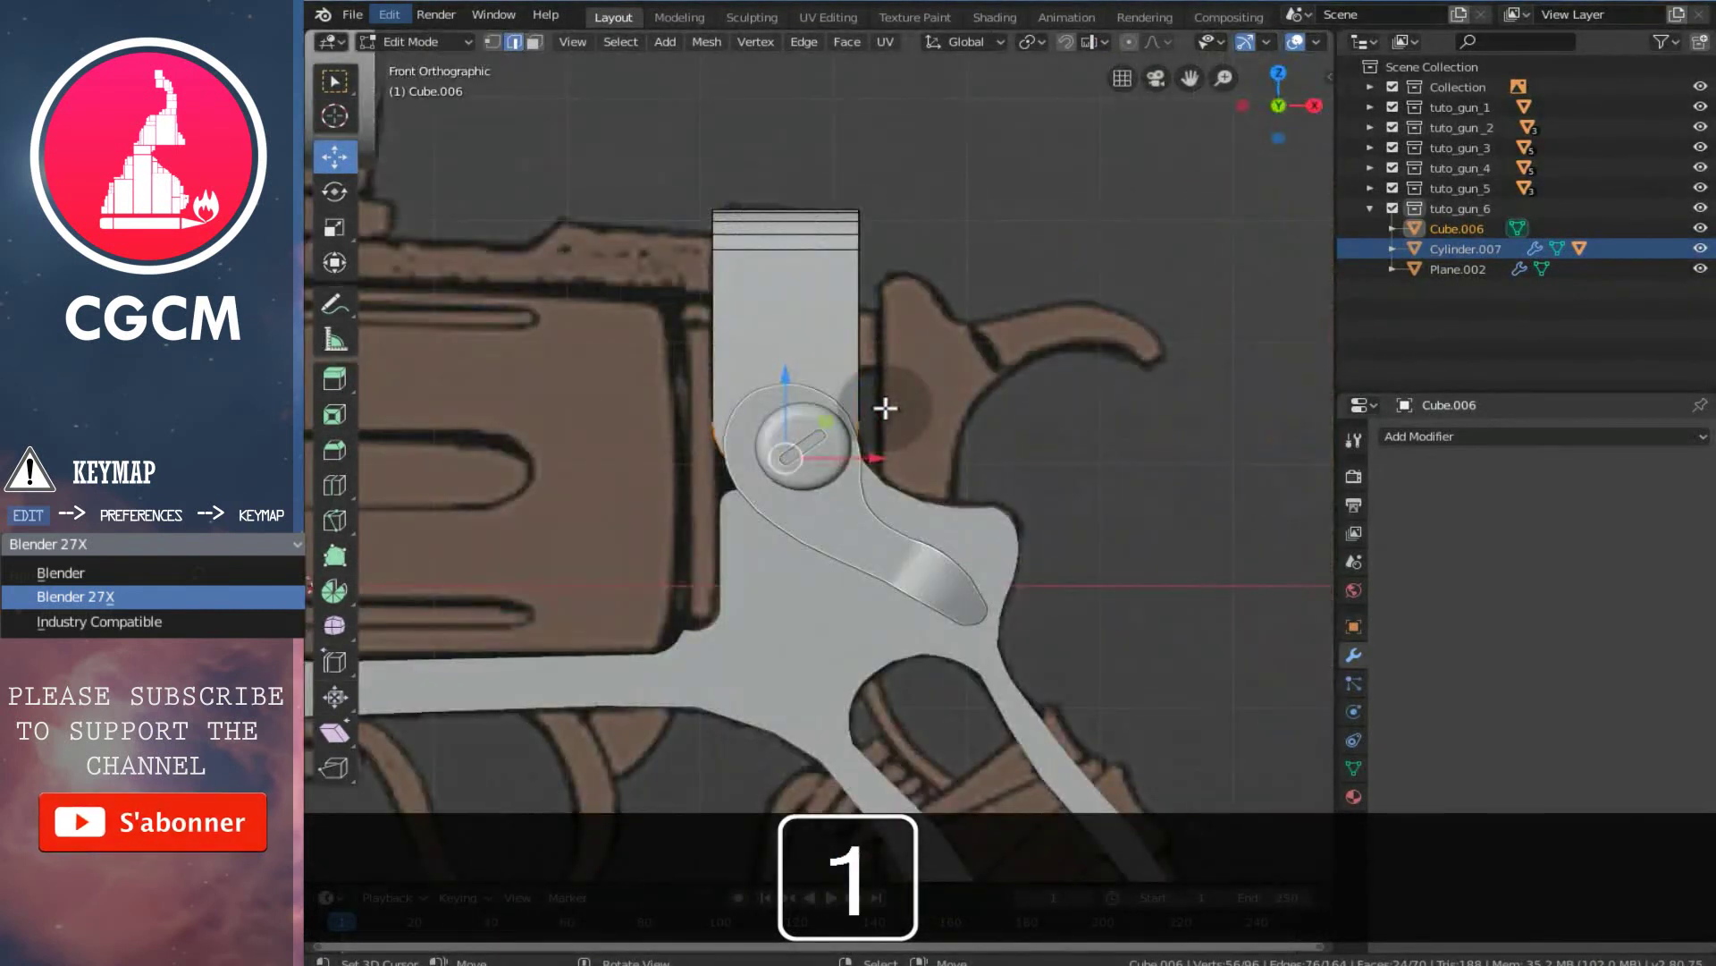
key(z)
scroll(753, 396, up, 1)
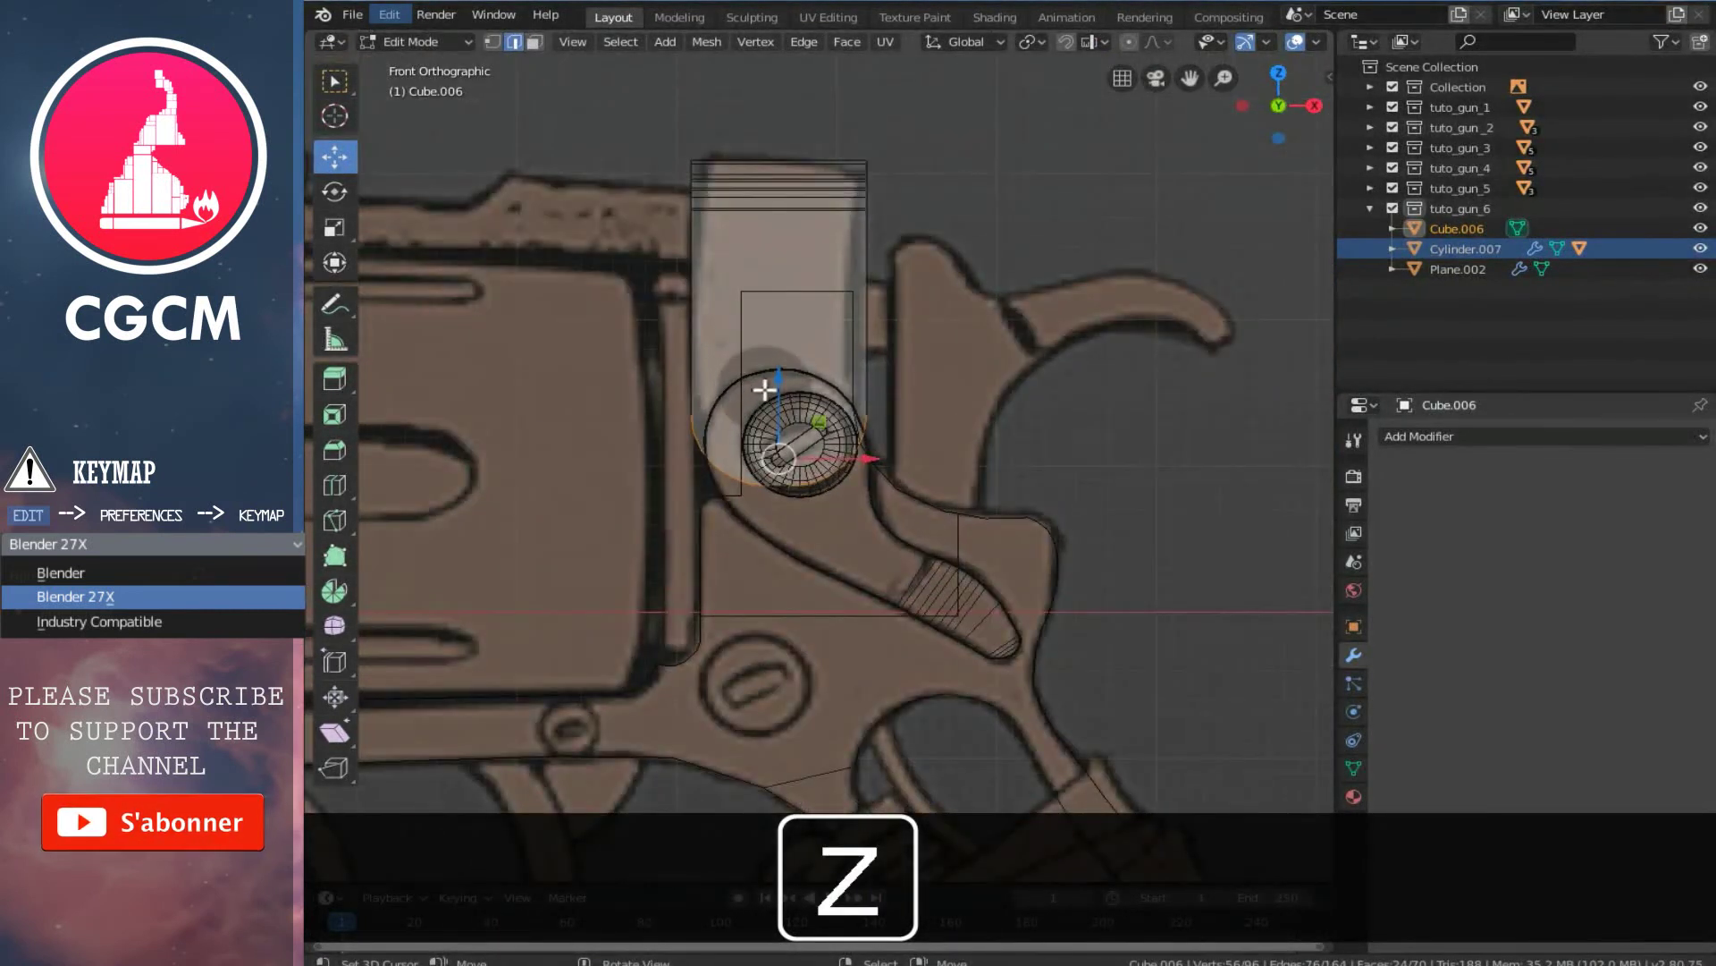
key(b)
drag(635, 366, 1067, 601)
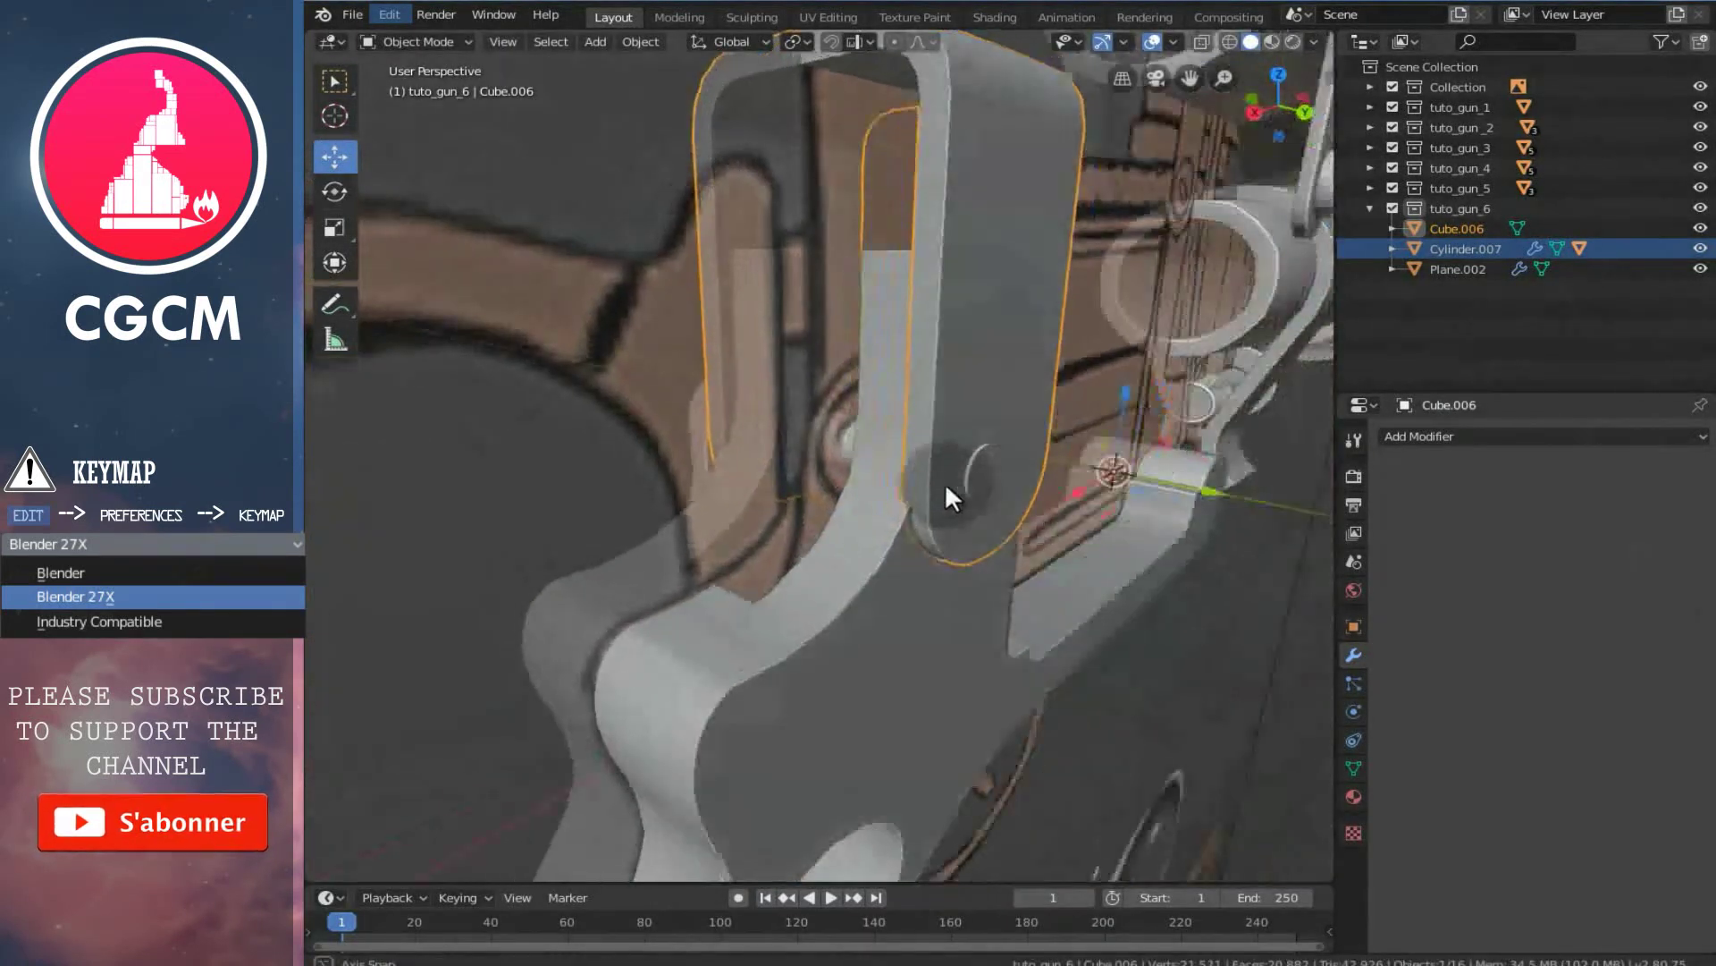
- Add a Boolean modifier to the bracket with the Difference operation and the slotted screw Cylinder.007 as its object
middle_drag(946, 481, 957, 476)
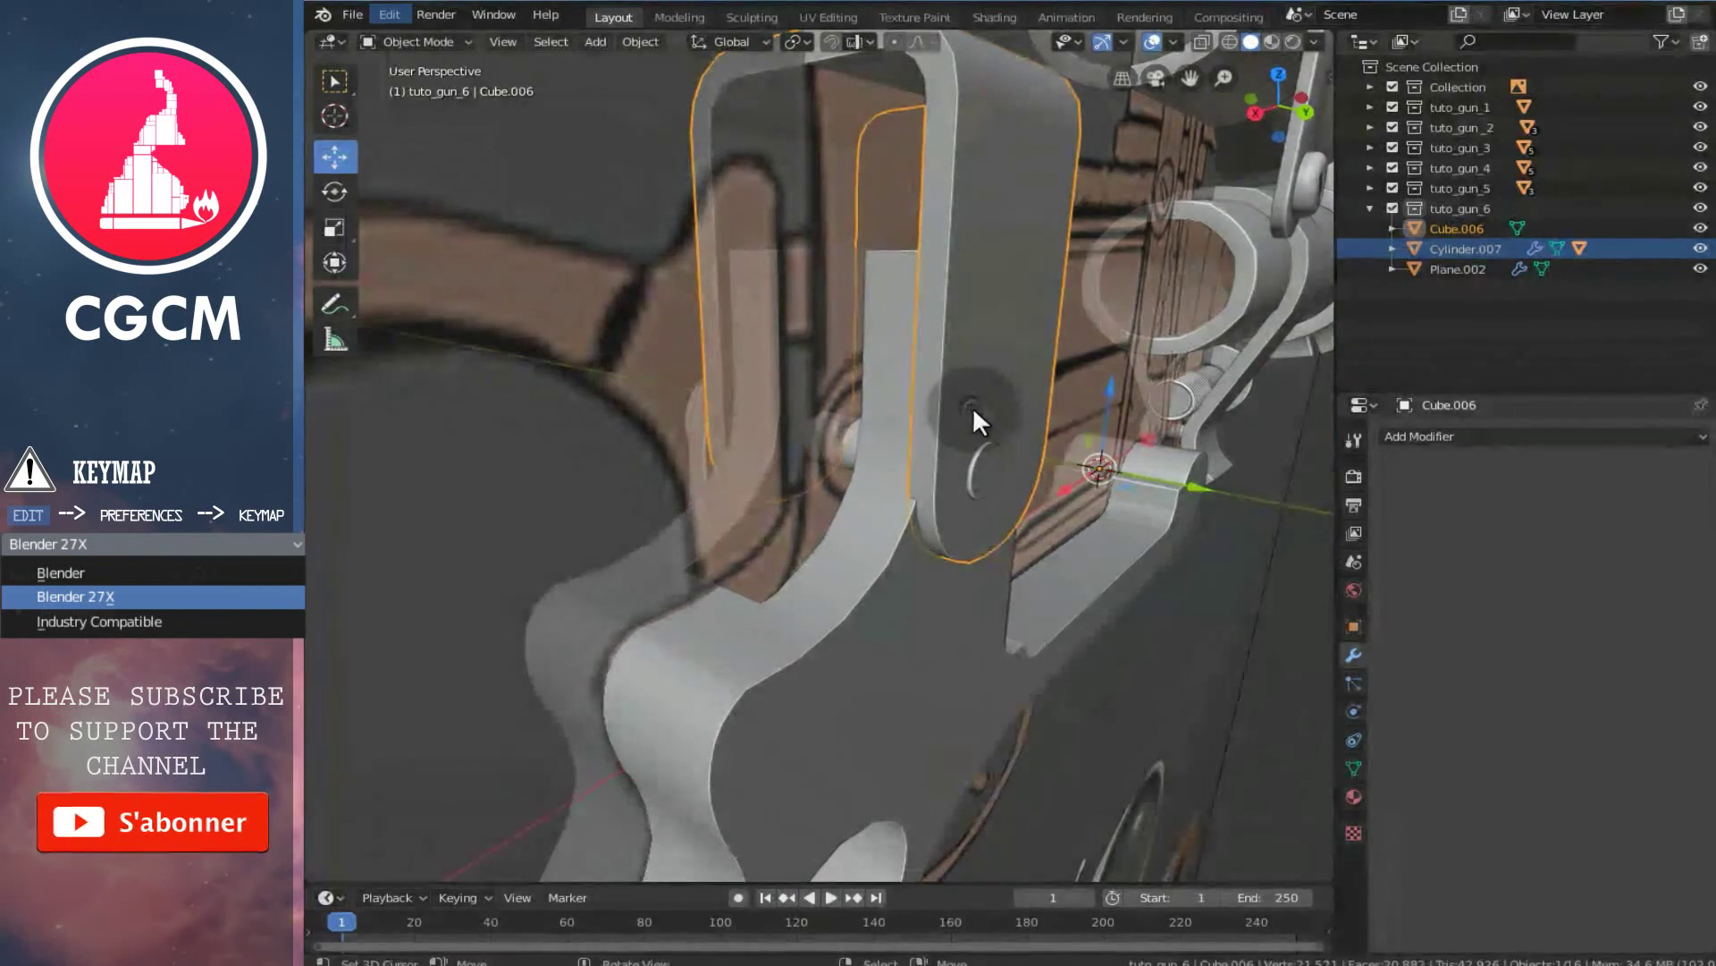
click(1491, 435)
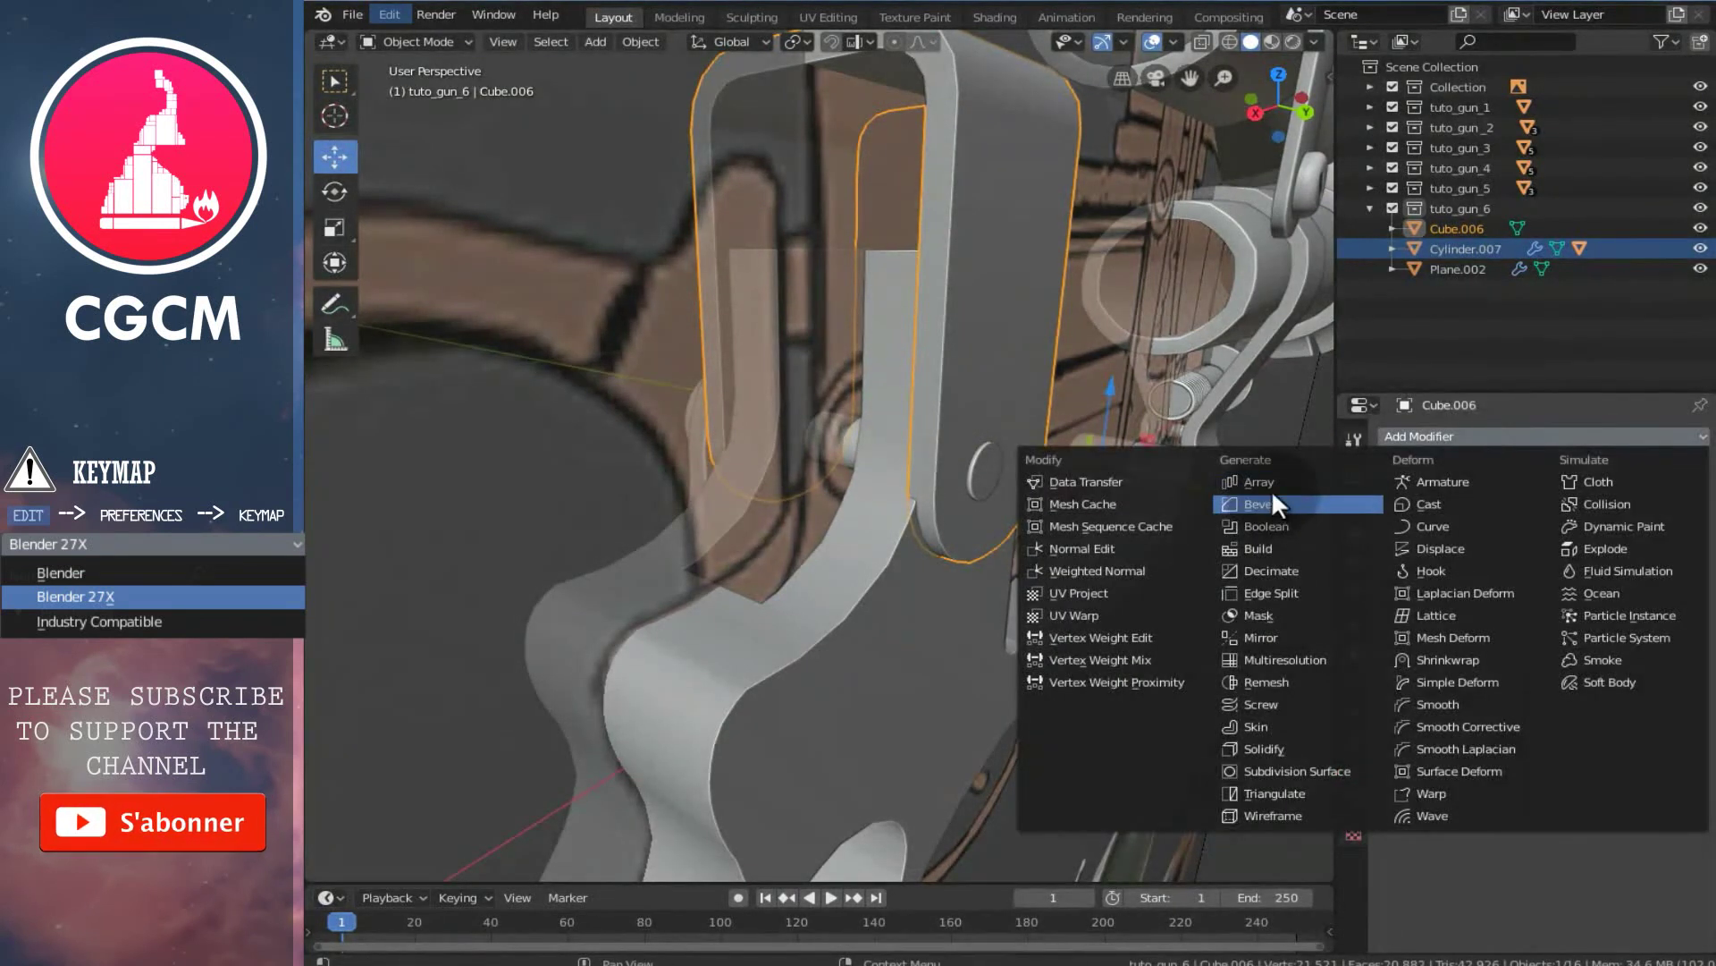
click(1285, 525)
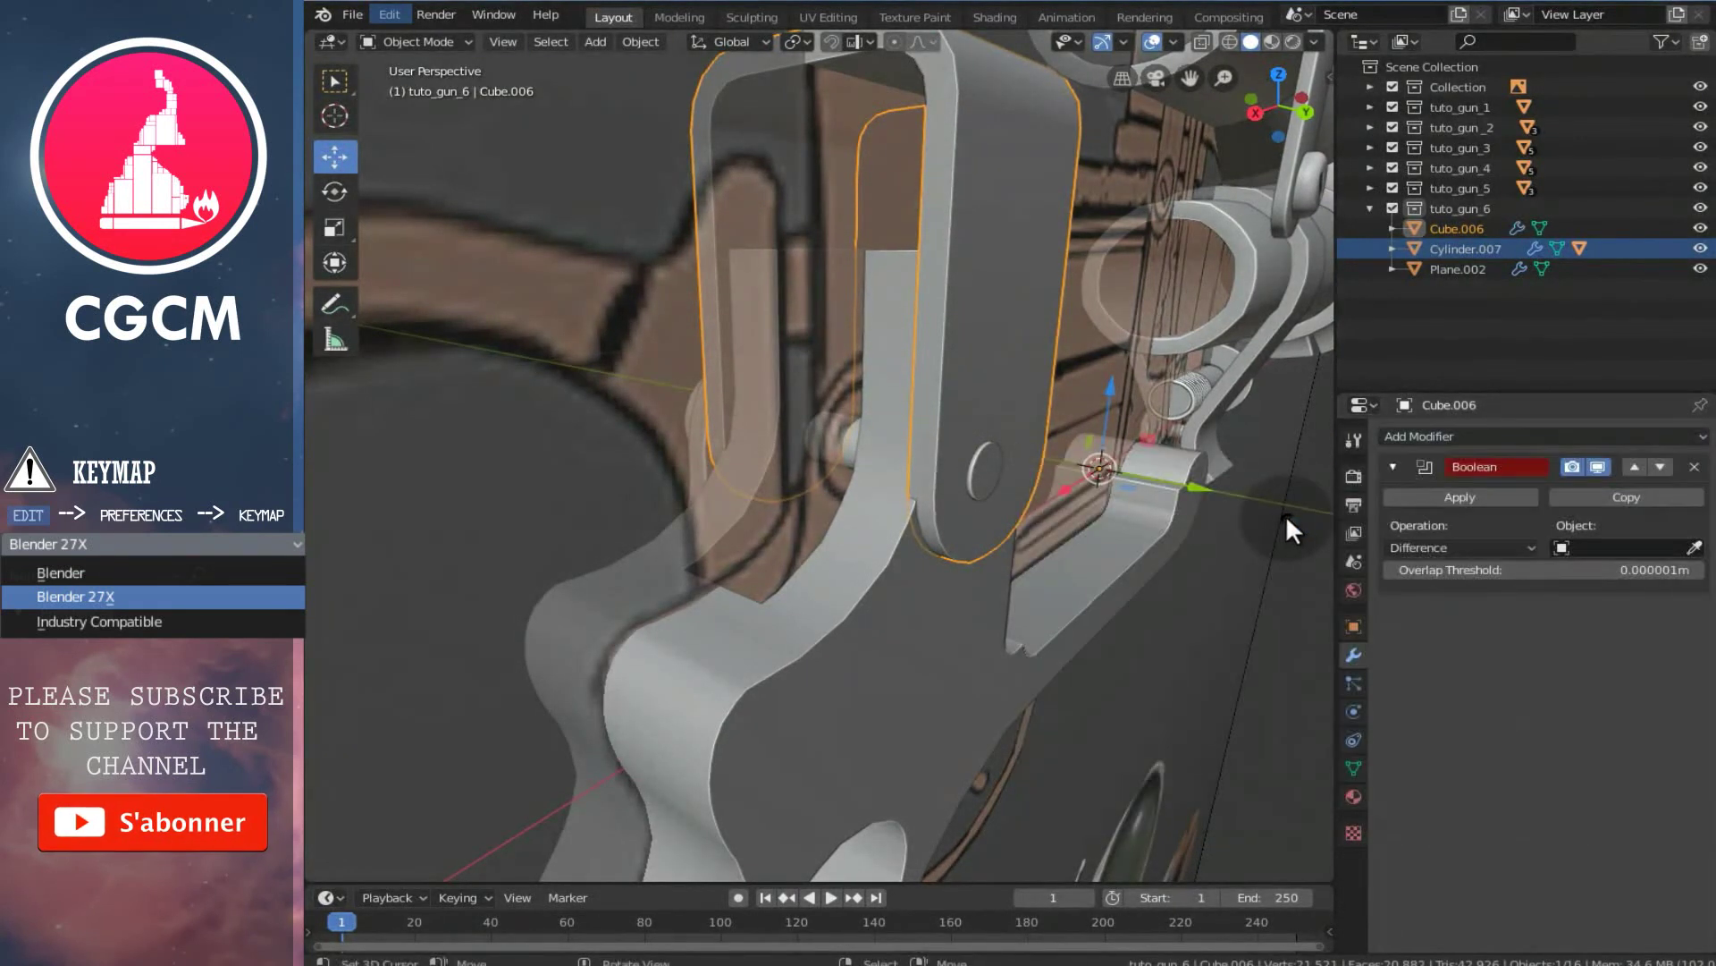
click(1698, 539)
click(989, 472)
middle_drag(983, 511, 738, 454)
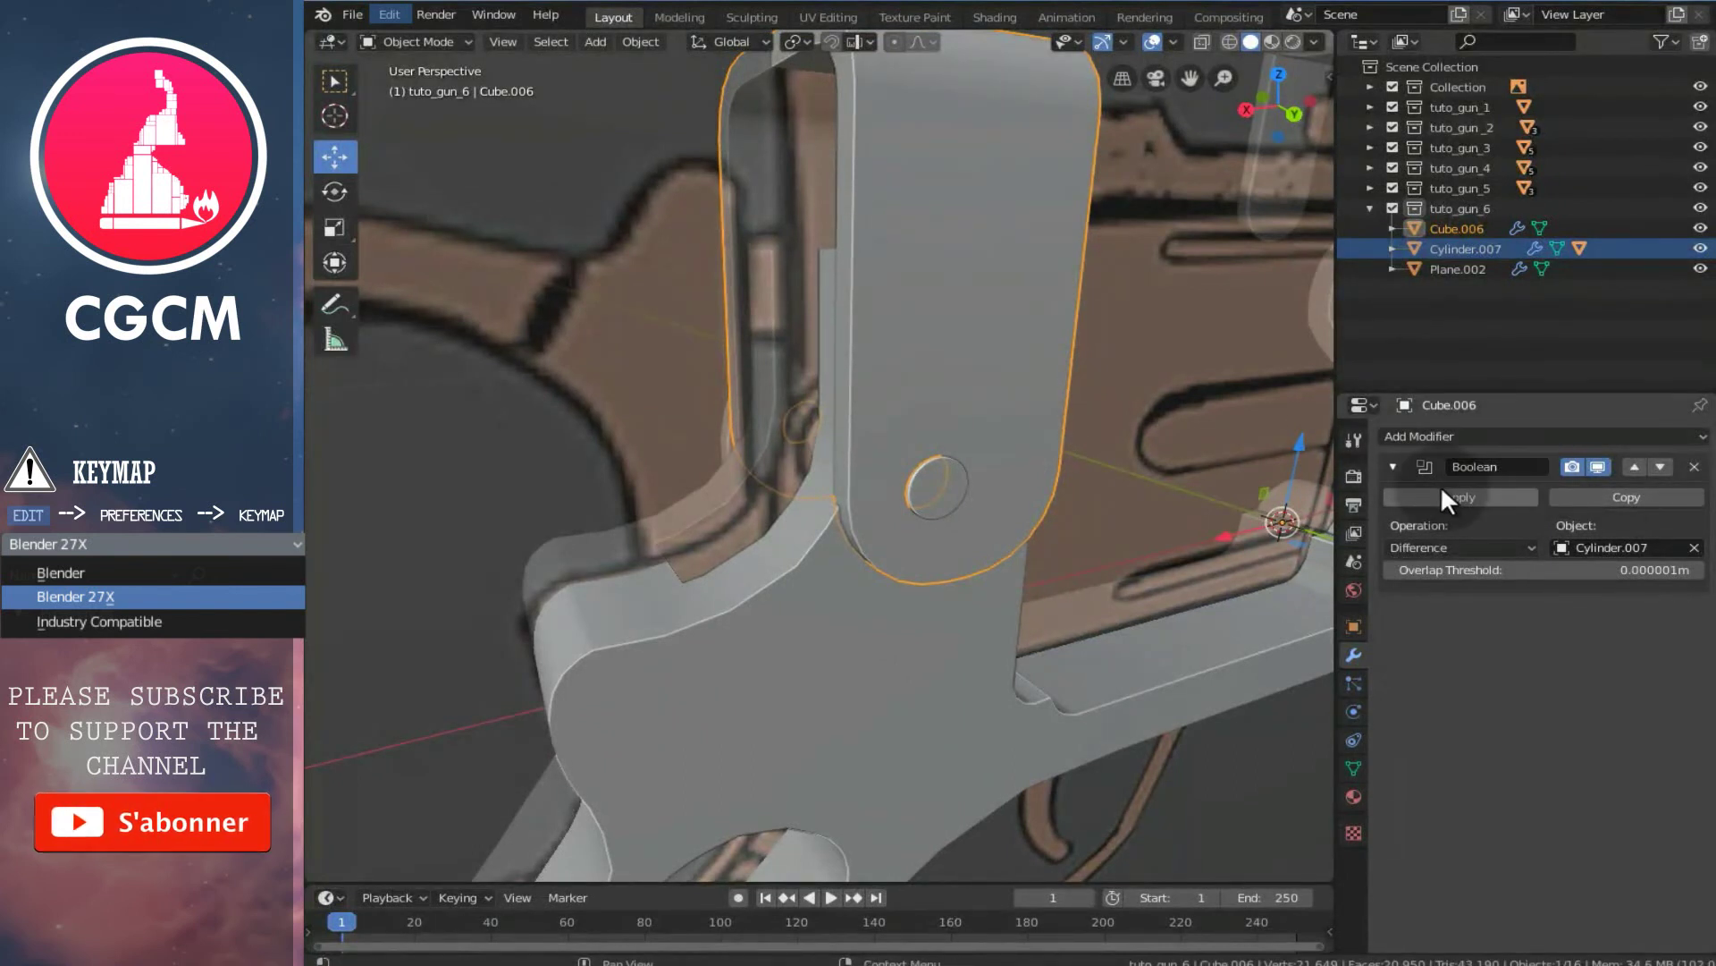
mouse_move(786, 453)
middle_down()
mouse_move(1084, 461)
mouse_move(743, 431)
mouse_move(806, 432)
middle_up()
- Duplicate the slotted screw and slide the copy about -0.201 m along Y, clear of the bracket
right_click(837, 428)
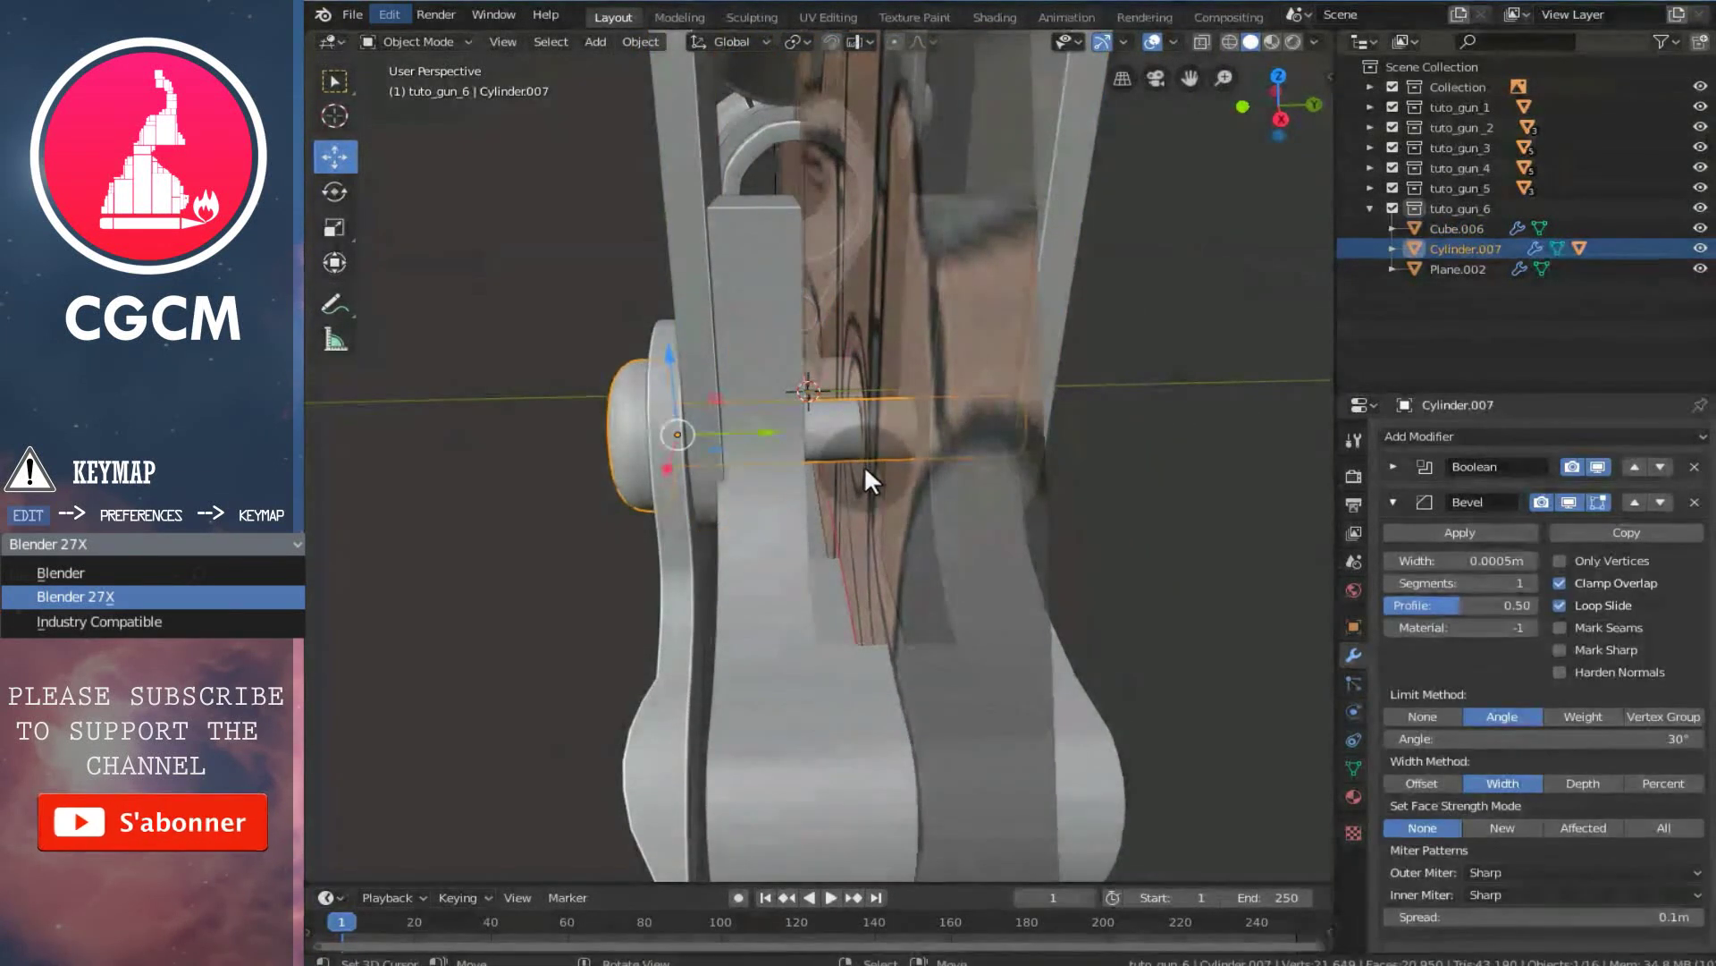
middle_drag(863, 463, 872, 459)
key(shift+d)
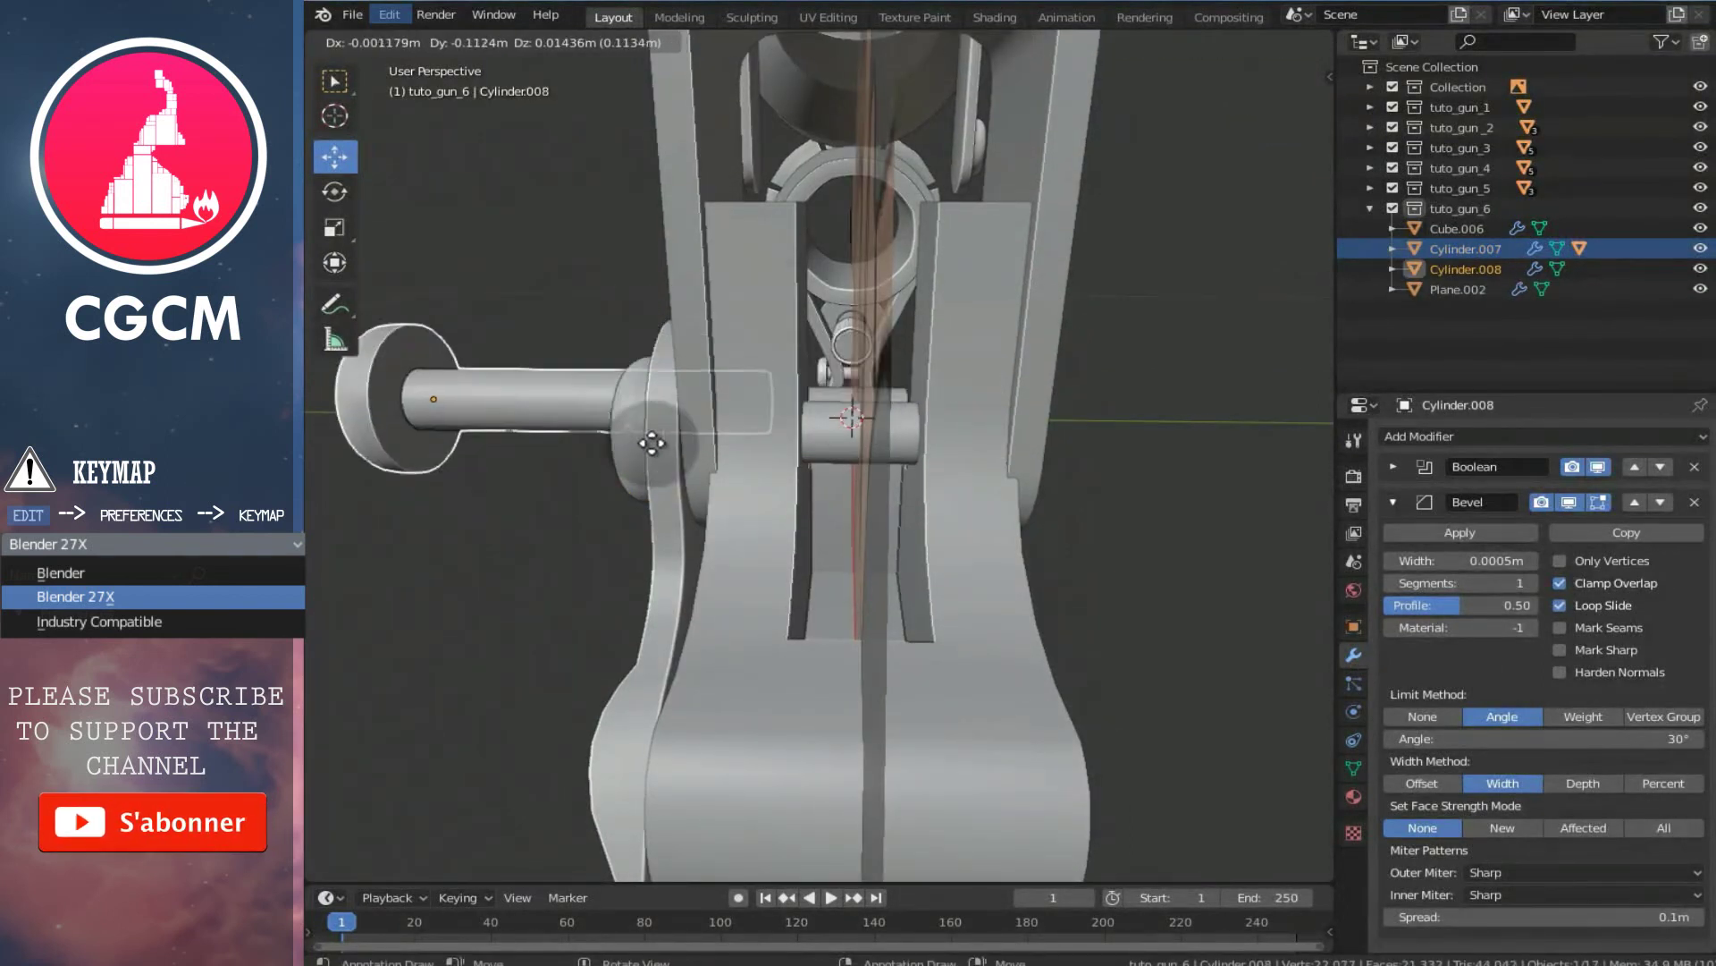
right_click(590, 449)
key(g)
key(y)
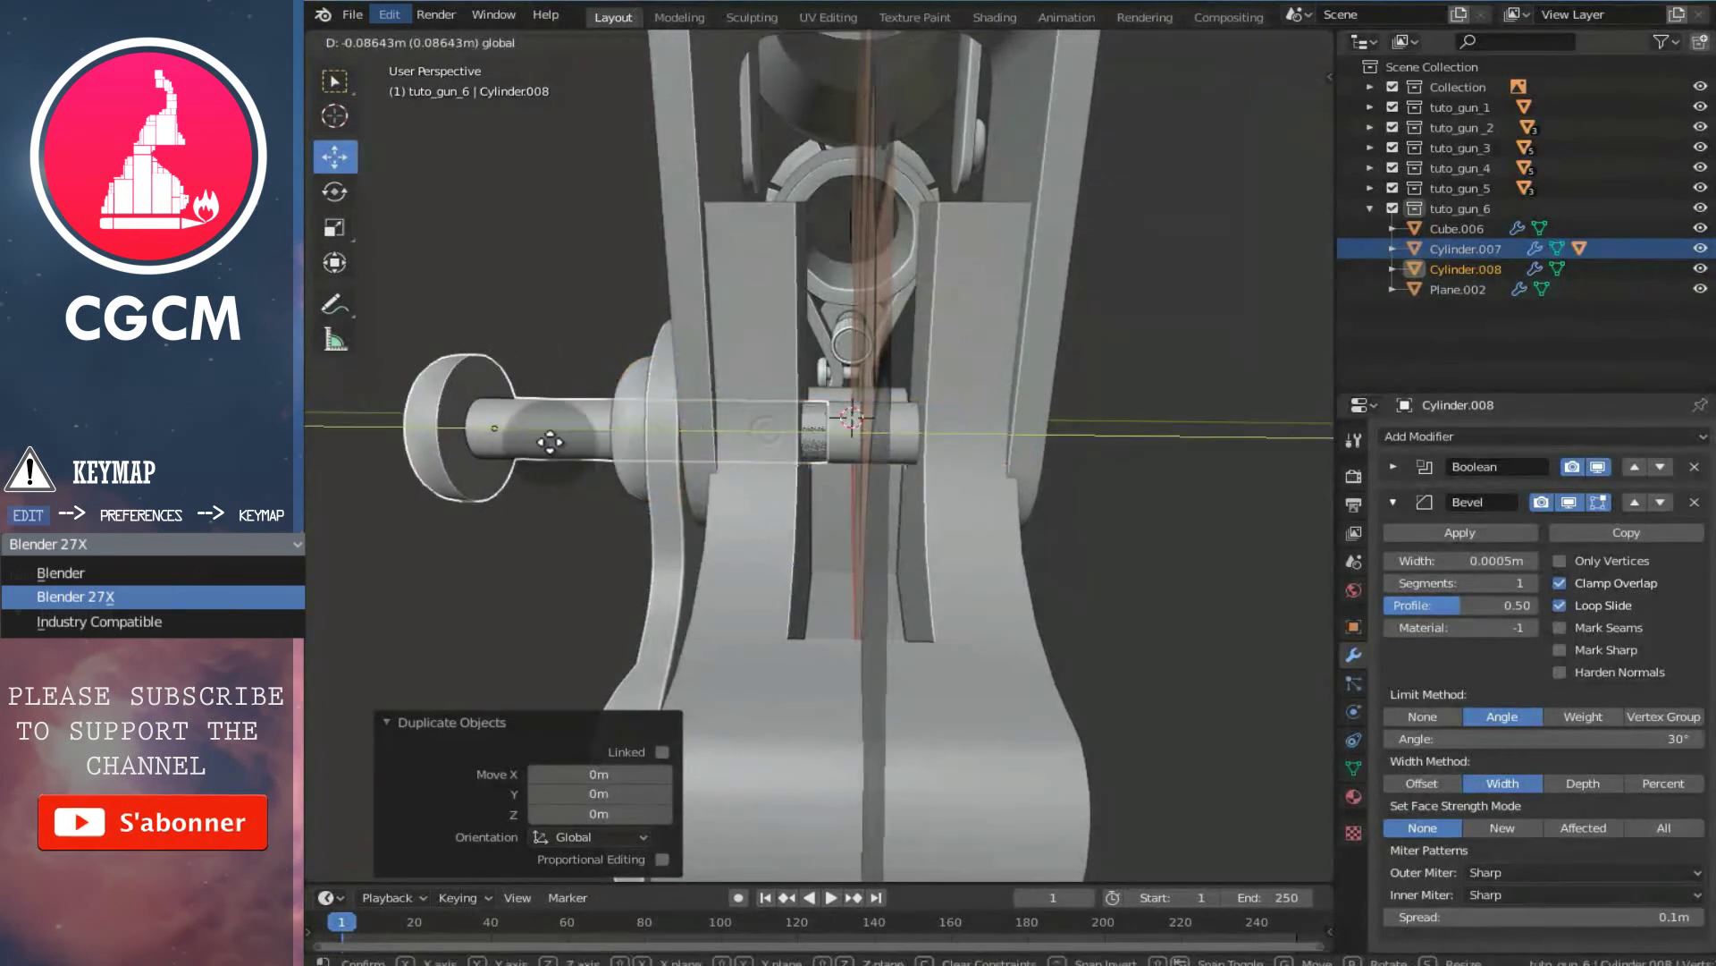
click(324, 446)
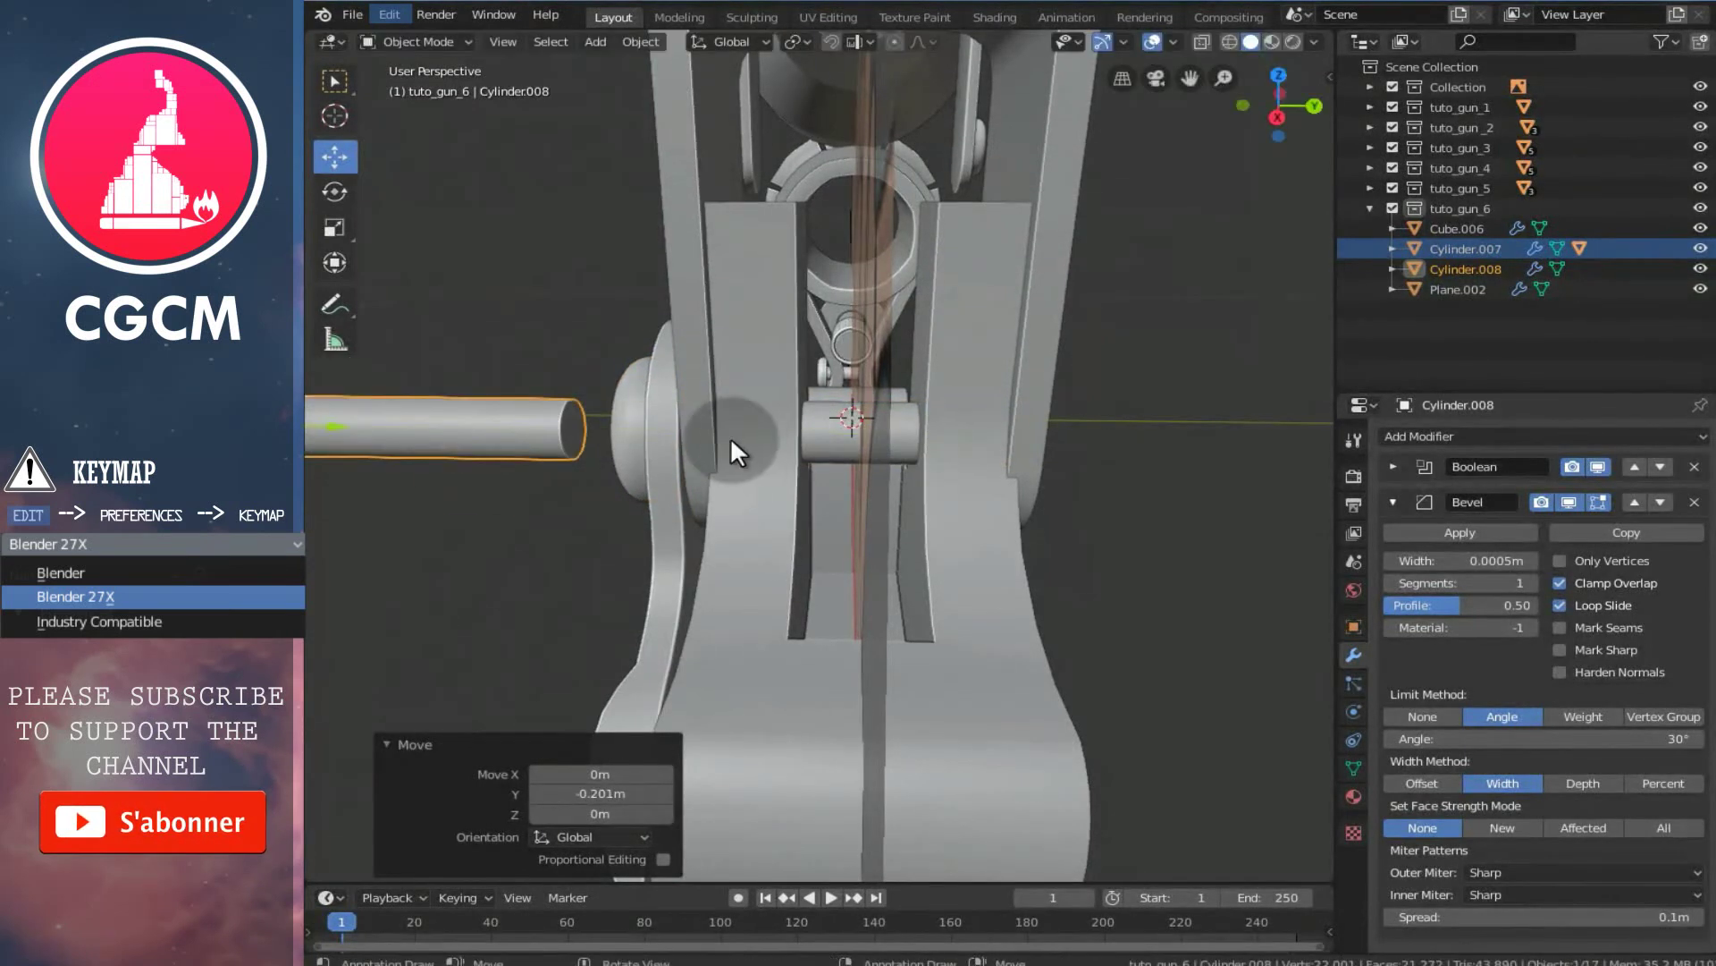
- Hide the original screw Cylinder.007 in the viewport and inspect the hole cut in the bracket
right_click(819, 439)
middle_drag(766, 405, 1170, 815)
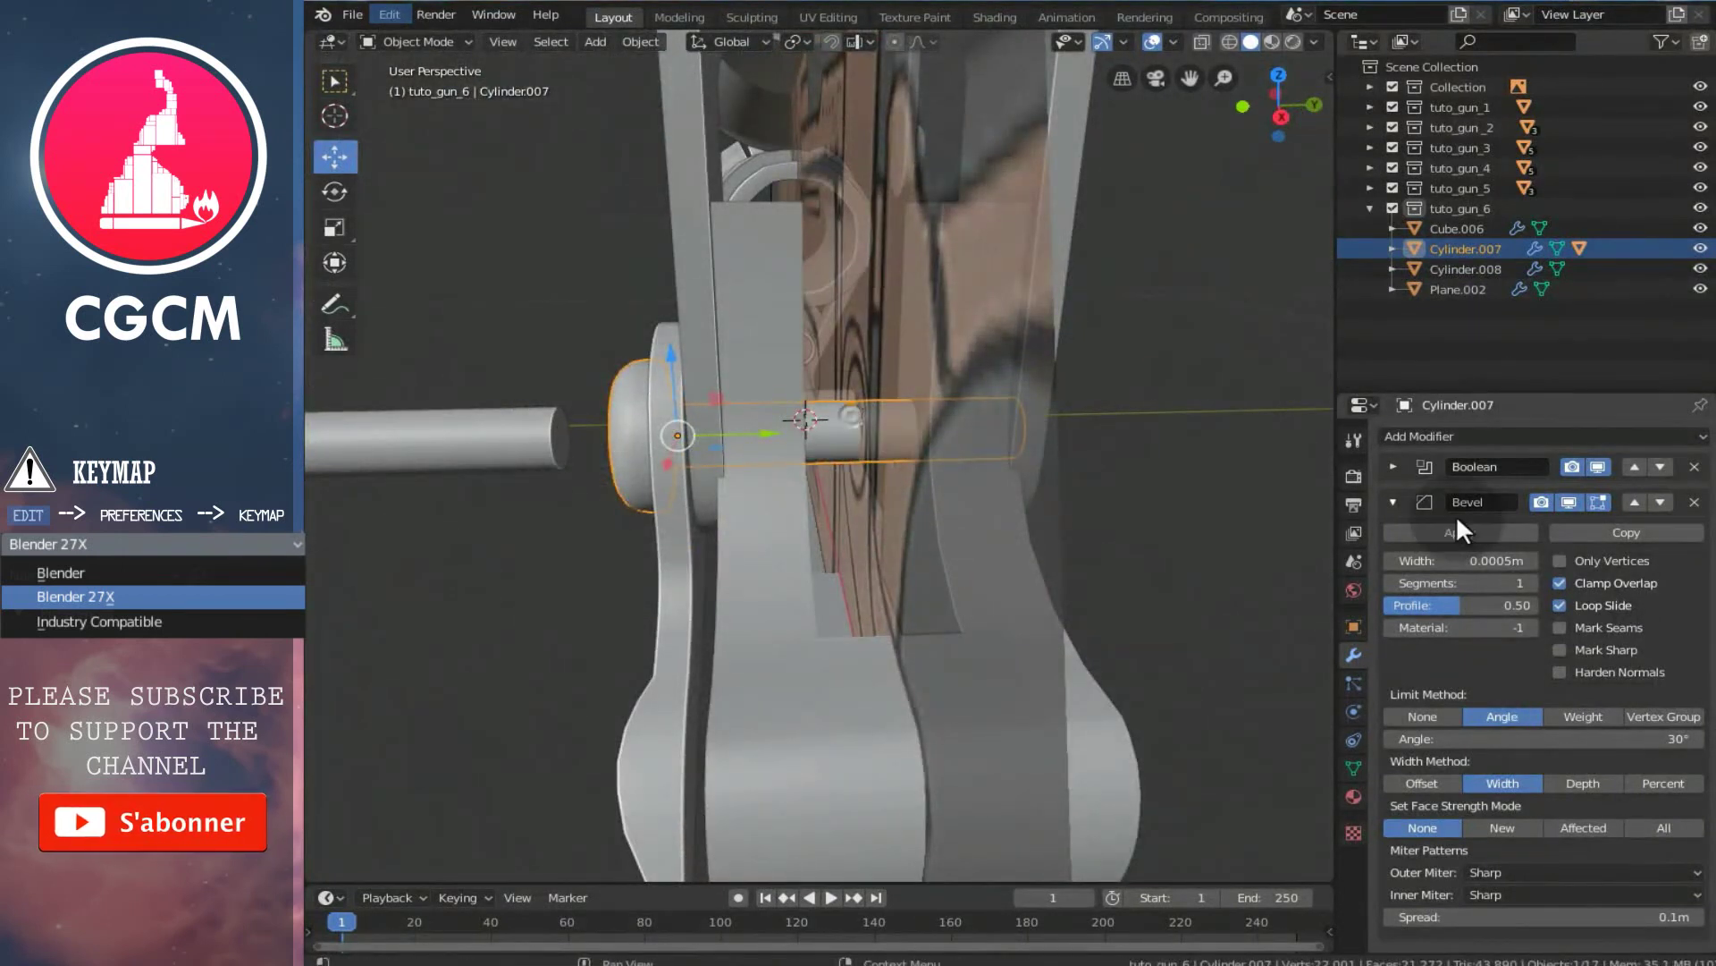
click(1700, 251)
middle_drag(1096, 424, 866, 373)
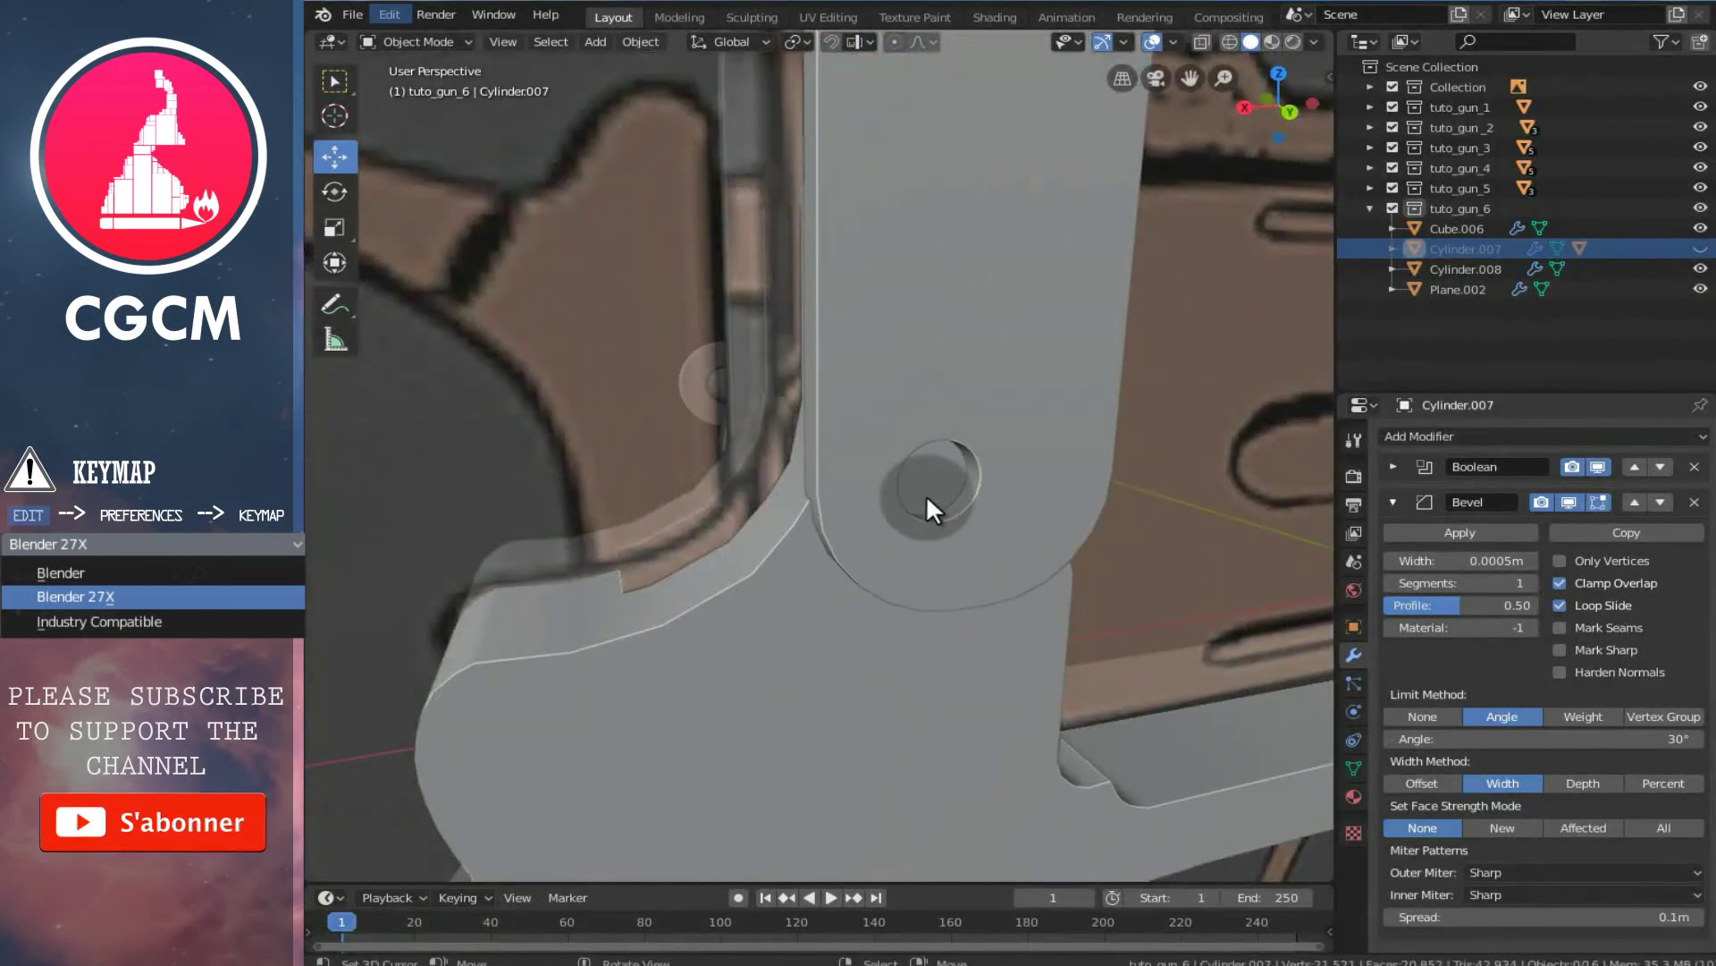
middle_drag(824, 438, 517, 438)
- Slide the duplicate screw about 0.192 m along Y into the bracket hole and scale it uniformly to 0.962
right_click(516, 437)
scroll(528, 430, down, 1)
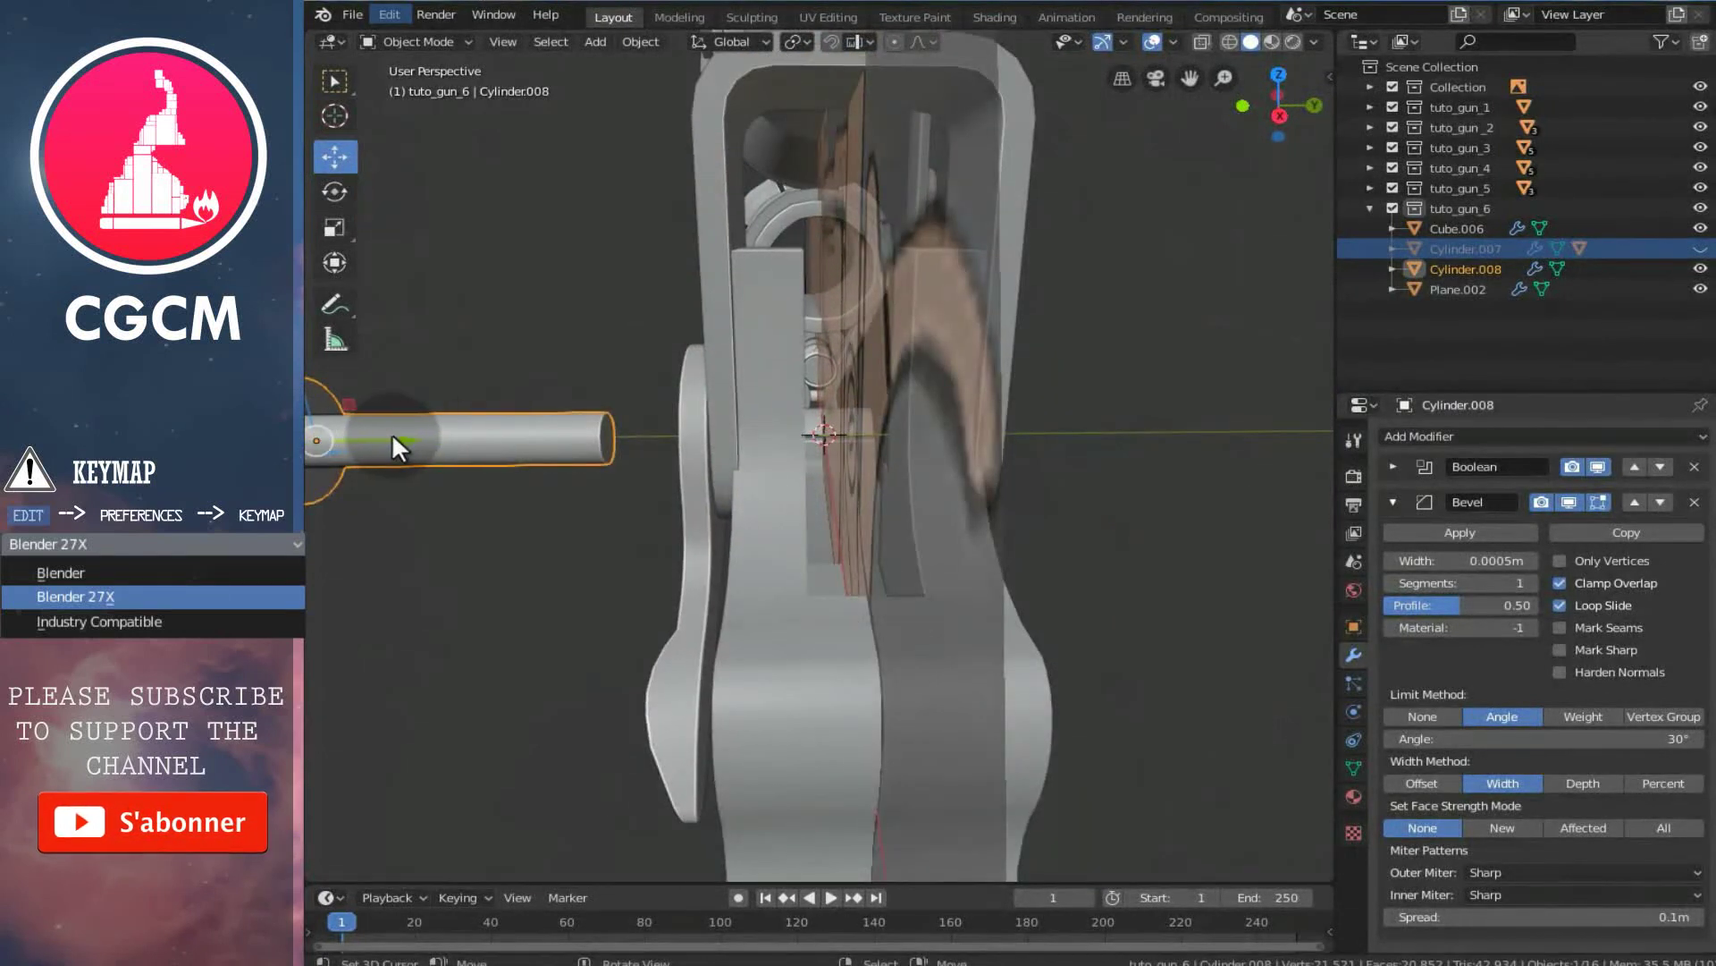
key(g)
key(y)
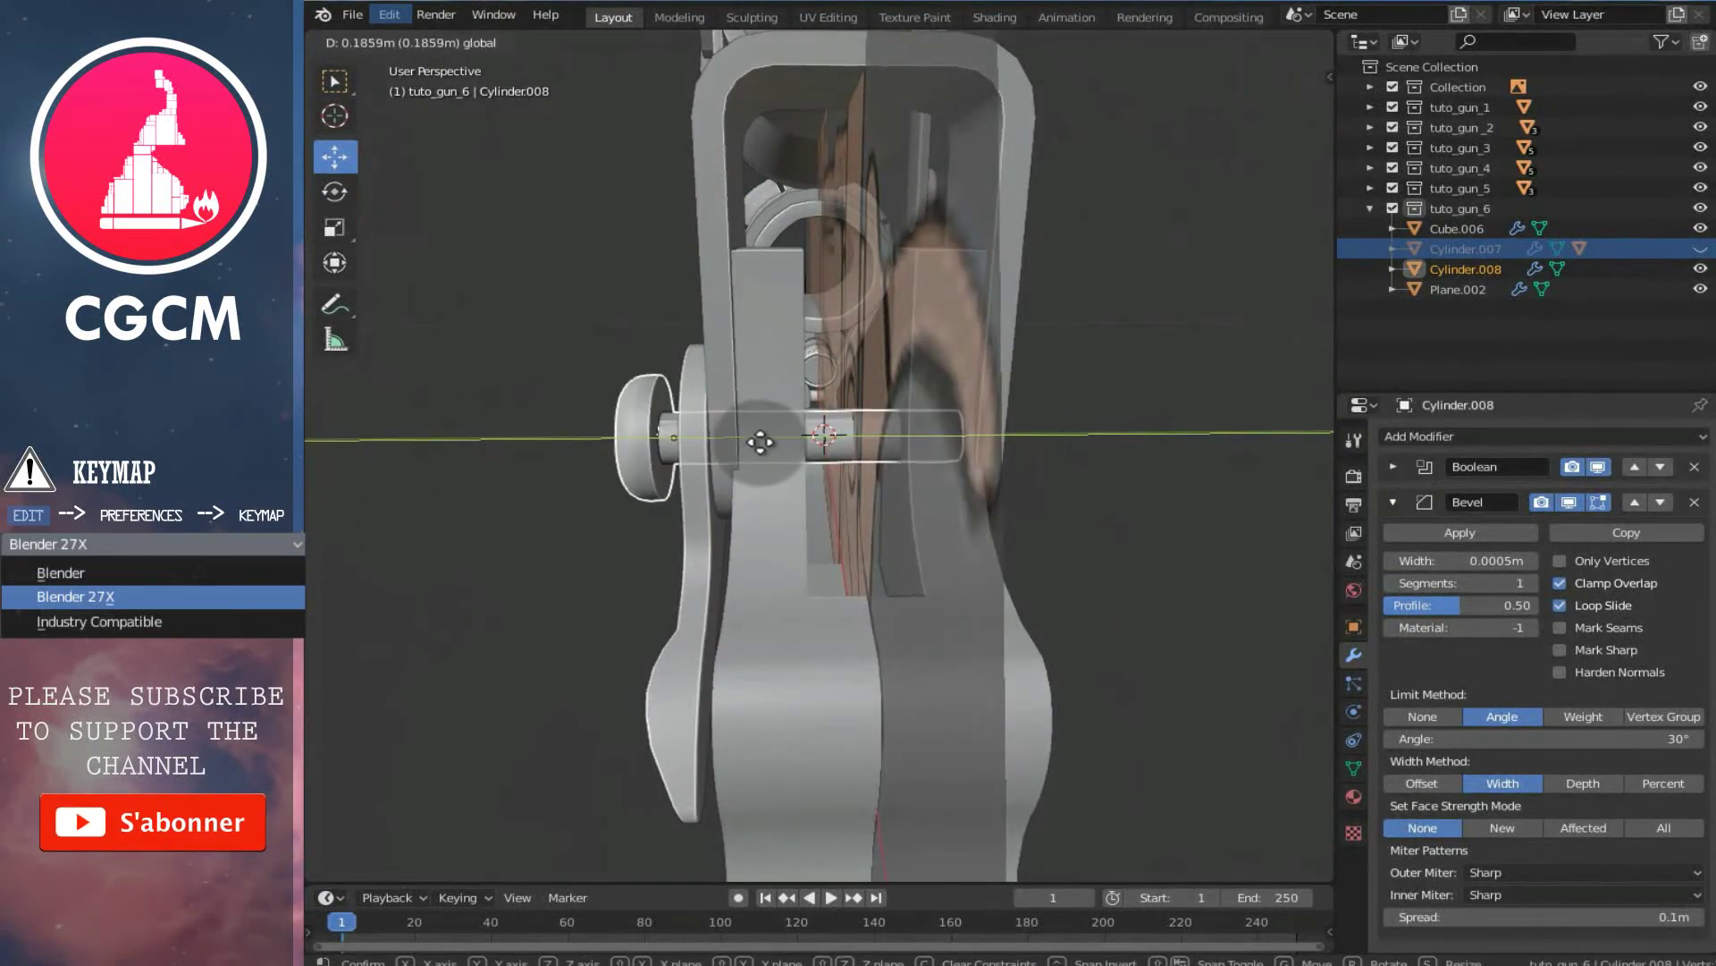
click(760, 441)
key(s)
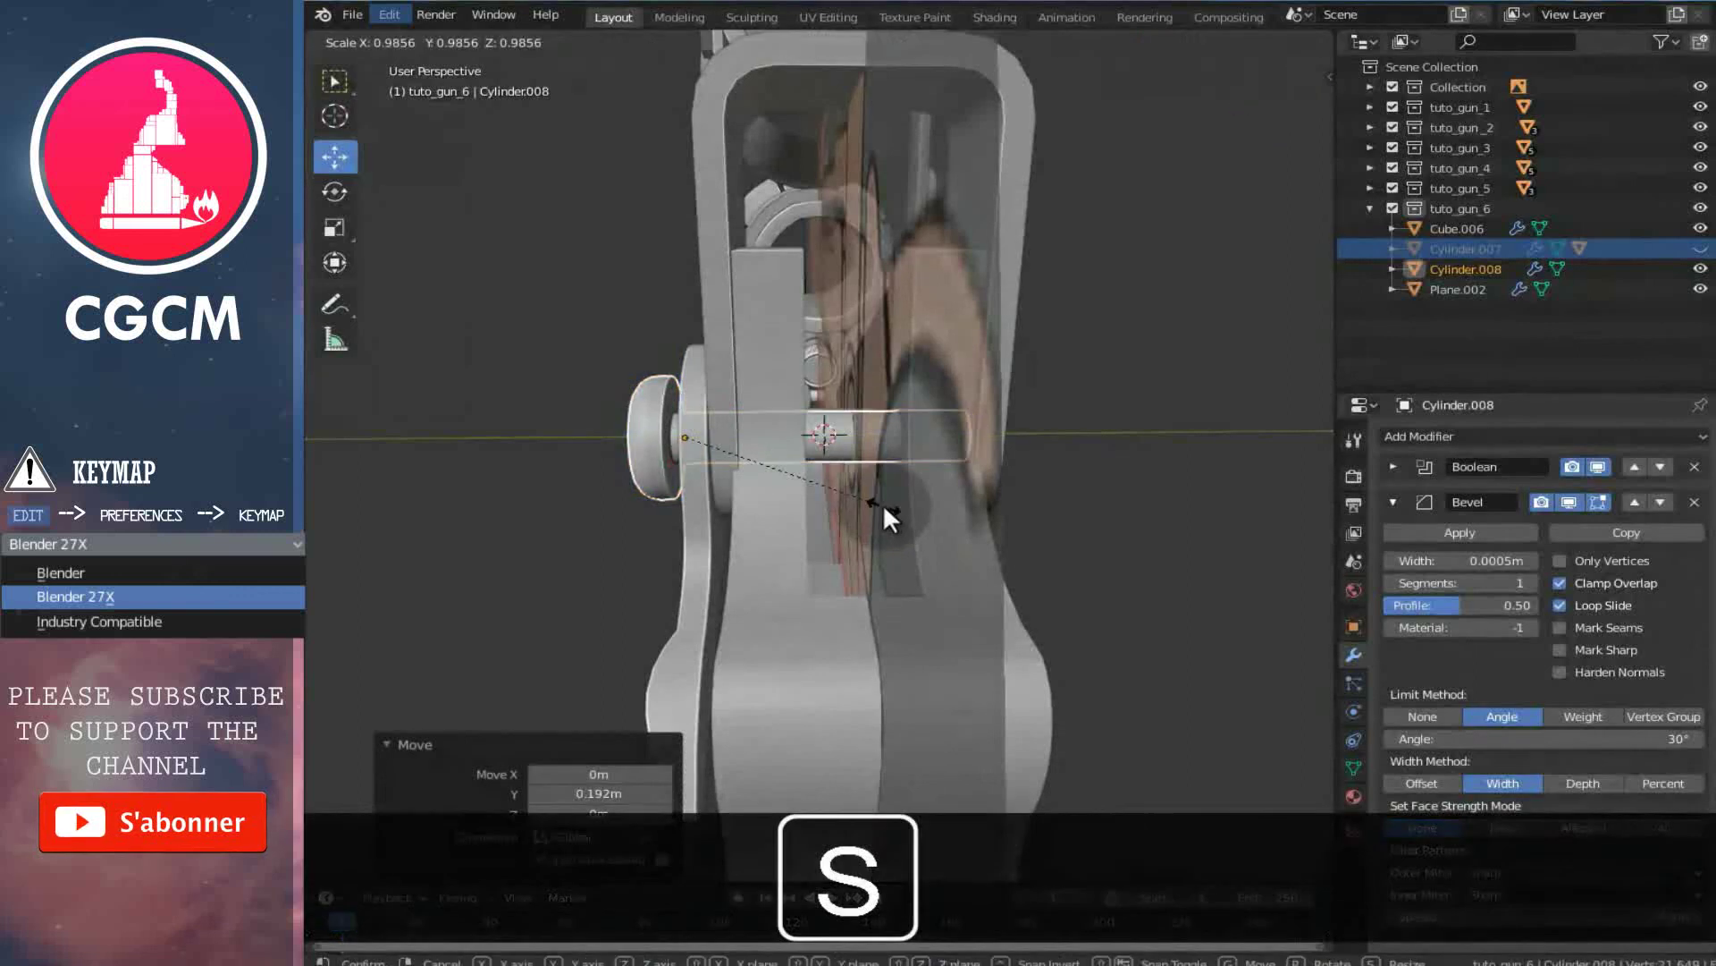
click(877, 502)
middle_drag(877, 503, 744, 422)
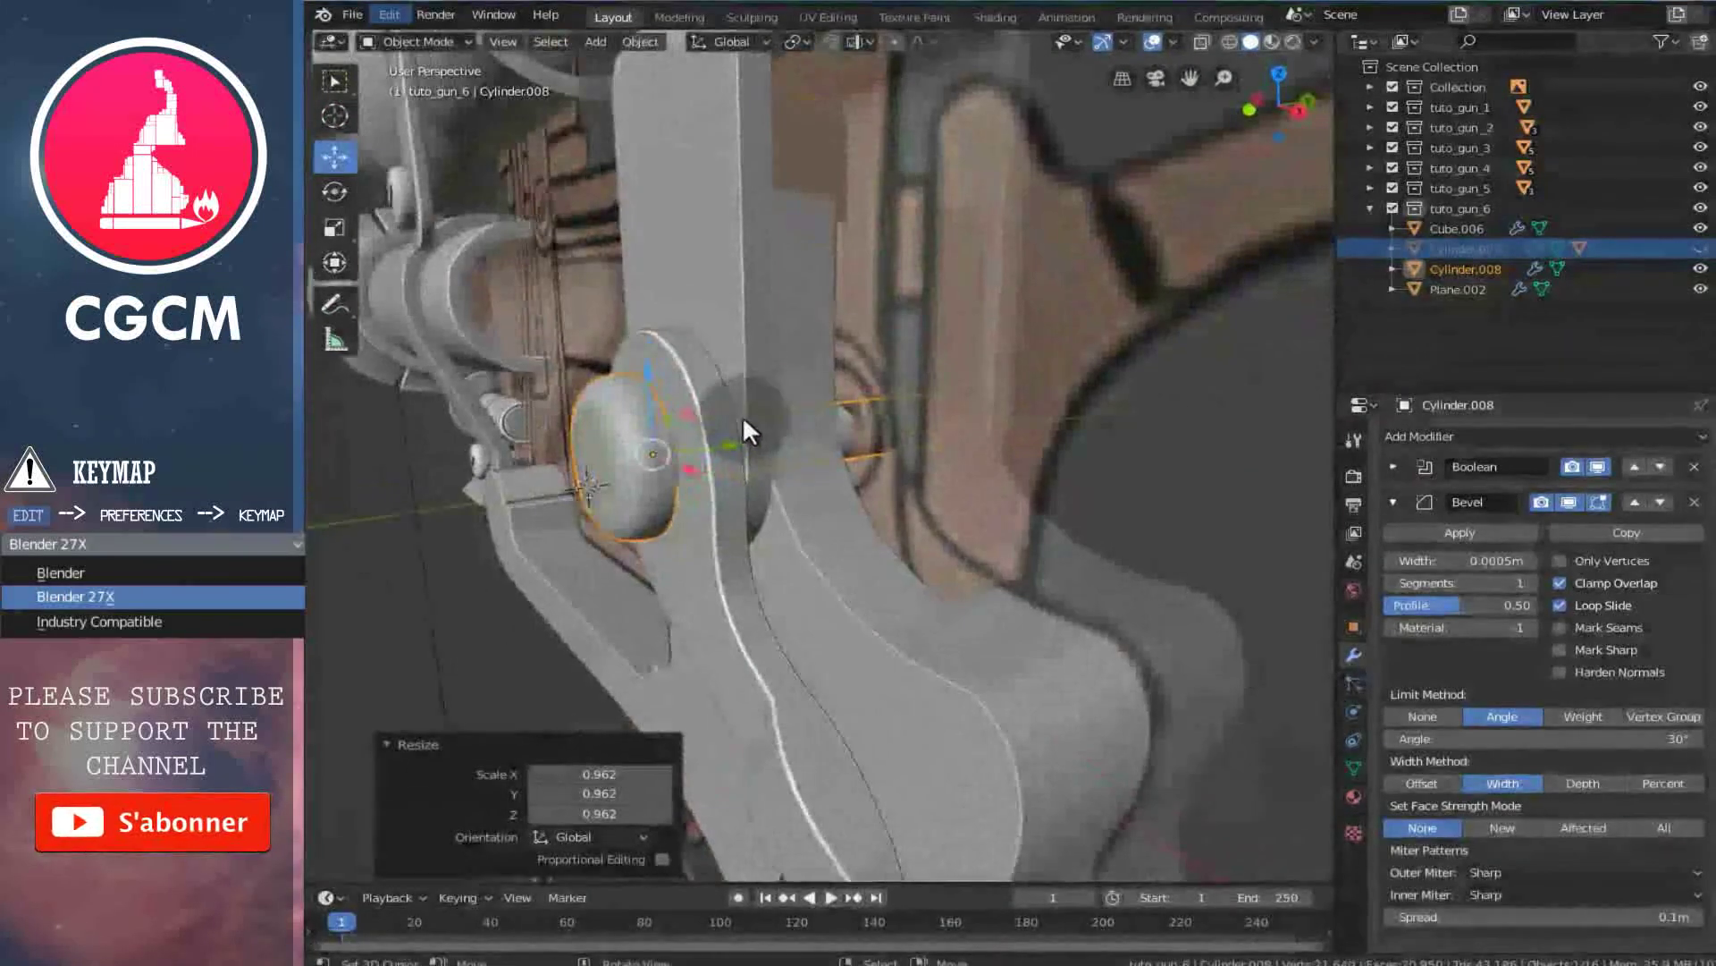
- Lengthen the duplicate screw's shaft by pushing its end face outward through the bracket hole
key(Tab)
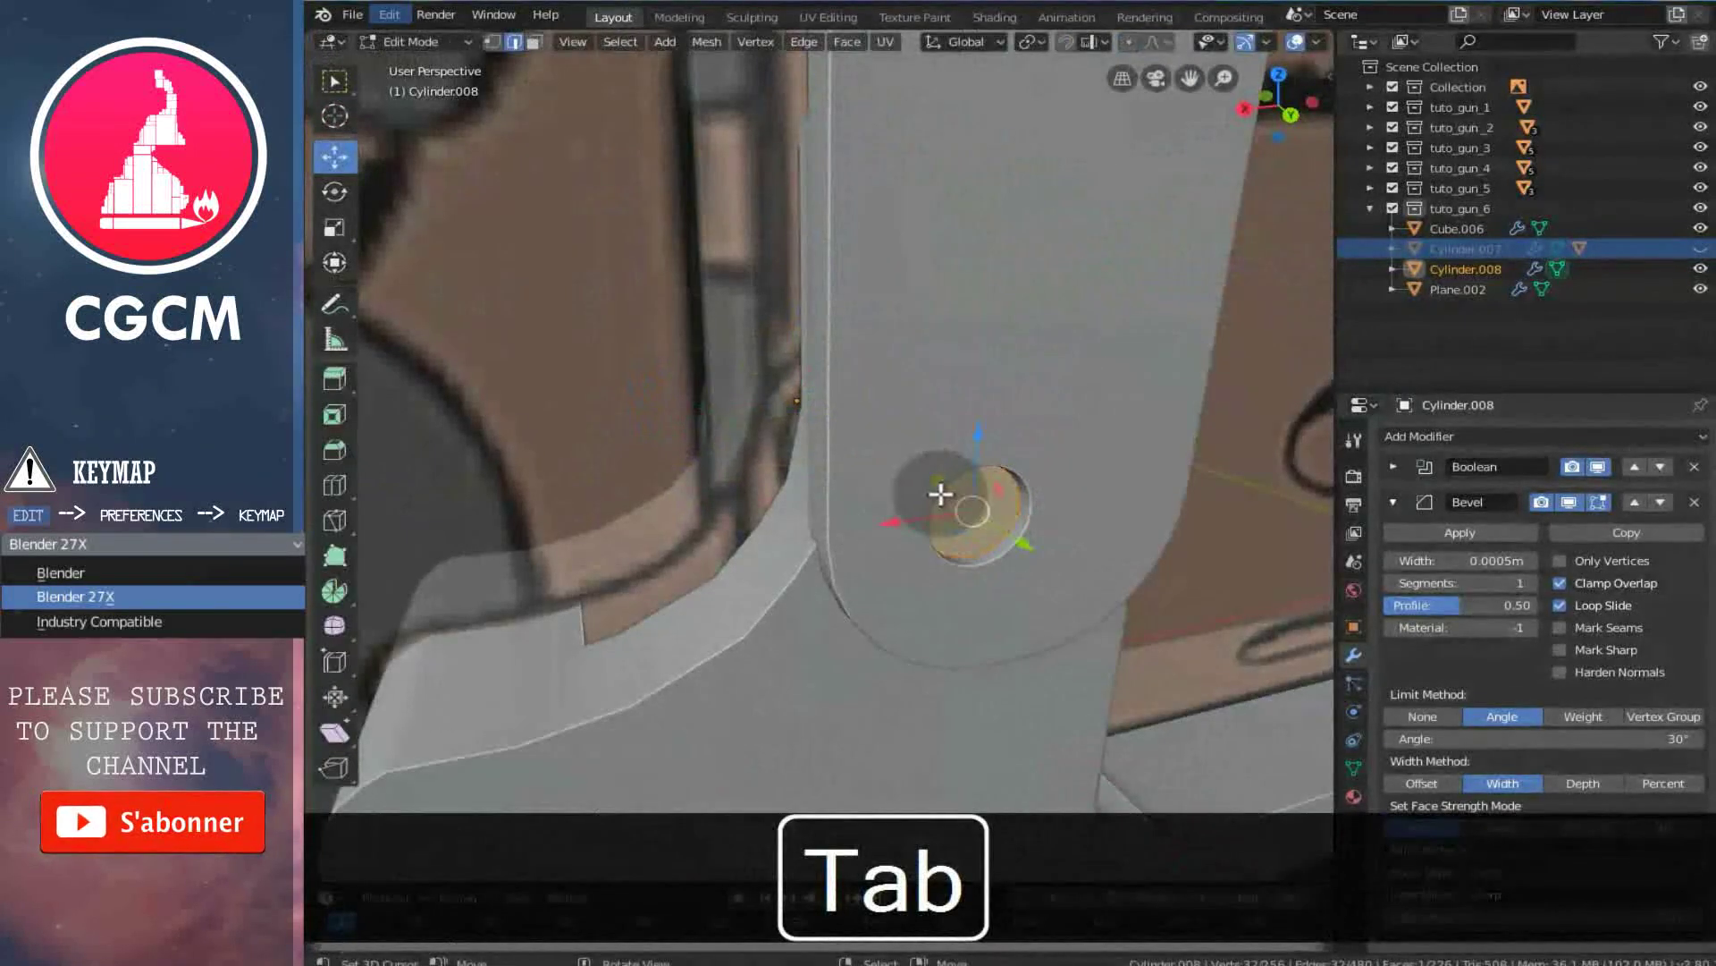
middle_drag(959, 519, 982, 531)
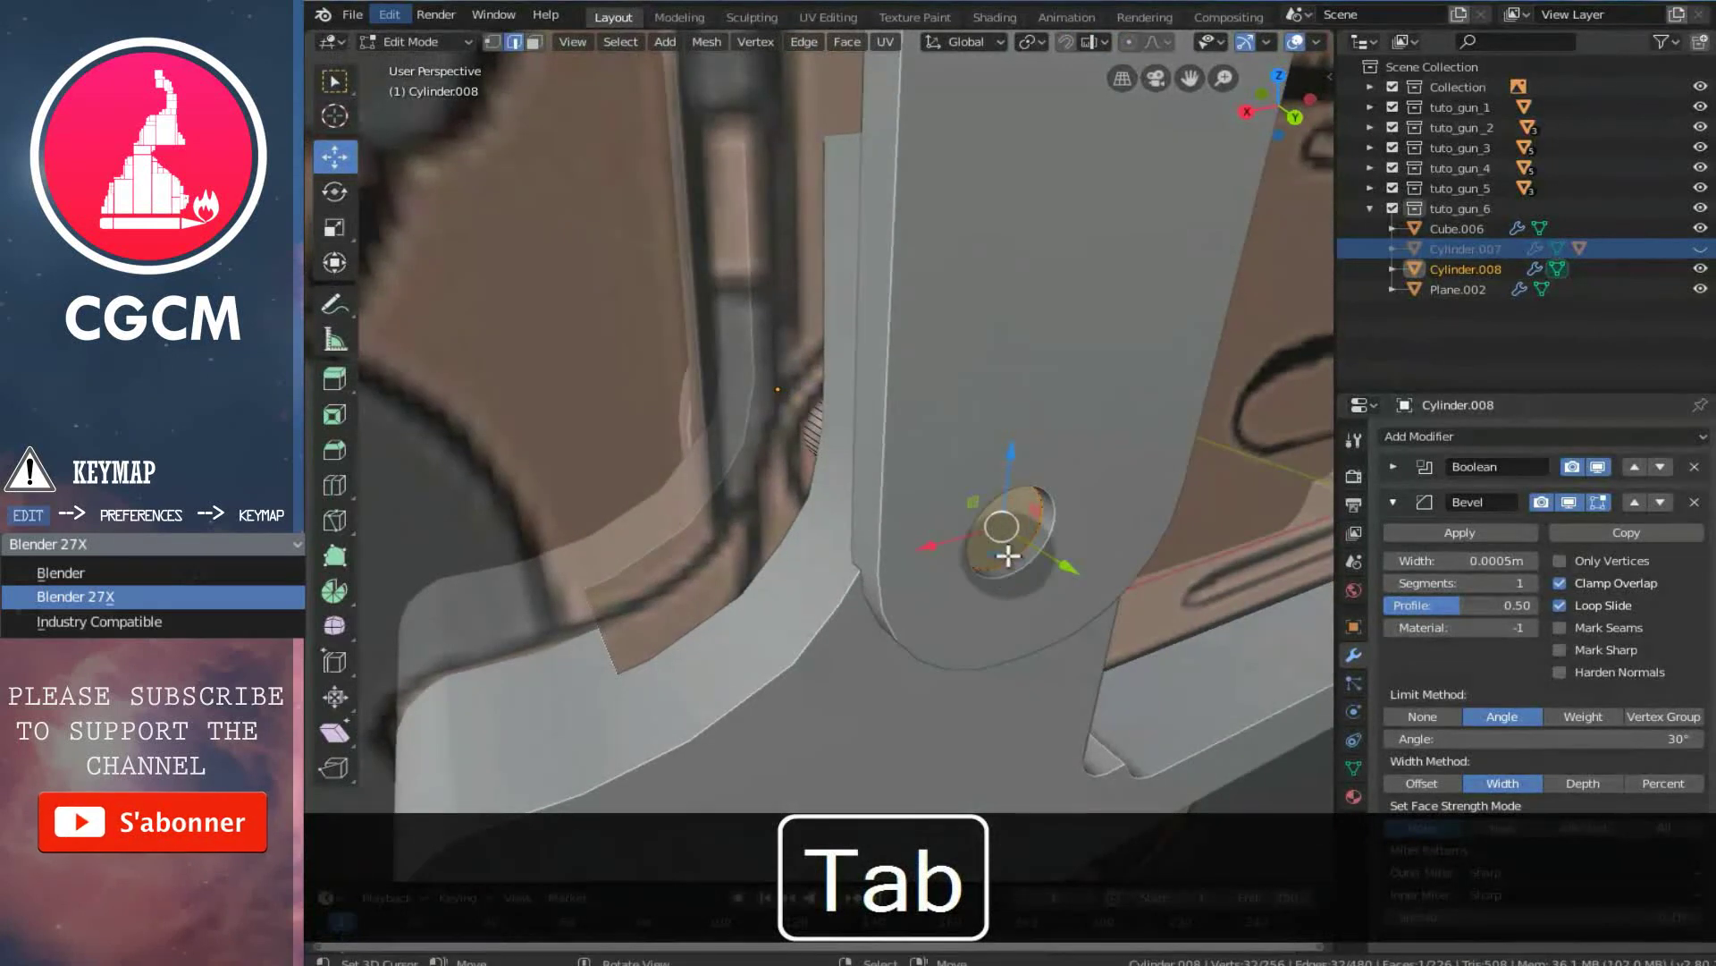
key(e)
click(1068, 581)
key(Tab)
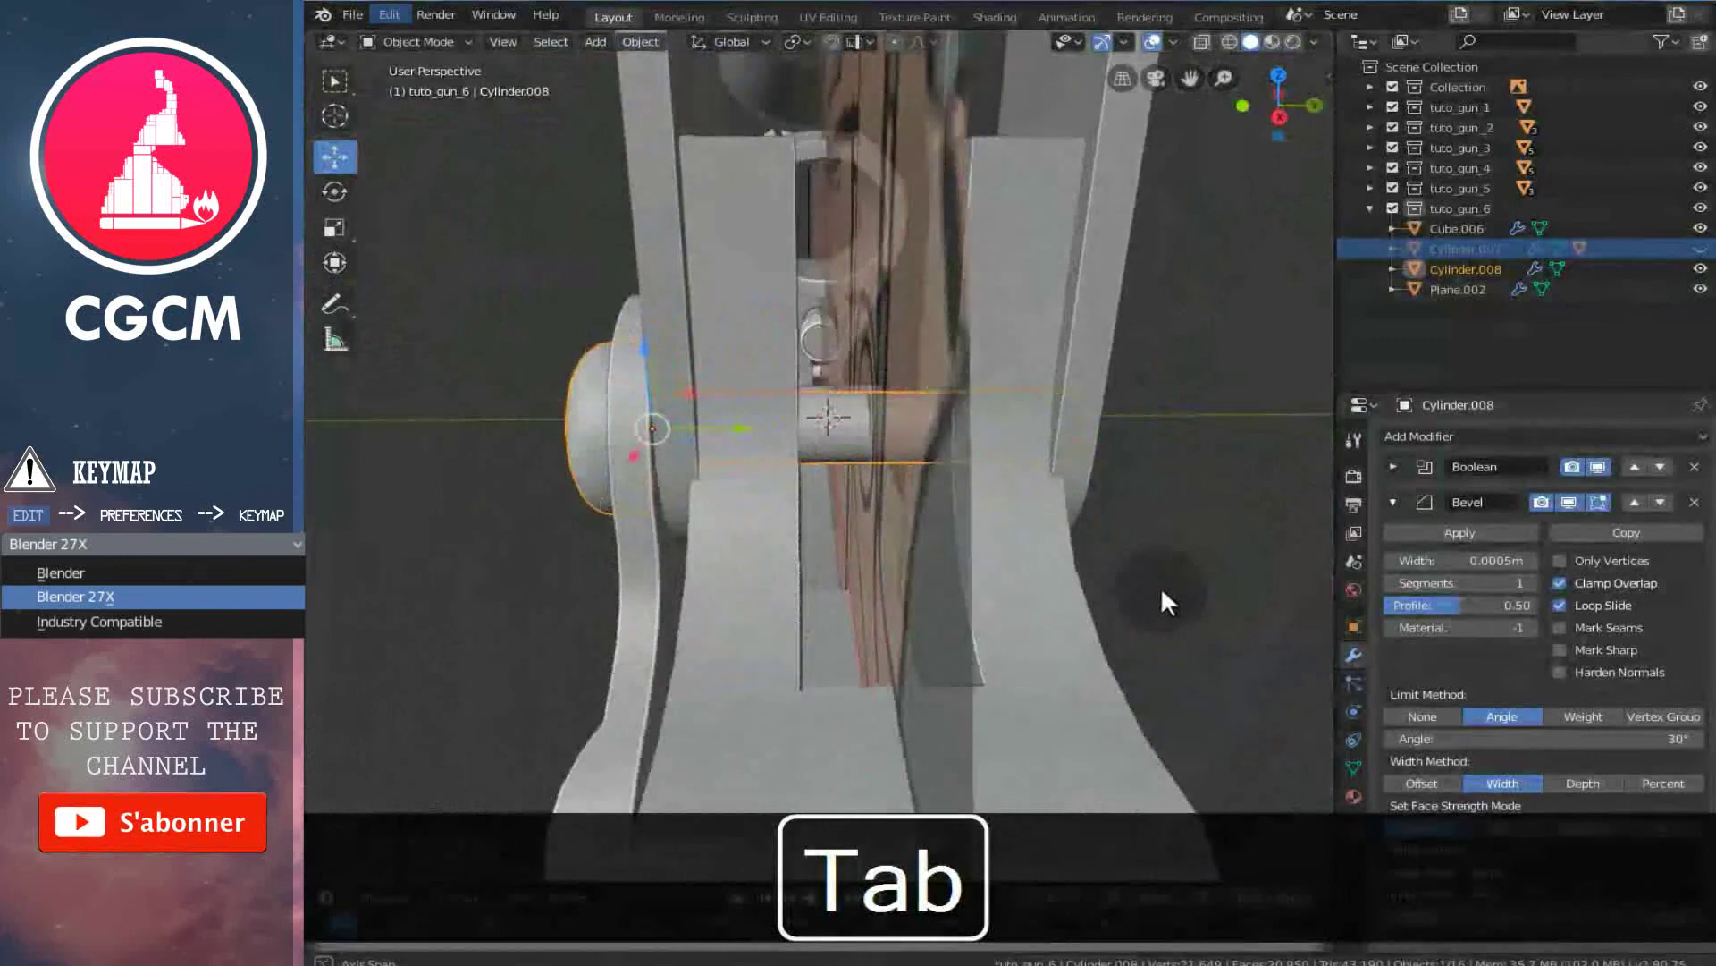
- Scale the duplicate screw's entire mesh uniformly to 0.963 in Edit Mode
key(Tab)
key(a)
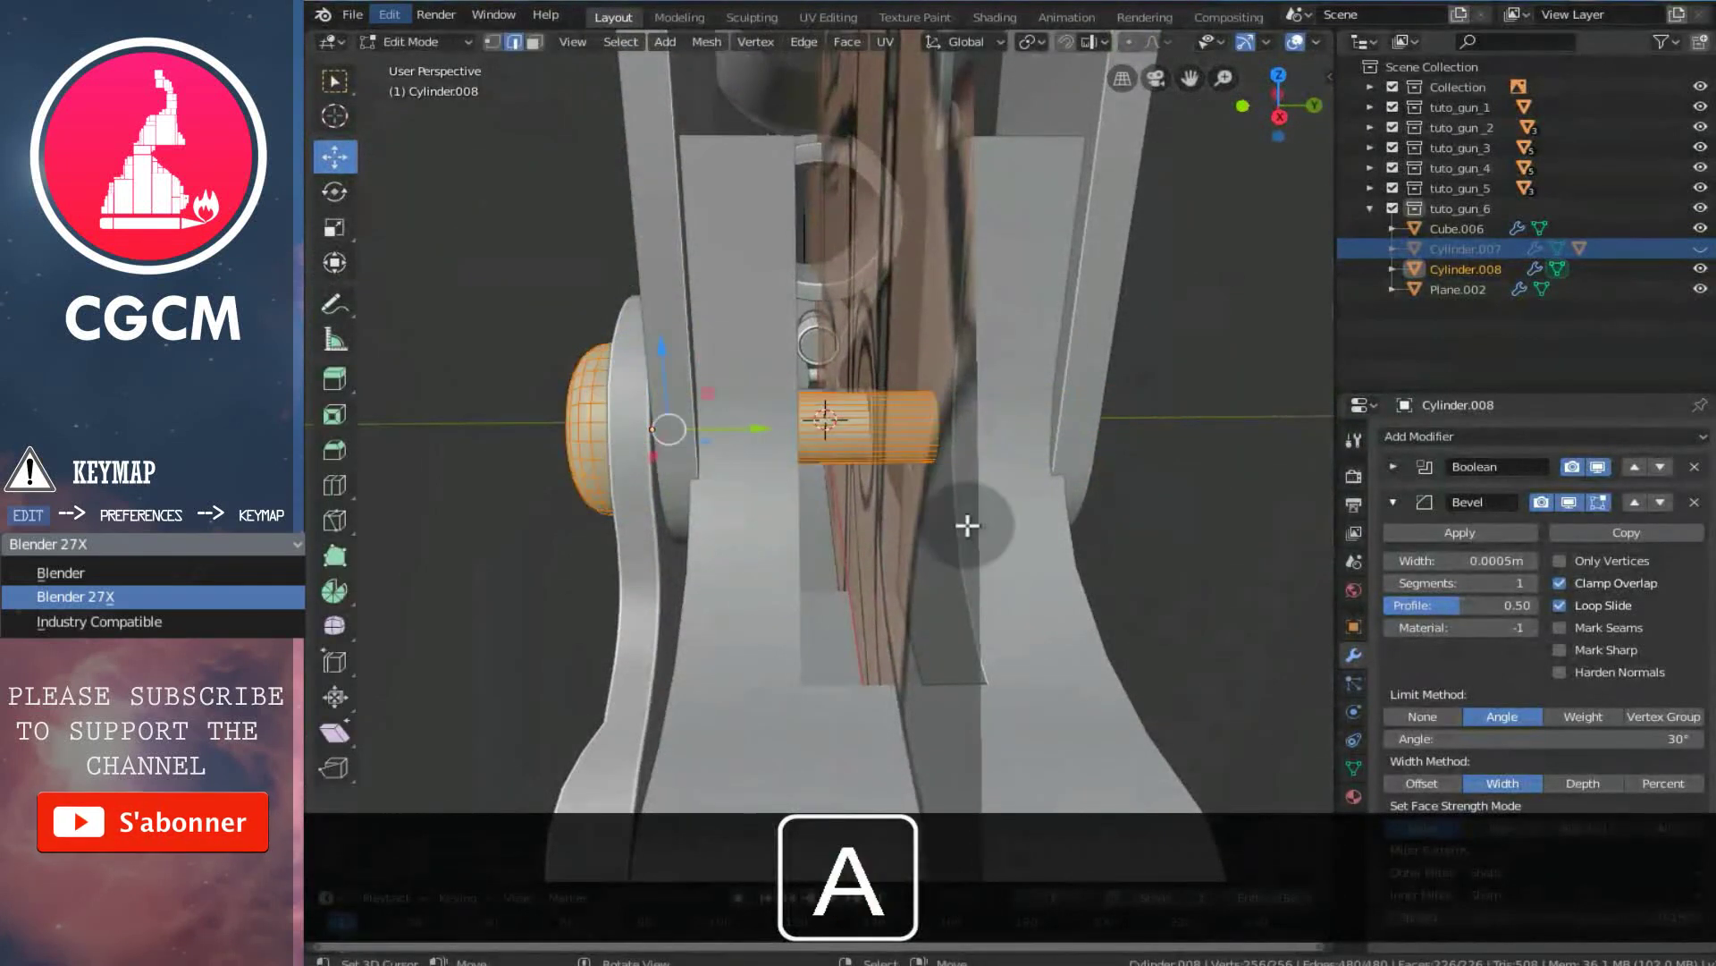
key(s)
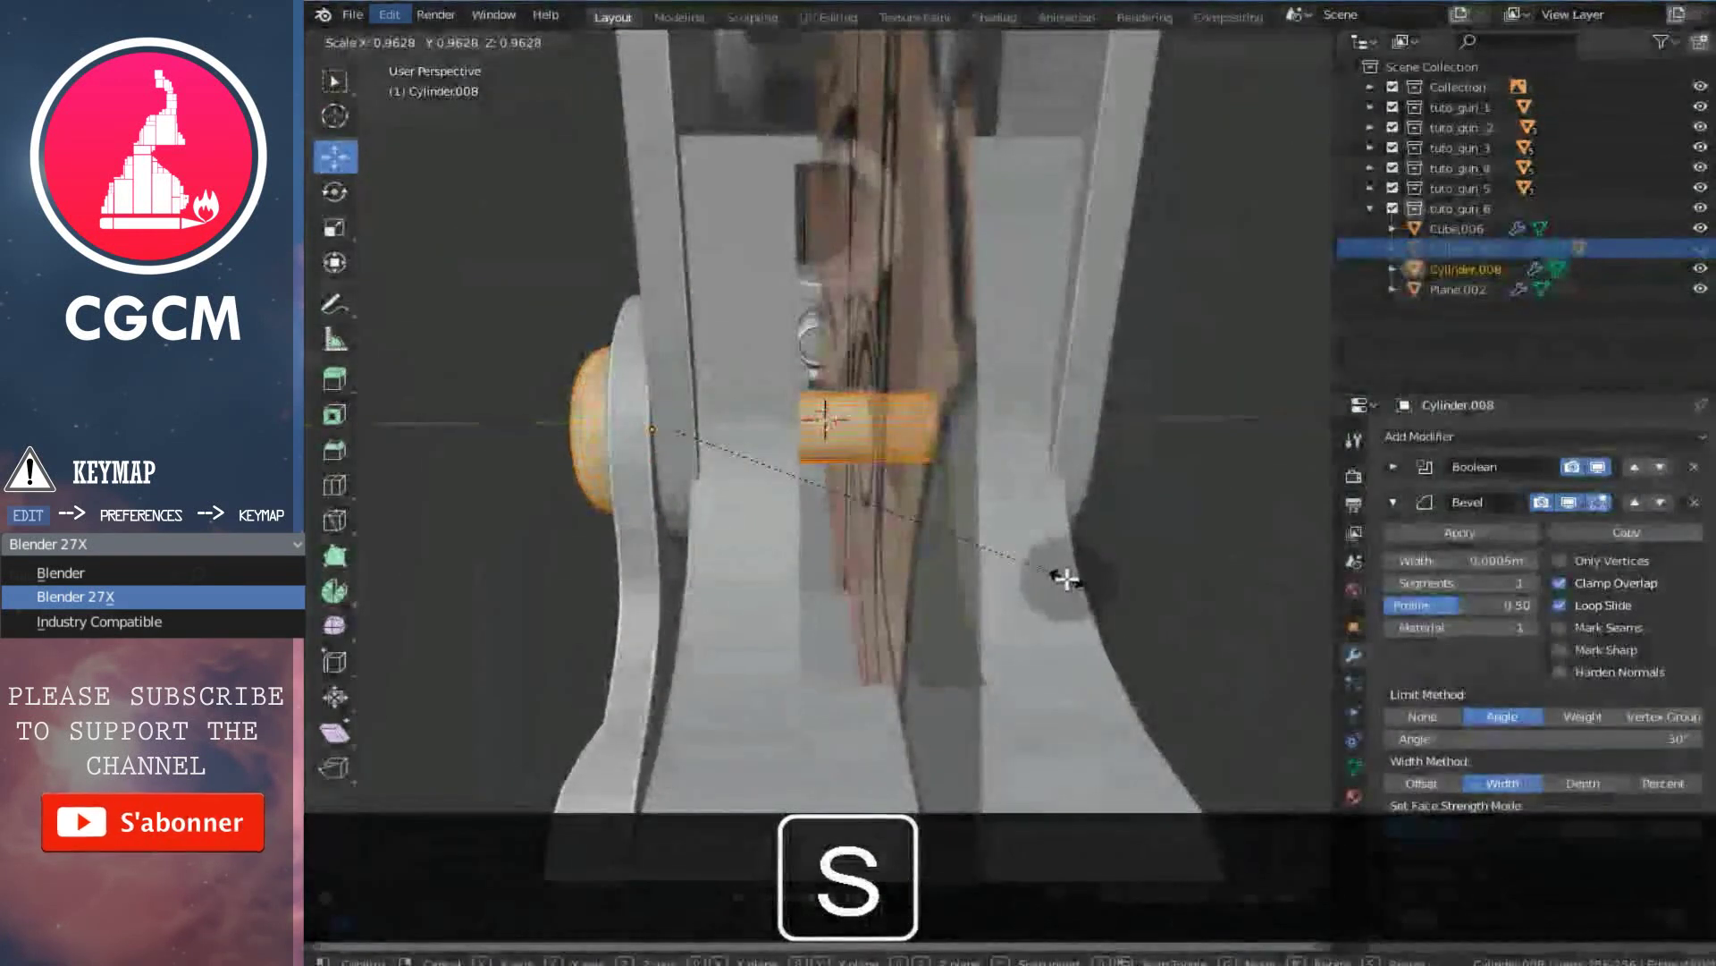
click(969, 525)
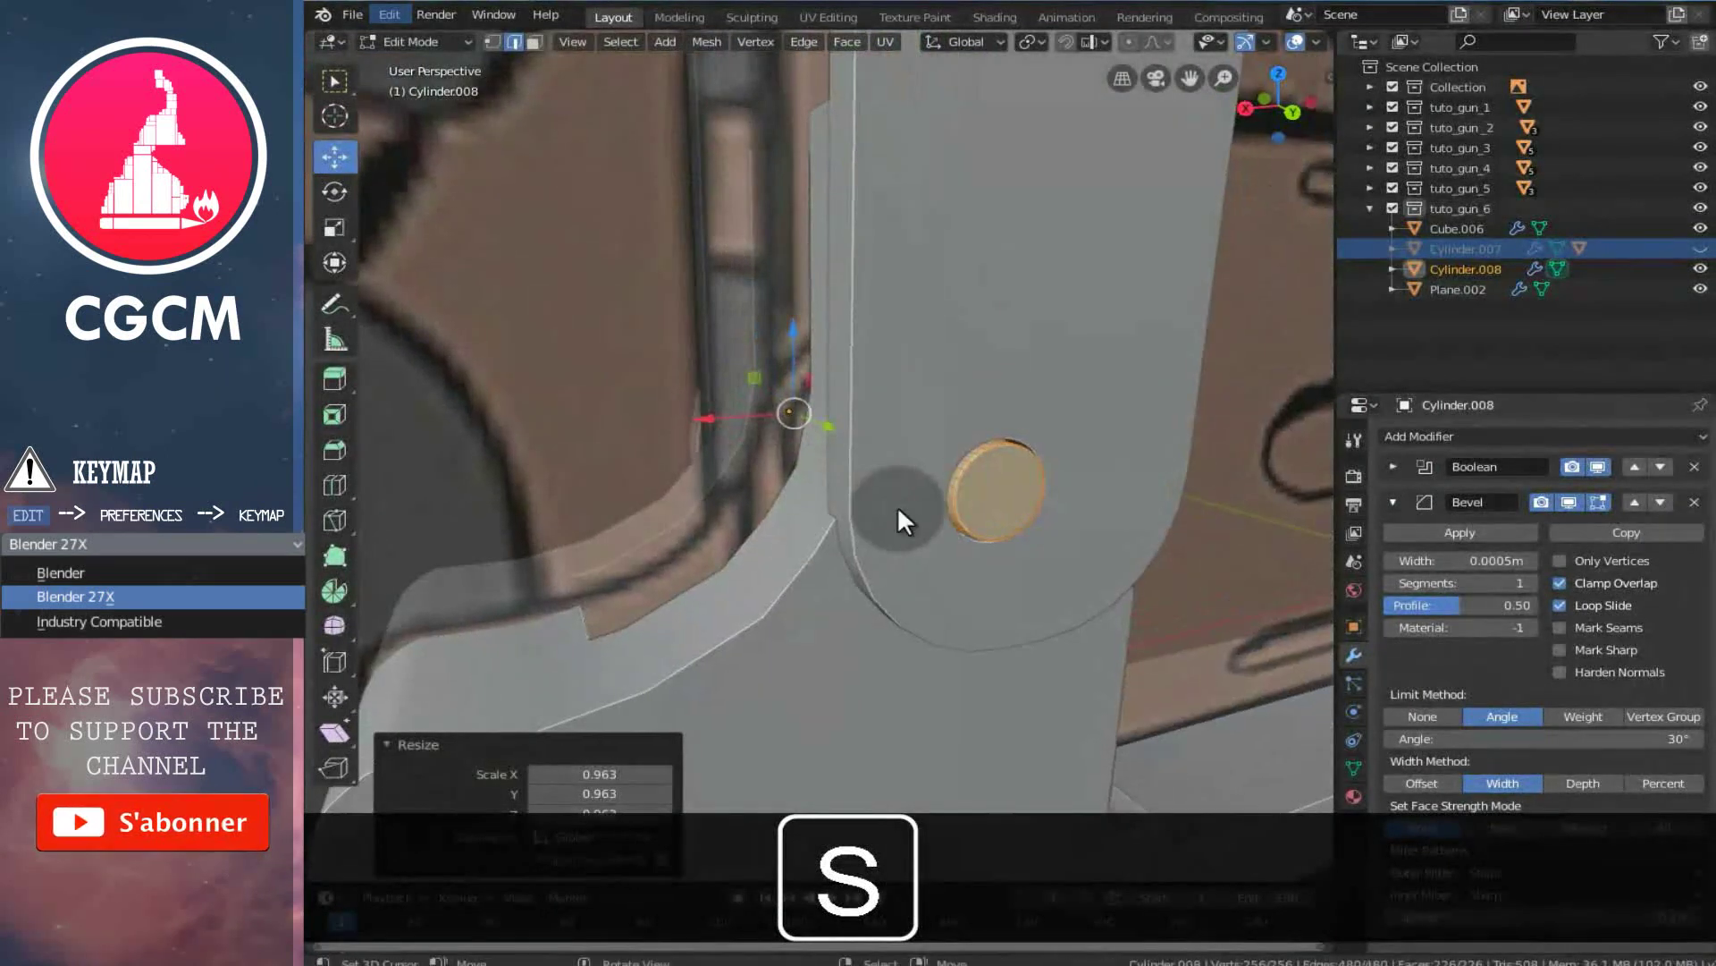
key(Tab)
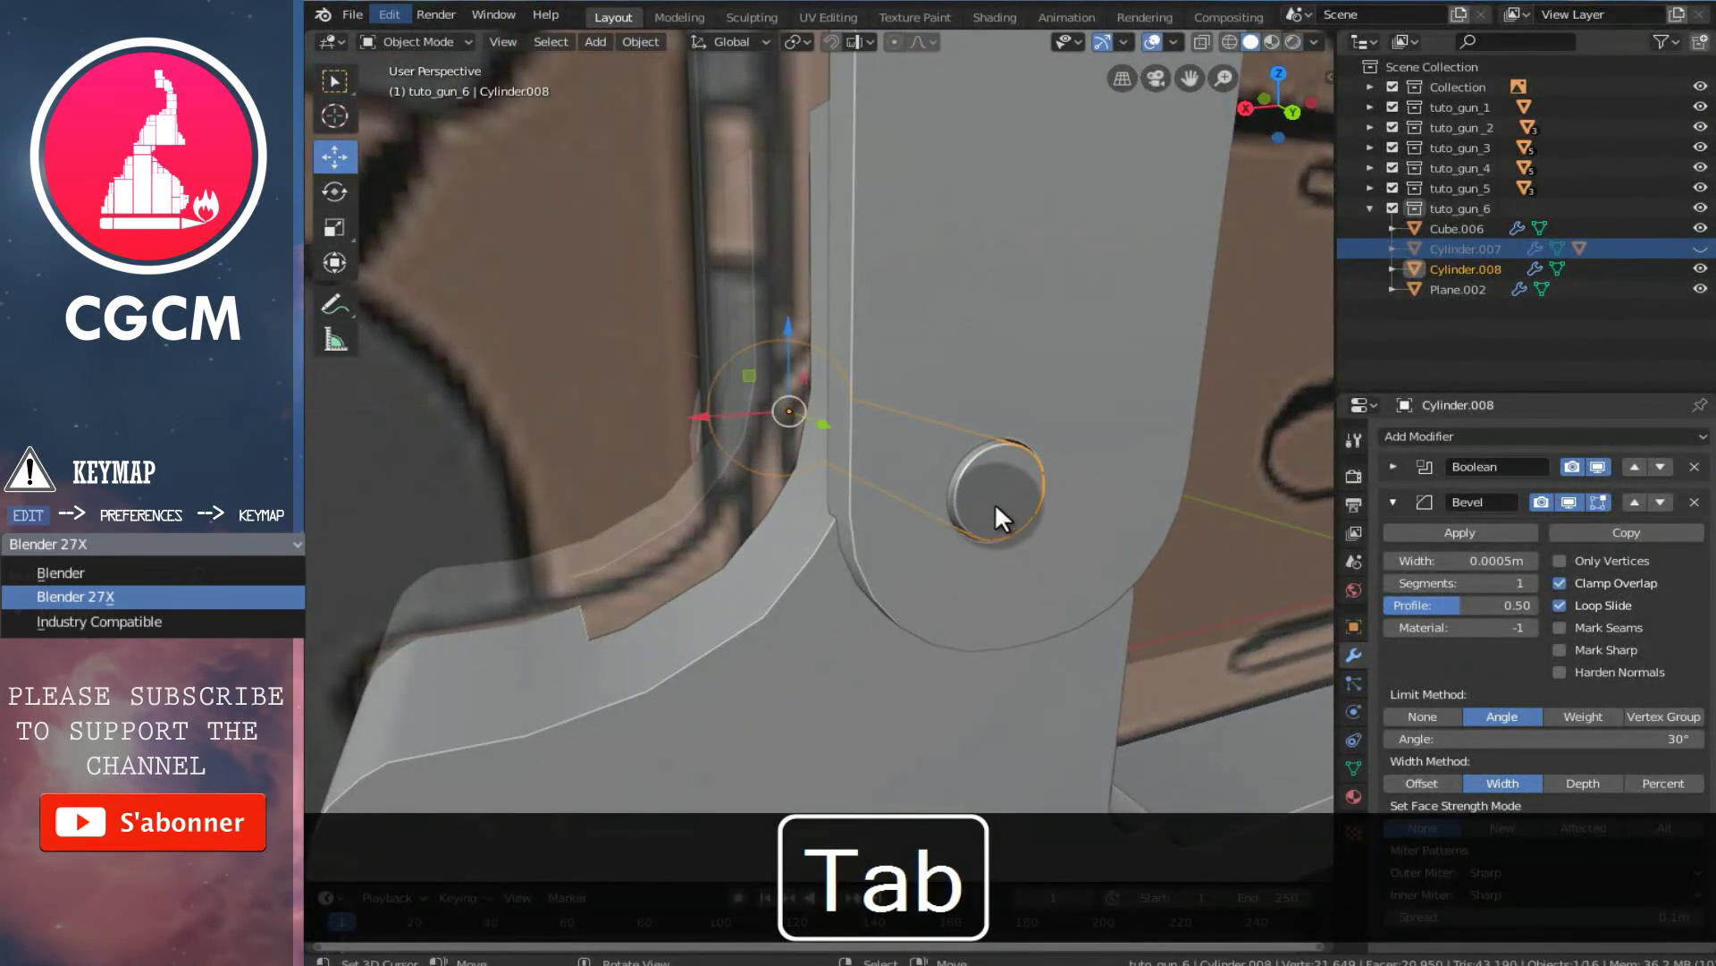
- Select the screw shaft's end face in face select mode and move it about 0.0019 m outward along Y
key(Tab)
key(ctrl+Tab)
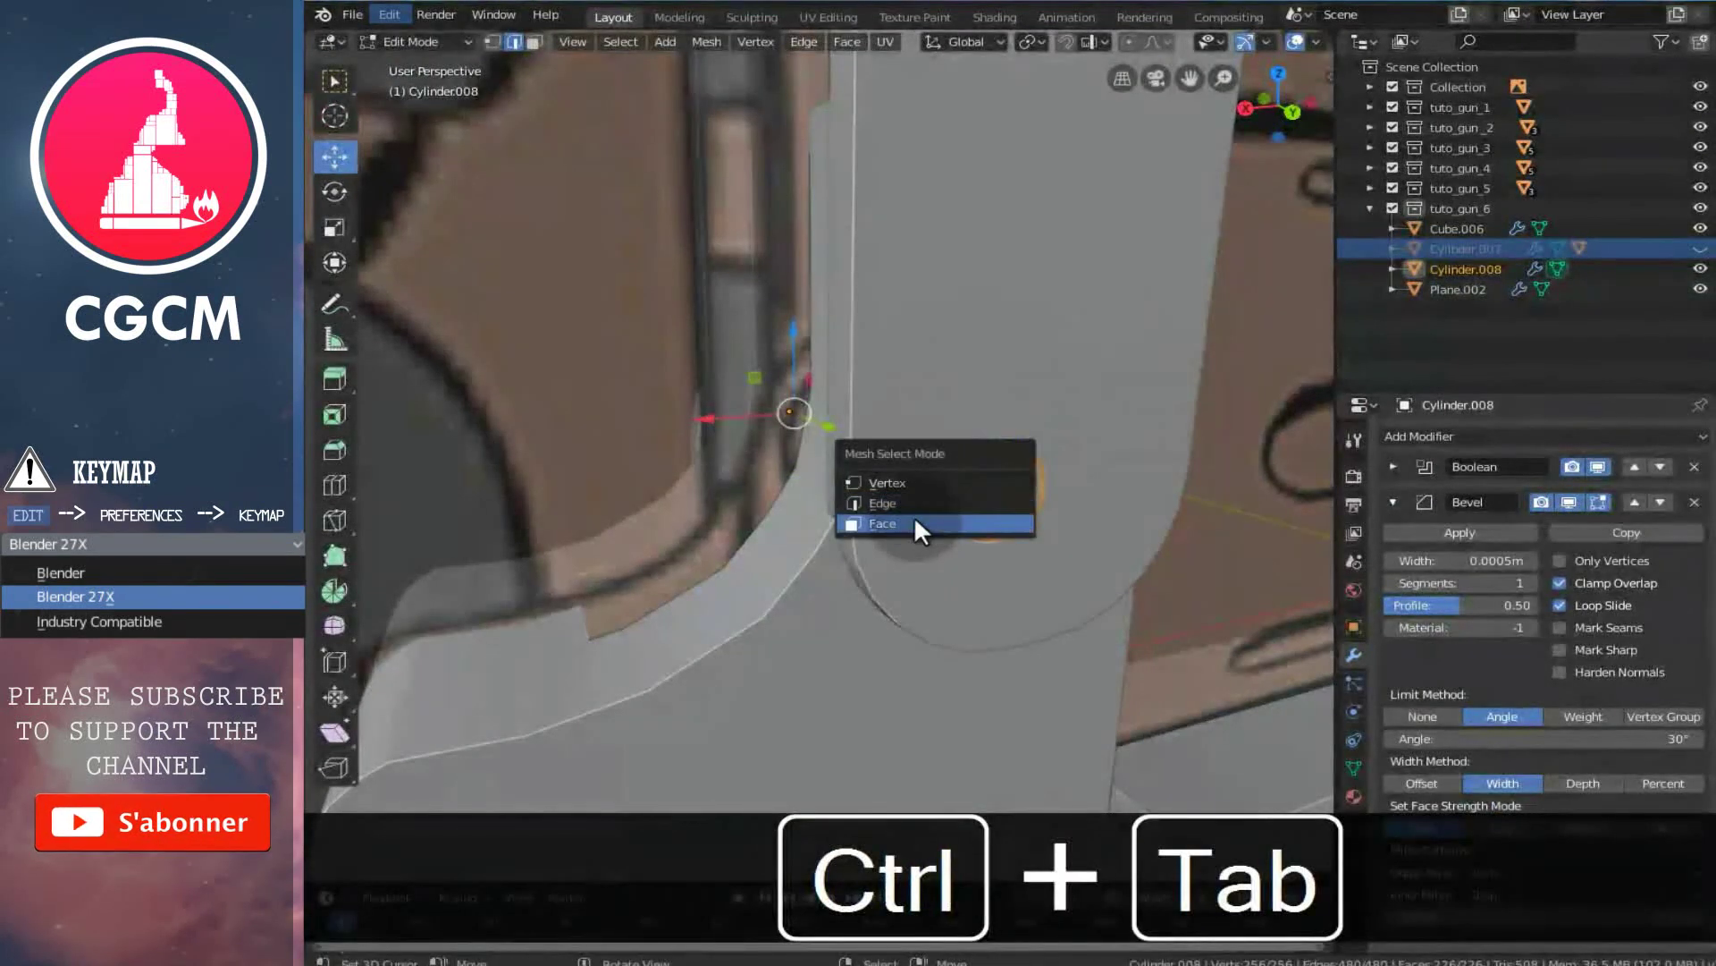
click(913, 522)
right_click(990, 503)
middle_drag(1004, 506, 1055, 526)
drag(1061, 528, 1072, 530)
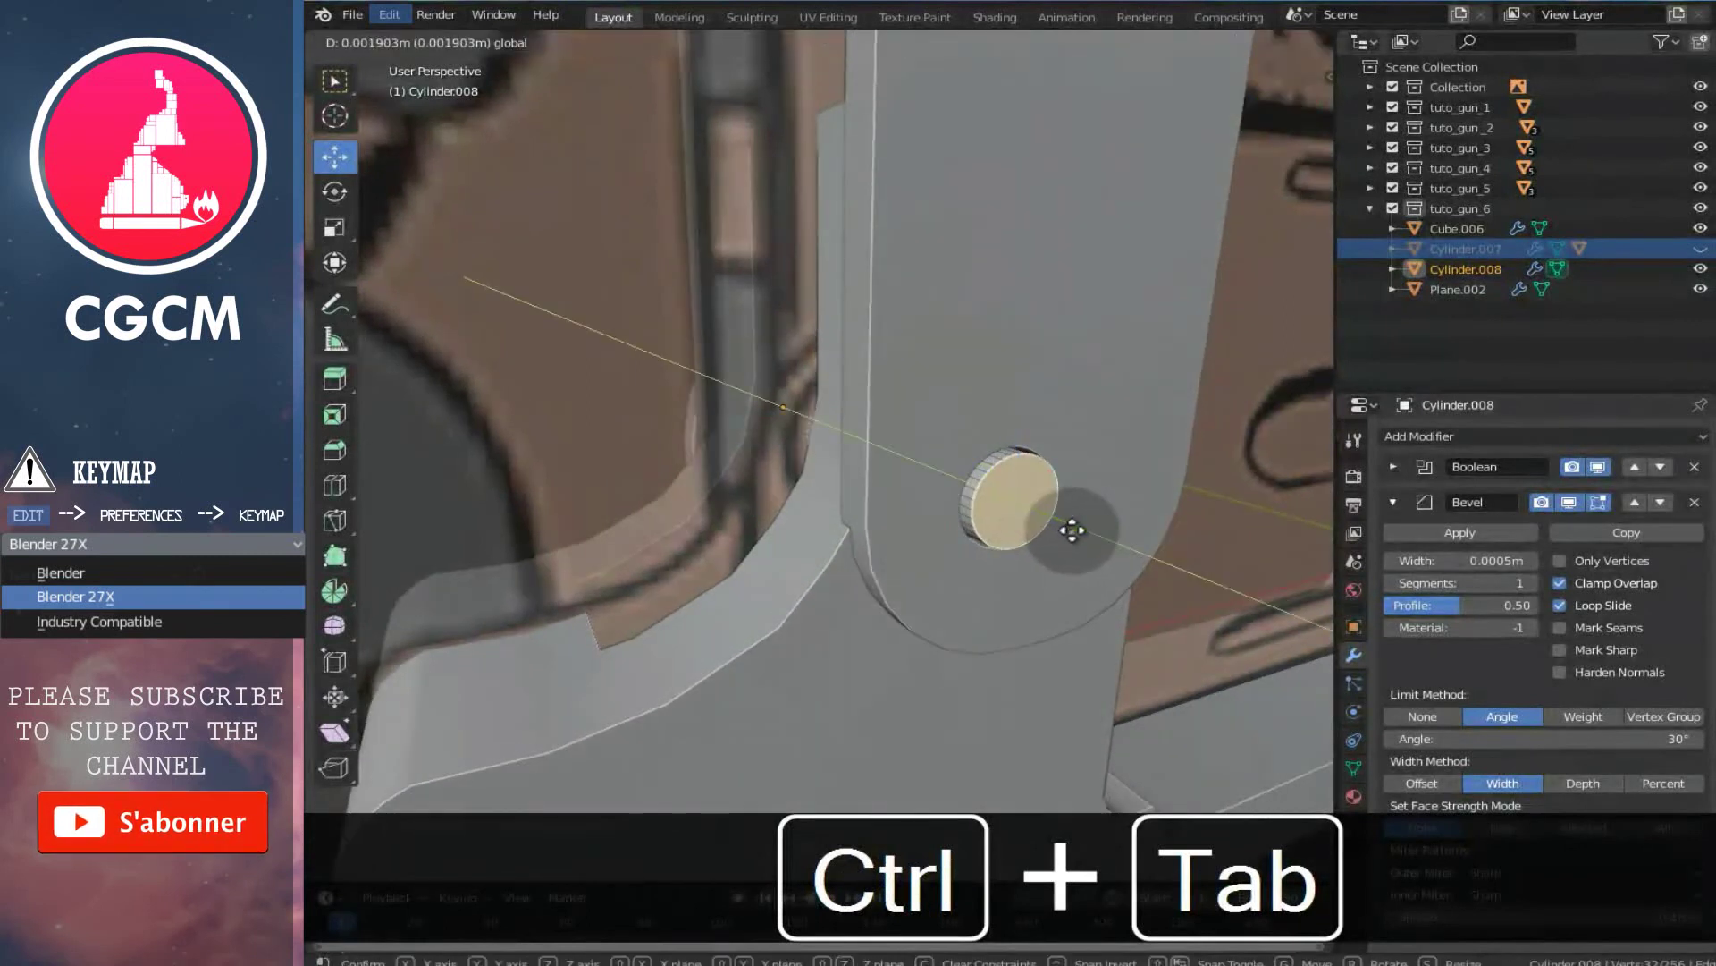
click(1071, 530)
key(Tab)
- Deselect everything and inspect the bracket, its screw and the surrounding gun parts from behind
key(a)
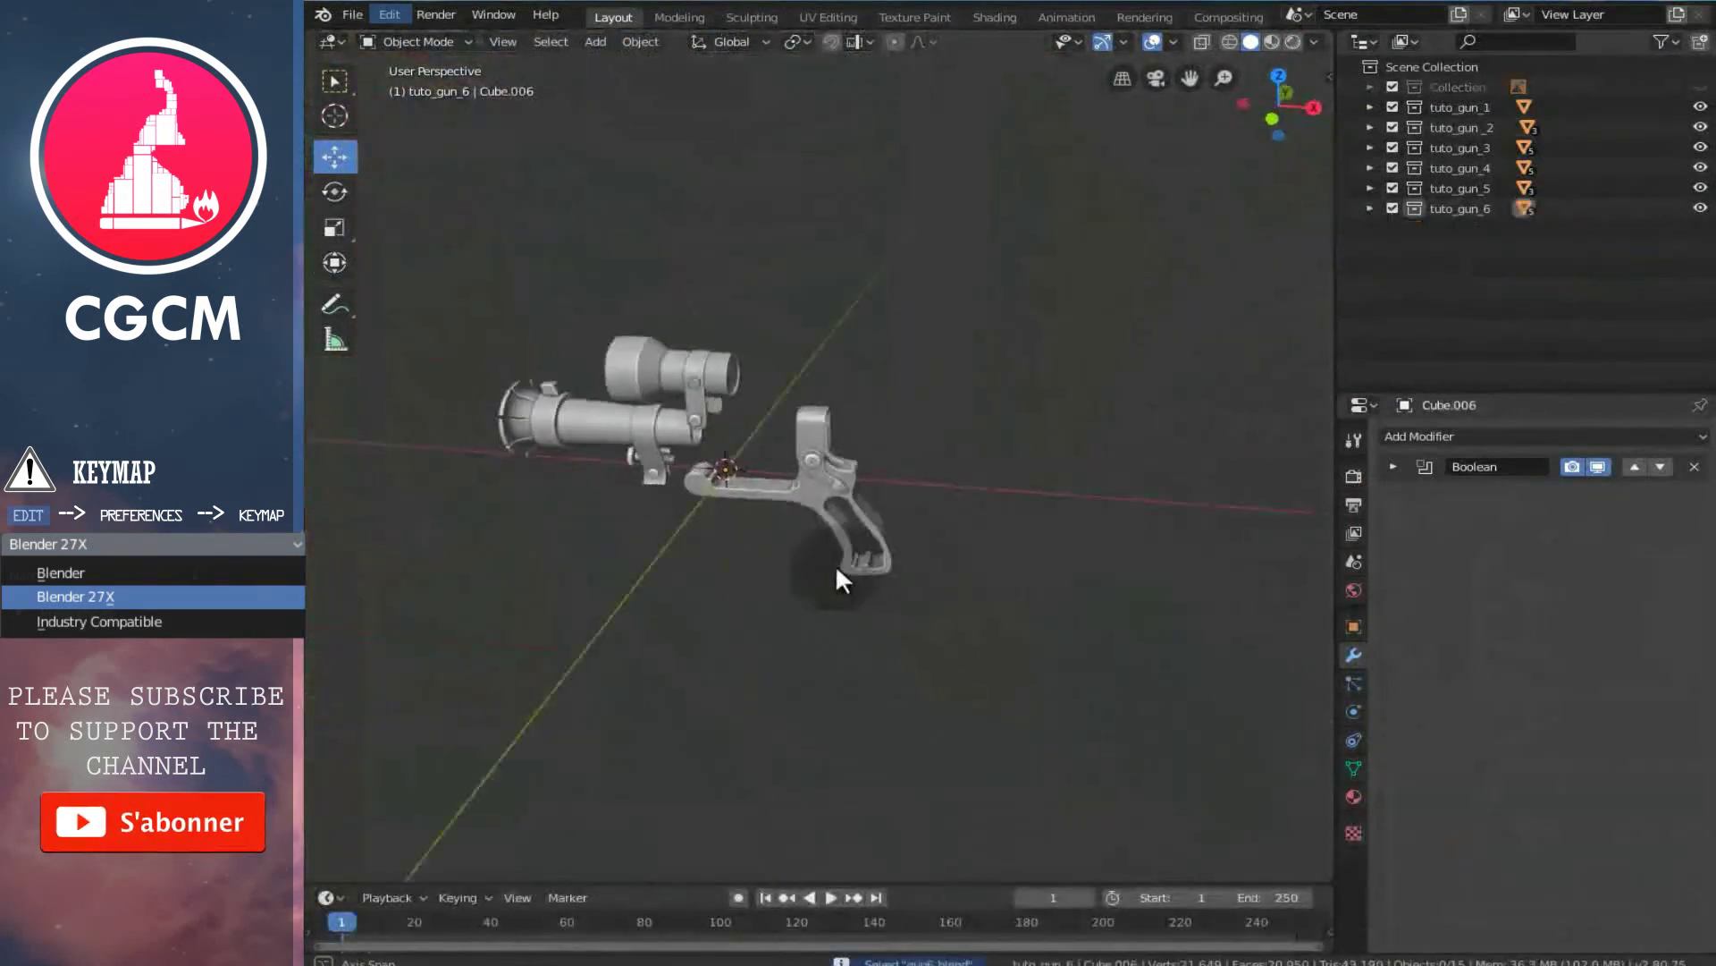
middle_drag(835, 565, 679, 512)
scroll(705, 487, up, 4)
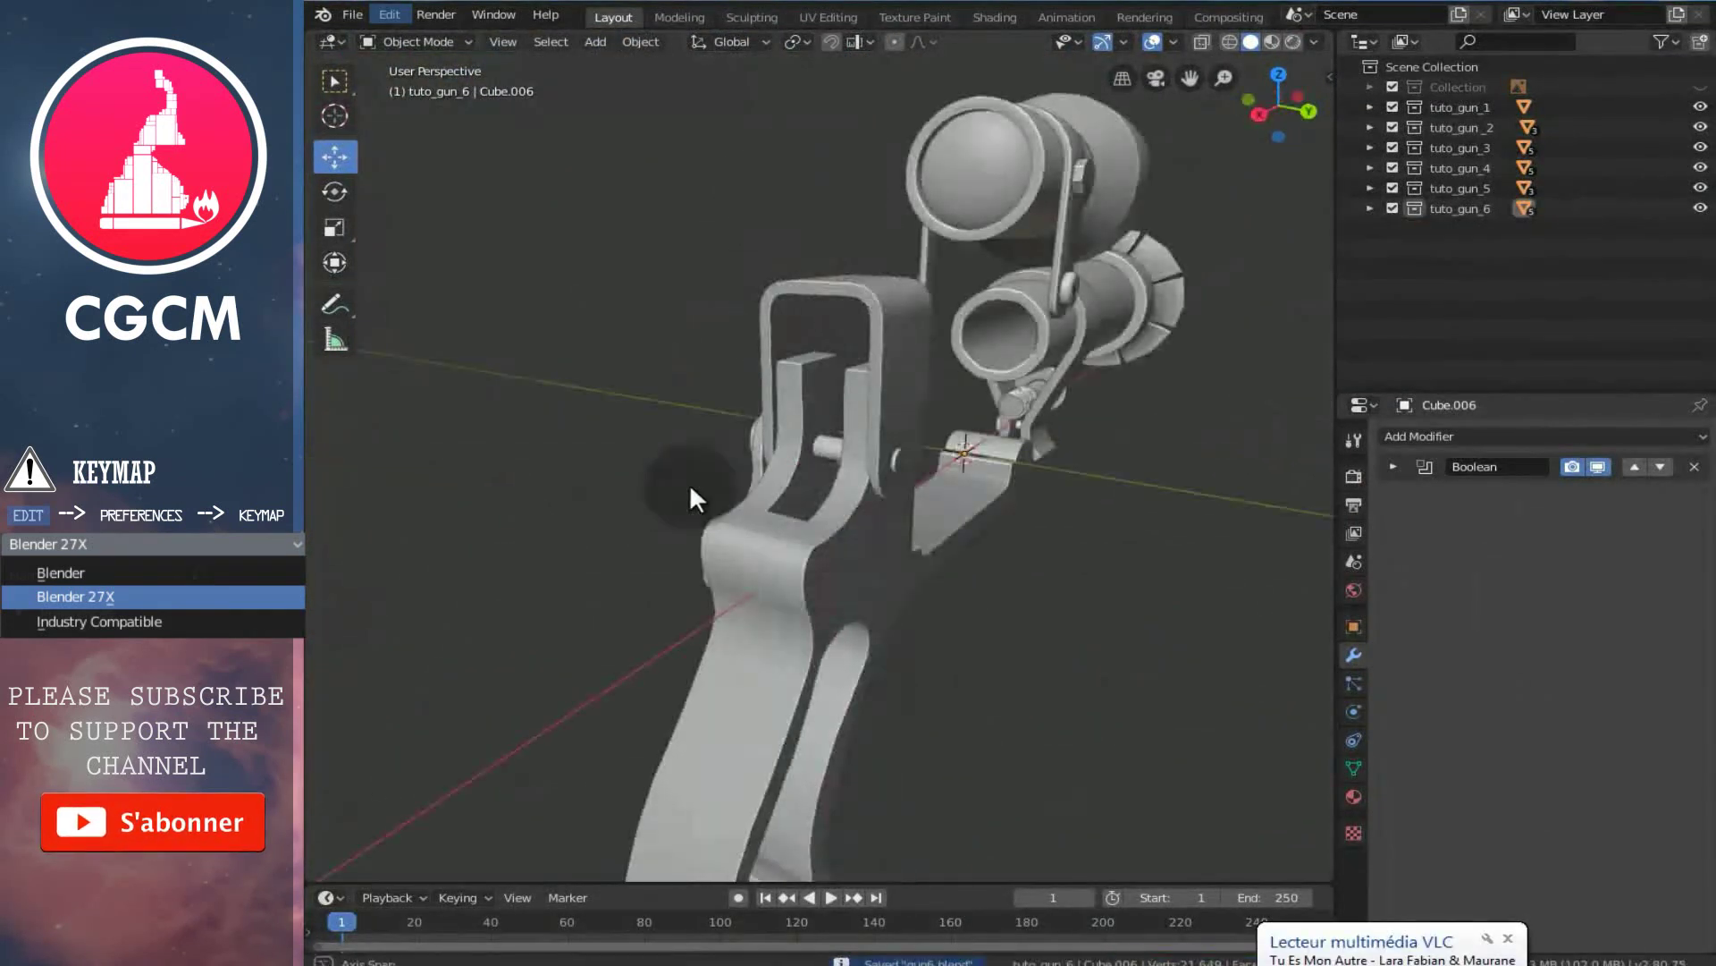